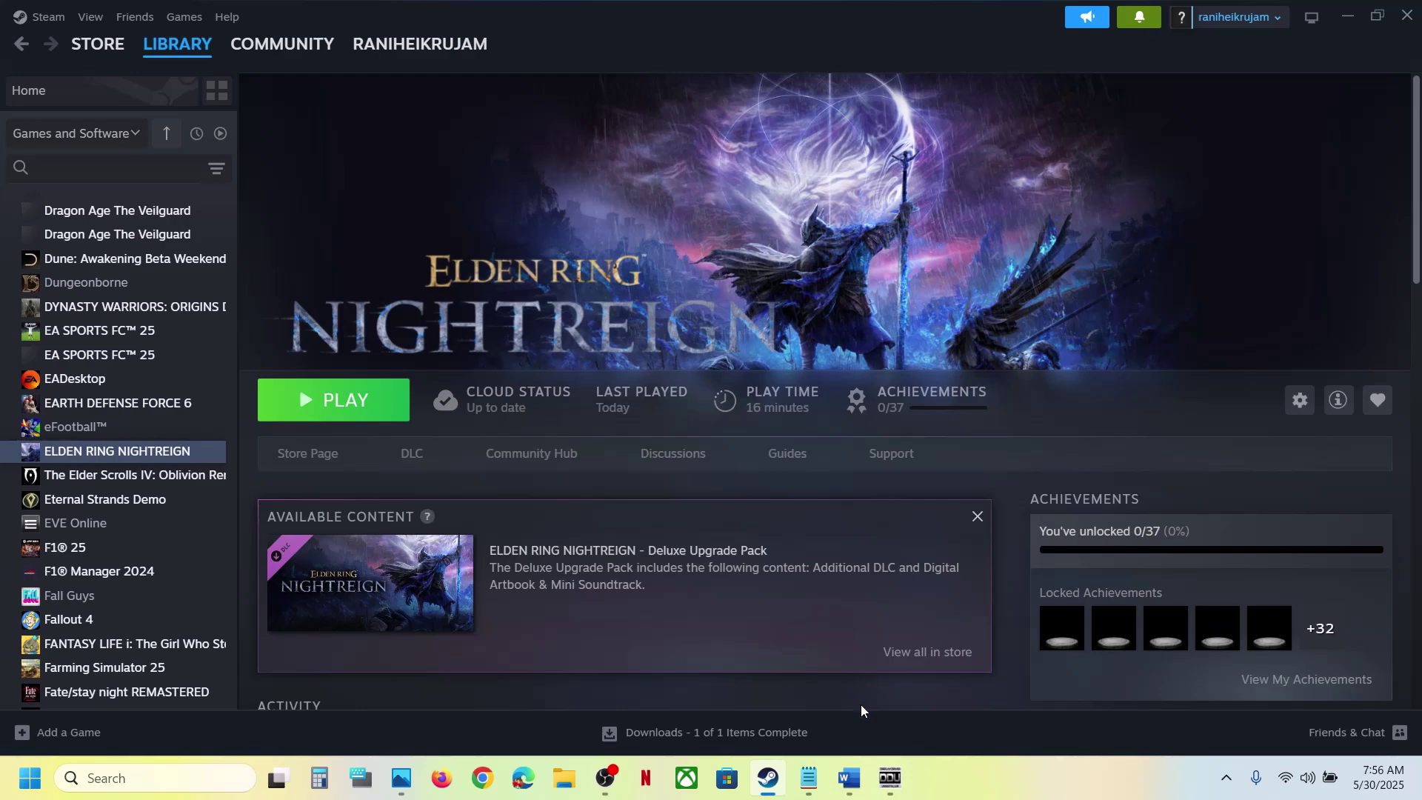
# Switch to the Word notes, highlight "restart" in Step 1, and return to the maximized Steam library
pyautogui.click(851, 778)
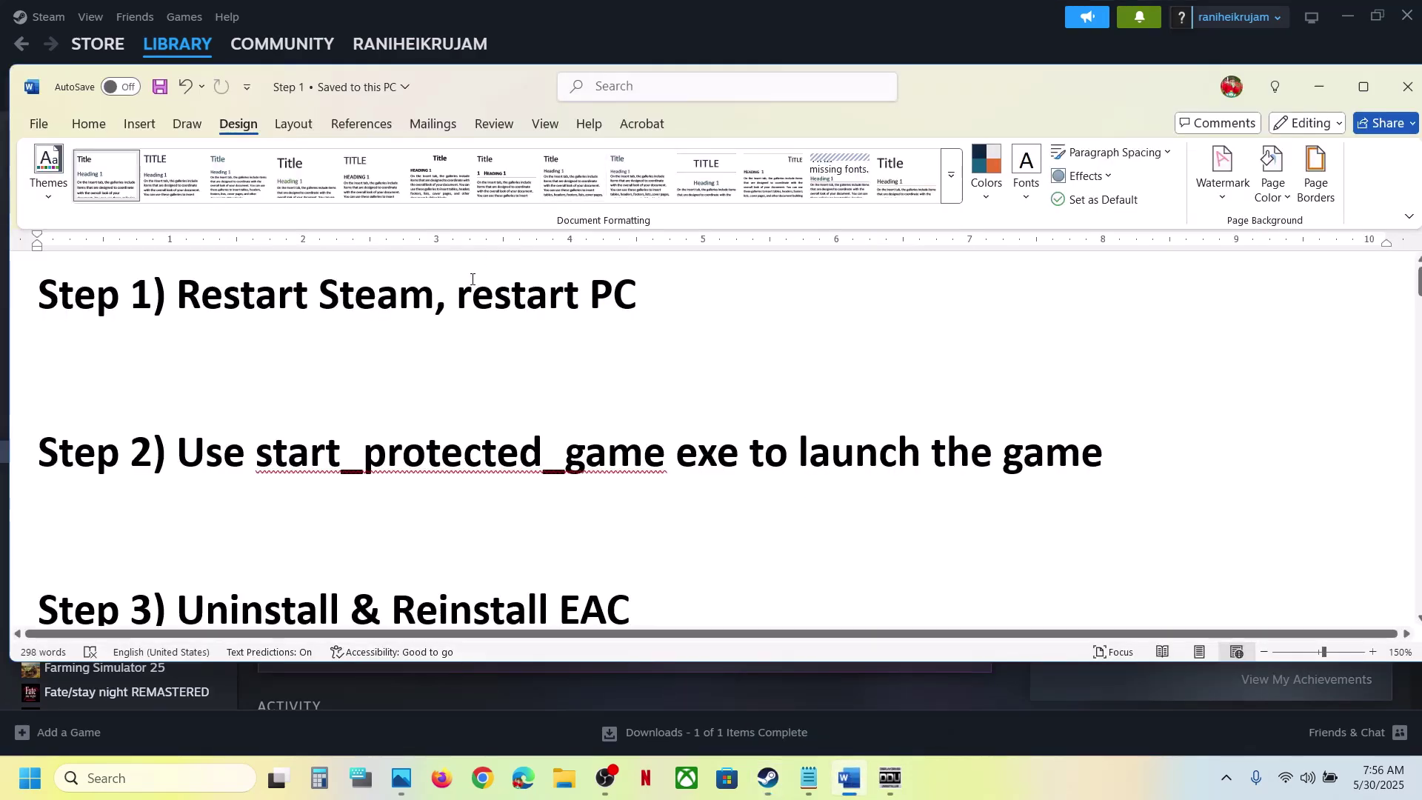
pyautogui.moveTo(472, 296); pyautogui.dragTo(581, 295)
pyautogui.doubleClick(672, 24)
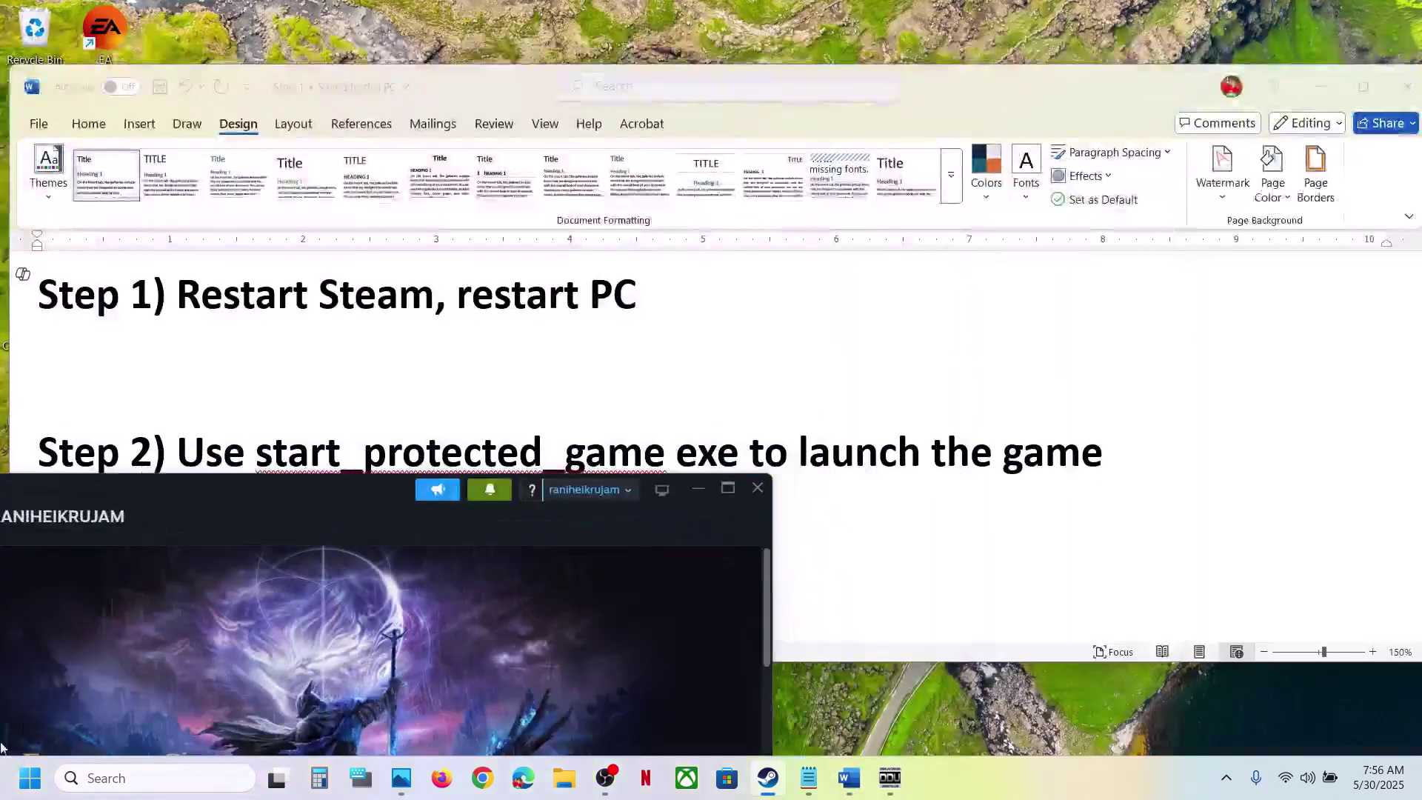
pyautogui.click(728, 490)
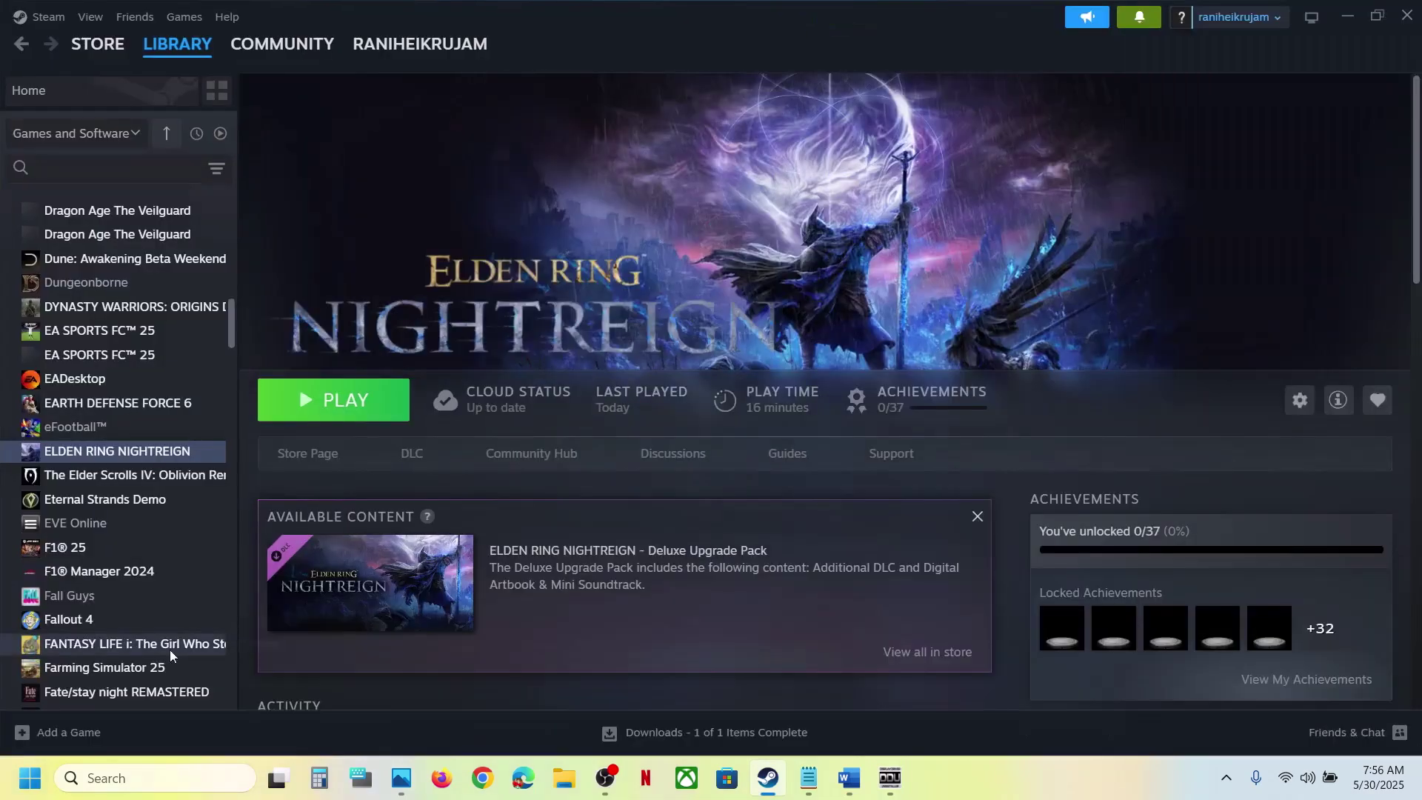
# Show the Windows power options and dismiss them without restarting the PC
pyautogui.click(30, 778)
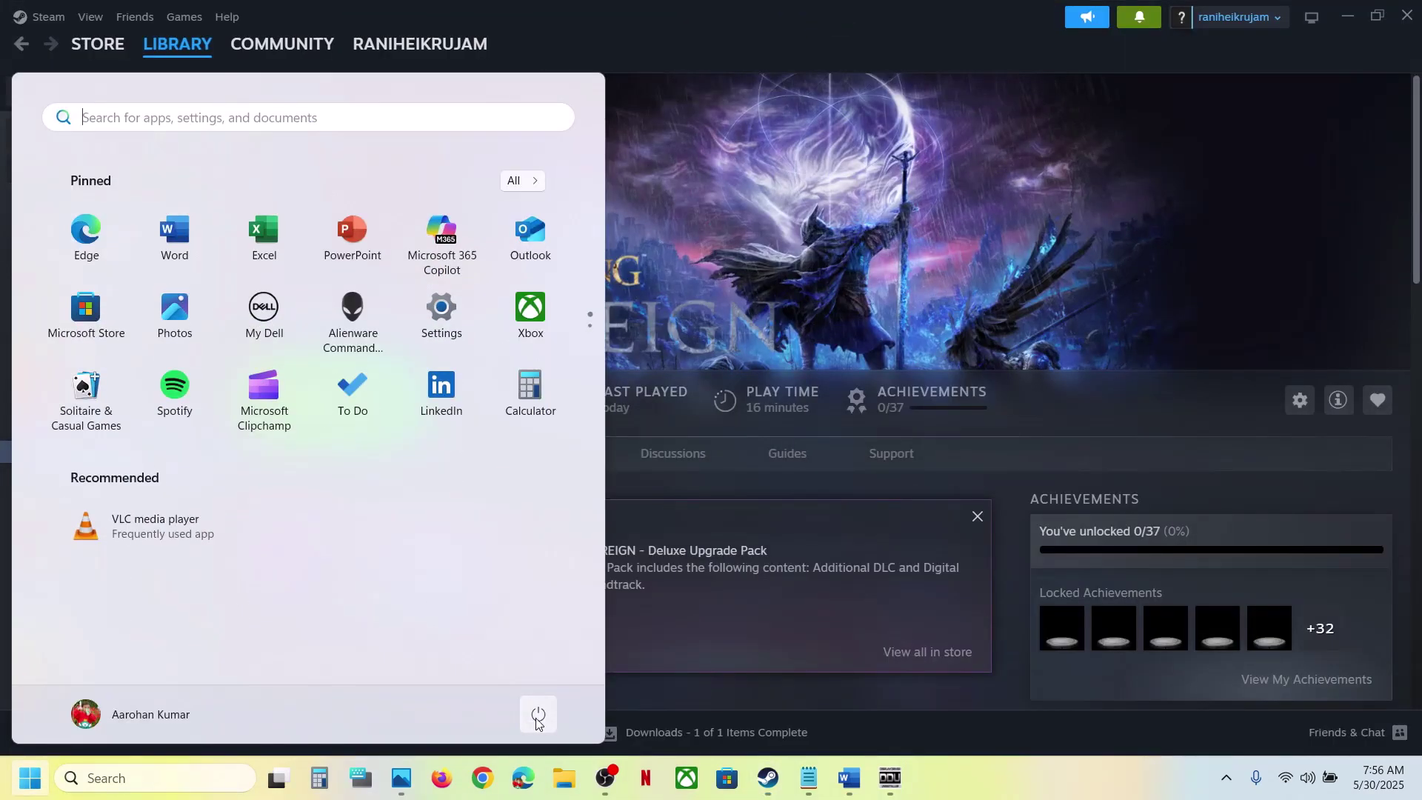
pyautogui.click(538, 718)
pyautogui.click(915, 301)
pyautogui.click(914, 300)
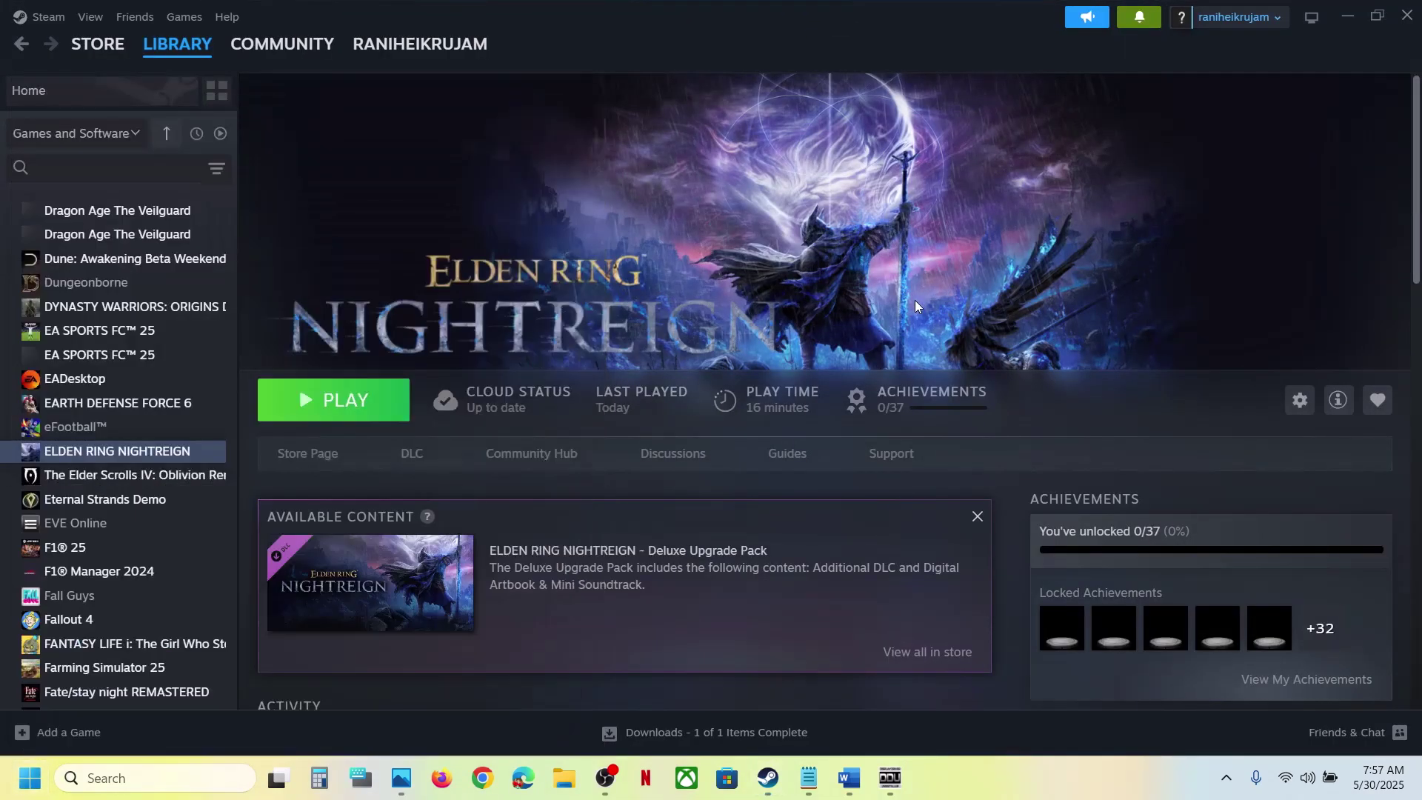
# Highlight the Step 2 instruction about launching with the start_protected_game exe in the Word notes and return to Steam
pyautogui.click(849, 778)
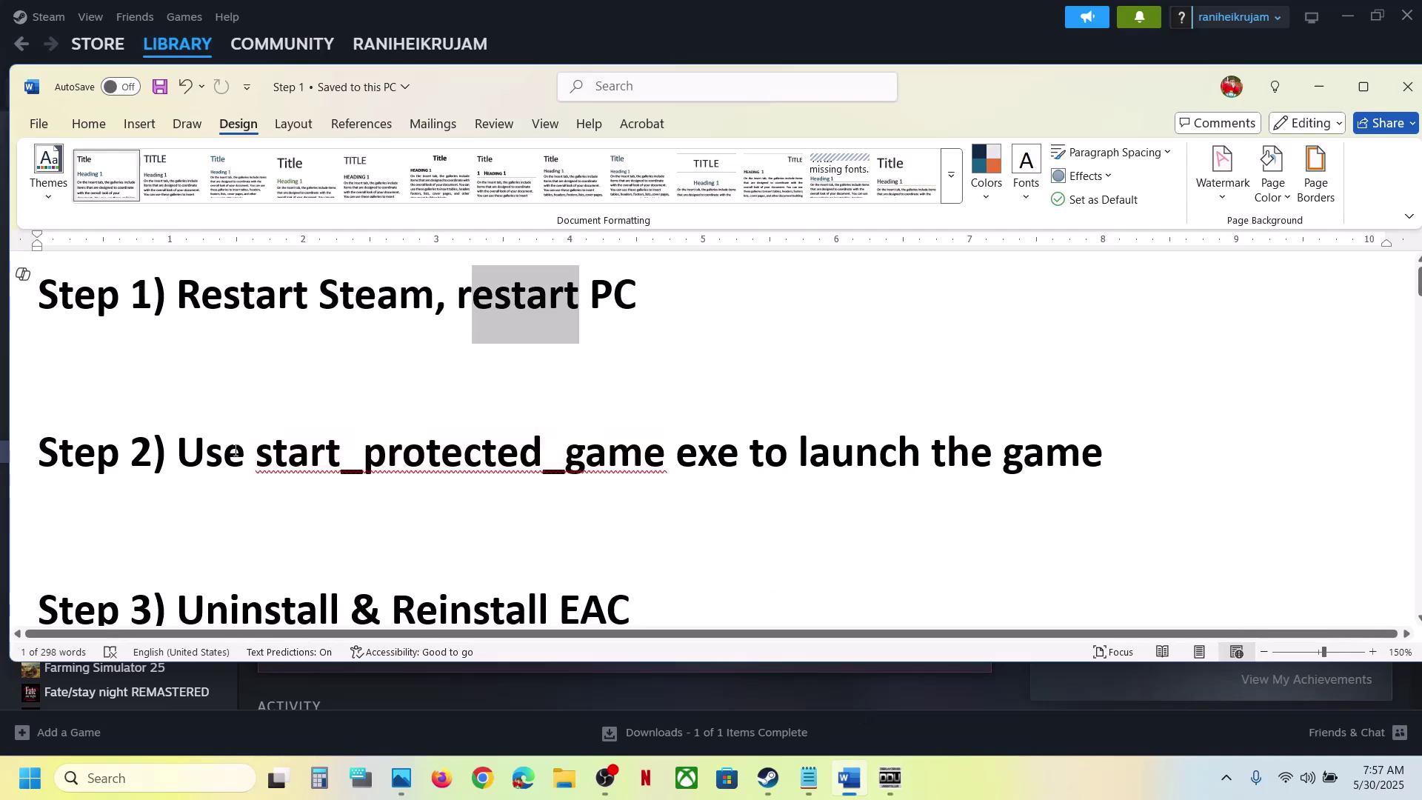
pyautogui.moveTo(194, 449); pyautogui.dragTo(926, 451)
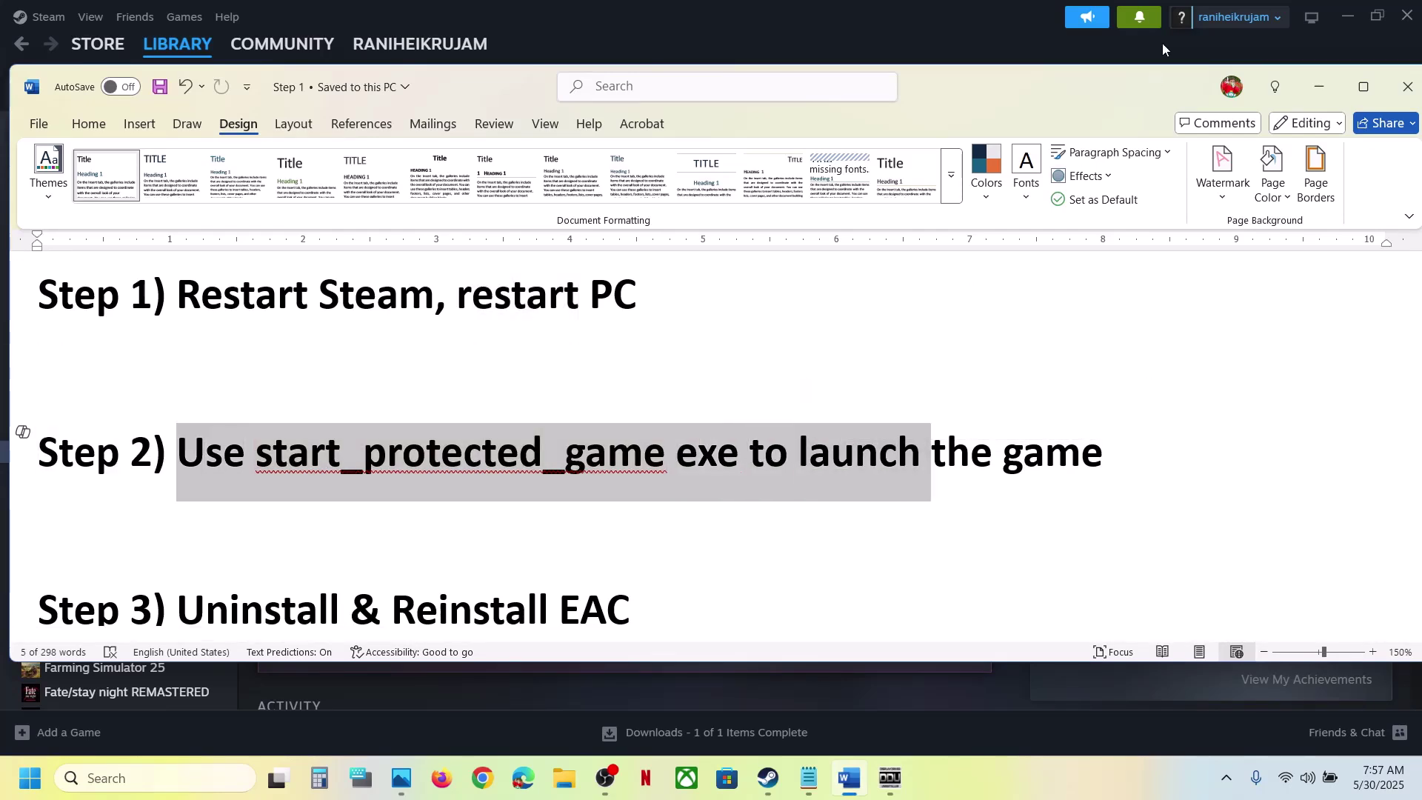
pyautogui.click(1000, 33)
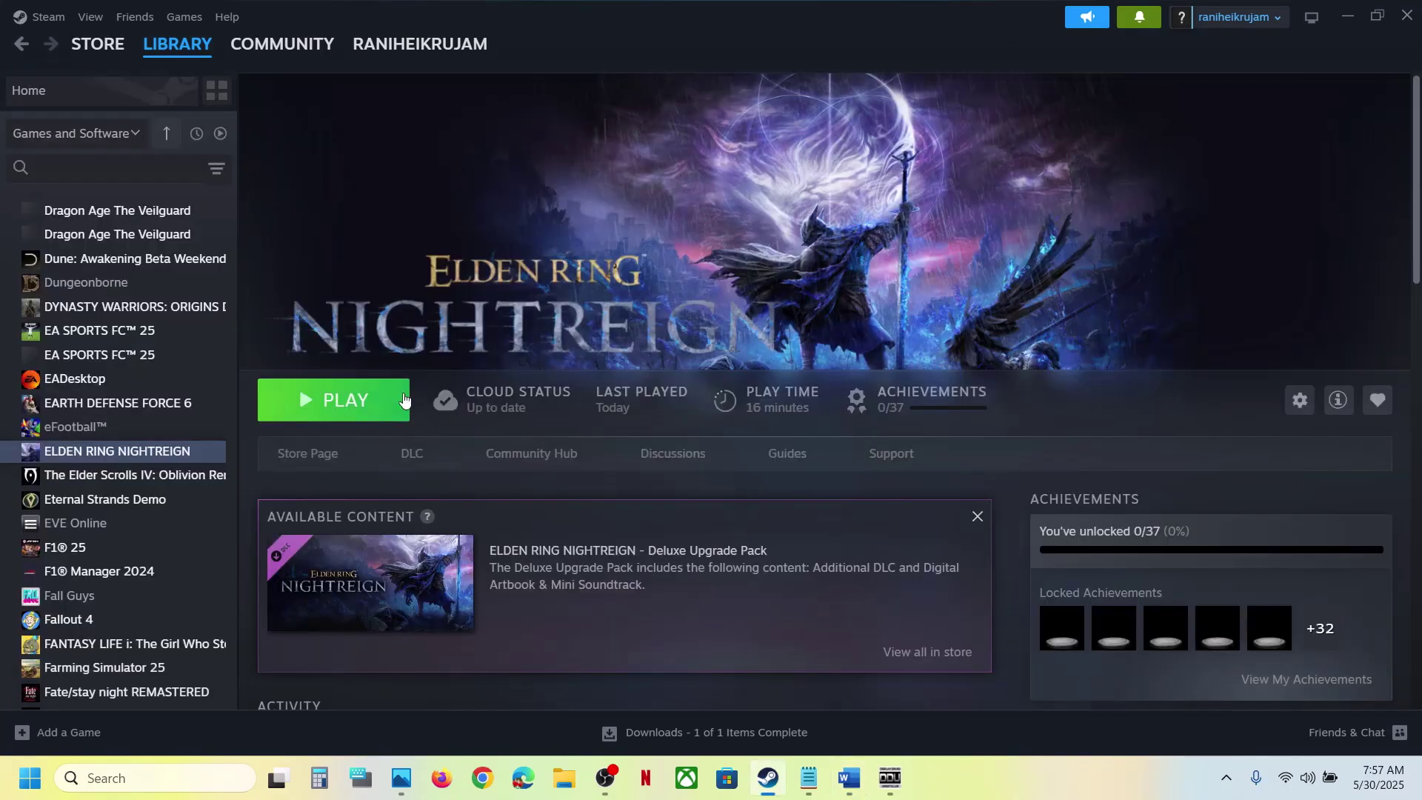
# Browse the local files of ELDEN RING NIGHTREIGN from the Steam library and open its Game folder
pyautogui.rightClick(170, 452)
pyautogui.moveTo(223, 557)
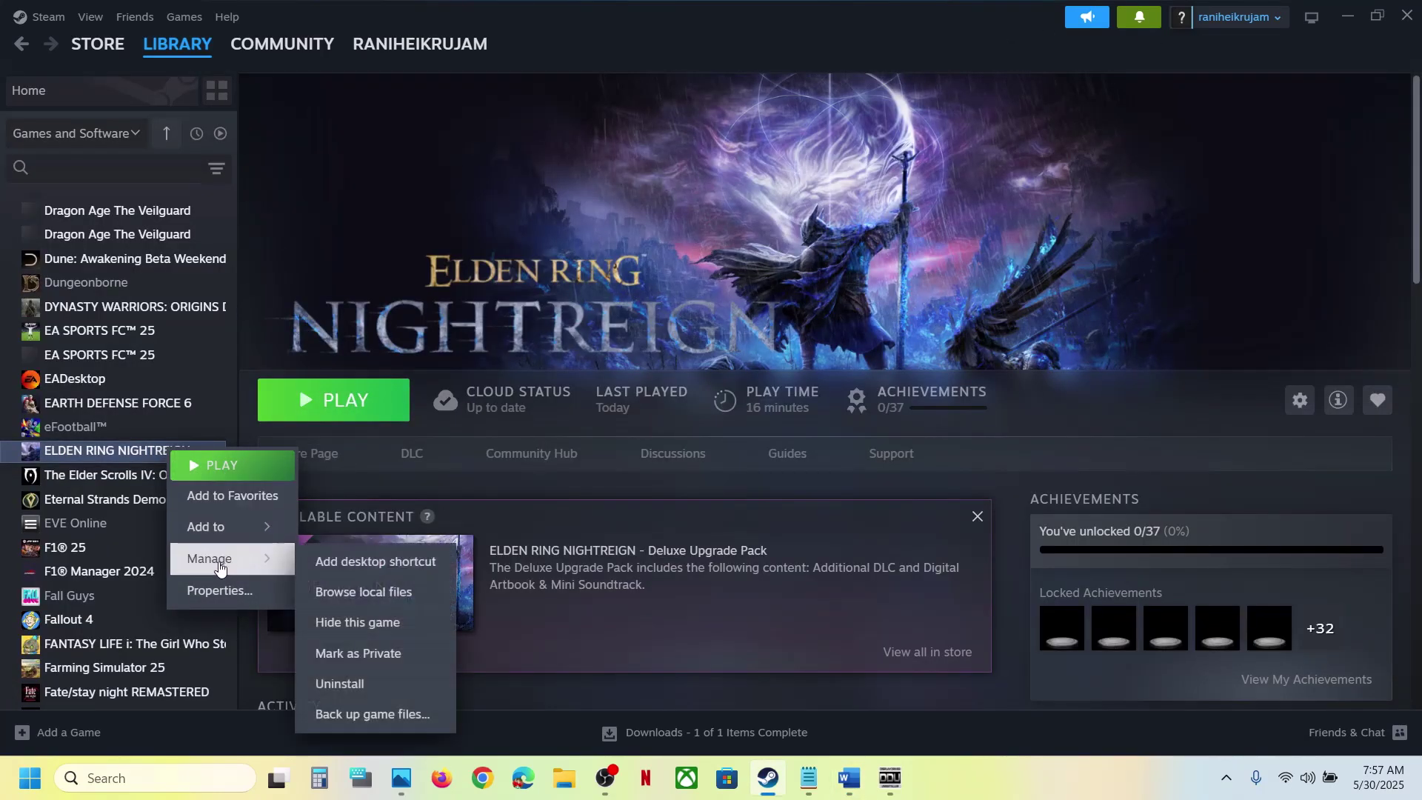
pyautogui.click(374, 589)
pyautogui.click(203, 175)
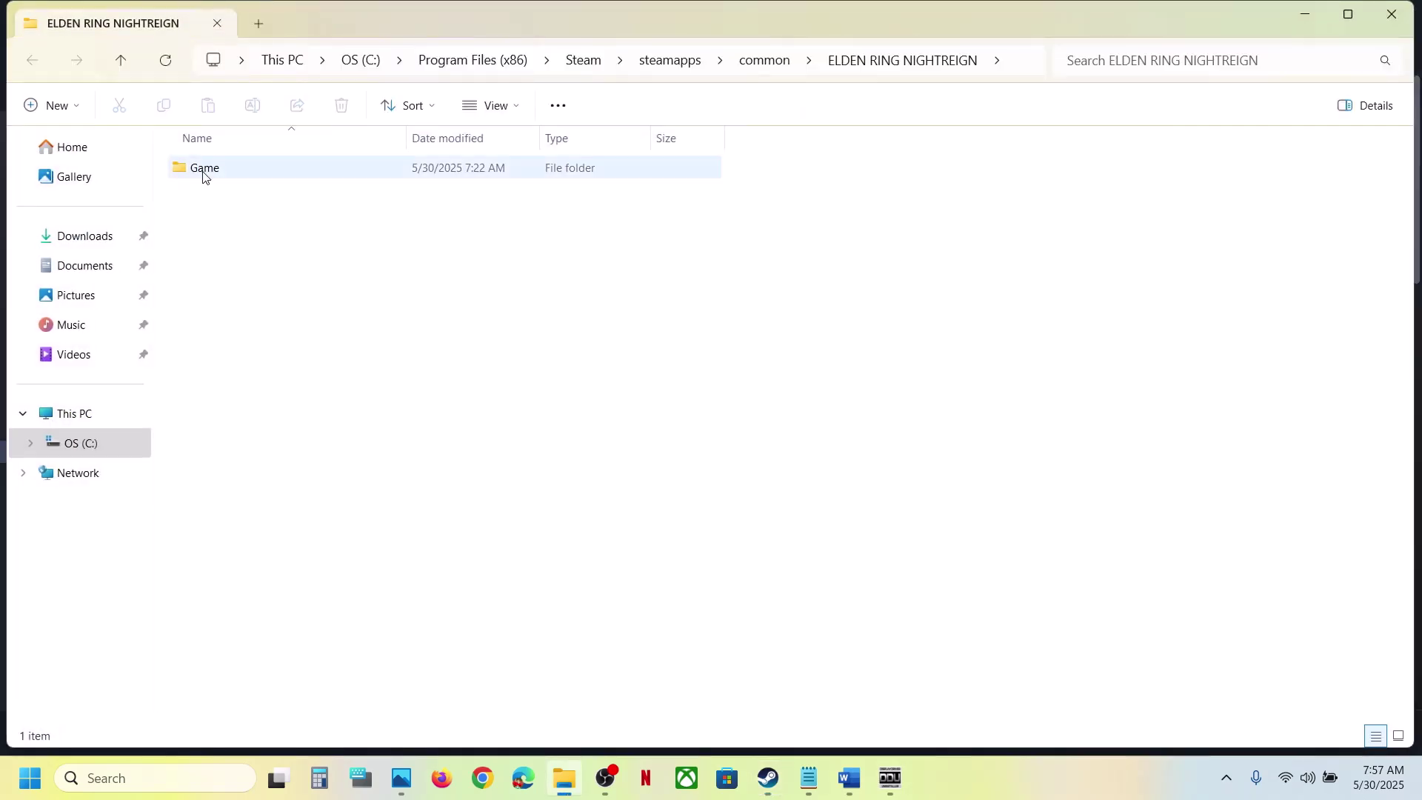
pyautogui.doubleClick(203, 176)
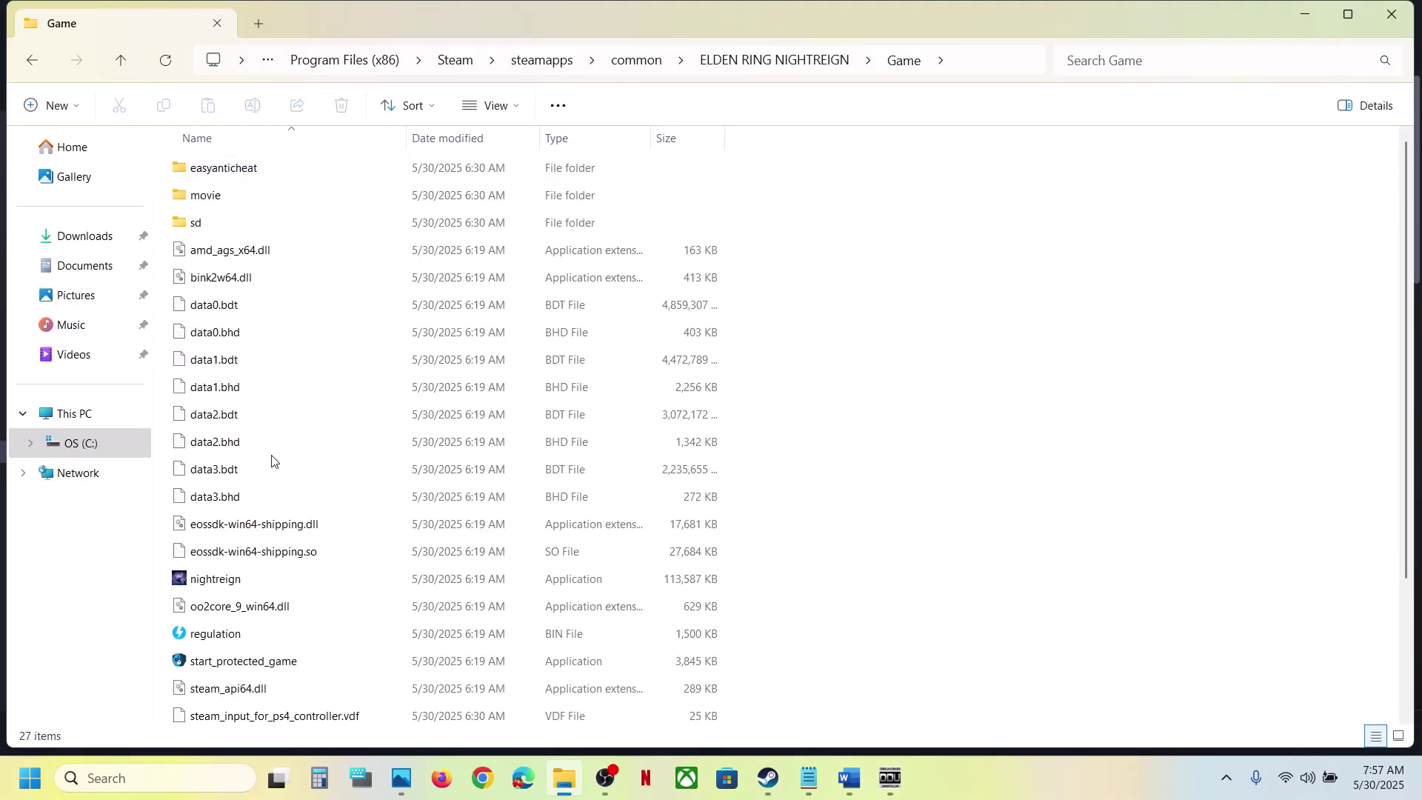
# Locate the nightreign and start_protected_game applications in the Game folder, leaving start_protected_game selected
pyautogui.scroll(-2, 271, 461)
pyautogui.click(222, 501)
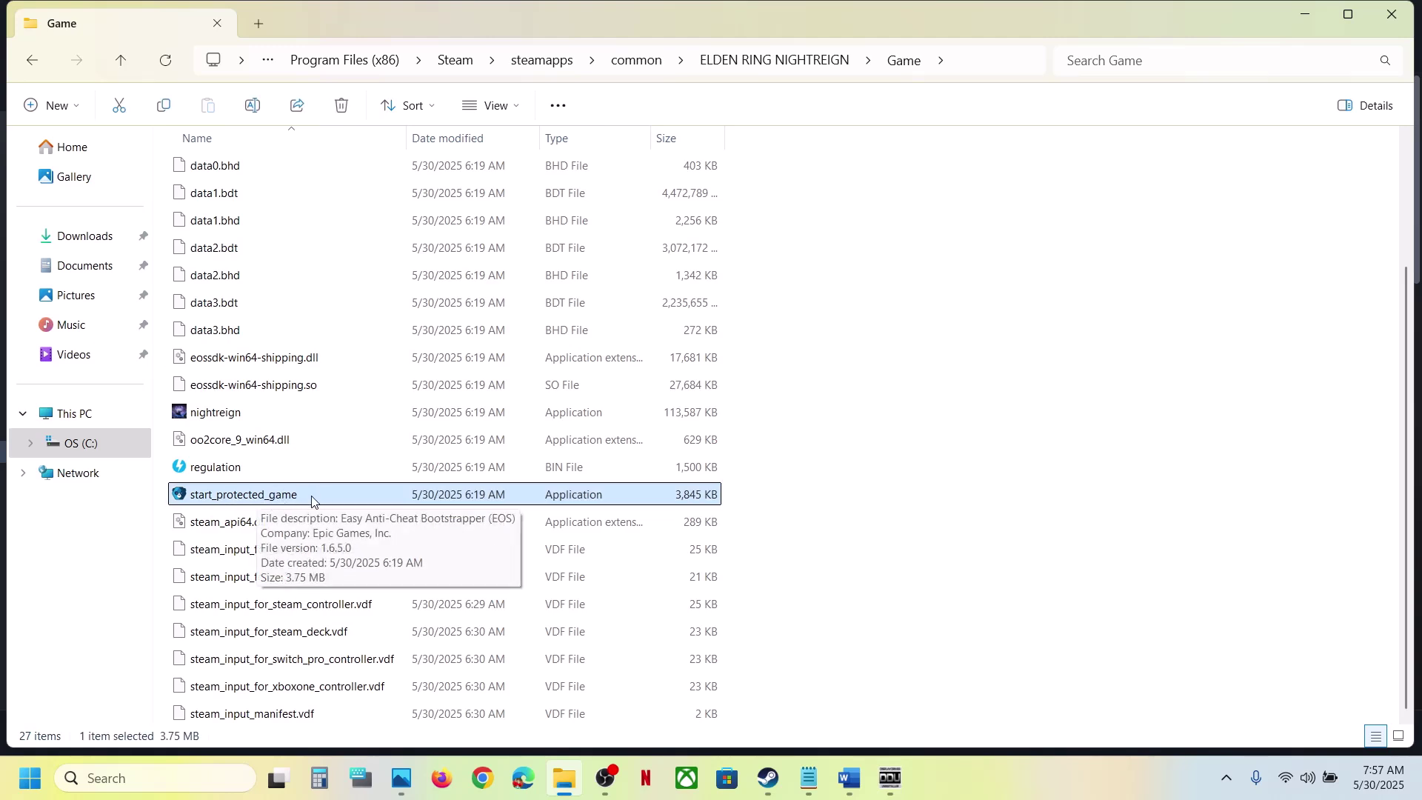
pyautogui.click(272, 422)
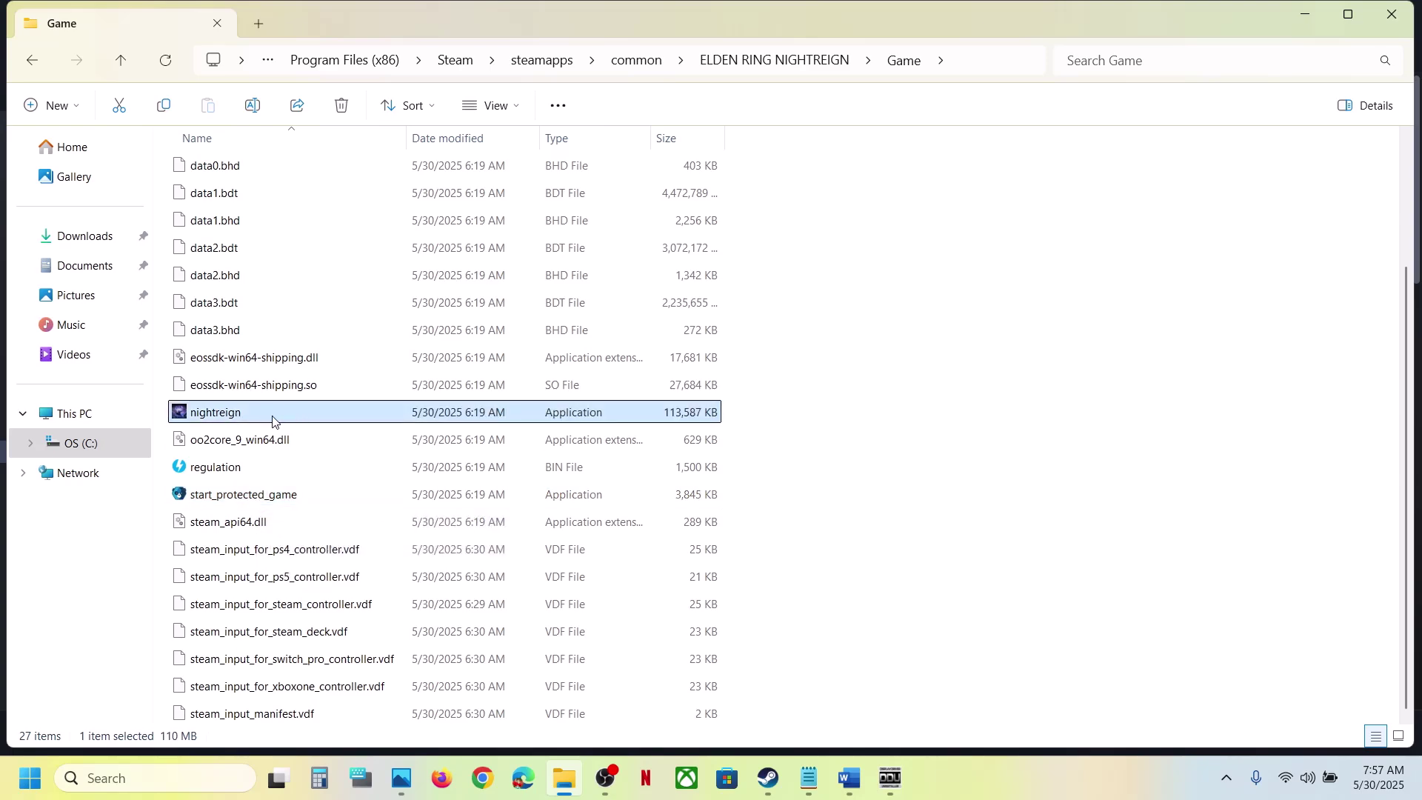
pyautogui.click(255, 508)
# Switch to the Word notes and highlight the Step 3 instruction "Uninstall & Reinstall EAC"
pyautogui.click(850, 782)
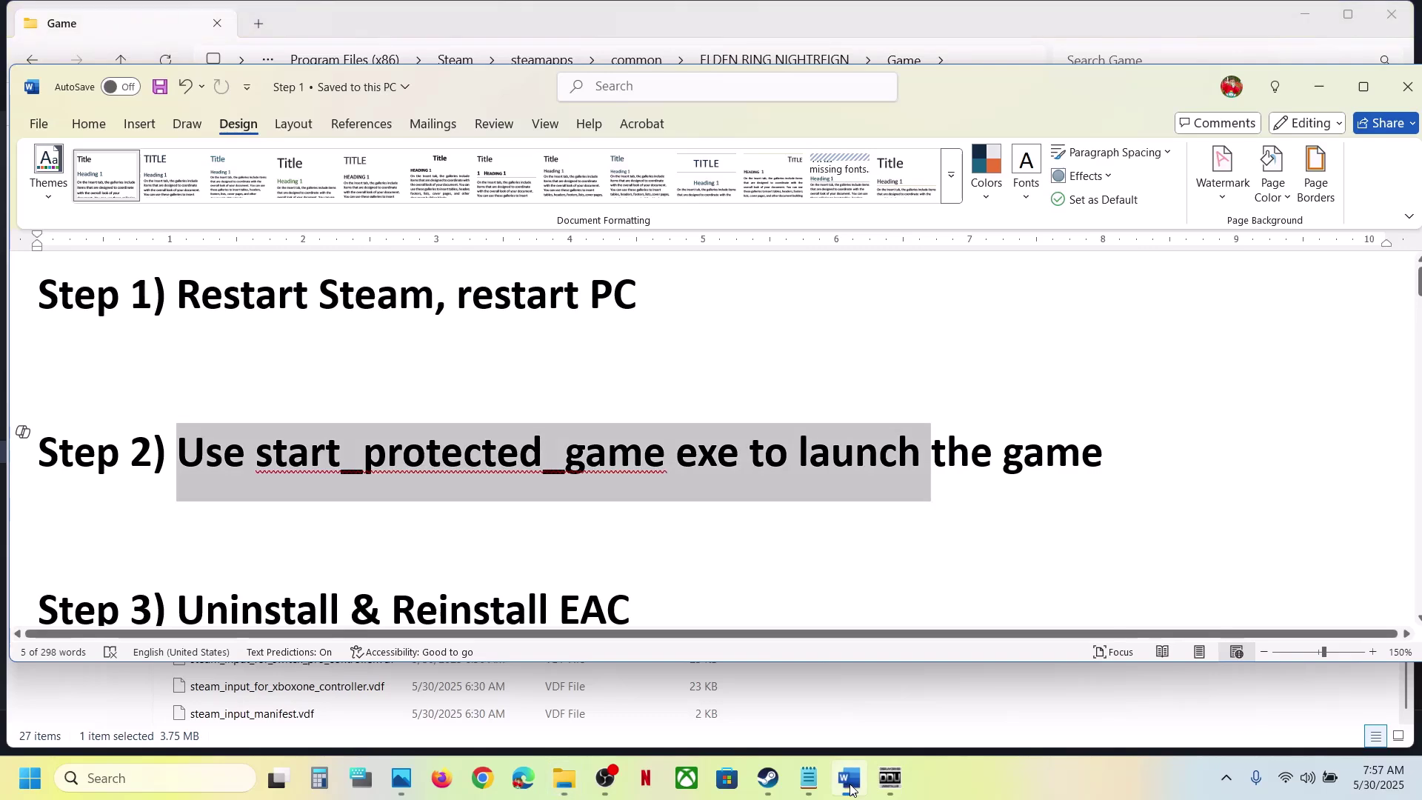
pyautogui.scroll(-2, 443, 515)
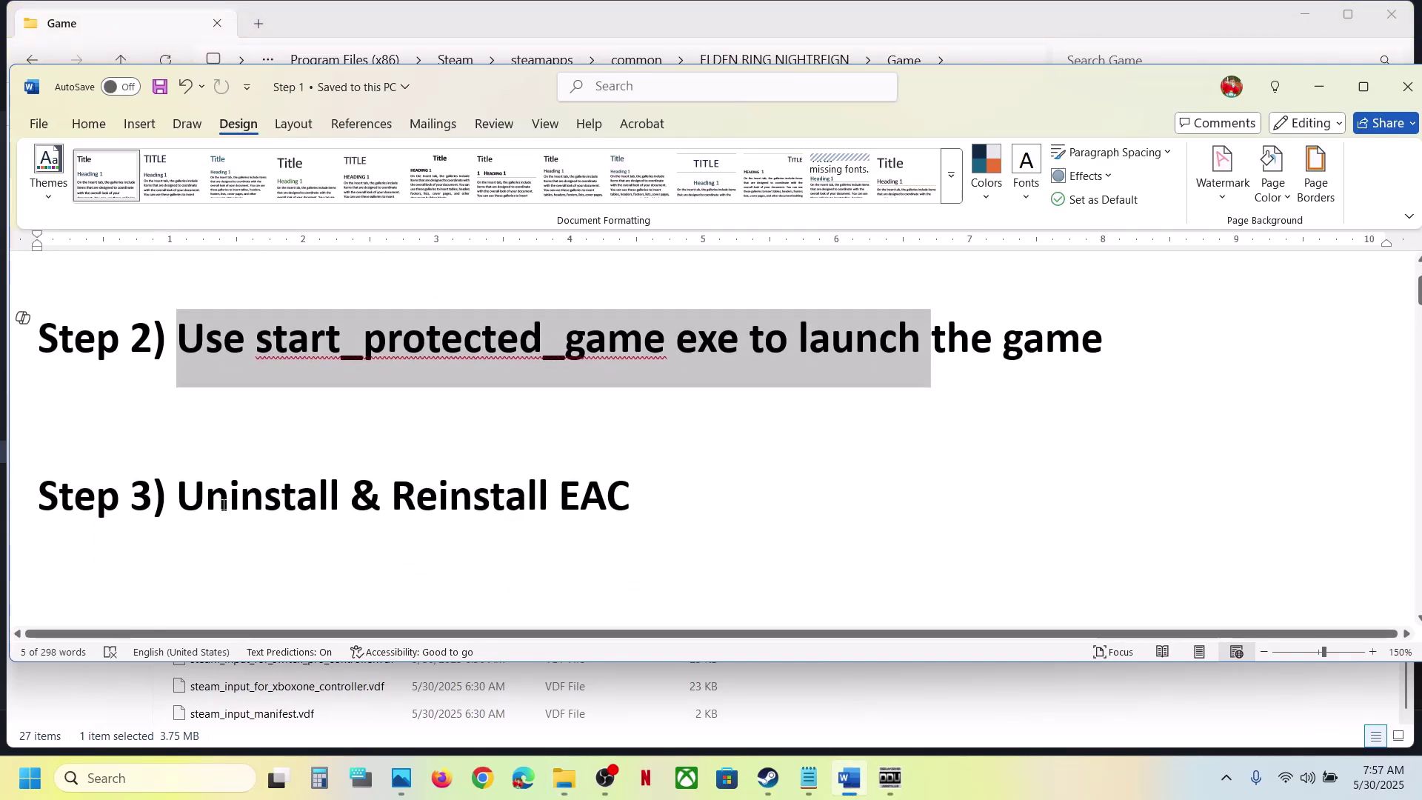
pyautogui.moveTo(223, 504); pyautogui.dragTo(630, 507)
# Browse ELDEN RING NIGHTREIGN's local files from Steam and open the easyanticheat folder inside Game
pyautogui.click(768, 779)
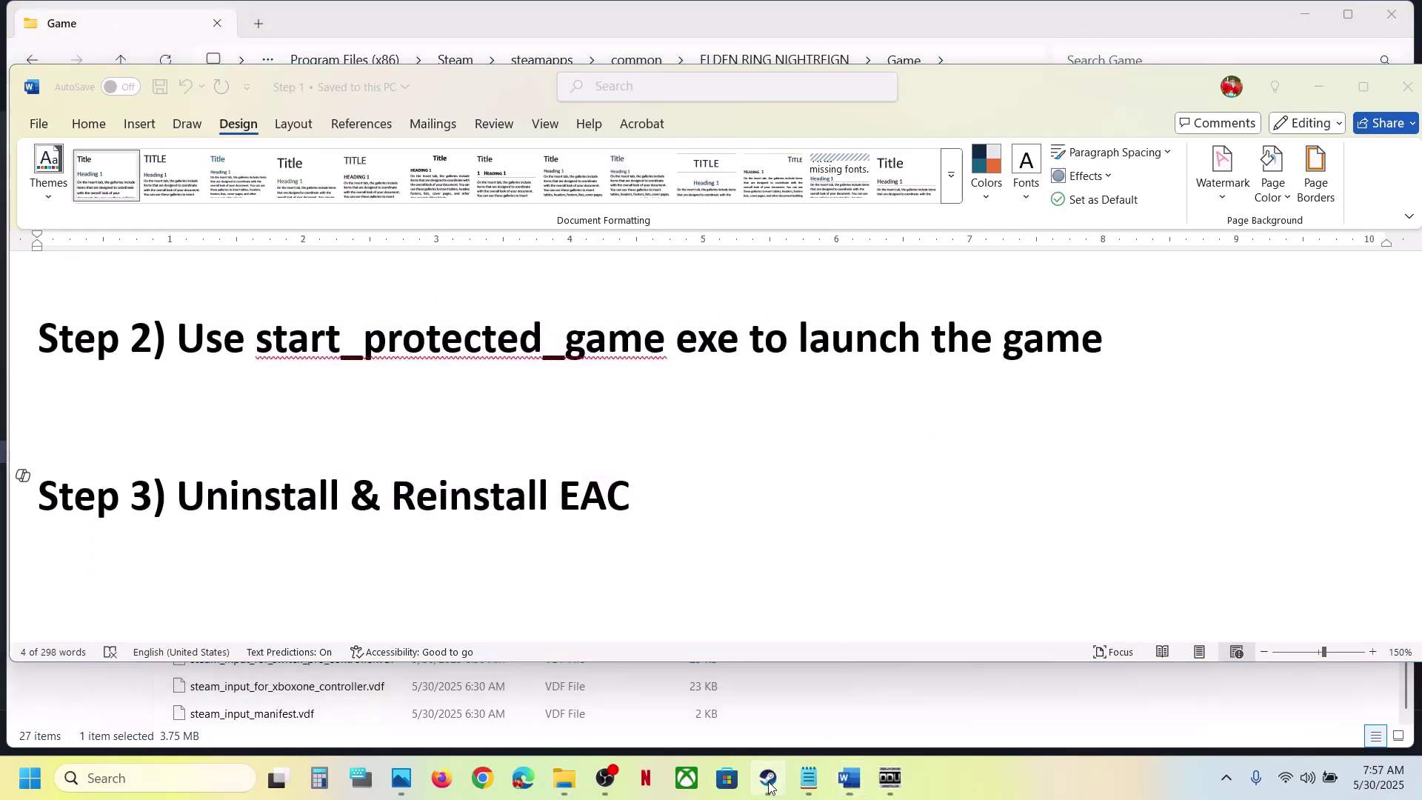
pyautogui.rightClick(108, 455)
pyautogui.moveTo(146, 565)
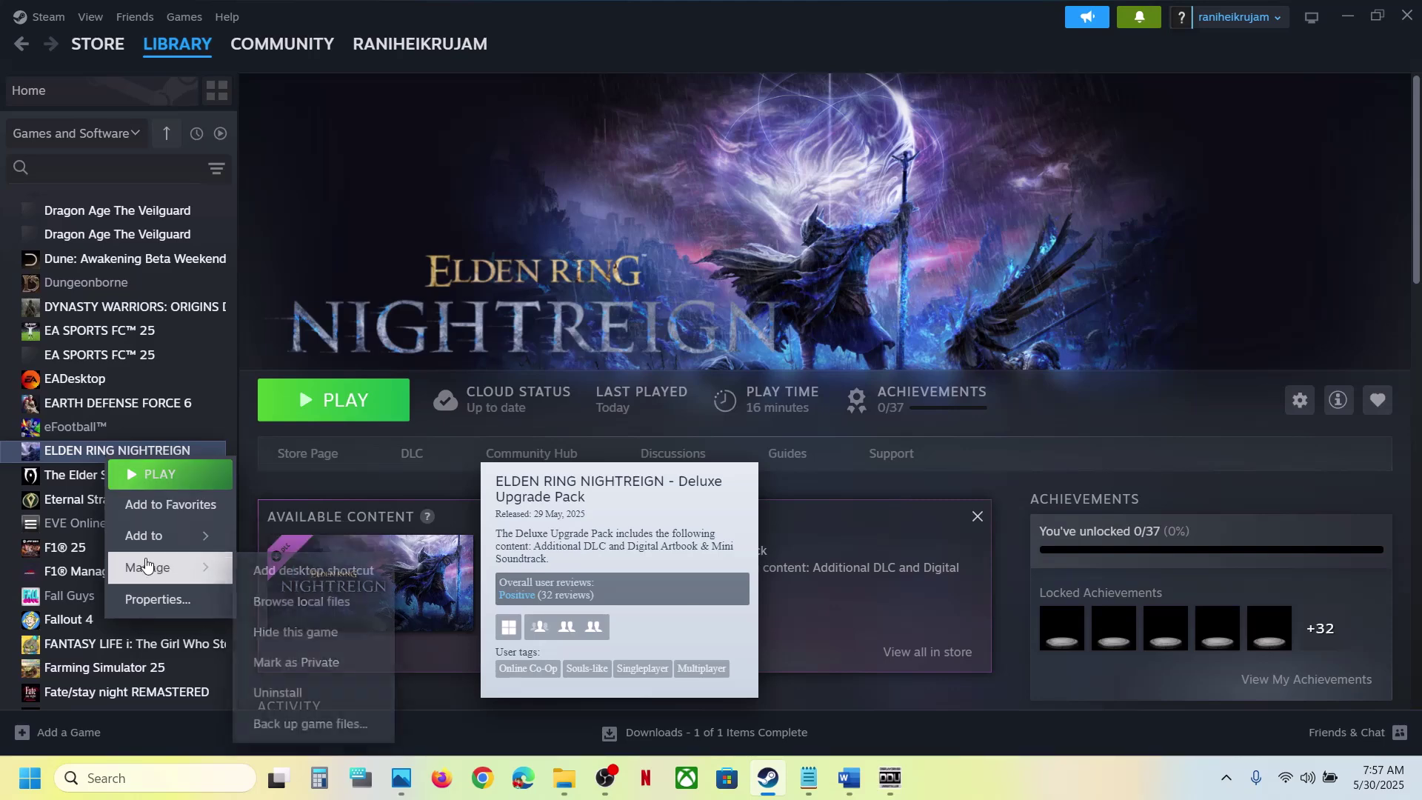
pyautogui.click(303, 602)
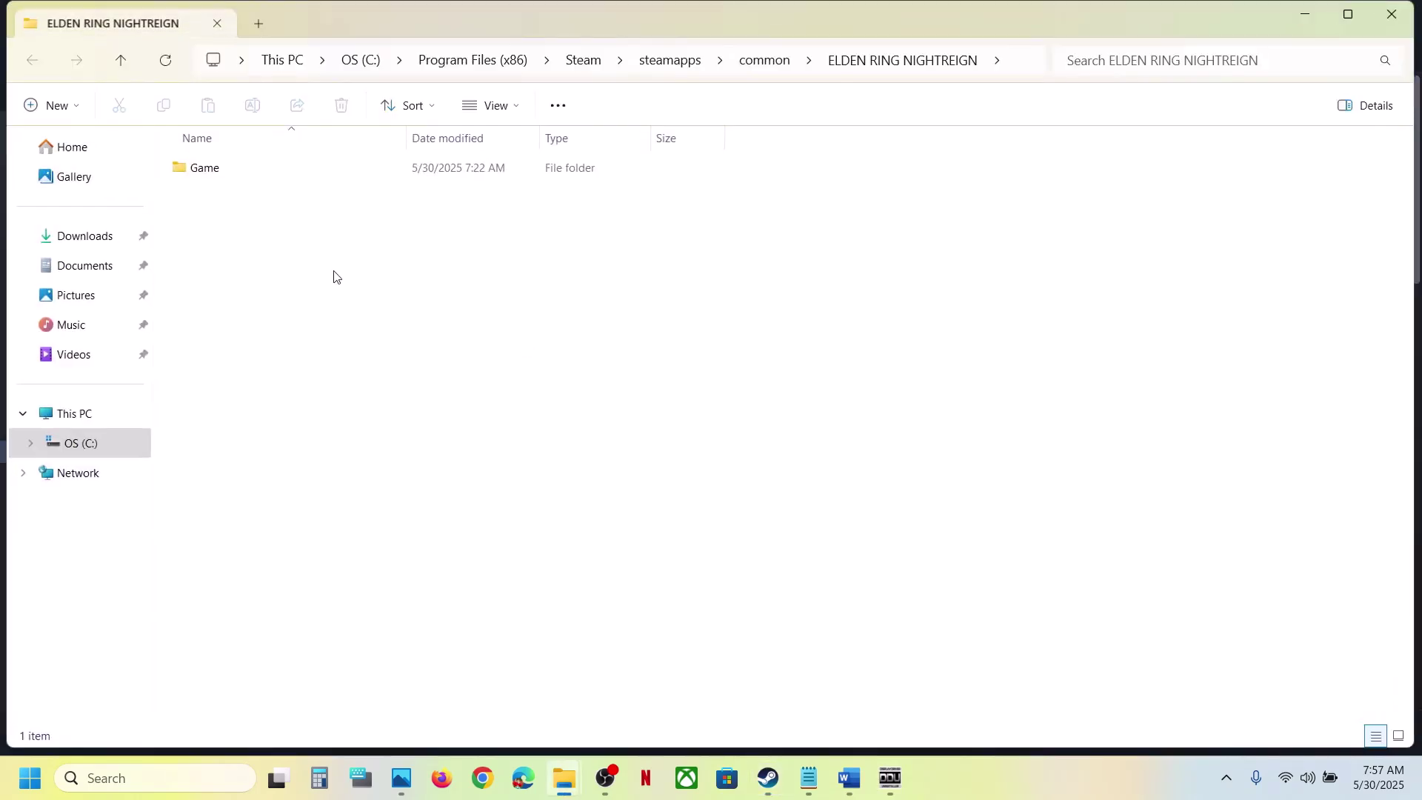
pyautogui.click(231, 170)
pyautogui.doubleClick(231, 169)
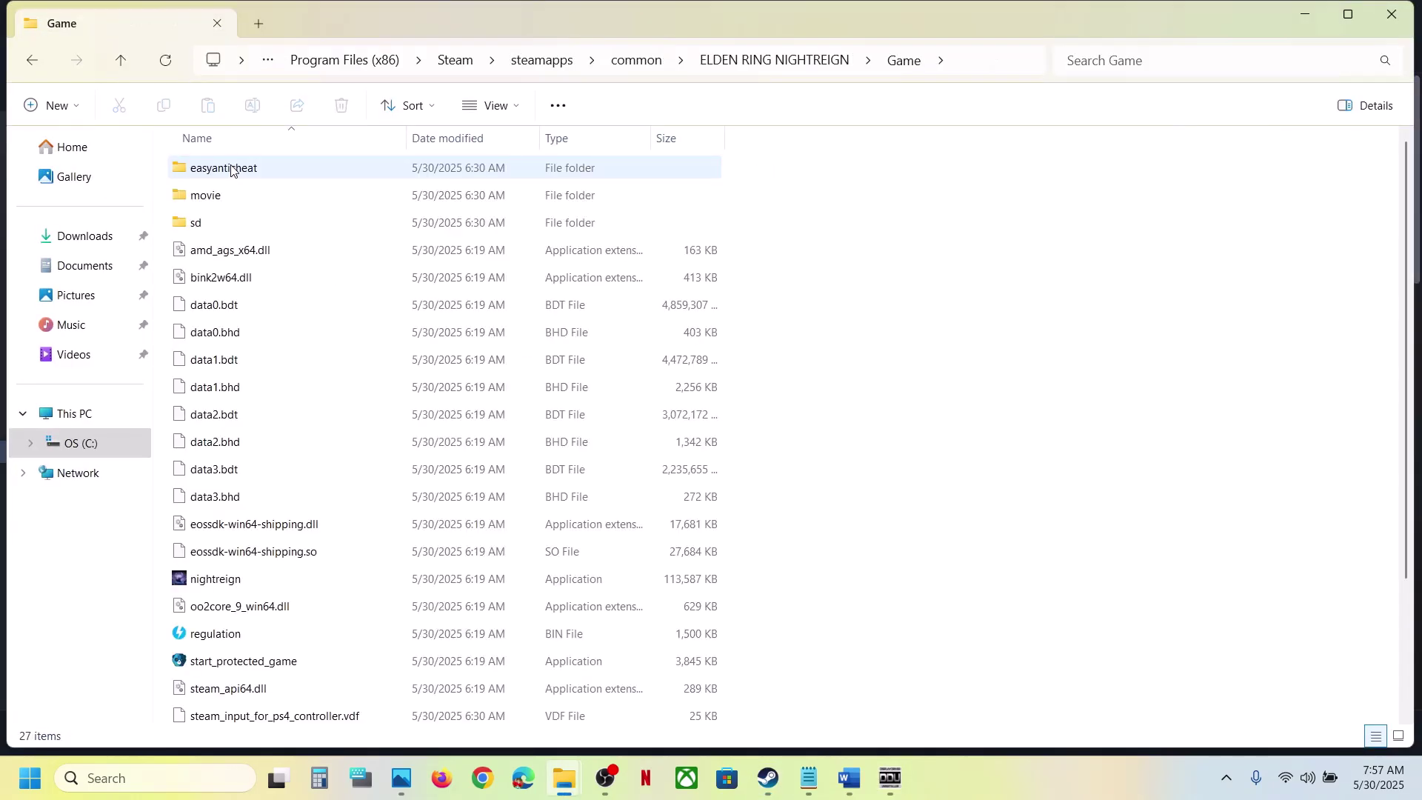
pyautogui.doubleClick(237, 169)
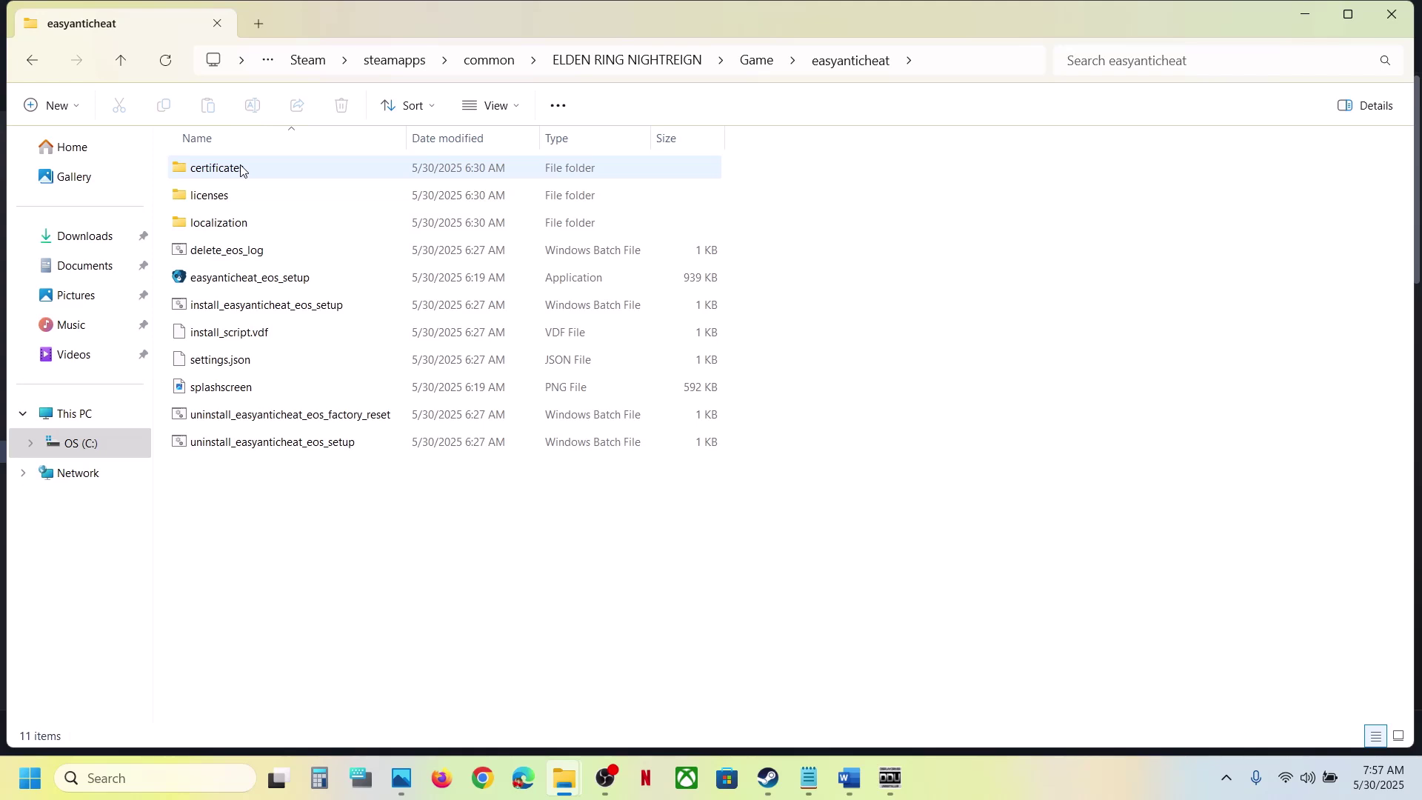
# Run the uninstall_easyanticheat_eos_setup batch file and close its console once it finishes
pyautogui.click(236, 444)
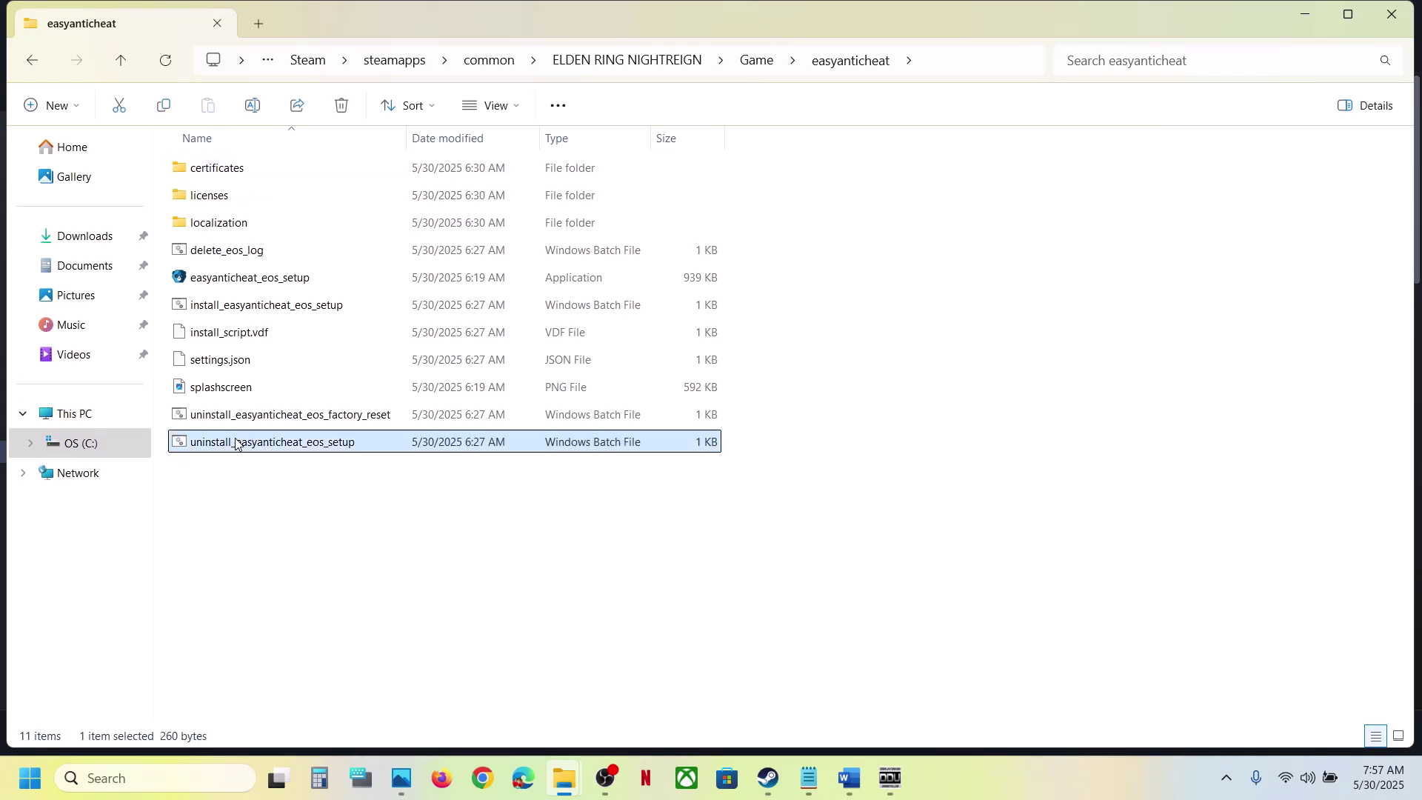
pyautogui.doubleClick(329, 443)
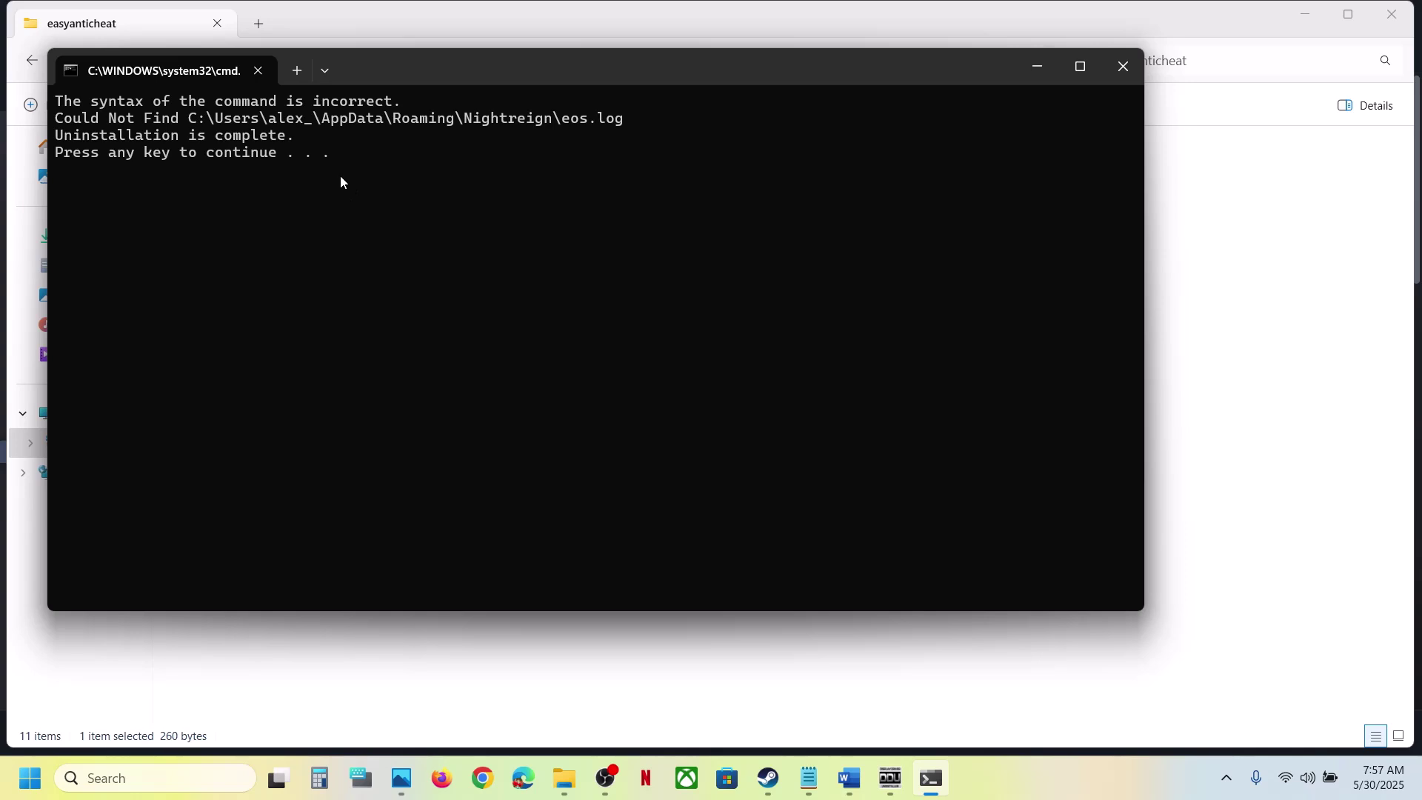
pyautogui.press('Return')
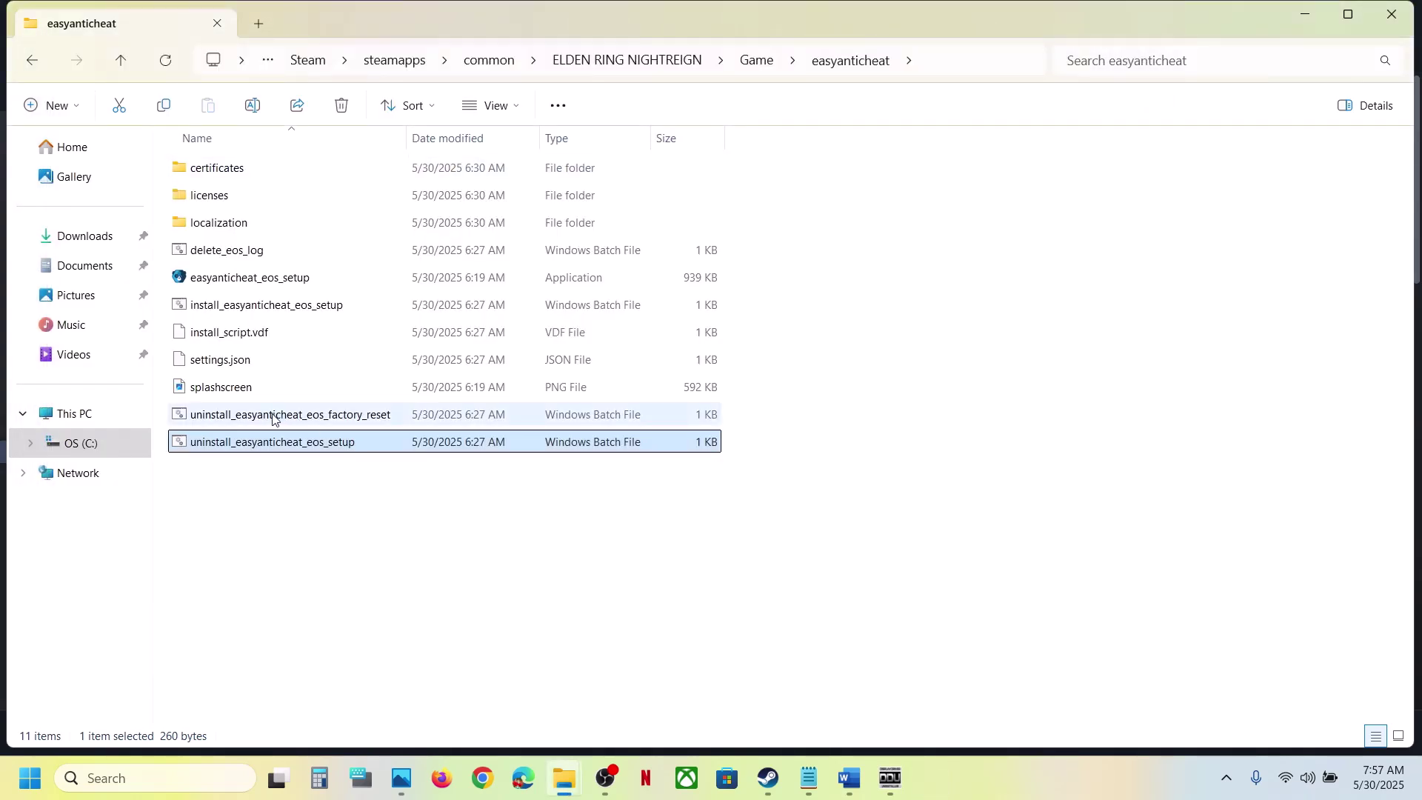
# Run the uninstall_easyanticheat_eos_factory_reset batch file and dismiss its console once it finishes
pyautogui.click(241, 417)
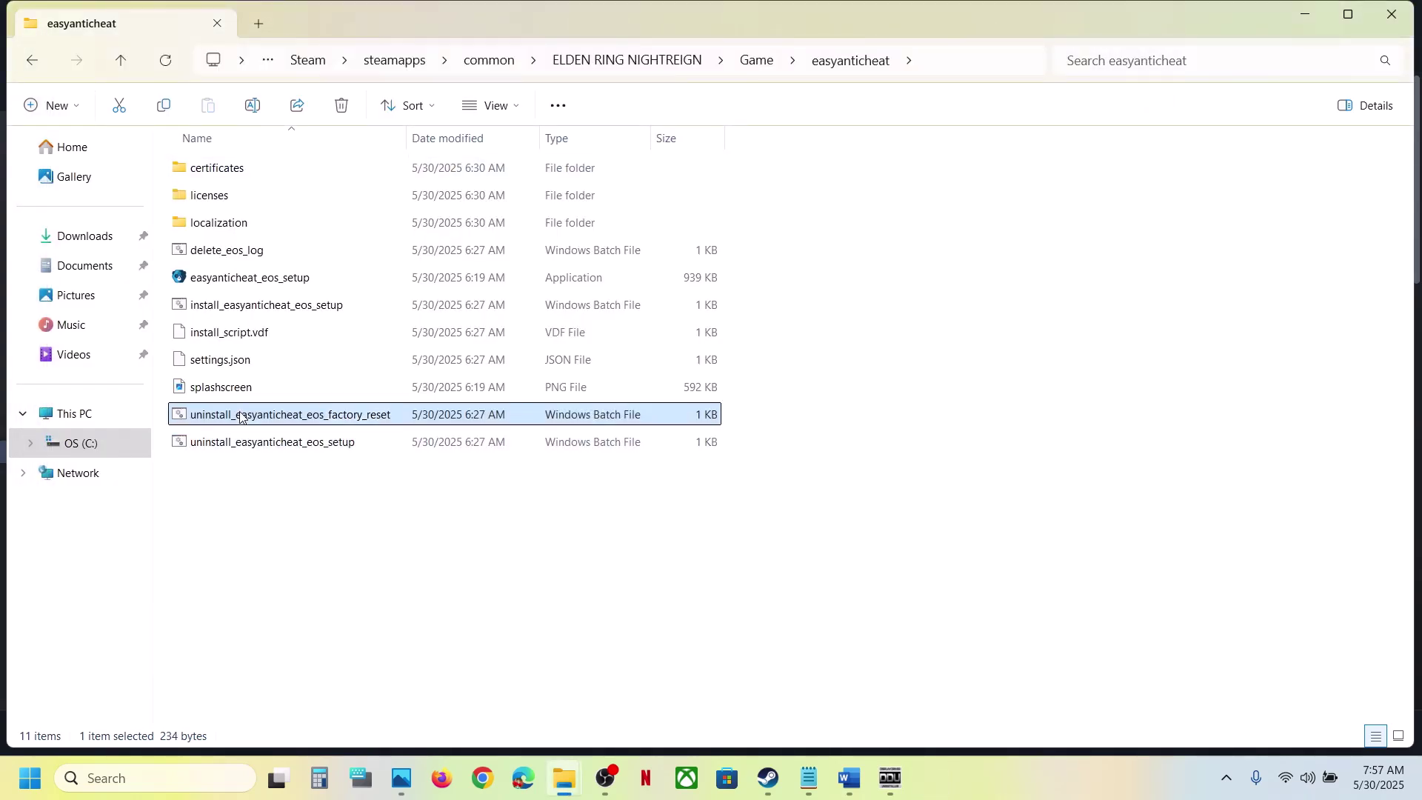
pyautogui.doubleClick(298, 419)
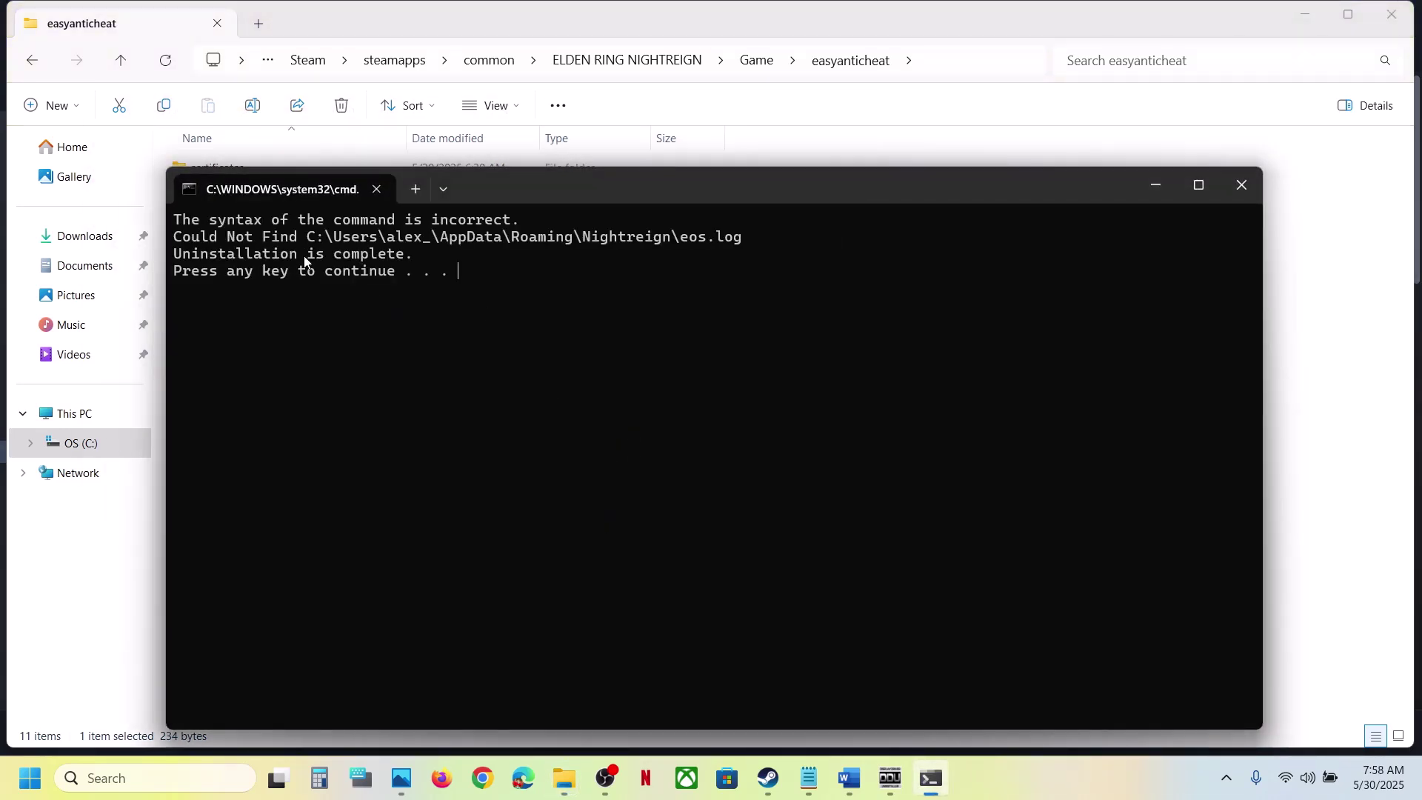
pyautogui.press('Return')
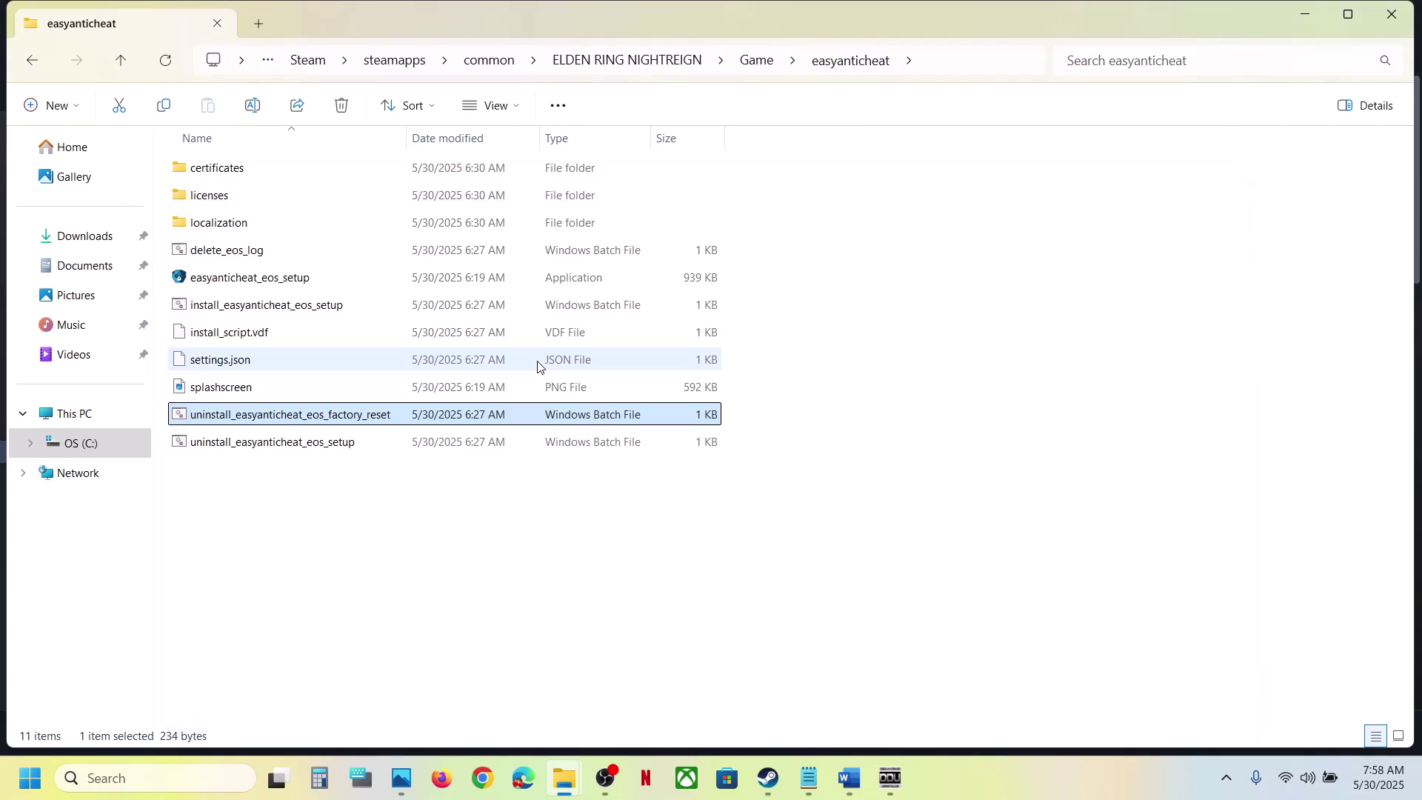
# Reinstall Easy Anti-Cheat by running the install_easyanticheat_eos_setup batch file and dismiss its console when done
pyautogui.click(230, 312)
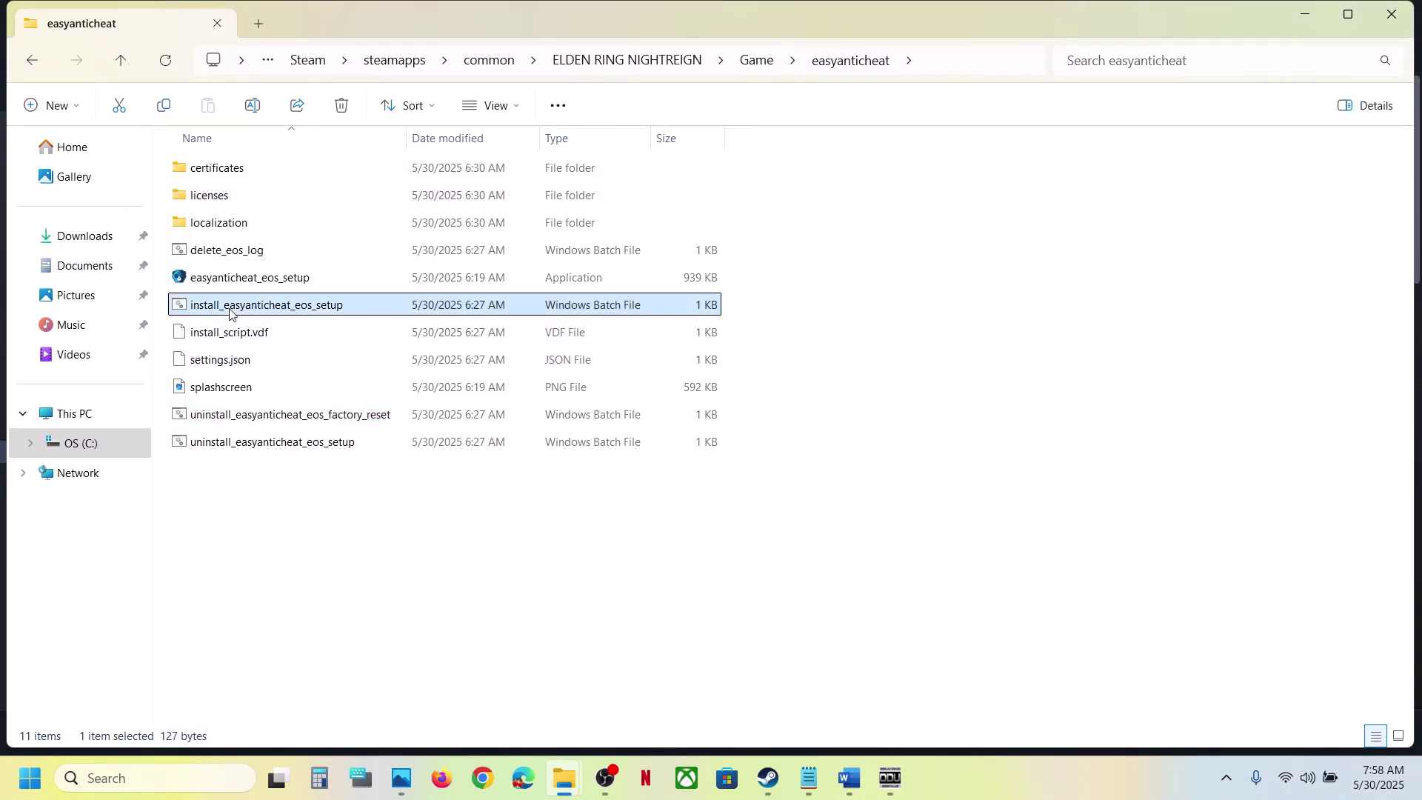
pyautogui.doubleClick(289, 310)
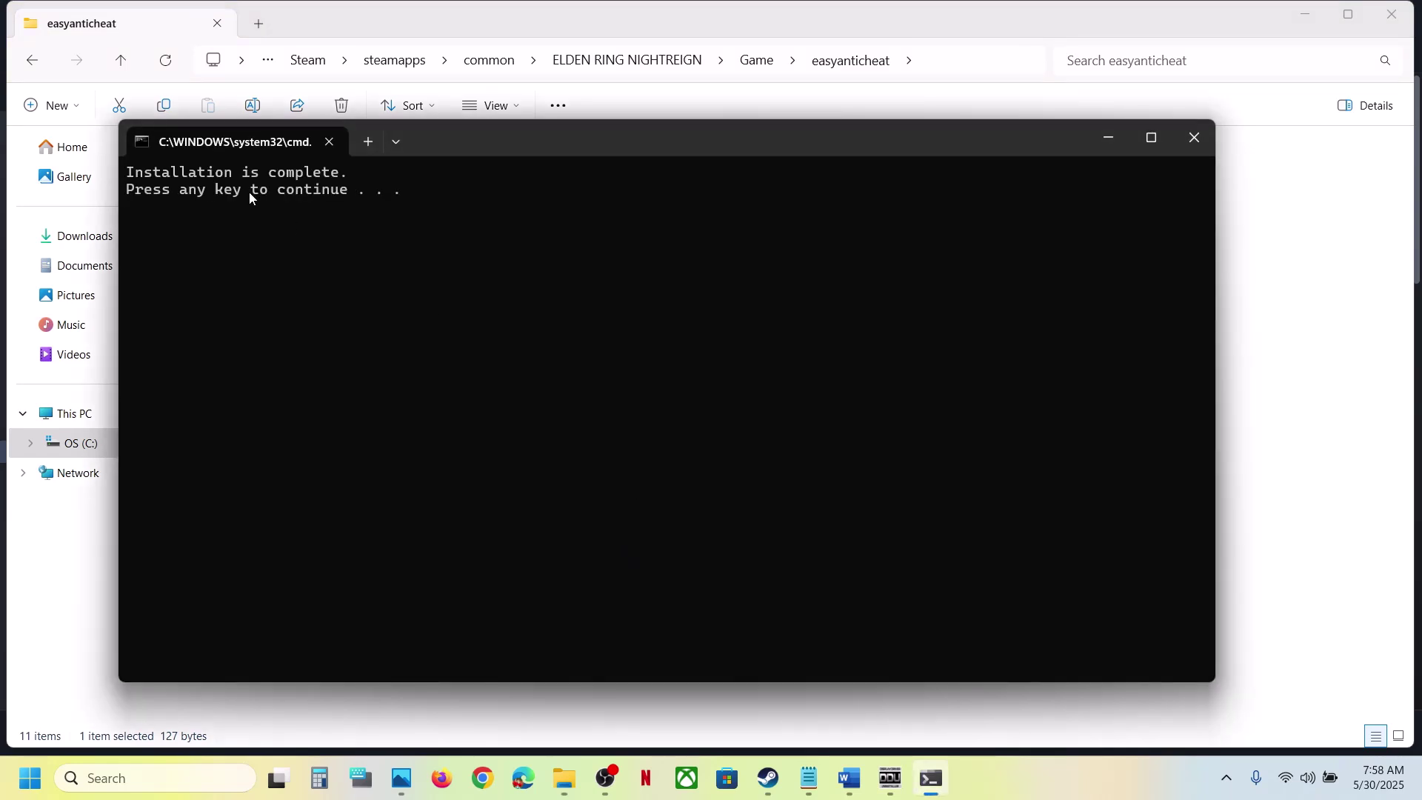
pyautogui.press('Return')
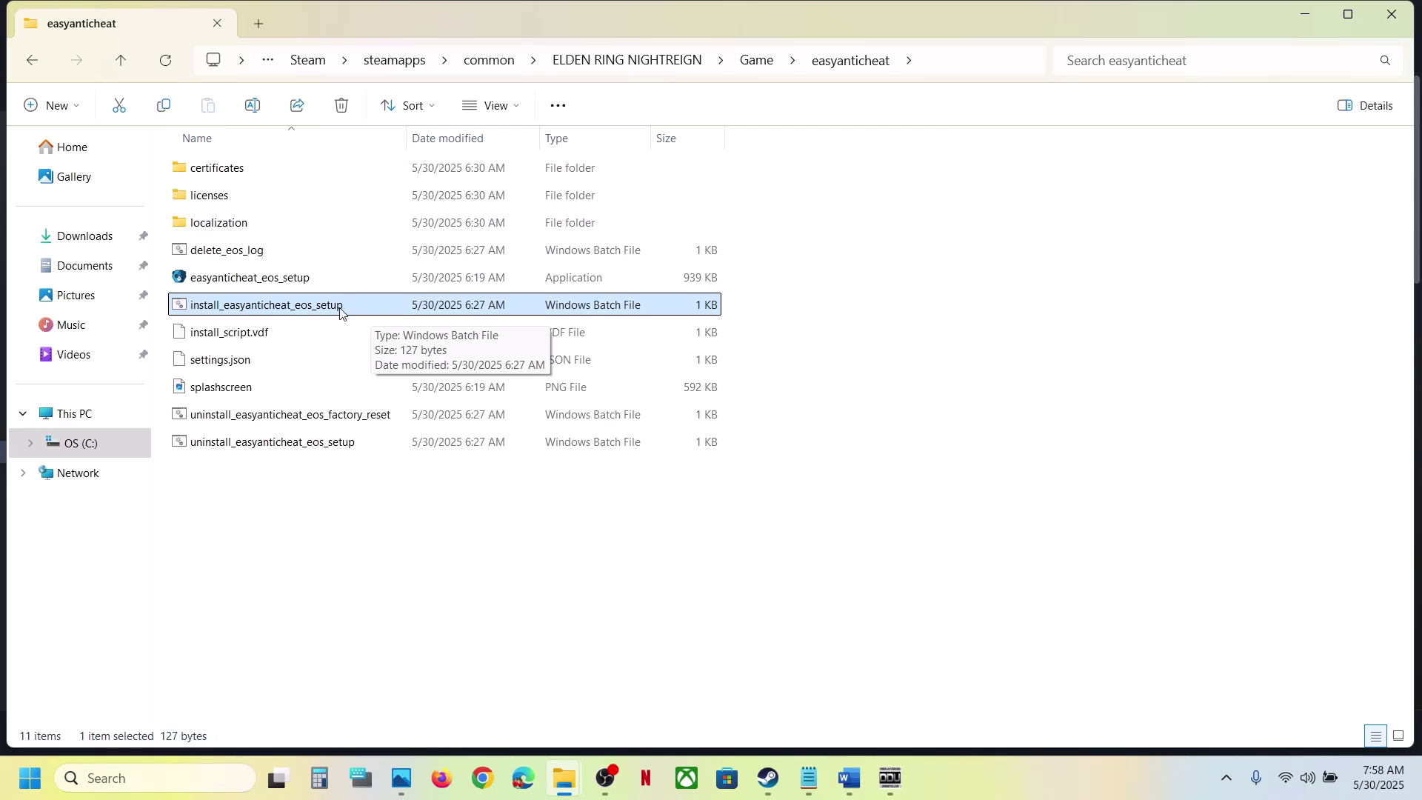
# Check the game's page in Steam, return to the easyanticheat folder, and select the easyanticheat_eos_setup application
pyautogui.click(768, 779)
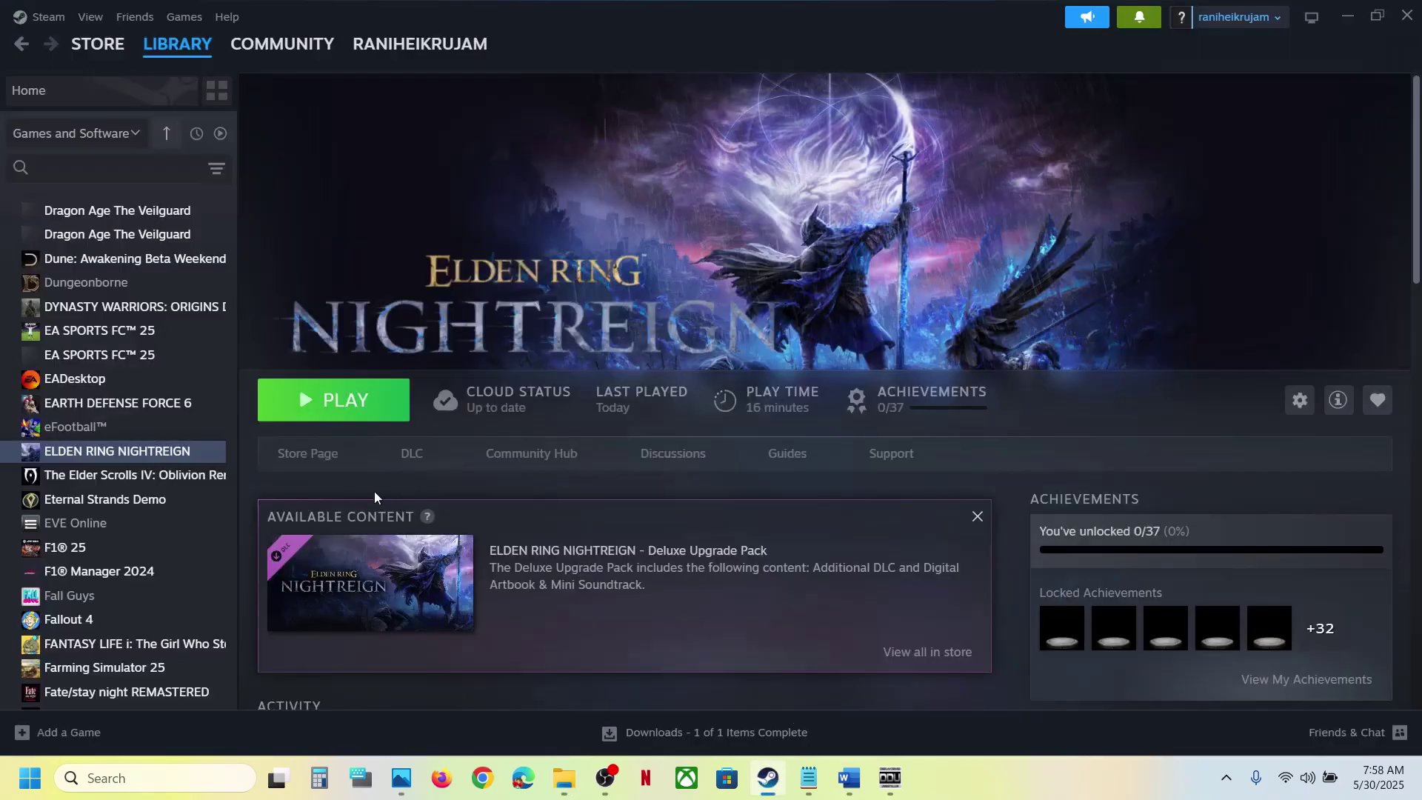
pyautogui.click(771, 789)
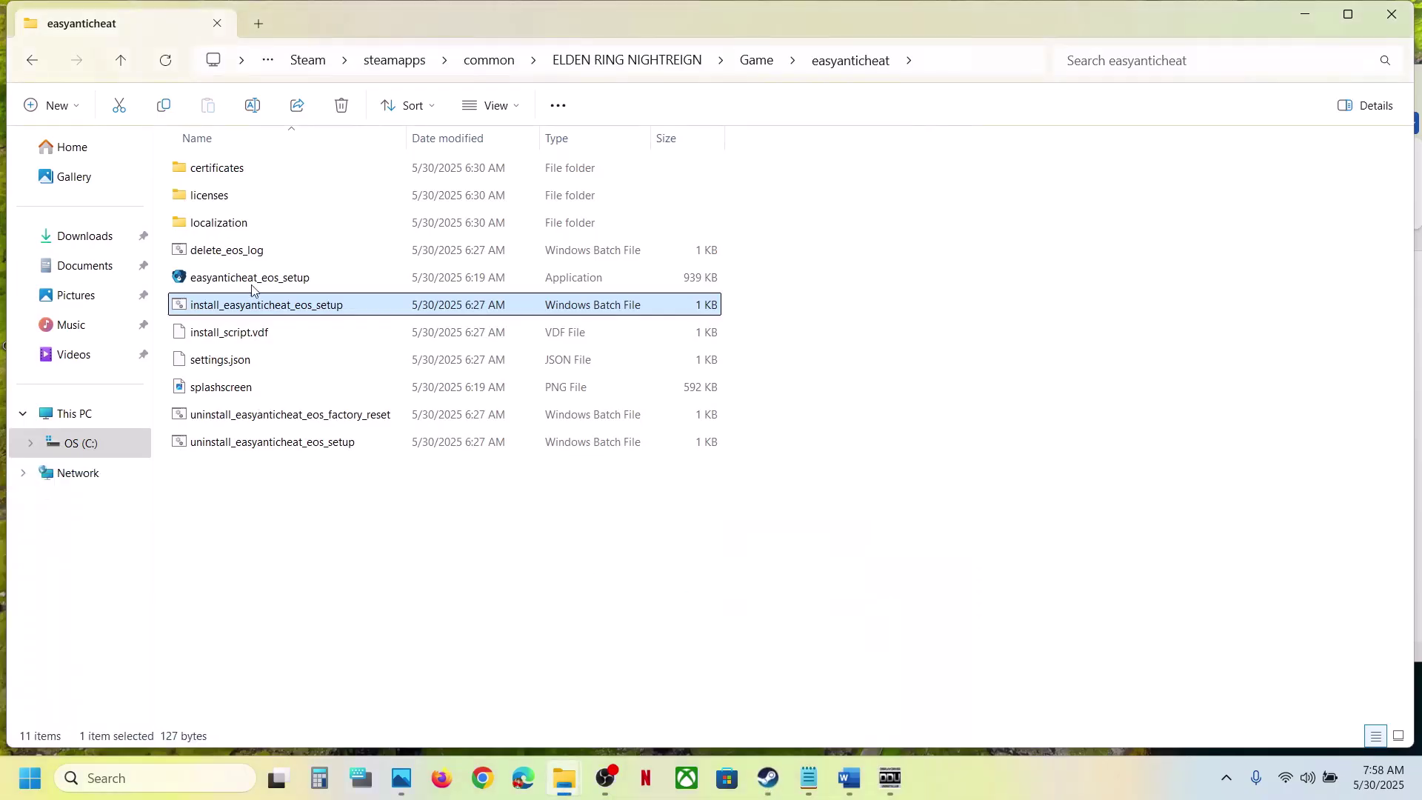
pyautogui.click(218, 280)
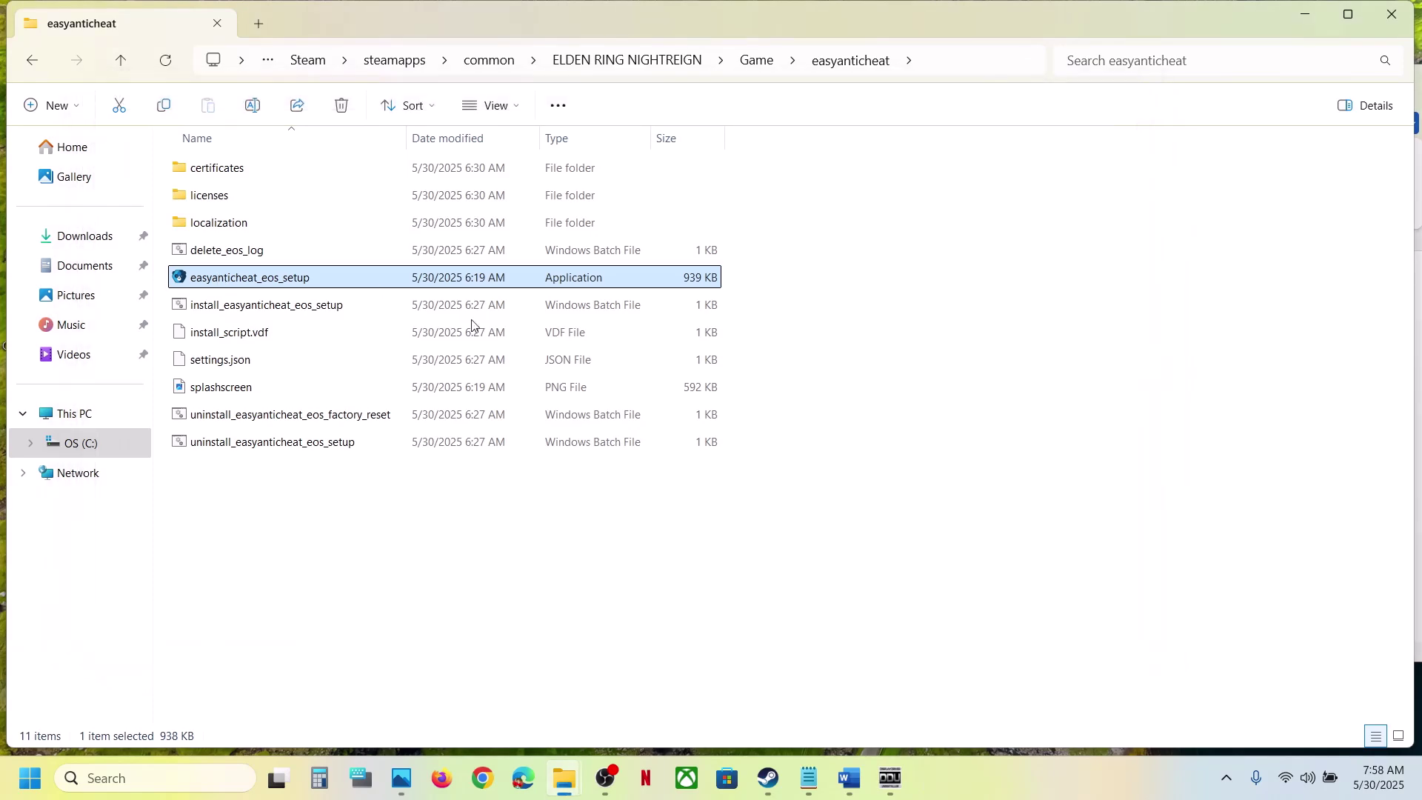
# Switch to the Word checklist and highlight the Step 4 instruction about running the game as an administrator from its installation folder
pyautogui.click(768, 786)
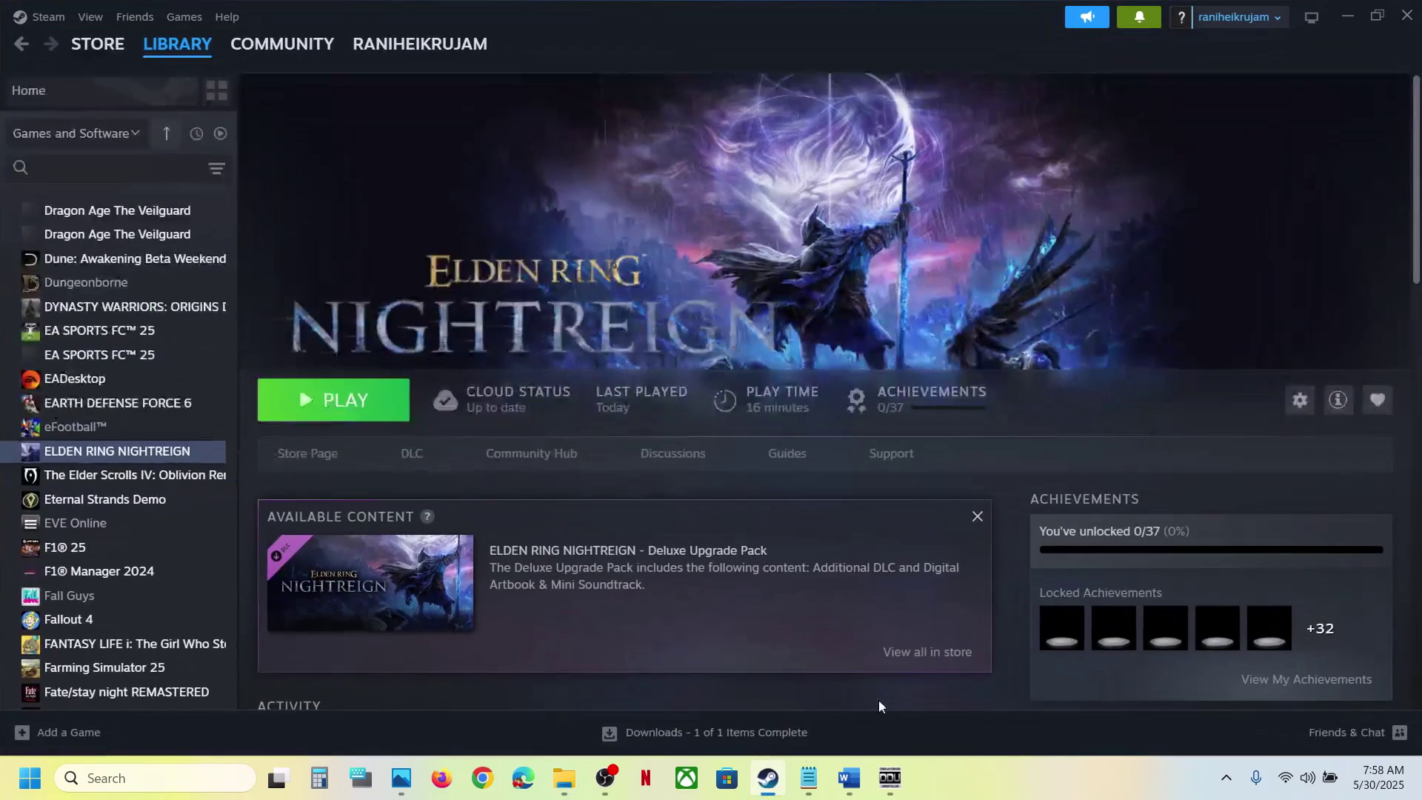
pyautogui.click(849, 778)
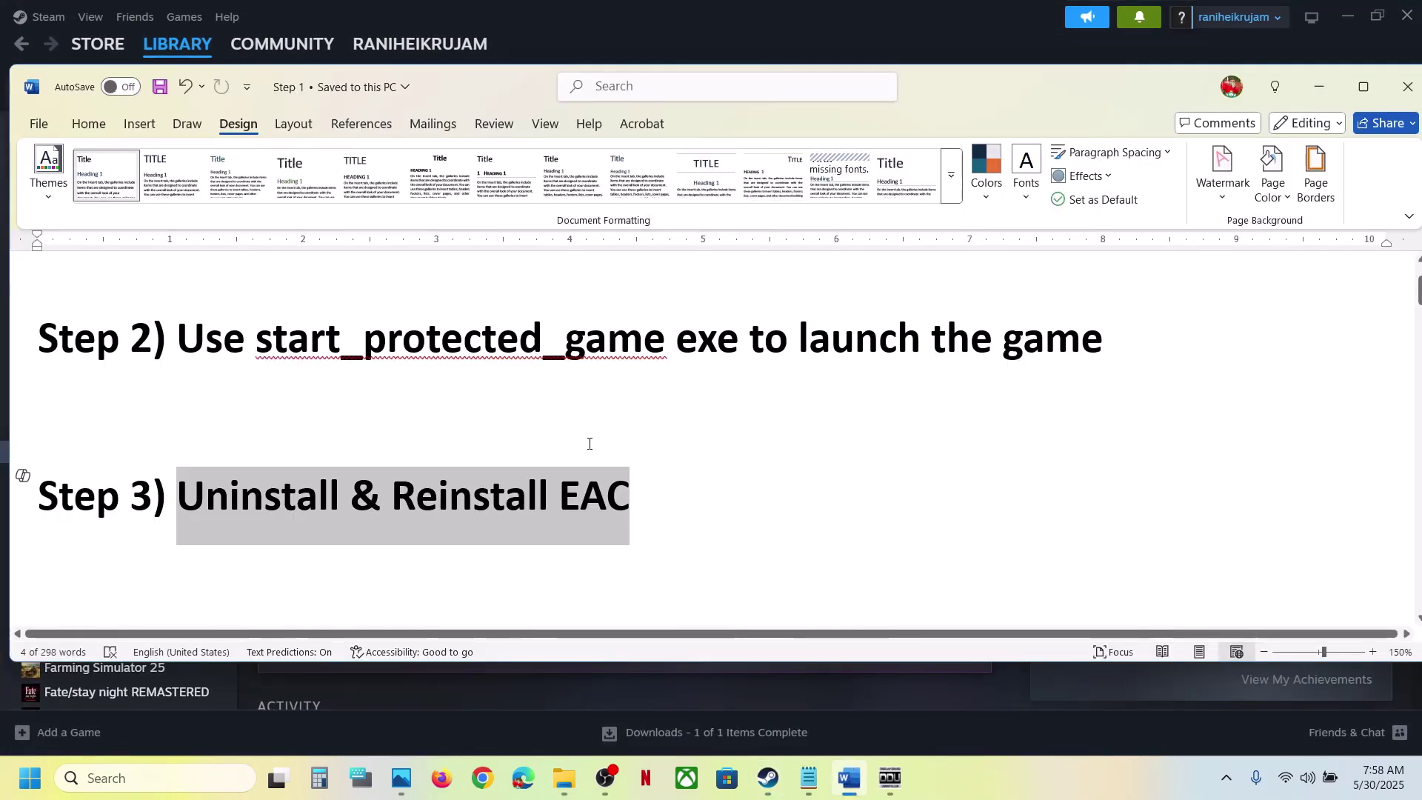
pyautogui.scroll(-2, 590, 443)
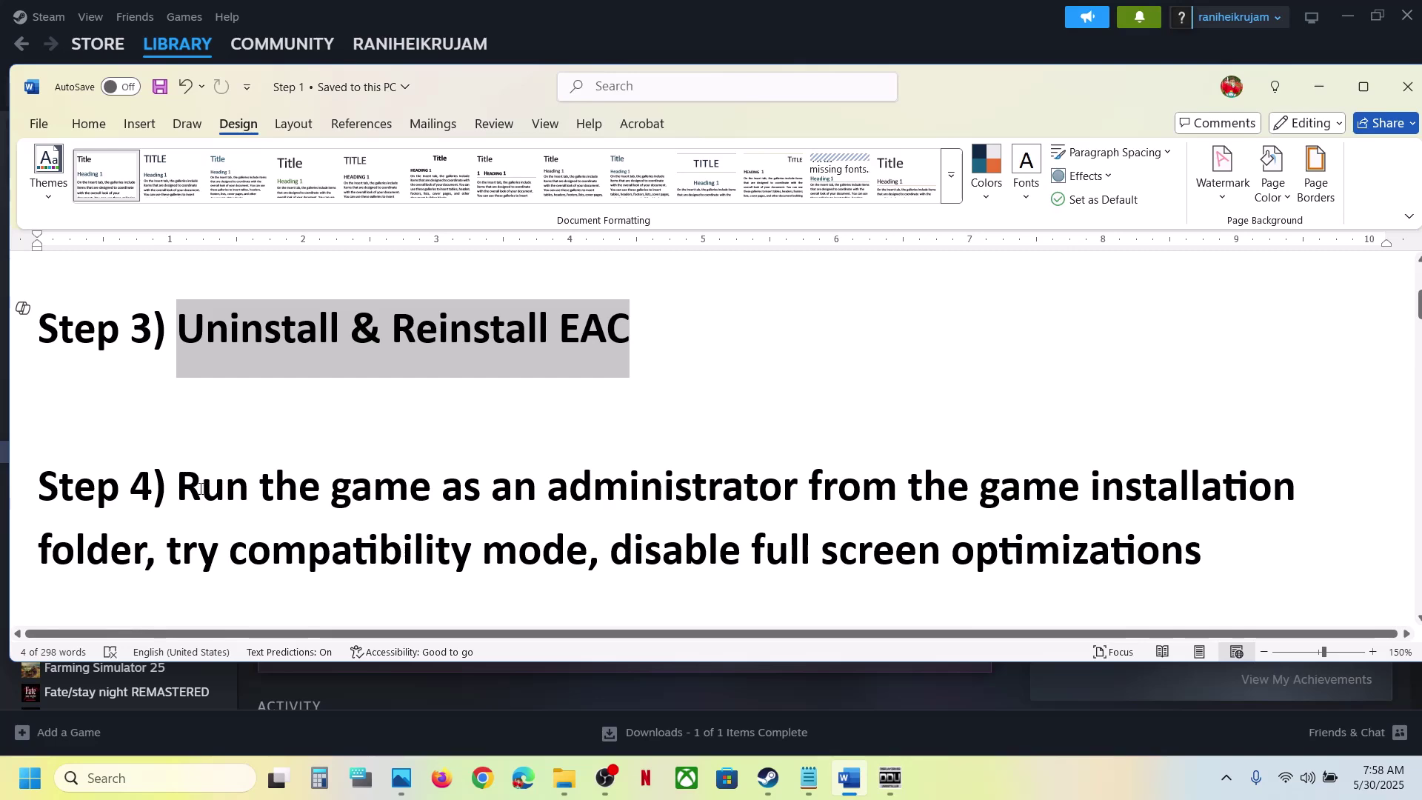
pyautogui.moveTo(201, 489); pyautogui.dragTo(146, 557)
# Switch to Steam, browse the local files of ELDEN RING NIGHTREIGN, and open its Game folder
pyautogui.click(767, 778)
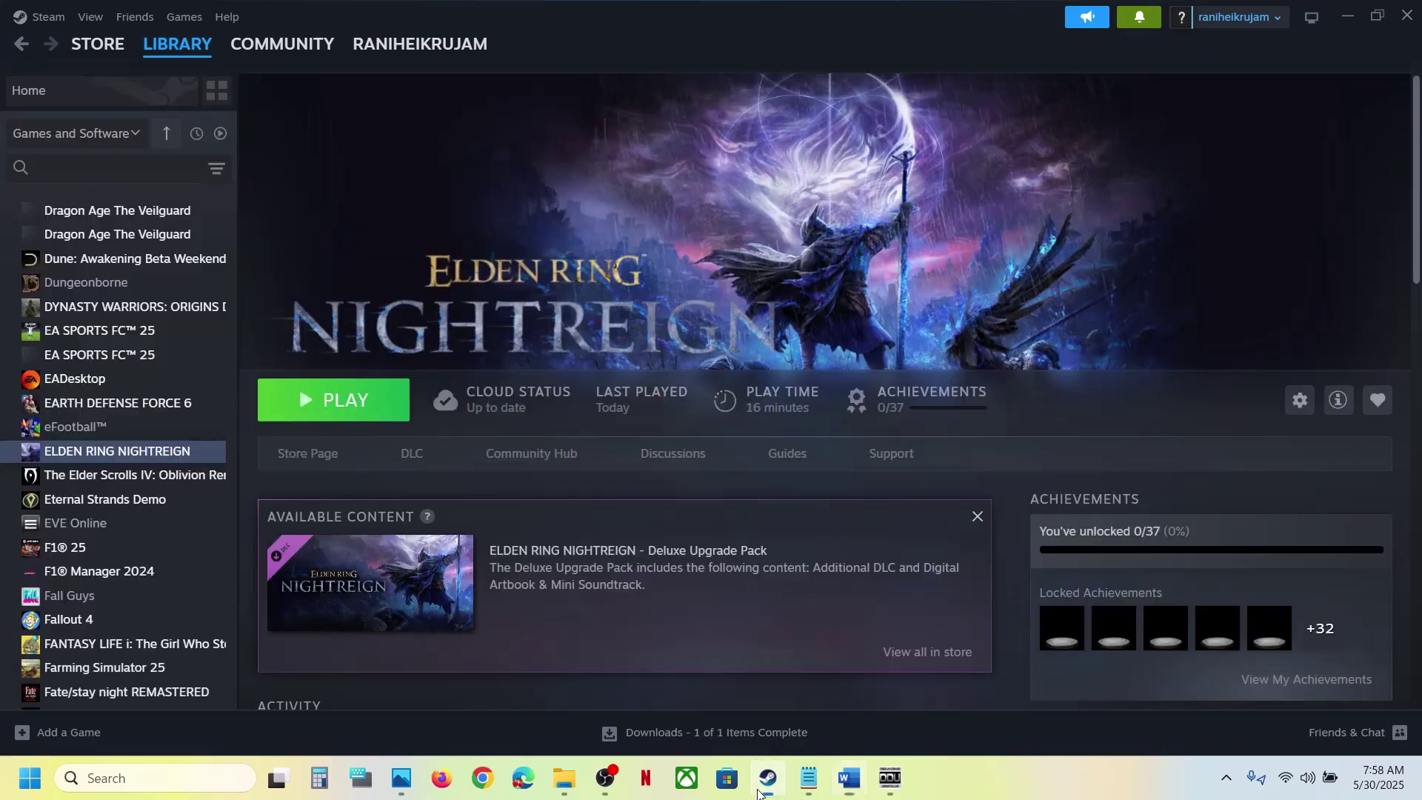
pyautogui.rightClick(157, 452)
pyautogui.moveTo(221, 564)
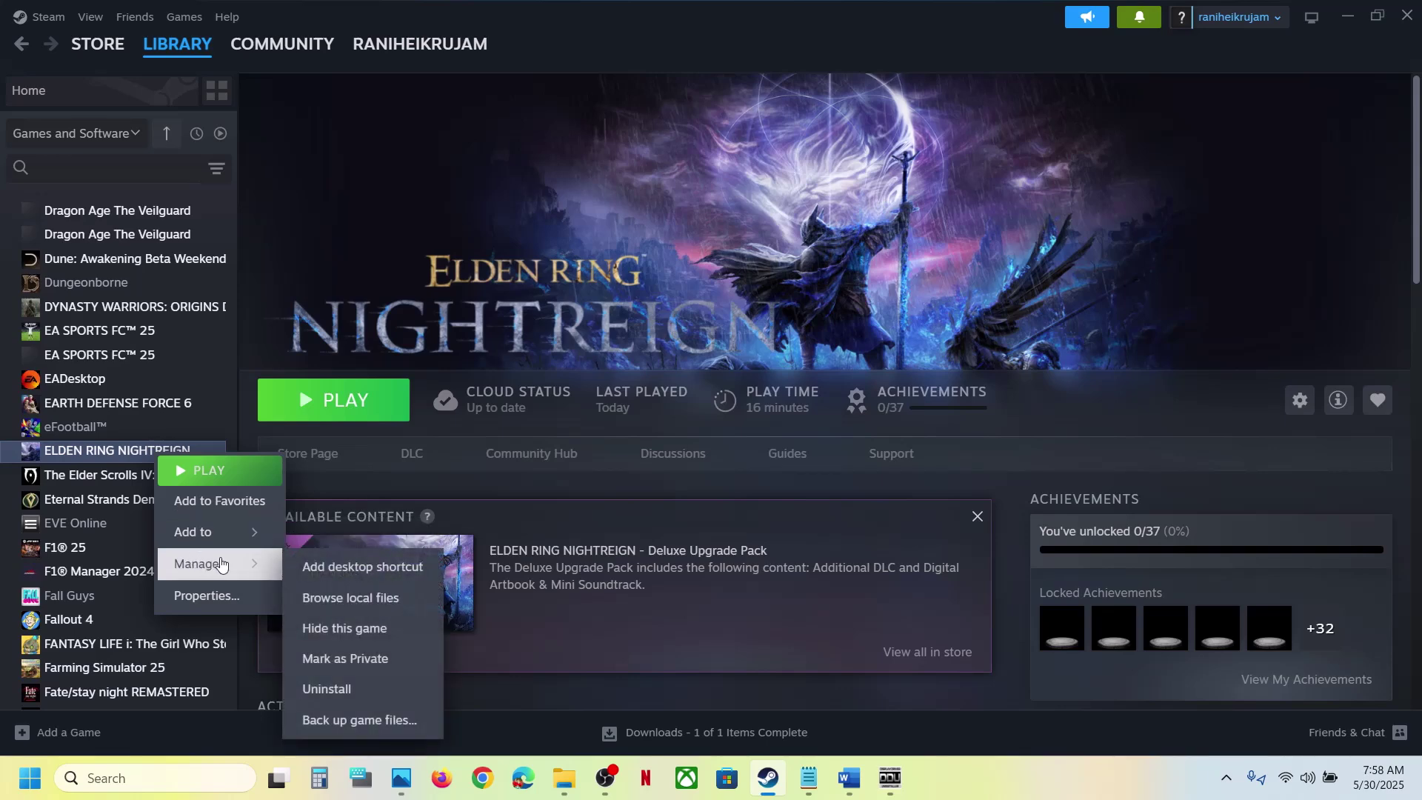
pyautogui.click(342, 598)
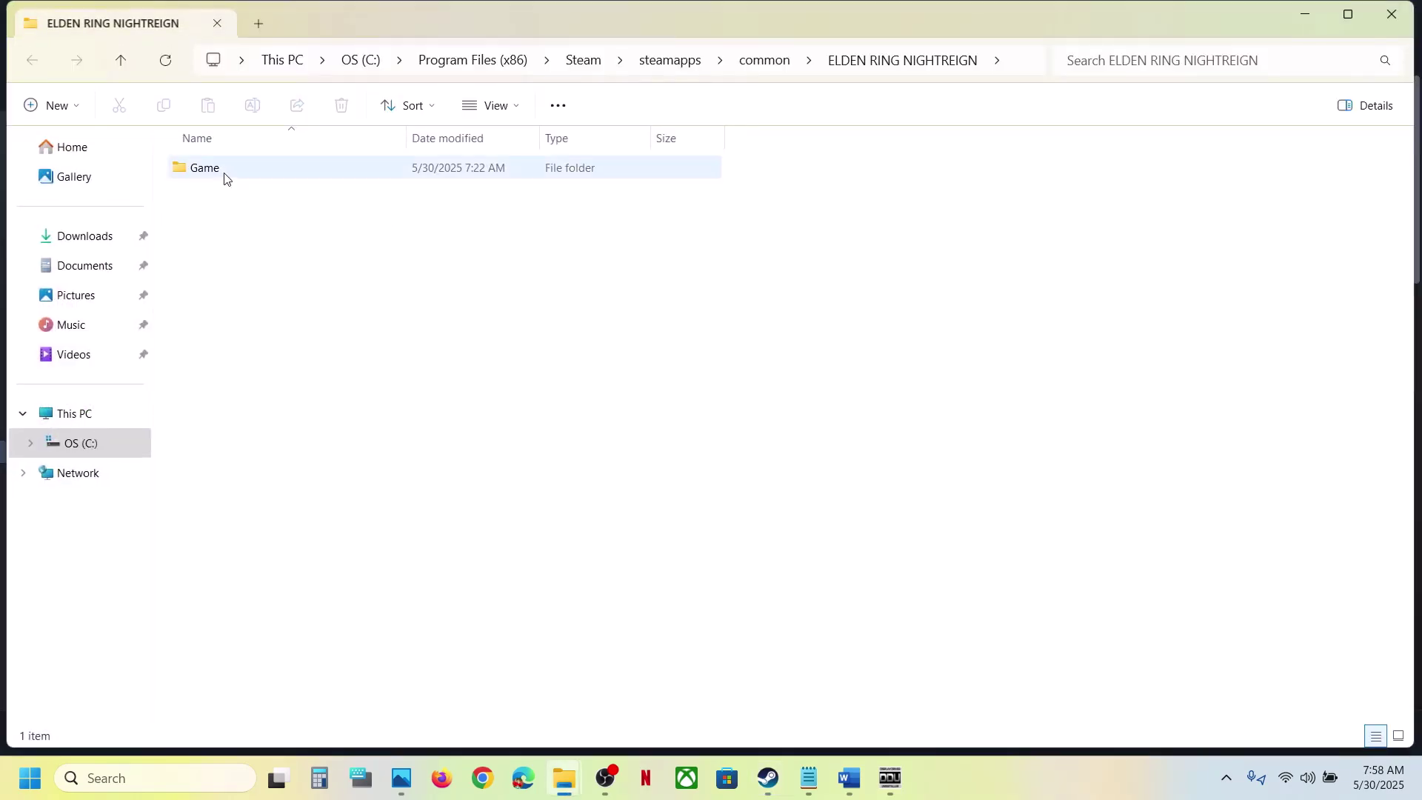
pyautogui.doubleClick(226, 179)
pyautogui.scroll(-2, 264, 473)
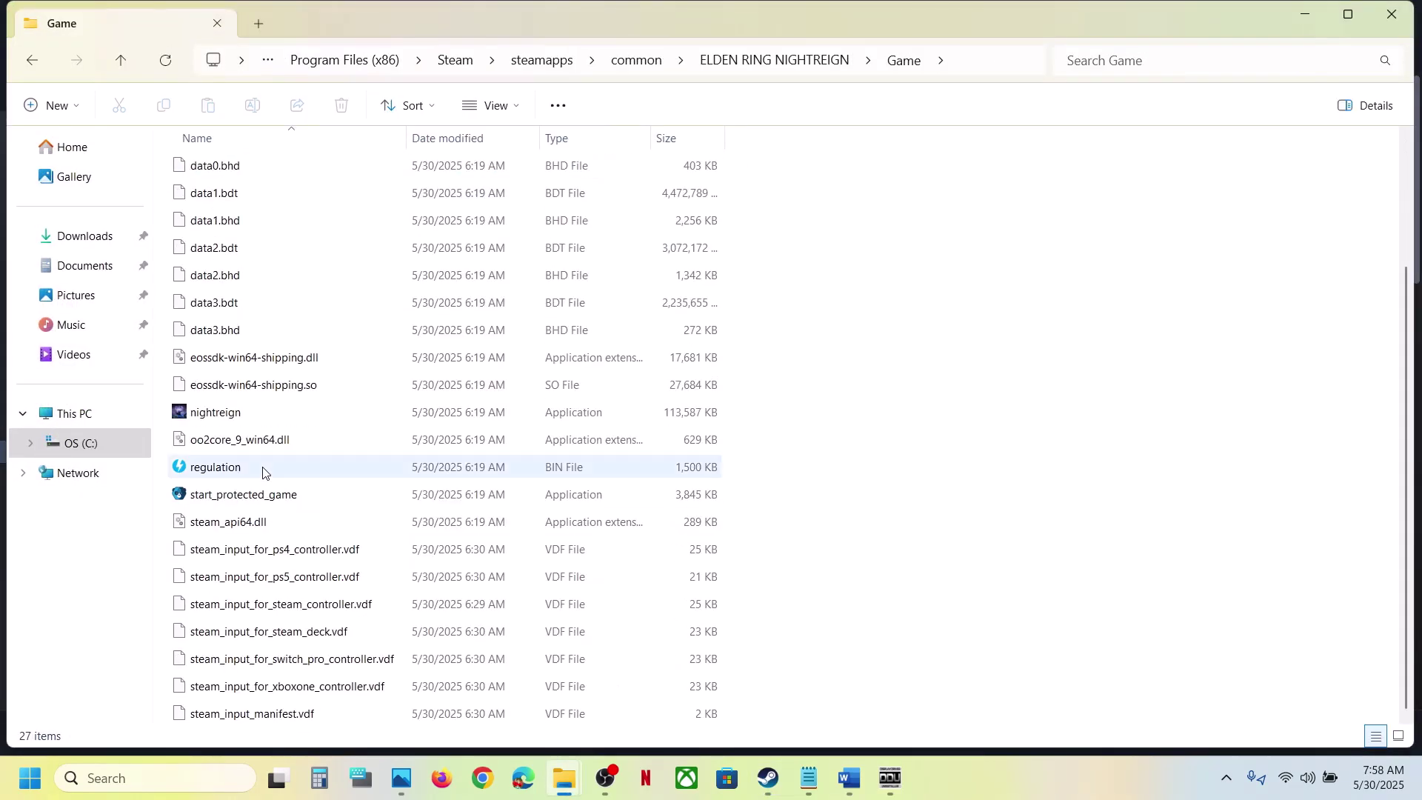
# Set the nightreign application to run as an administrator in its compatibility properties and save the change
pyautogui.click(203, 413)
pyautogui.rightClick(215, 412)
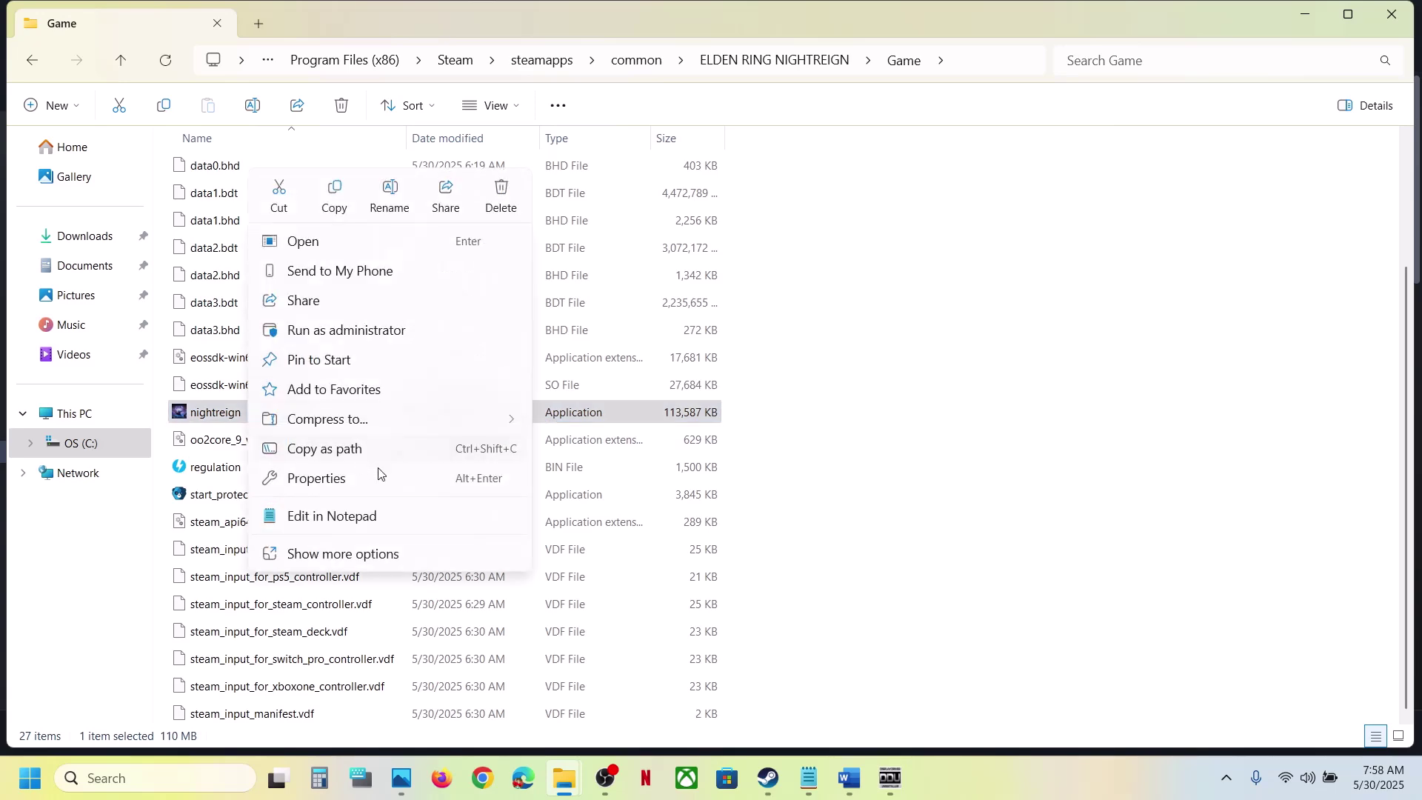
pyautogui.click(338, 483)
pyautogui.click(449, 297)
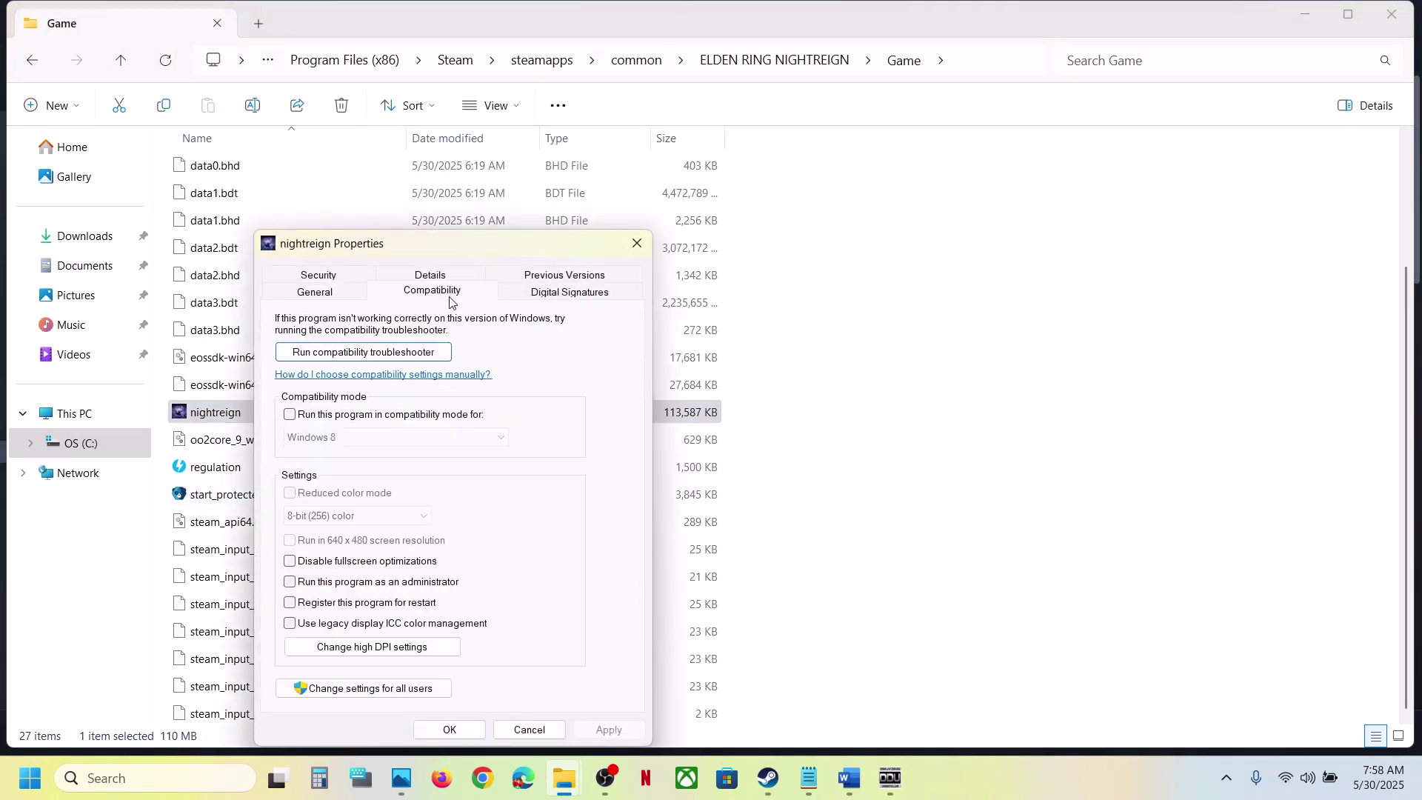
pyautogui.click(290, 582)
pyautogui.click(609, 729)
pyautogui.click(452, 730)
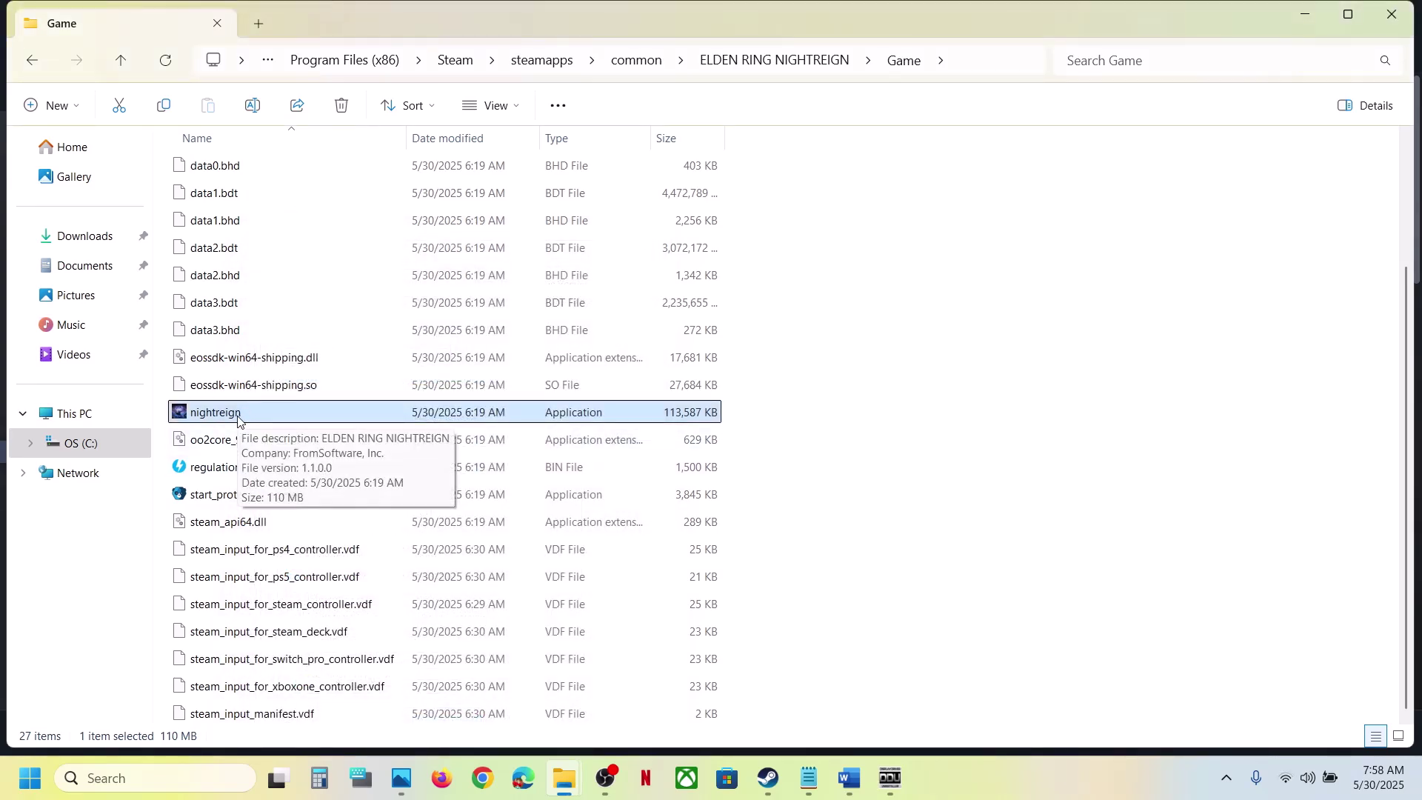
# Reopen the nightreign application's compatibility properties and apply compatibility mode for Windows 8
pyautogui.rightClick(237, 421)
pyautogui.click(318, 480)
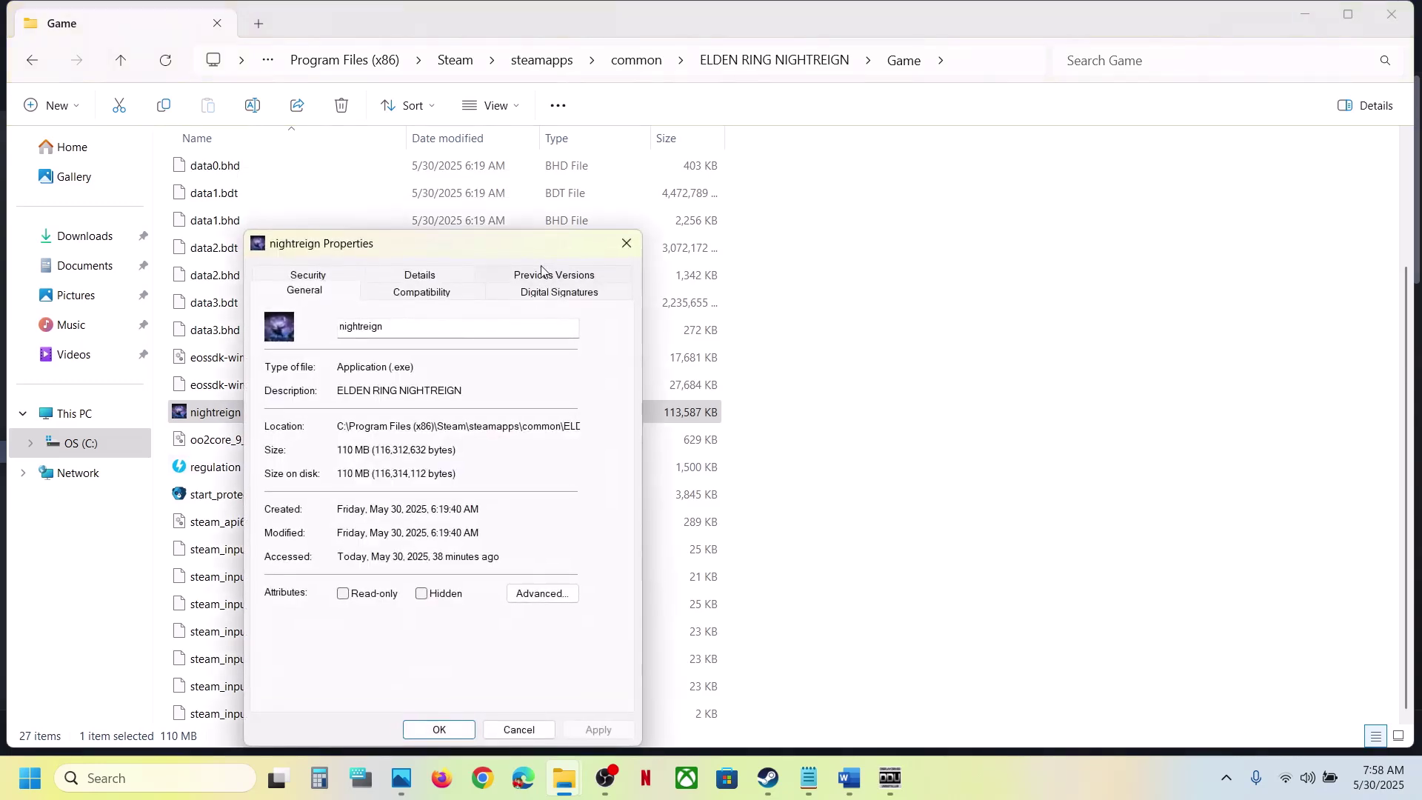
pyautogui.click(444, 294)
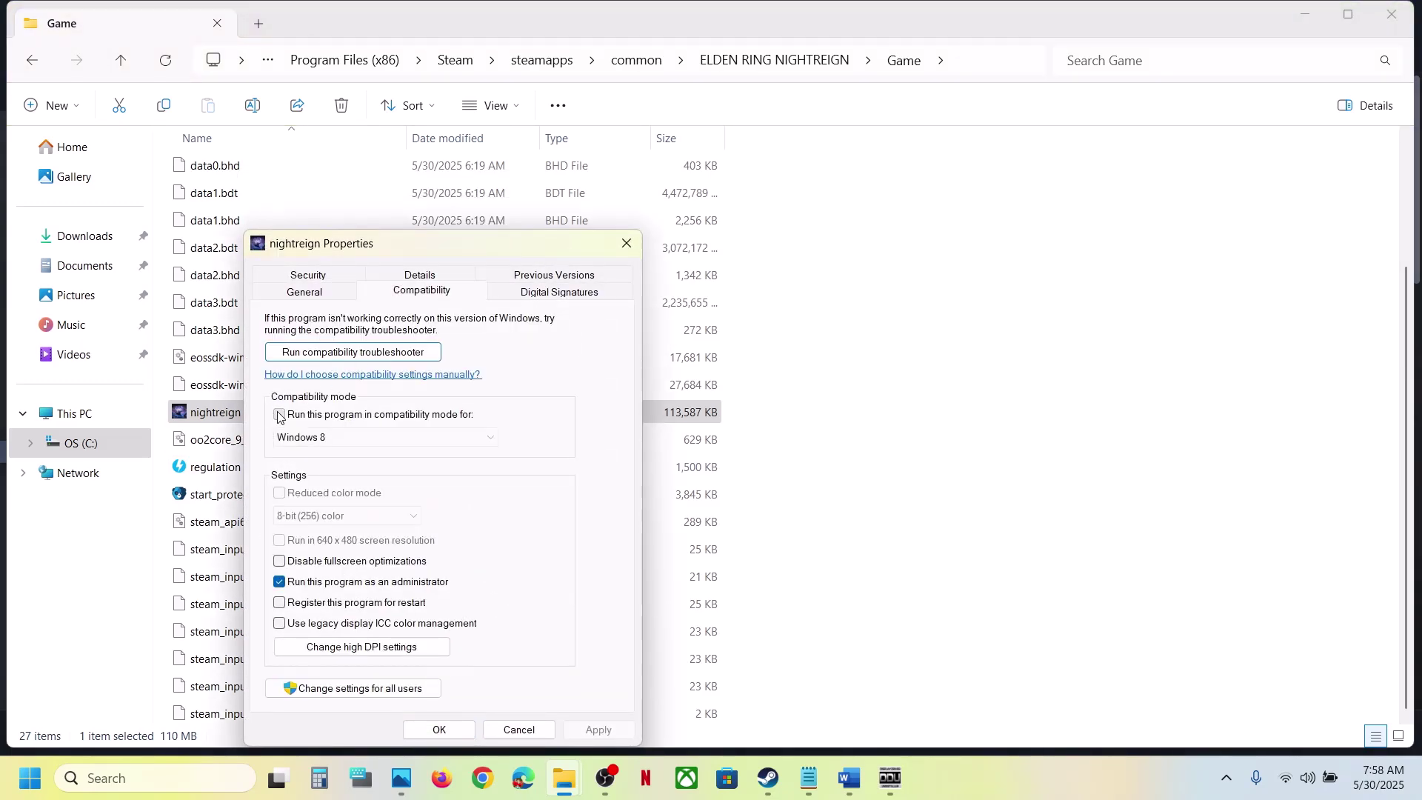
pyautogui.click(279, 415)
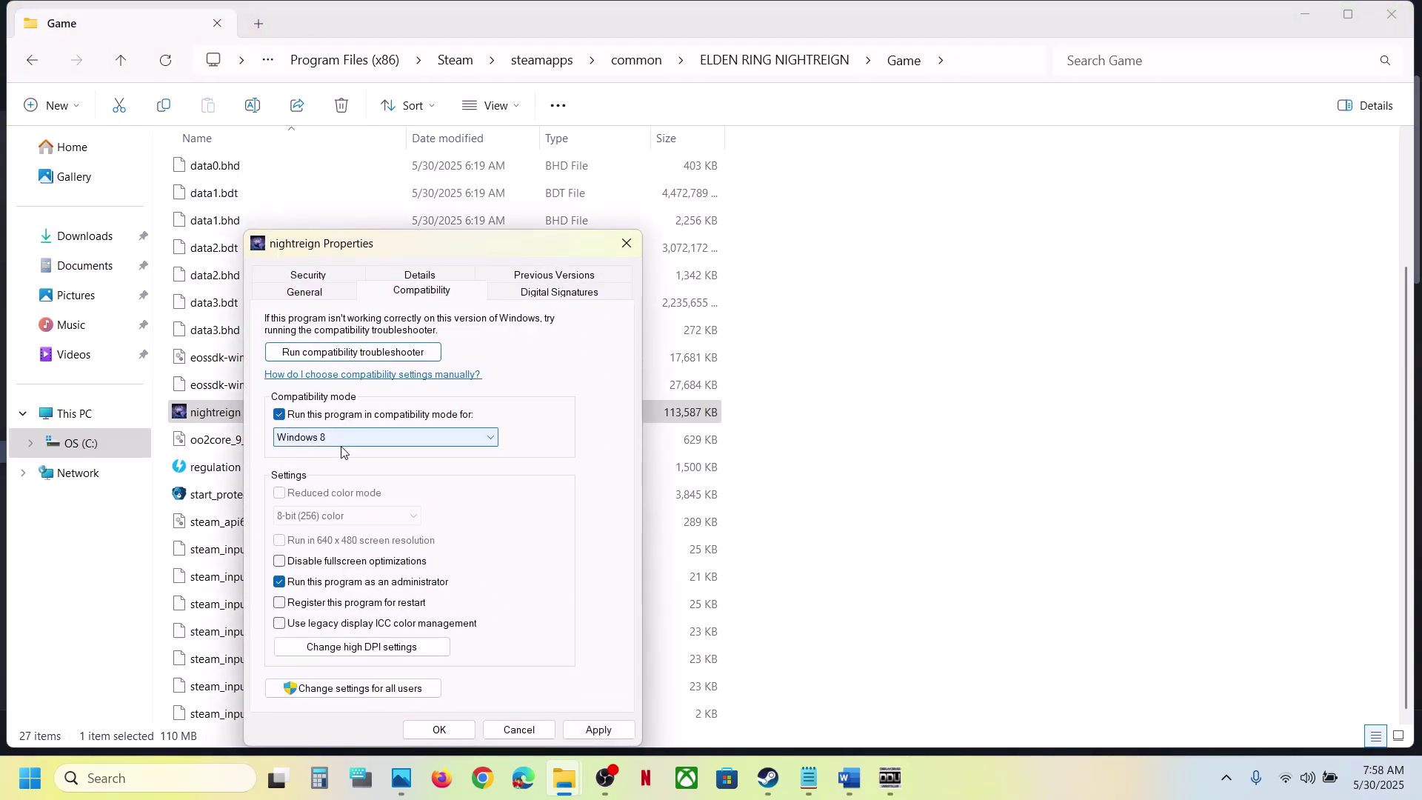
pyautogui.click(599, 730)
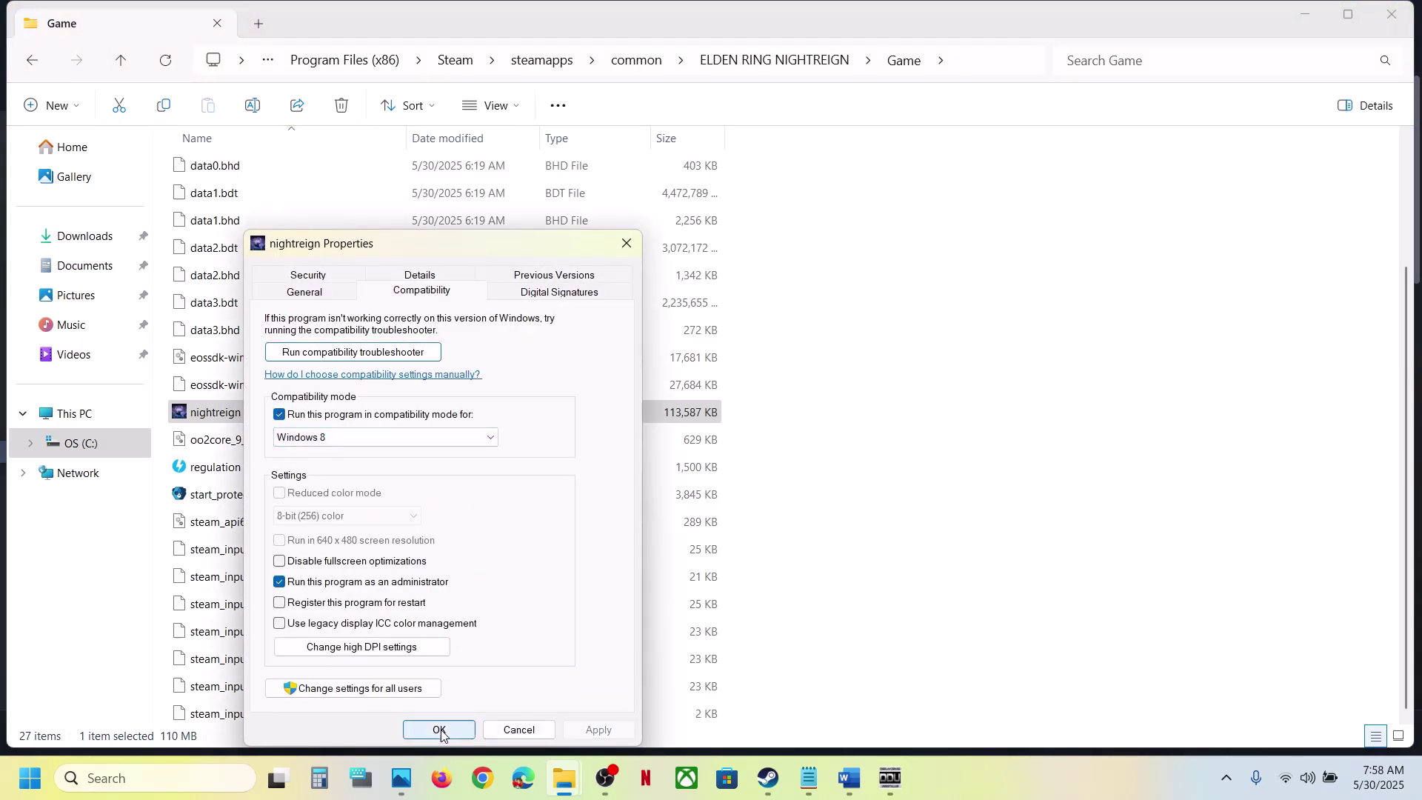
# Change the nightreign compatibility mode to Windows 7, disable fullscreen optimizations, and save the properties
pyautogui.click(368, 442)
pyautogui.click(333, 498)
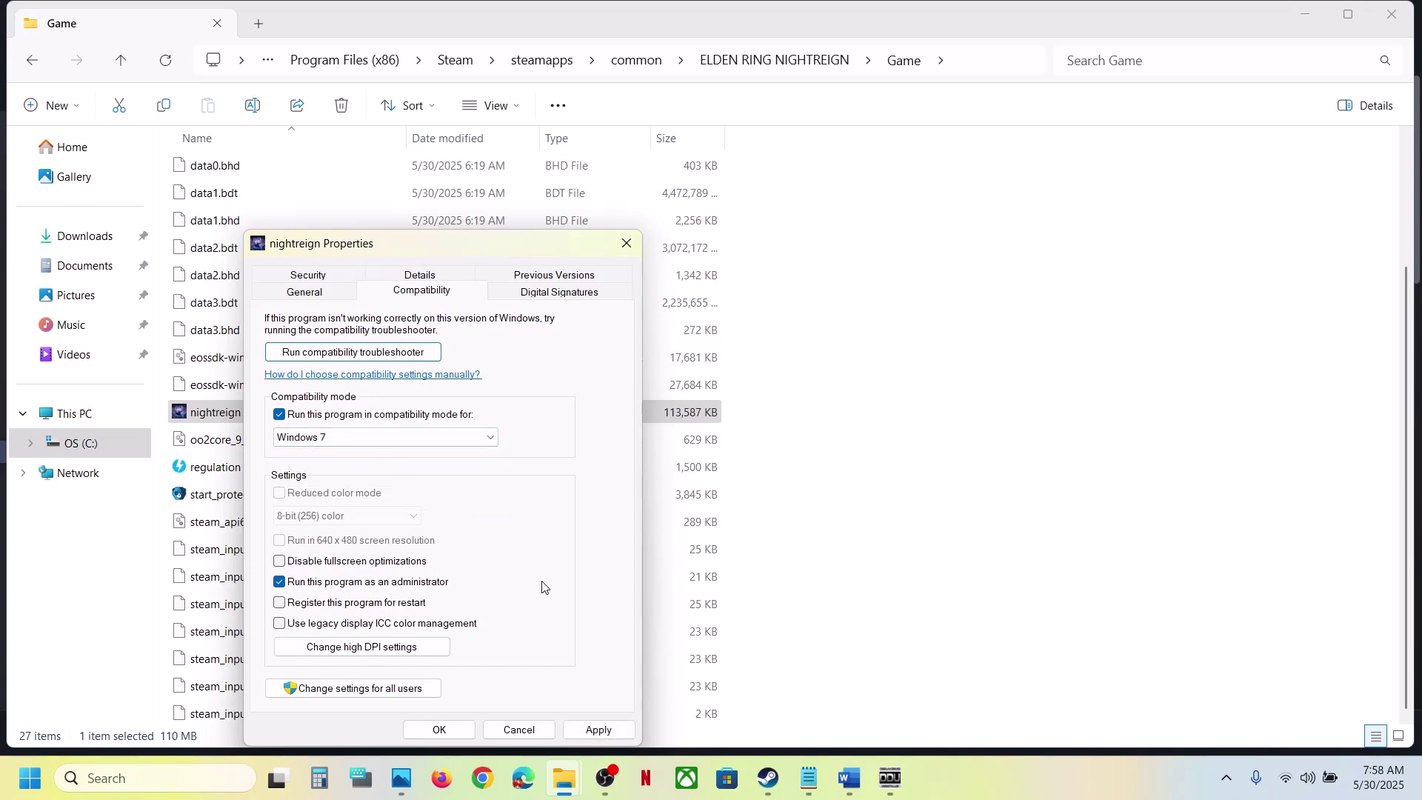
pyautogui.click(581, 726)
pyautogui.click(317, 562)
pyautogui.click(597, 729)
pyautogui.click(439, 729)
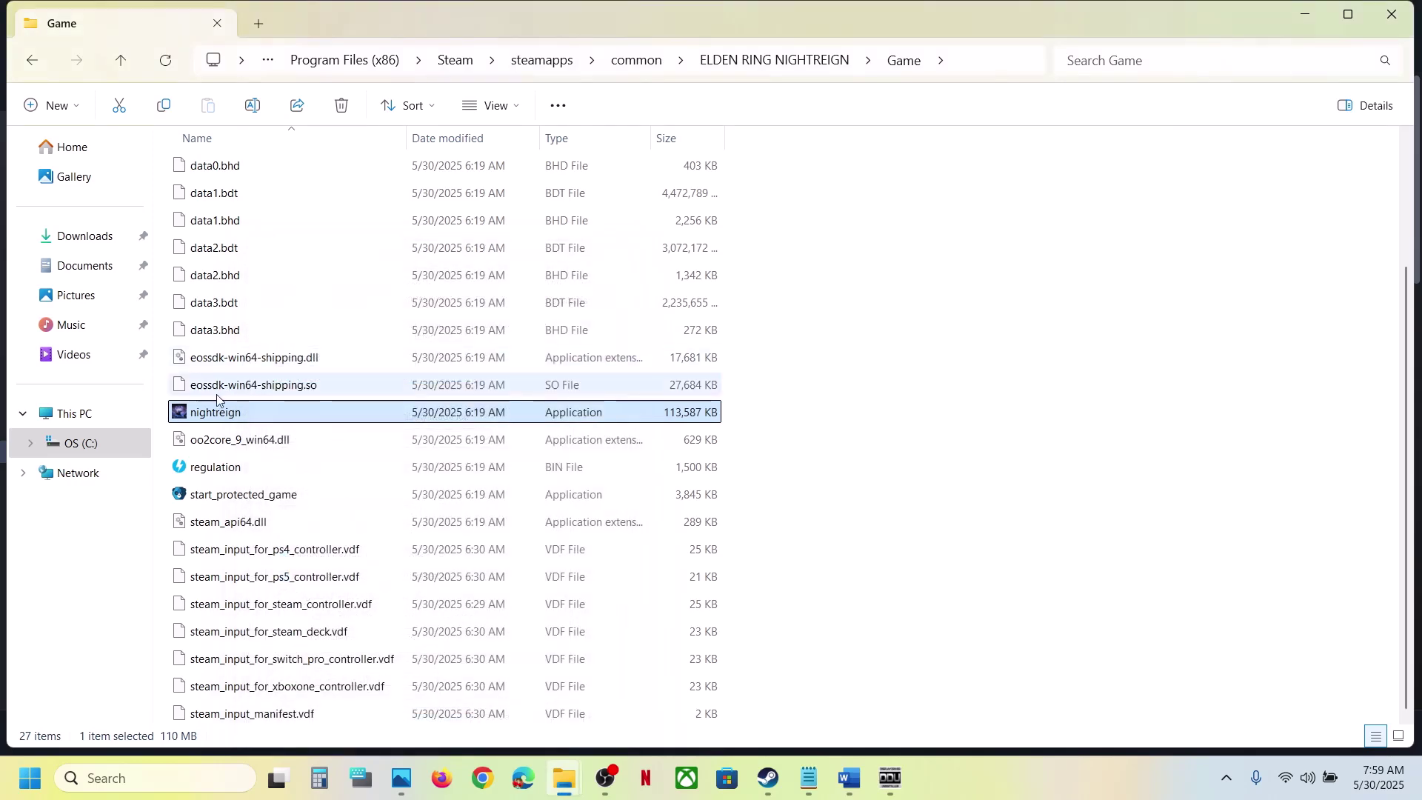
# Clear compatibility mode, fullscreen optimization and administrator options in the nightreign application's compatibility properties, then save
pyautogui.rightClick(213, 413)
pyautogui.click(297, 479)
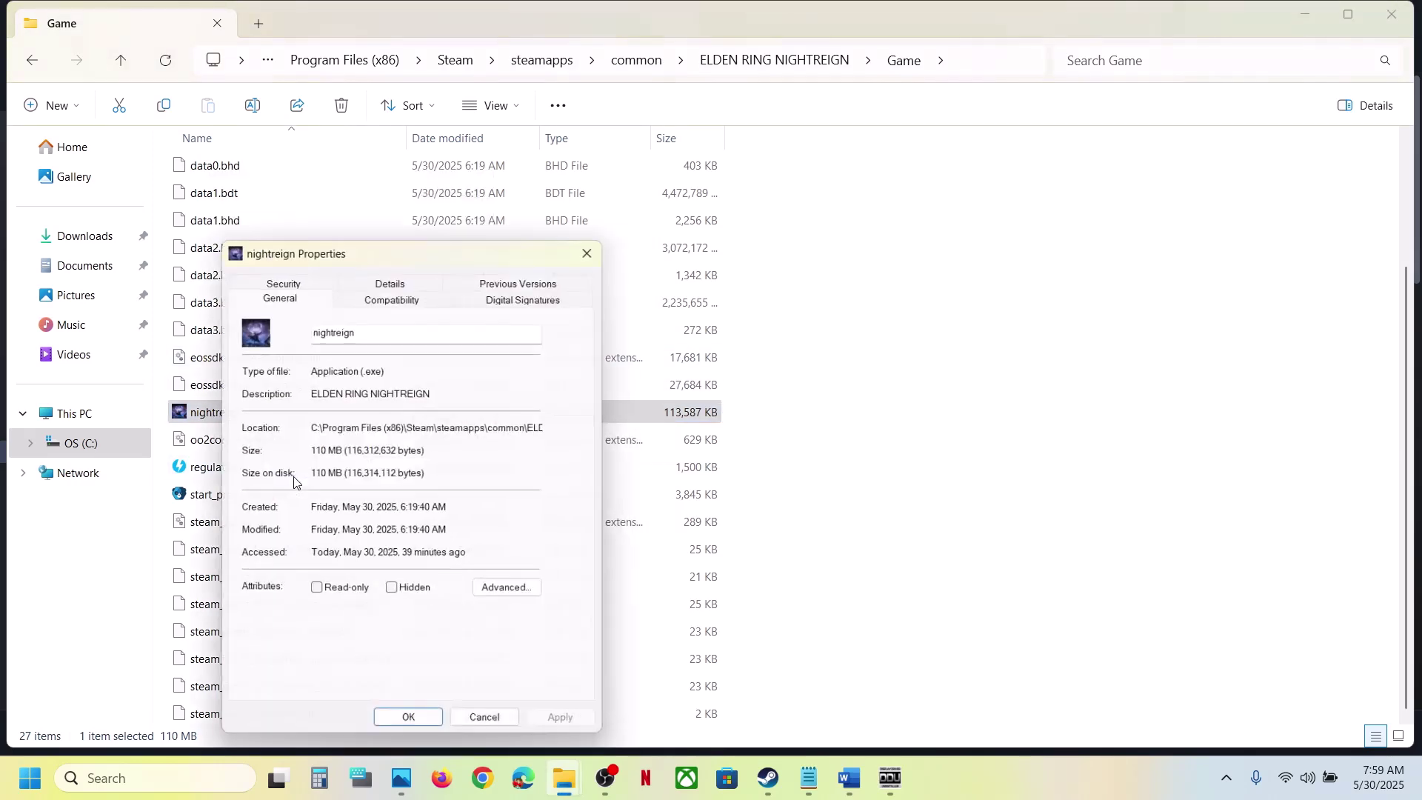
pyautogui.click(399, 300)
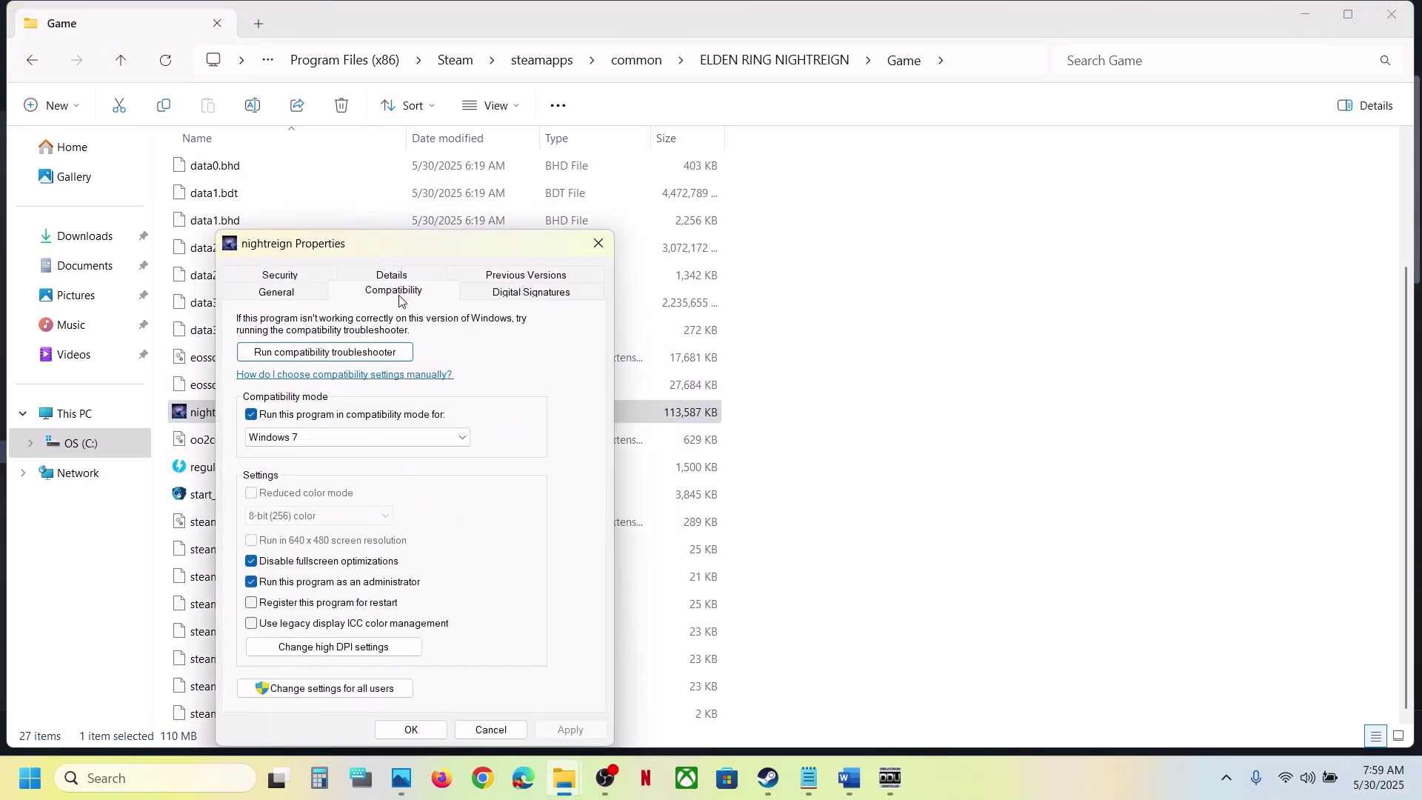
pyautogui.click(252, 415)
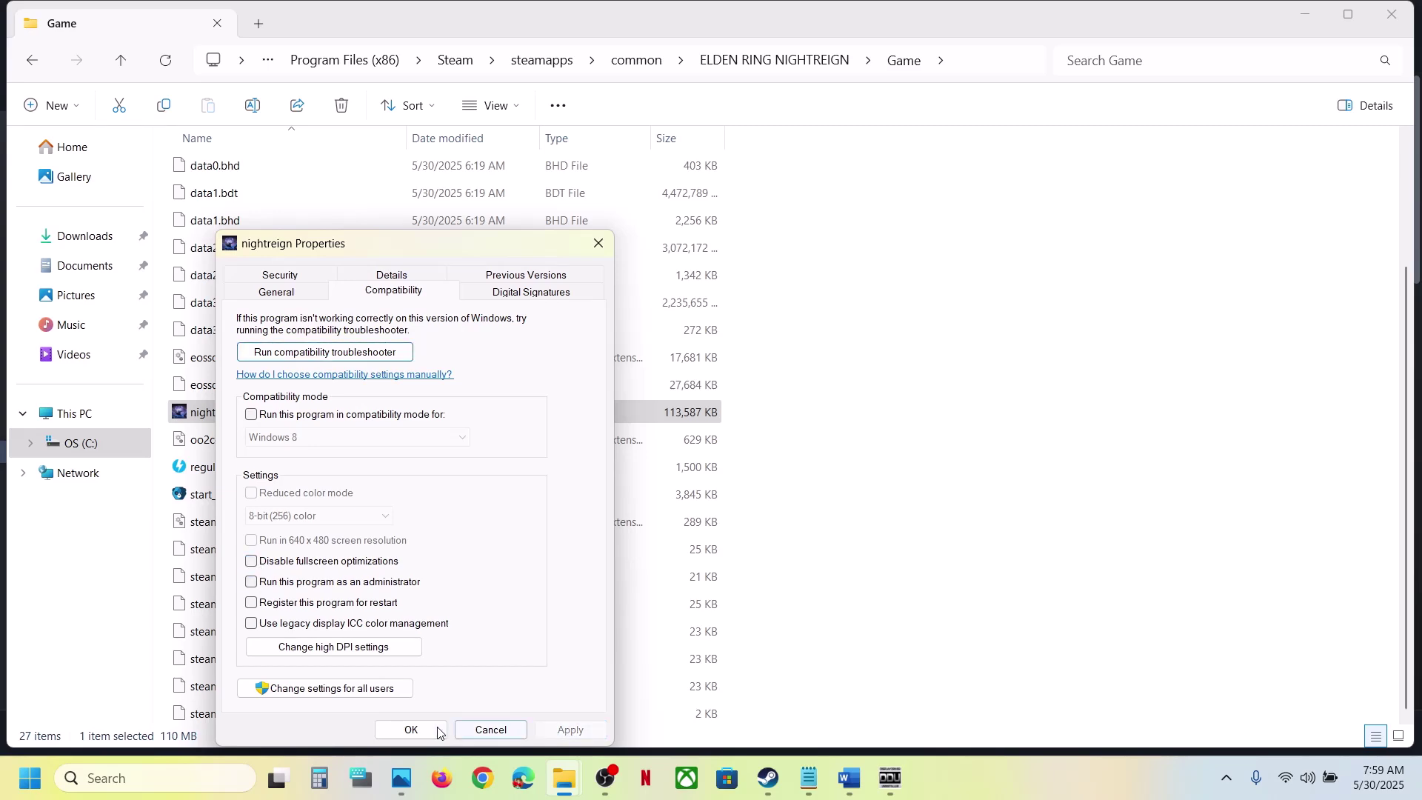
pyautogui.click(411, 729)
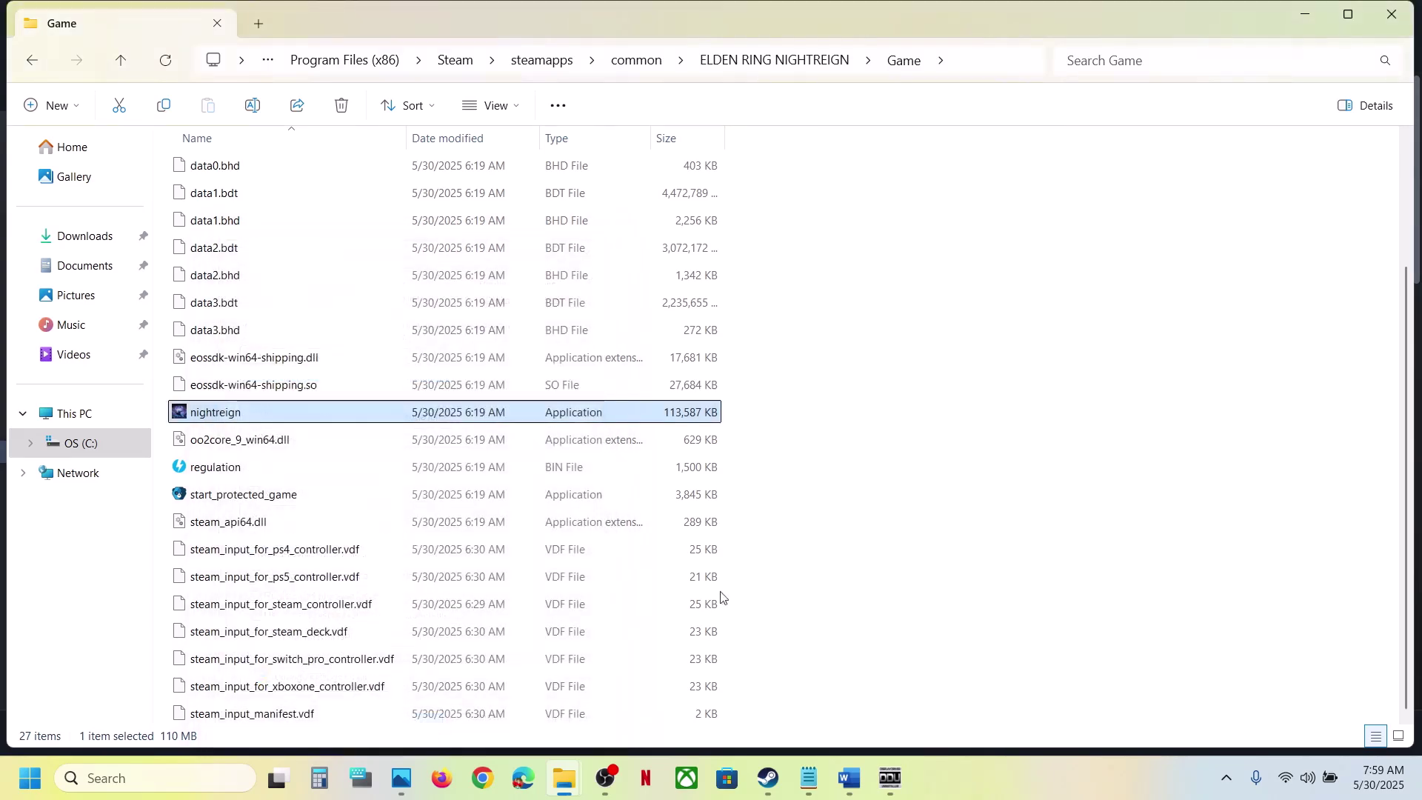
# Return to the Word checklist and highlight the Step 5 instruction about allowing the game exe through antivirus, Windows Security and Firewall
pyautogui.click(848, 777)
pyautogui.scroll(-3, 530, 524)
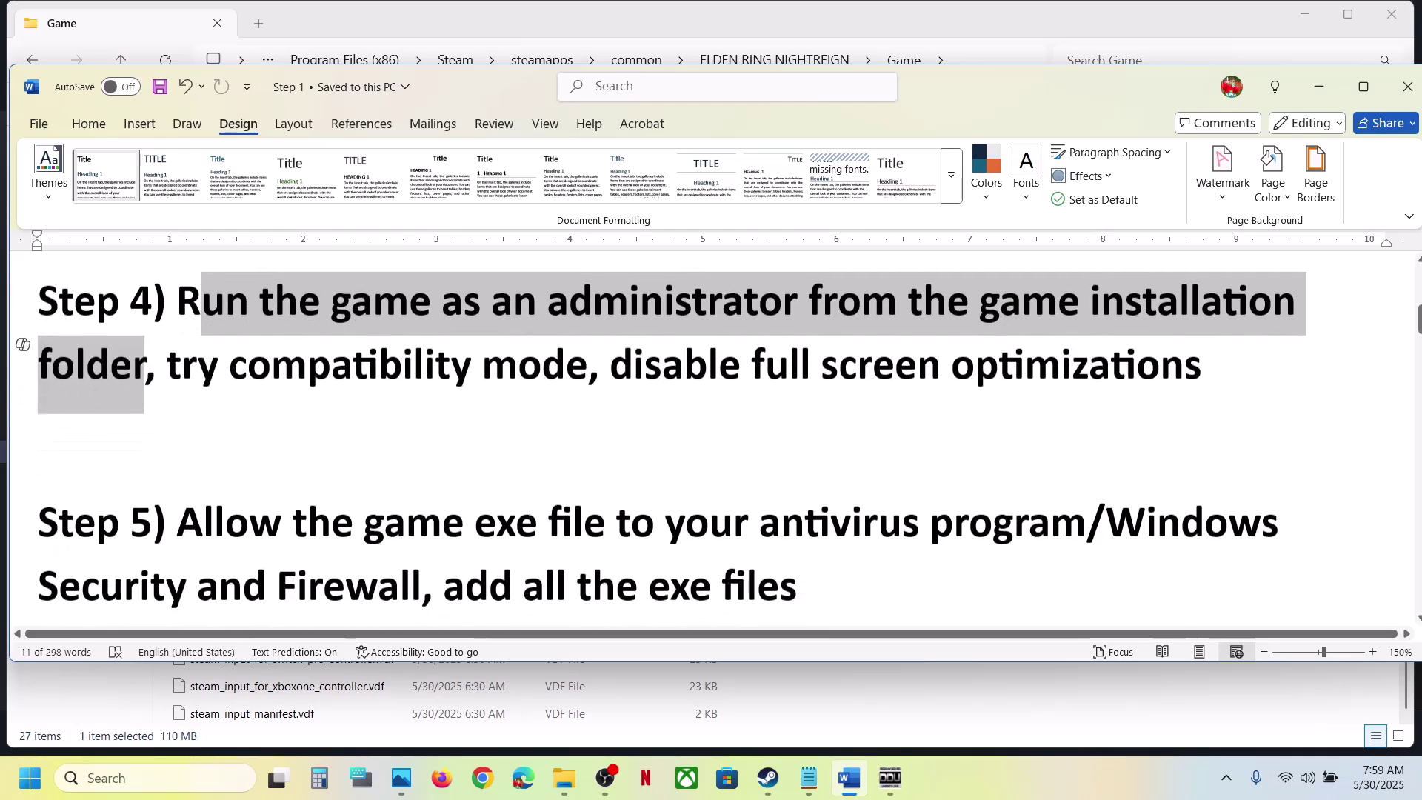
pyautogui.moveTo(193, 488); pyautogui.dragTo(1067, 468)
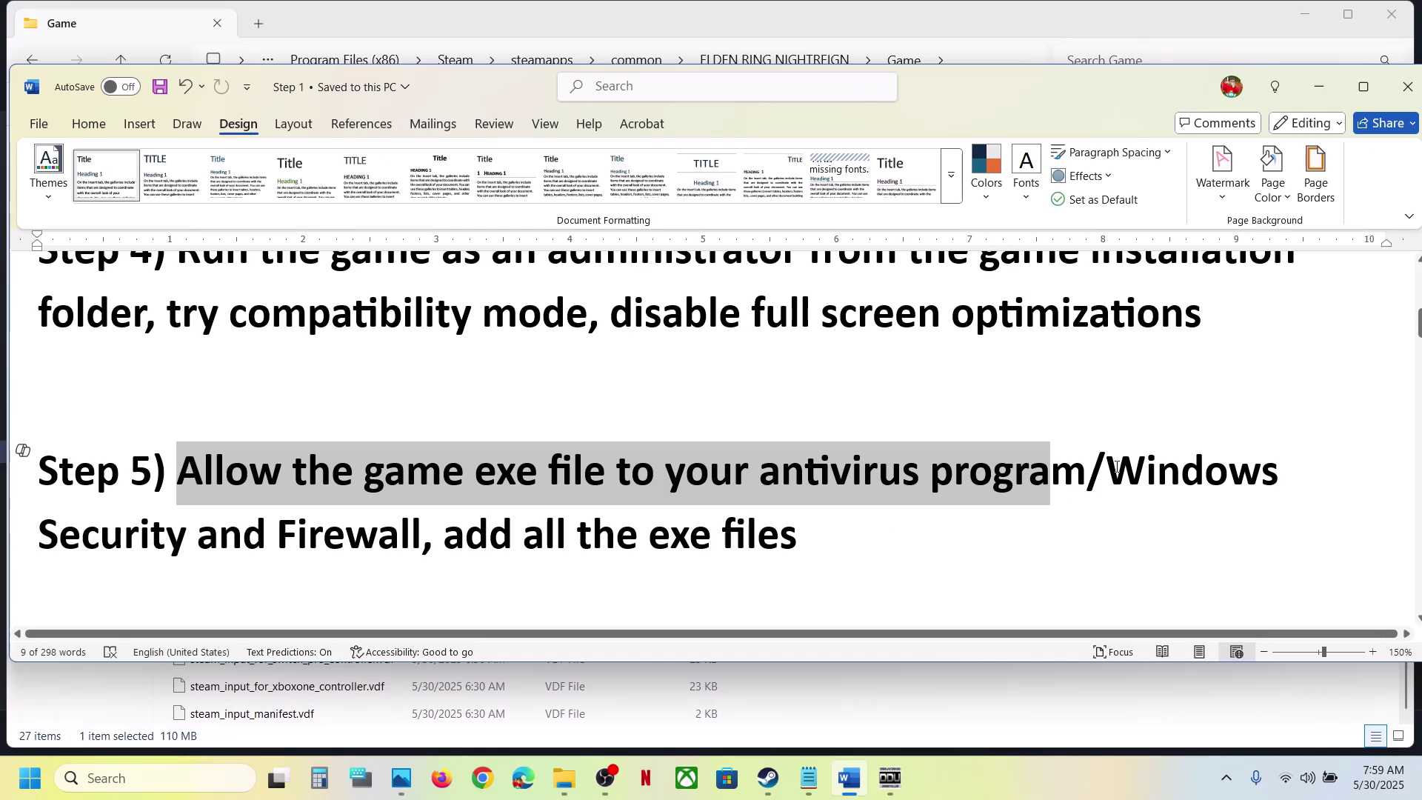
pyautogui.moveTo(1108, 469); pyautogui.dragTo(413, 533)
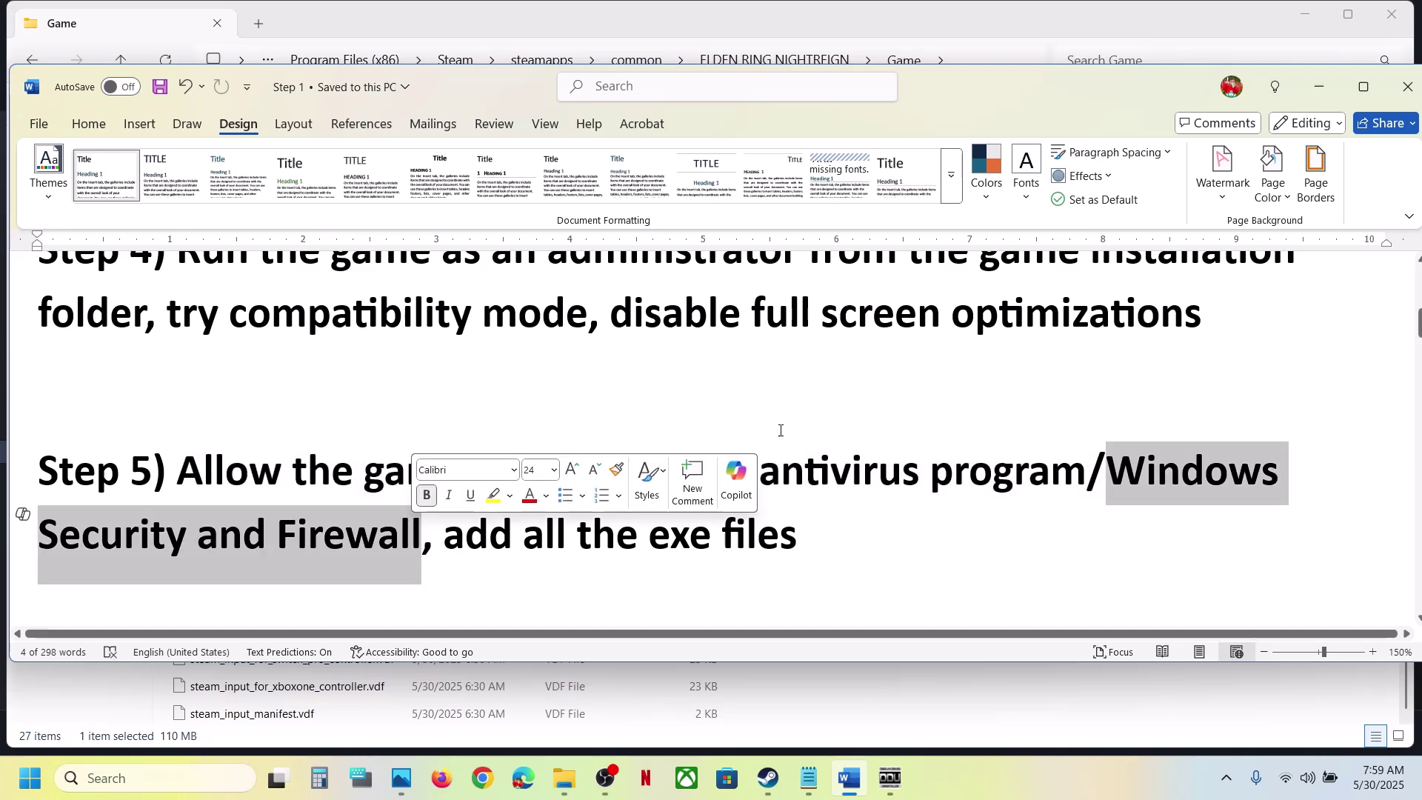
# Open Virus & threat protection from Windows Settings and go to ransomware protection's page for allowing apps through Controlled folder access
pyautogui.click(763, 783)
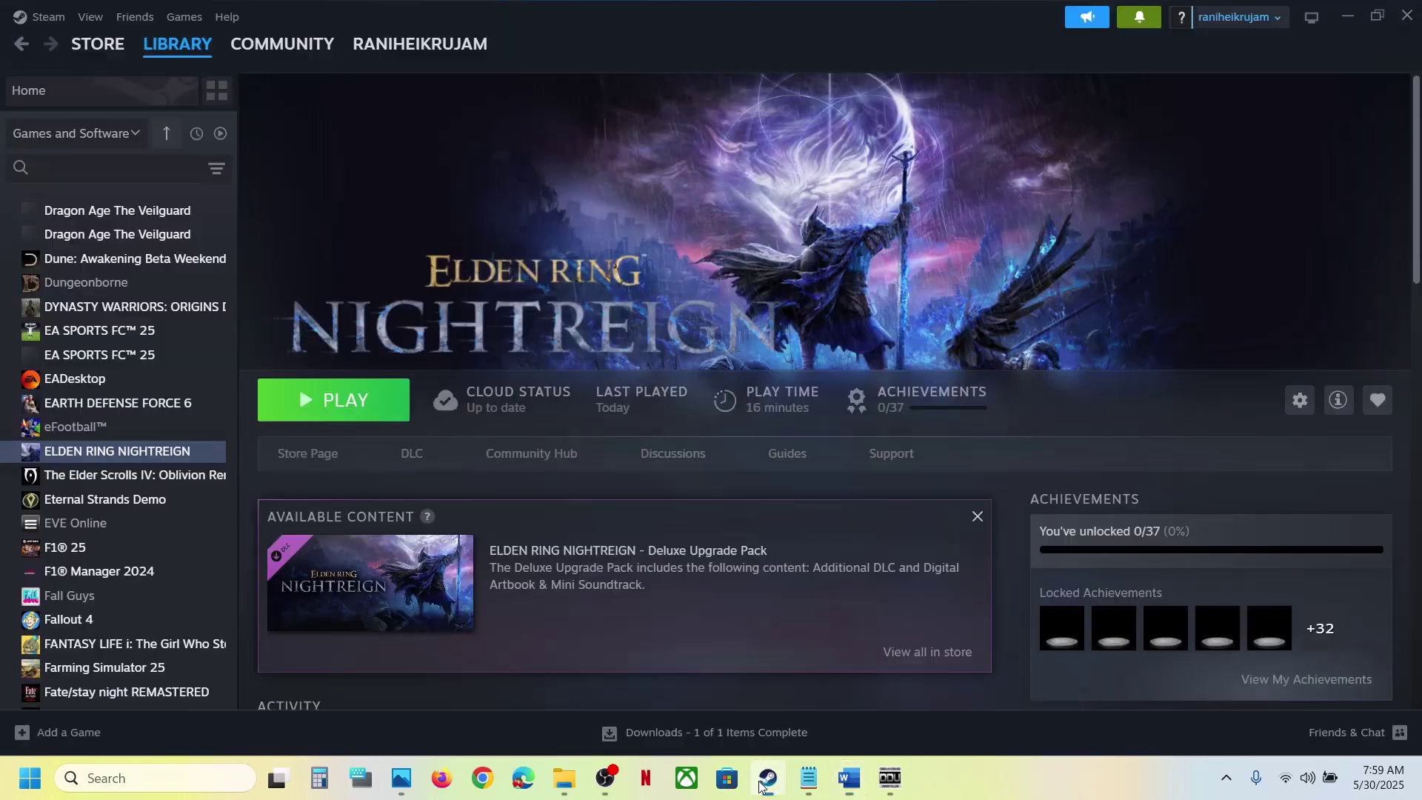
pyautogui.press('super+i')
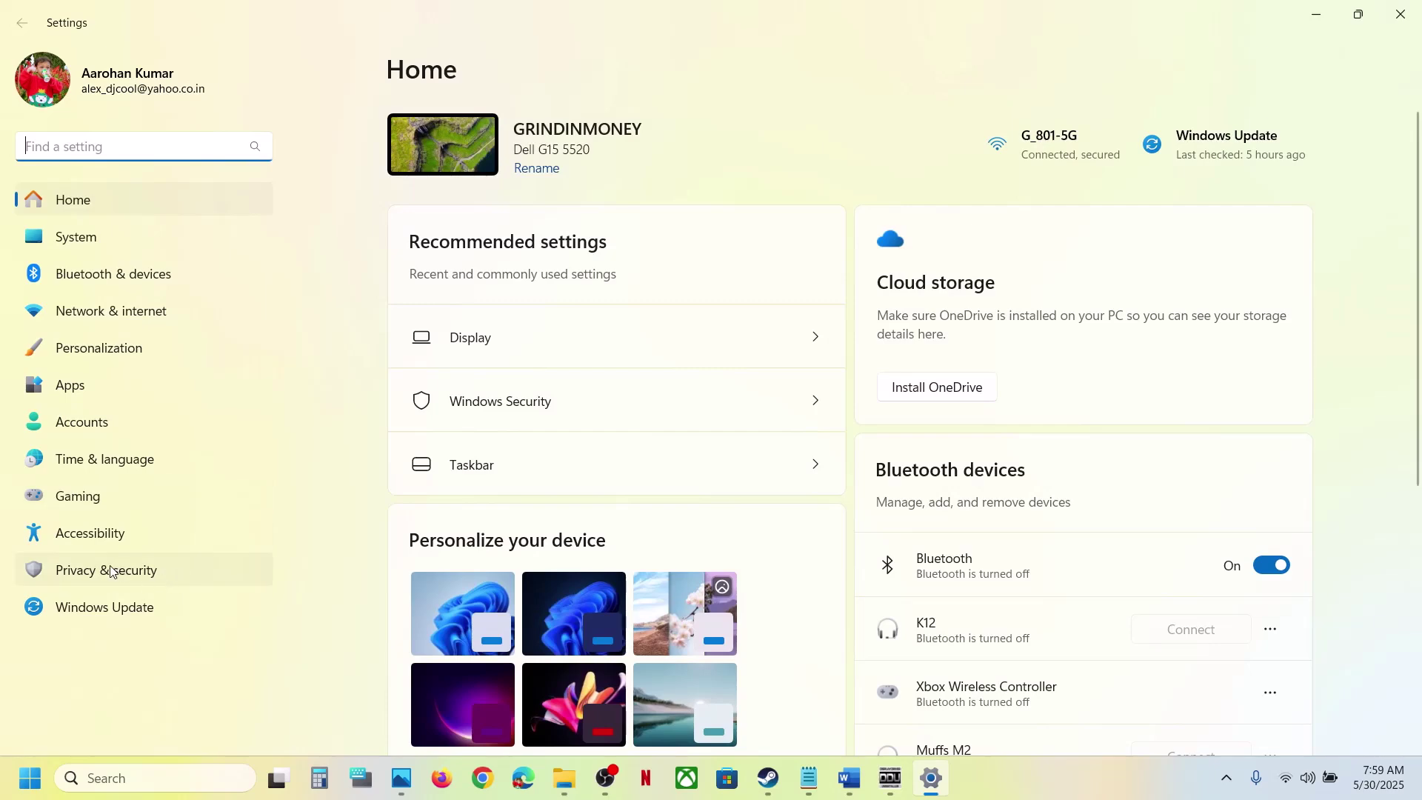
pyautogui.click(111, 571)
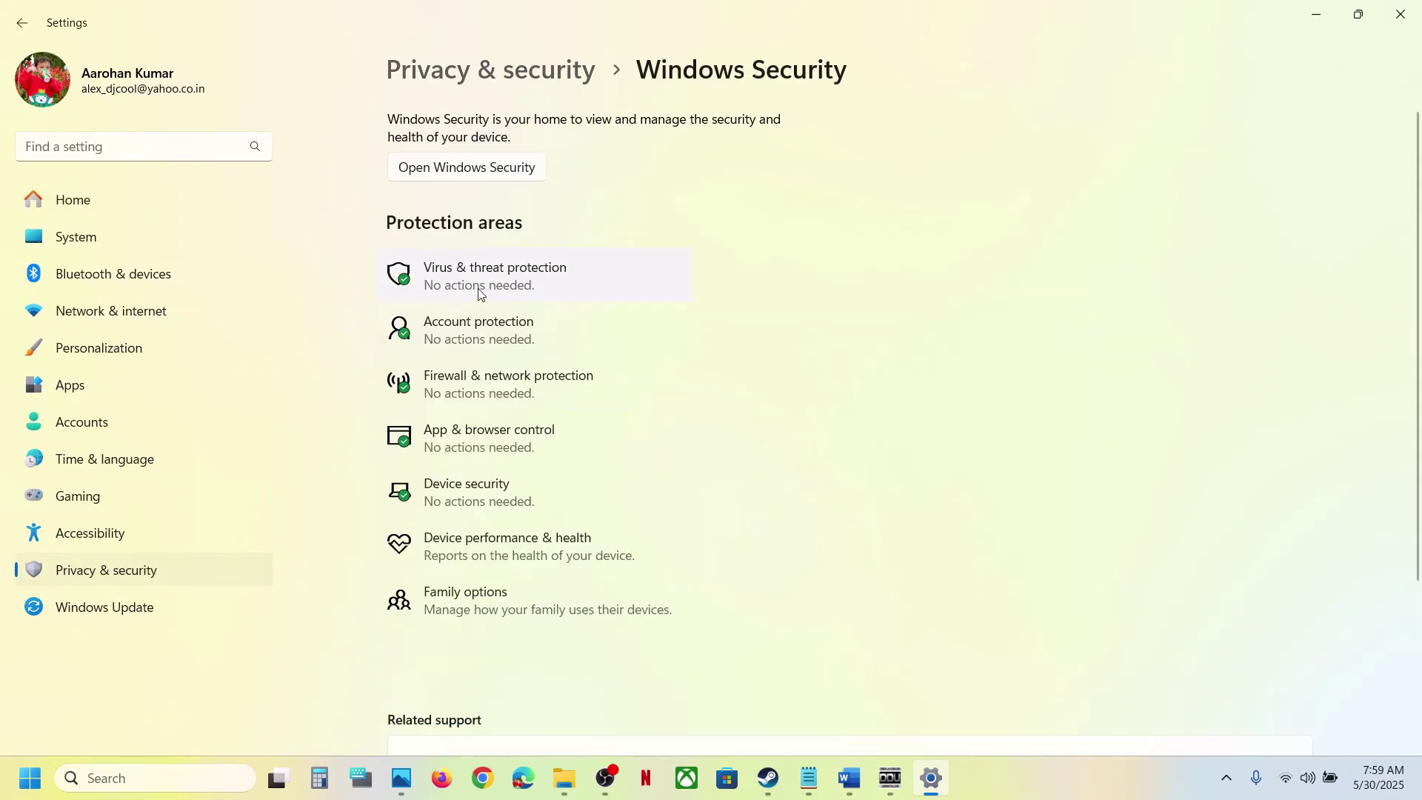
pyautogui.click(521, 280)
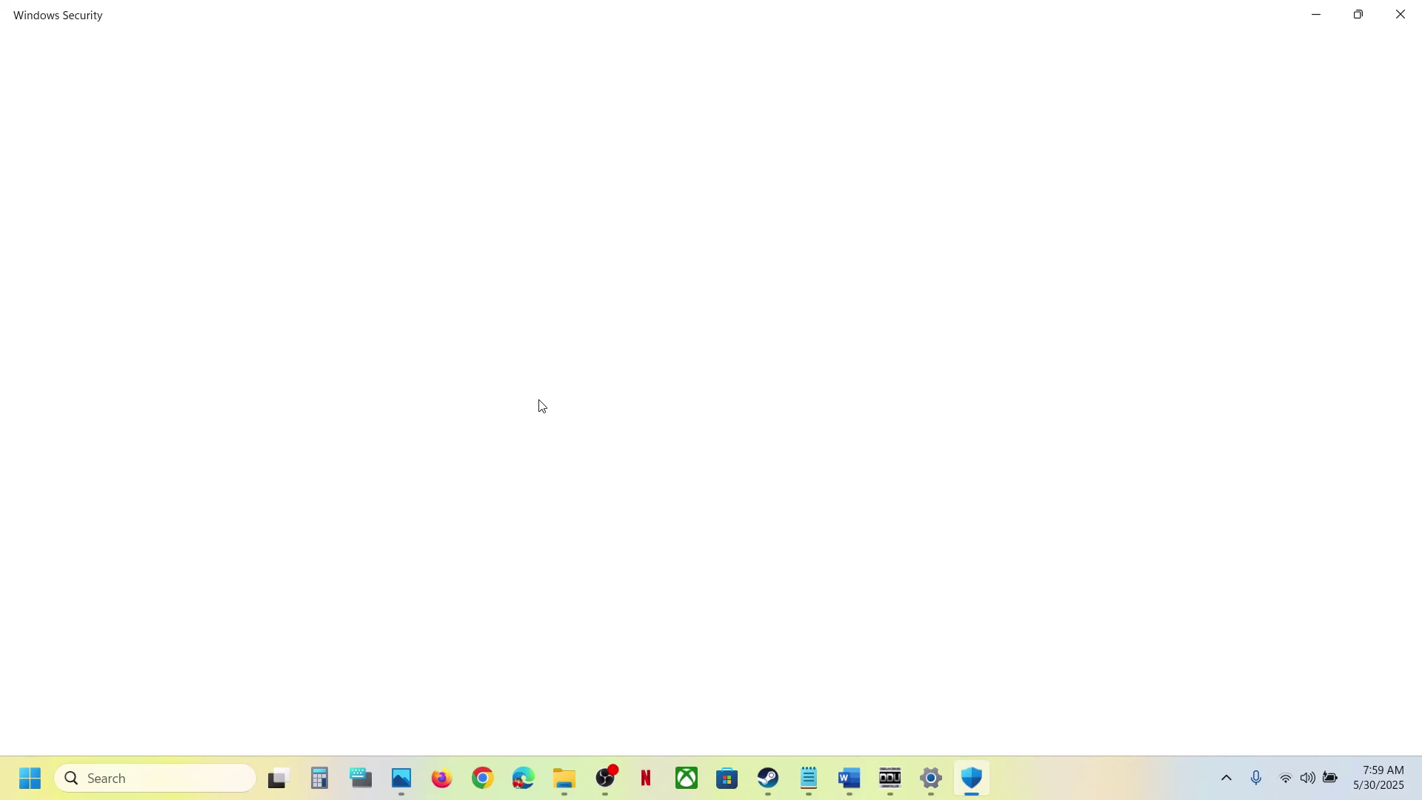
pyautogui.scroll(-3, 542, 406)
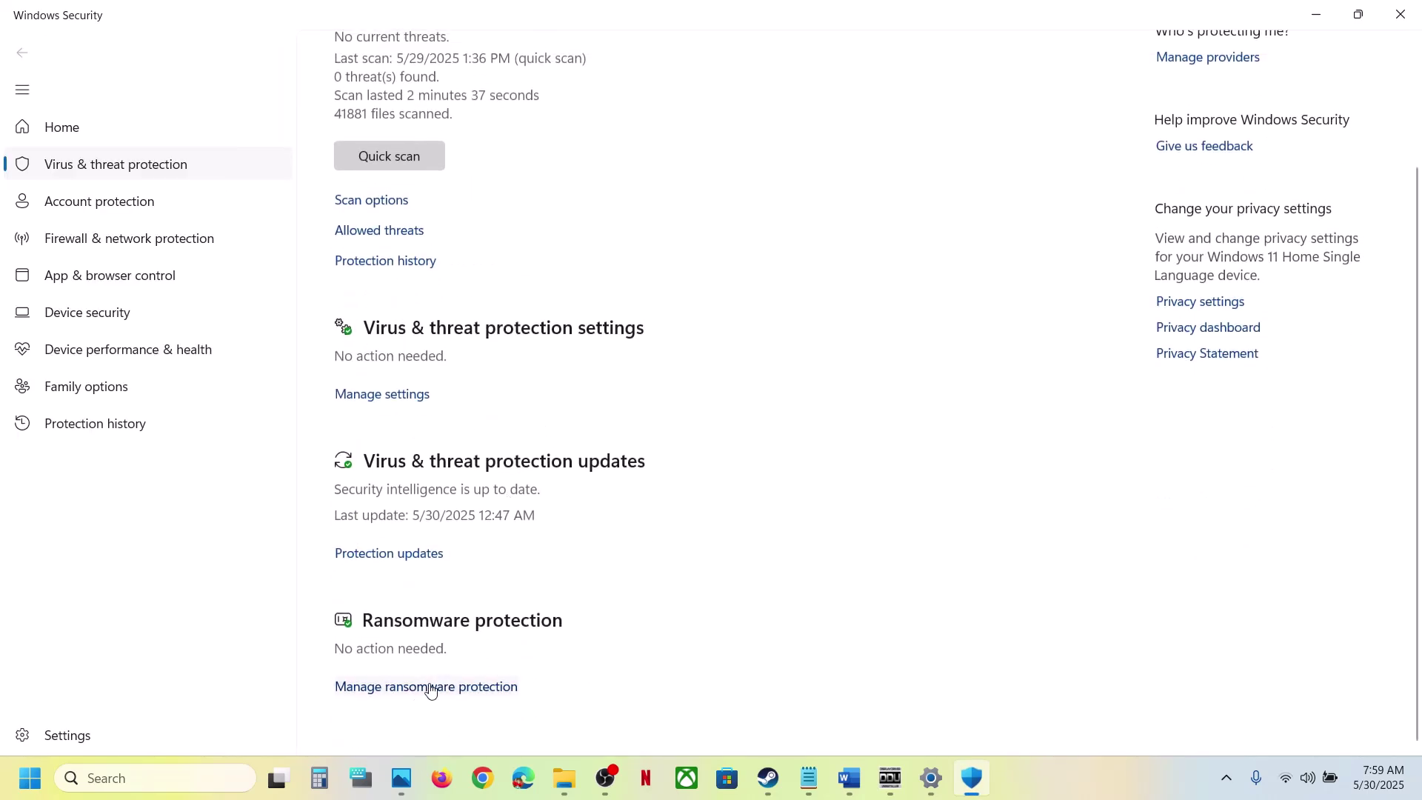
pyautogui.click(426, 688)
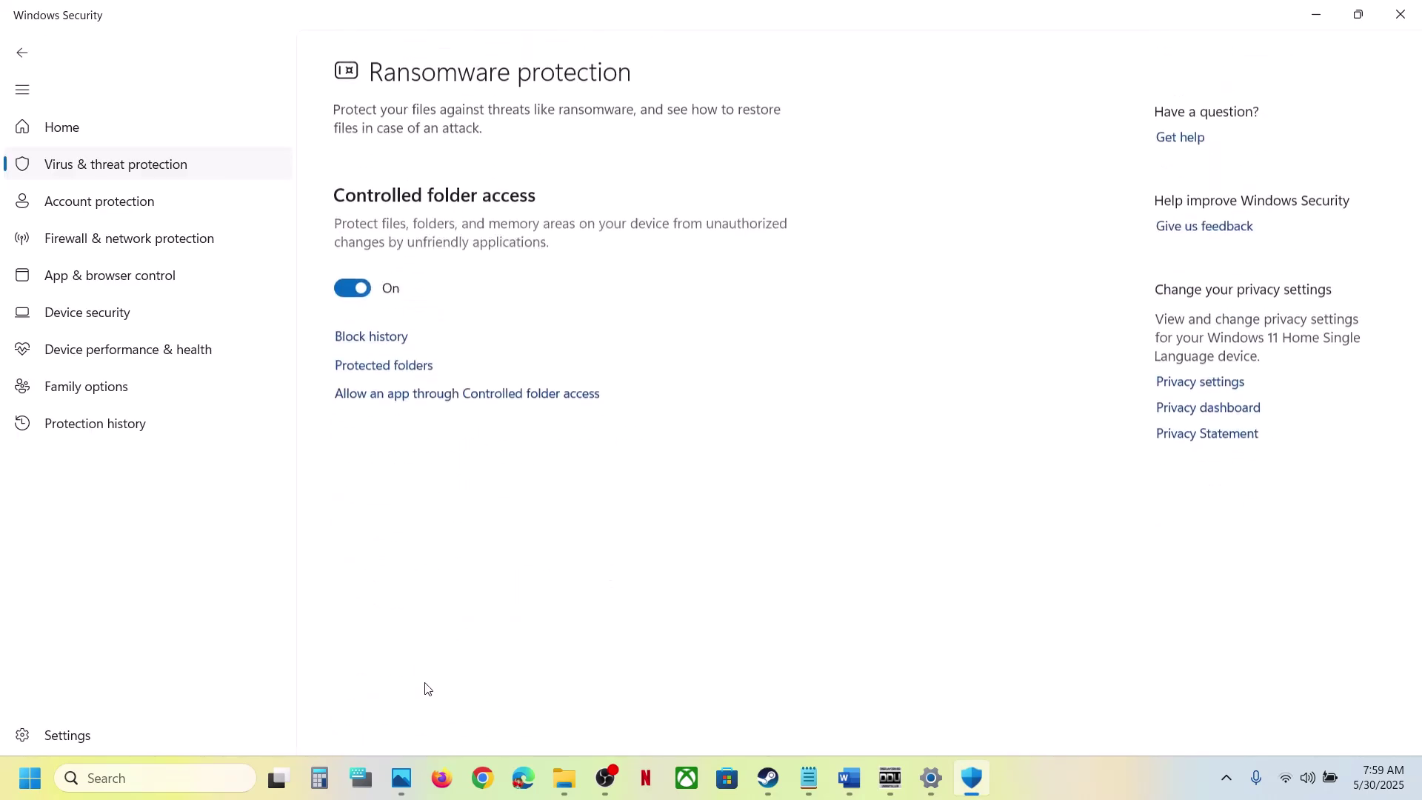
pyautogui.click(465, 393)
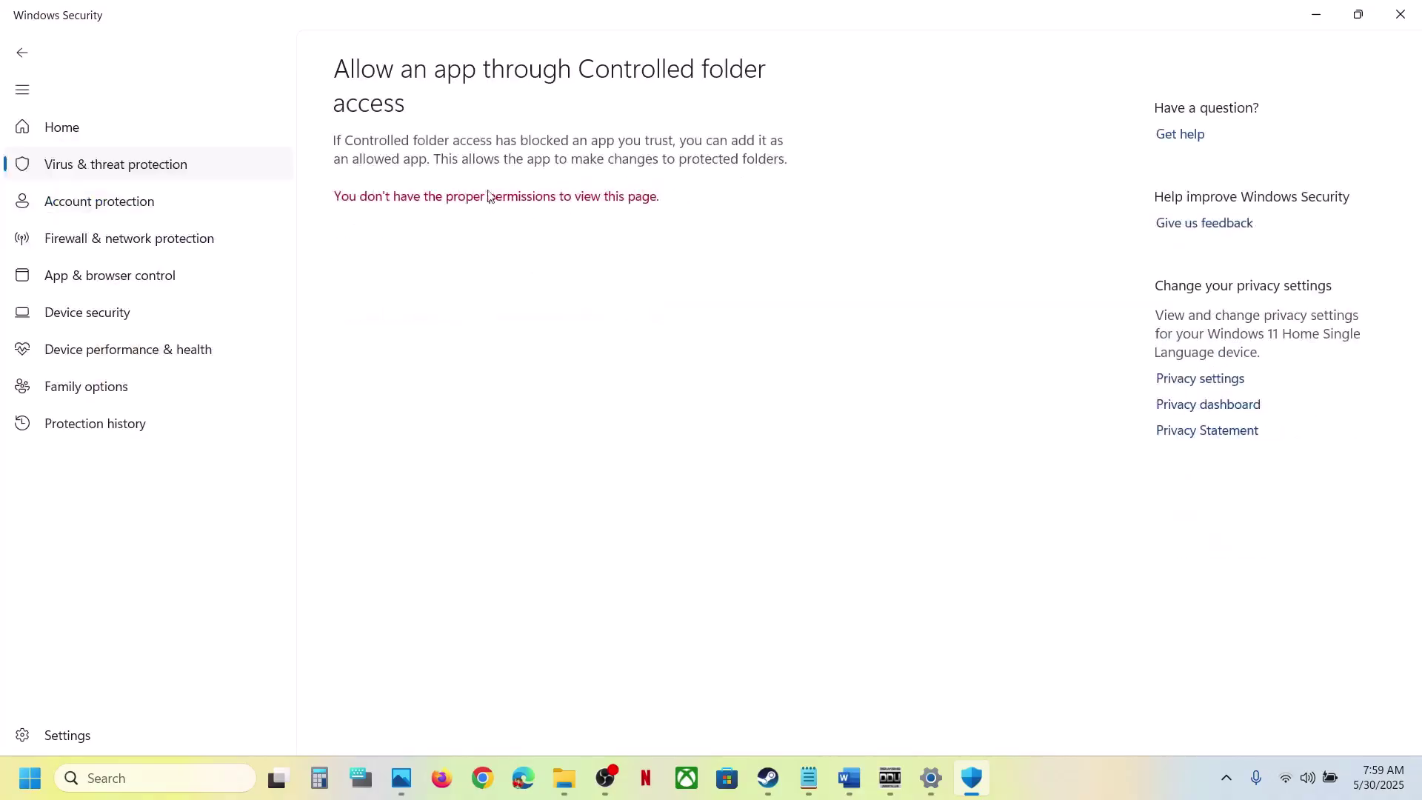
# Start adding an allowed app for Controlled folder access and browse to C:\Program Files (x86)\Steam
pyautogui.scroll(-3, 481, 222)
pyautogui.click(442, 74)
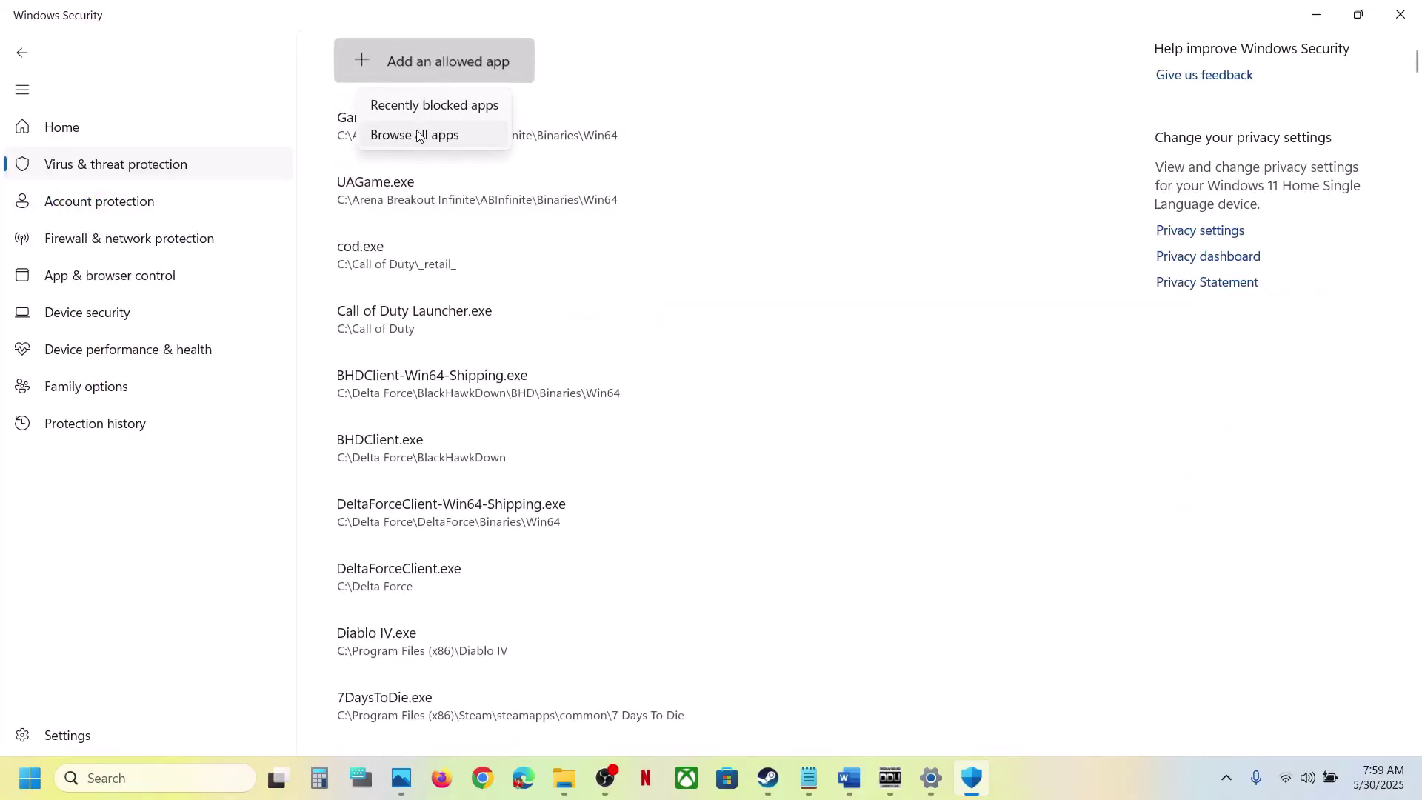
pyautogui.click(444, 140)
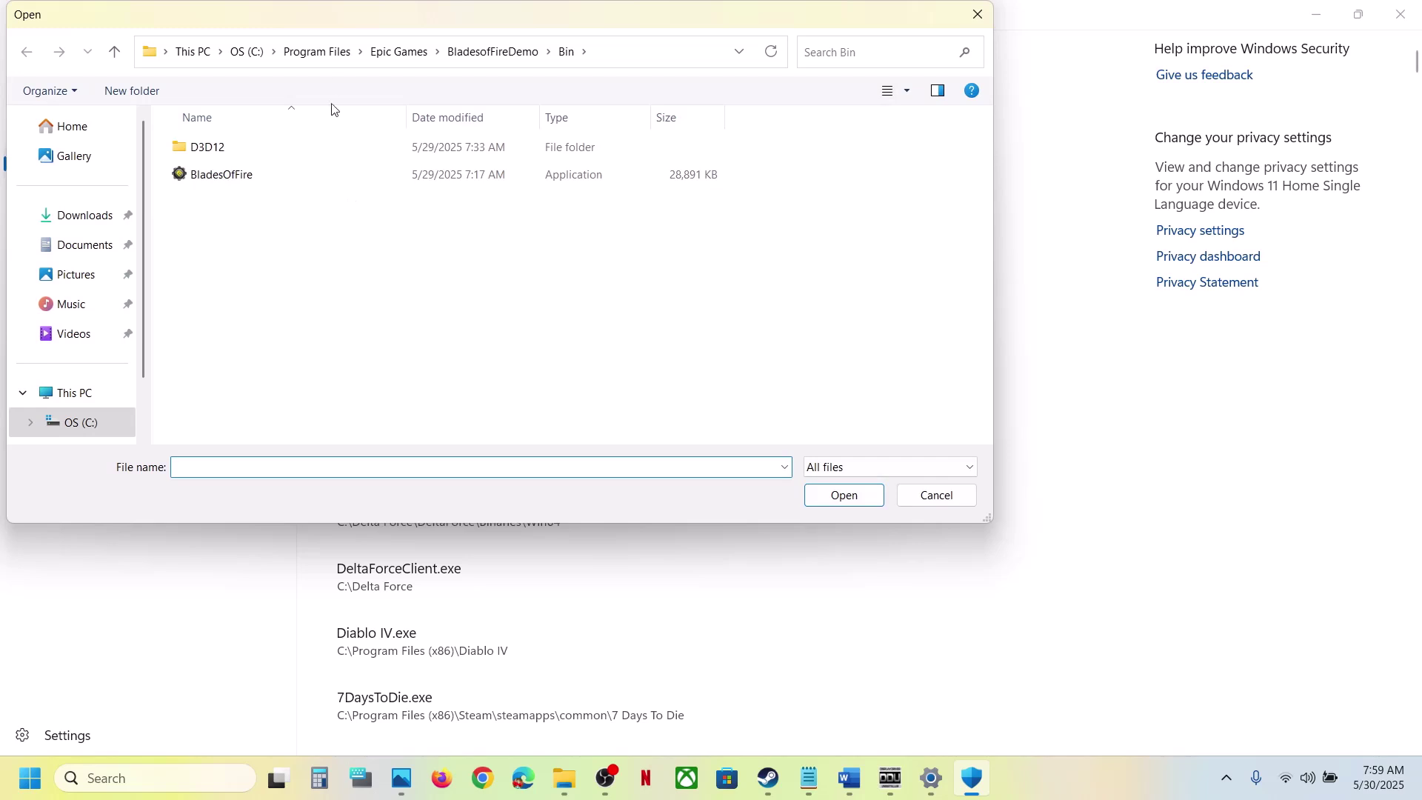
pyautogui.click(82, 393)
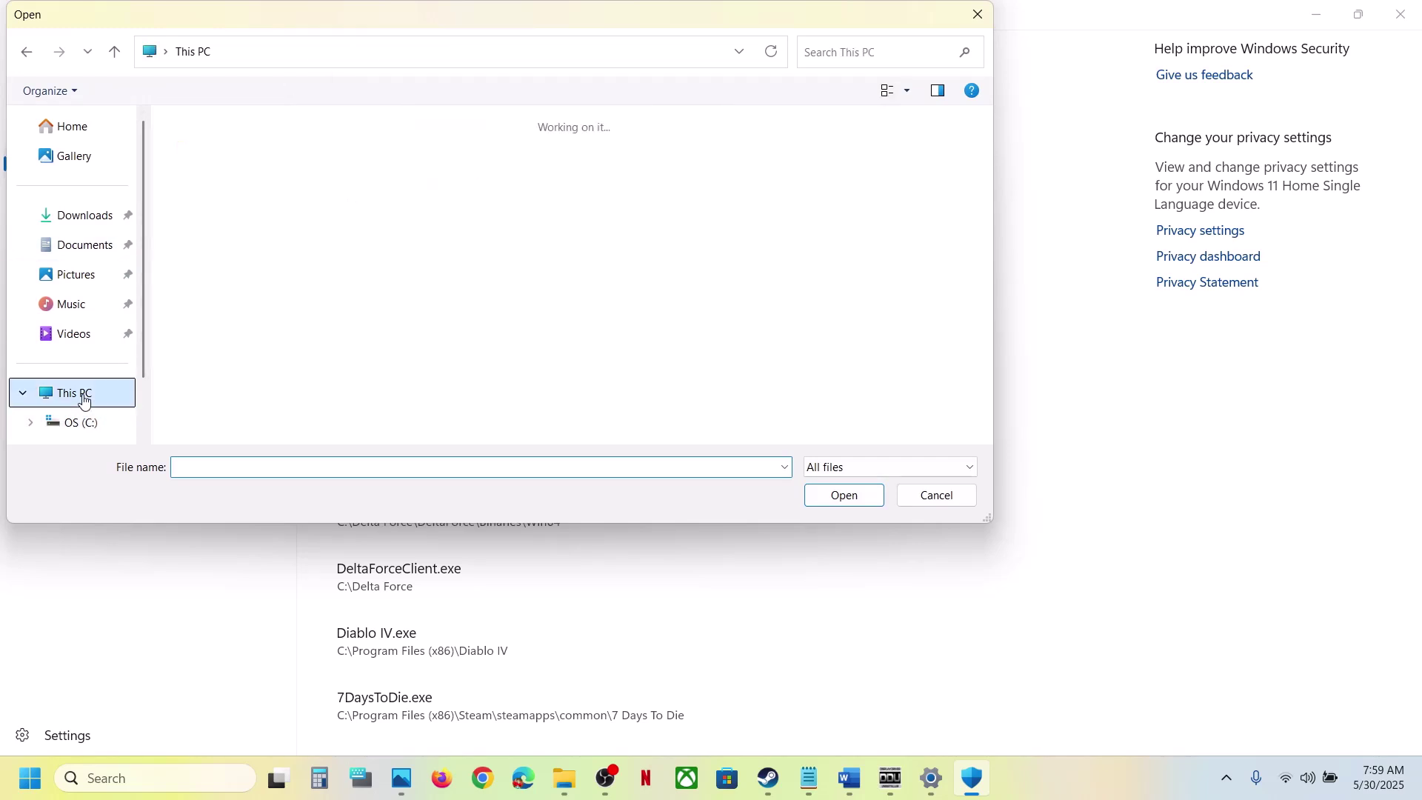
pyautogui.doubleClick(239, 165)
pyautogui.scroll(-5, 308, 355)
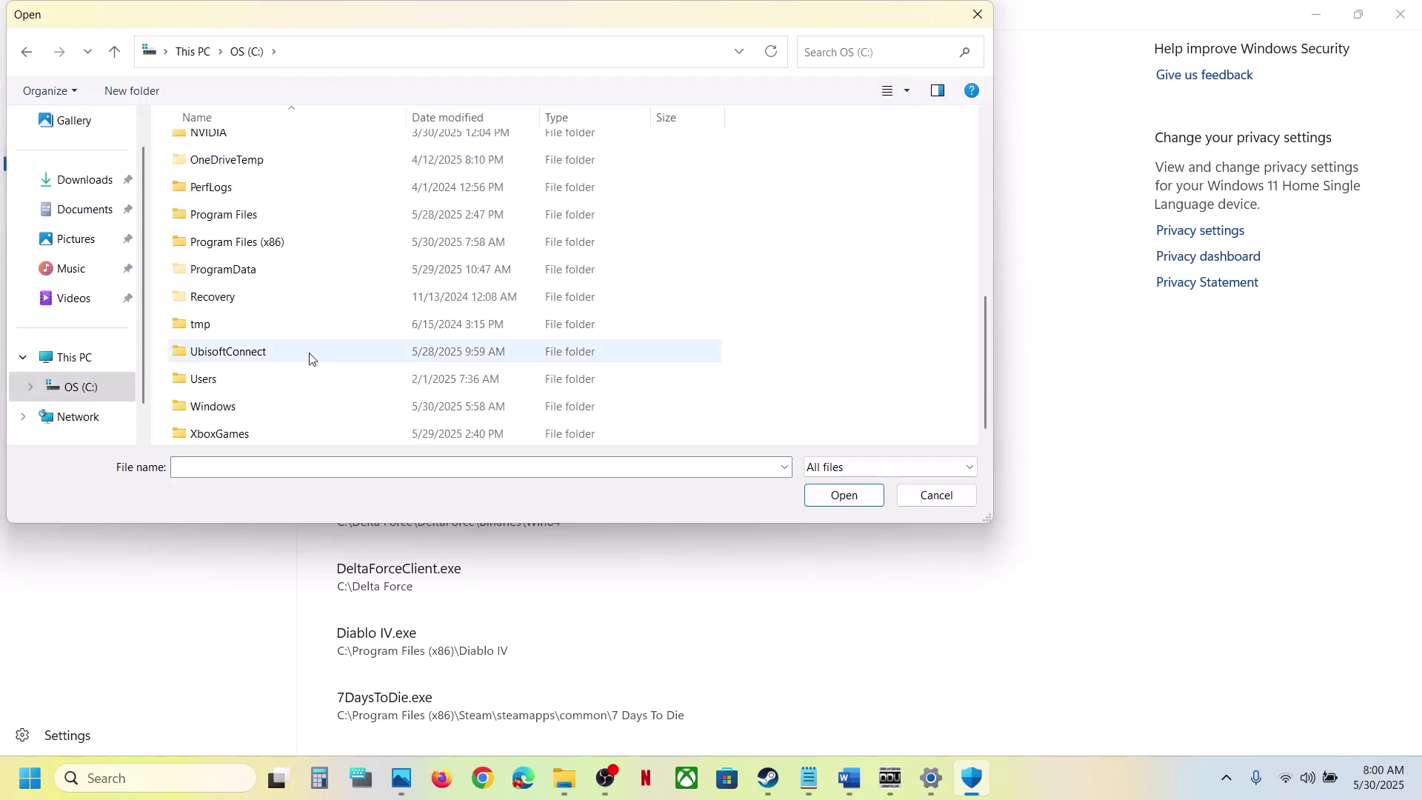
pyautogui.click(267, 247)
pyautogui.doubleClick(268, 247)
pyautogui.scroll(-3, 245, 263)
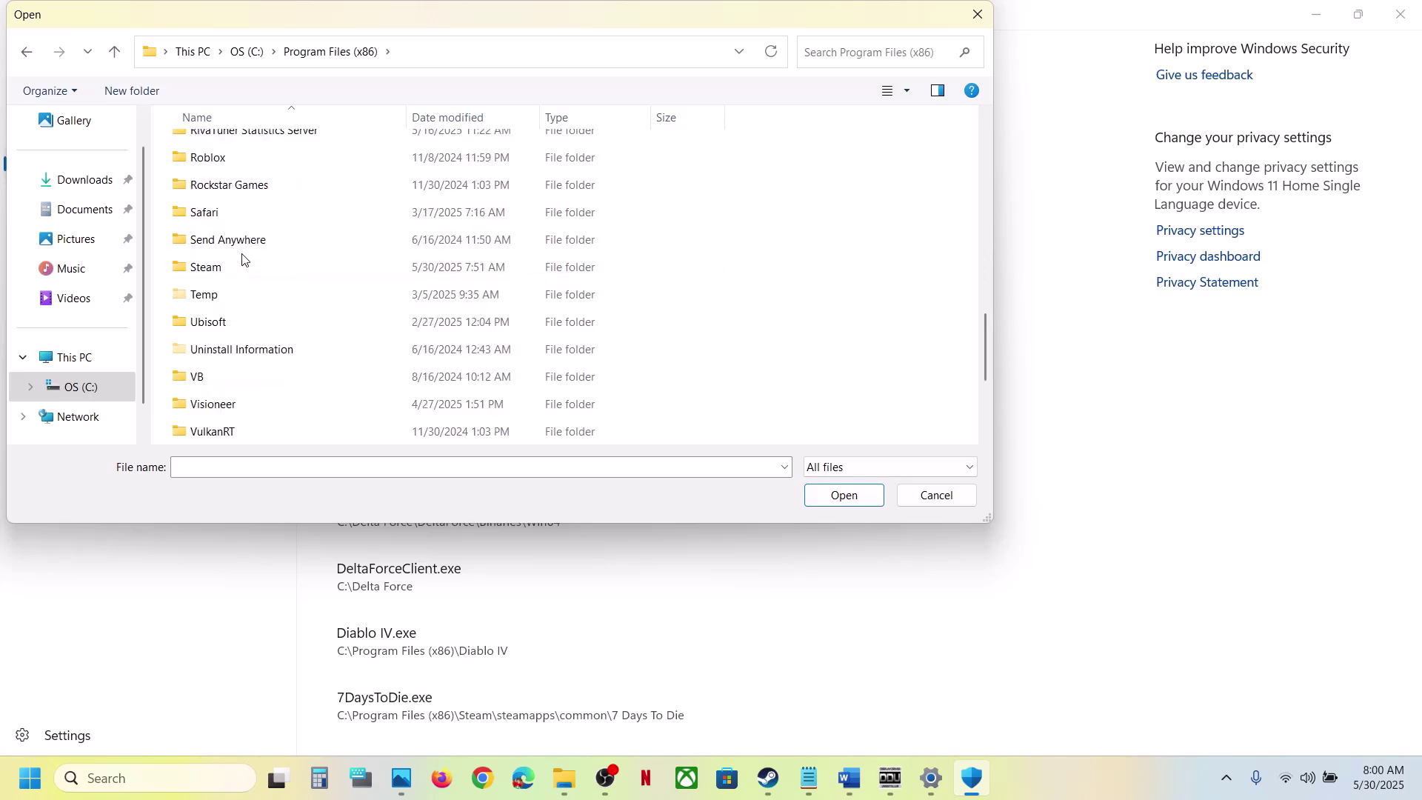
pyautogui.doubleClick(226, 265)
# Allow the nightreign application from steamapps\common\ELDEN RING NIGHTREIGN\Game through Controlled folder access
pyautogui.scroll(-4, 227, 263)
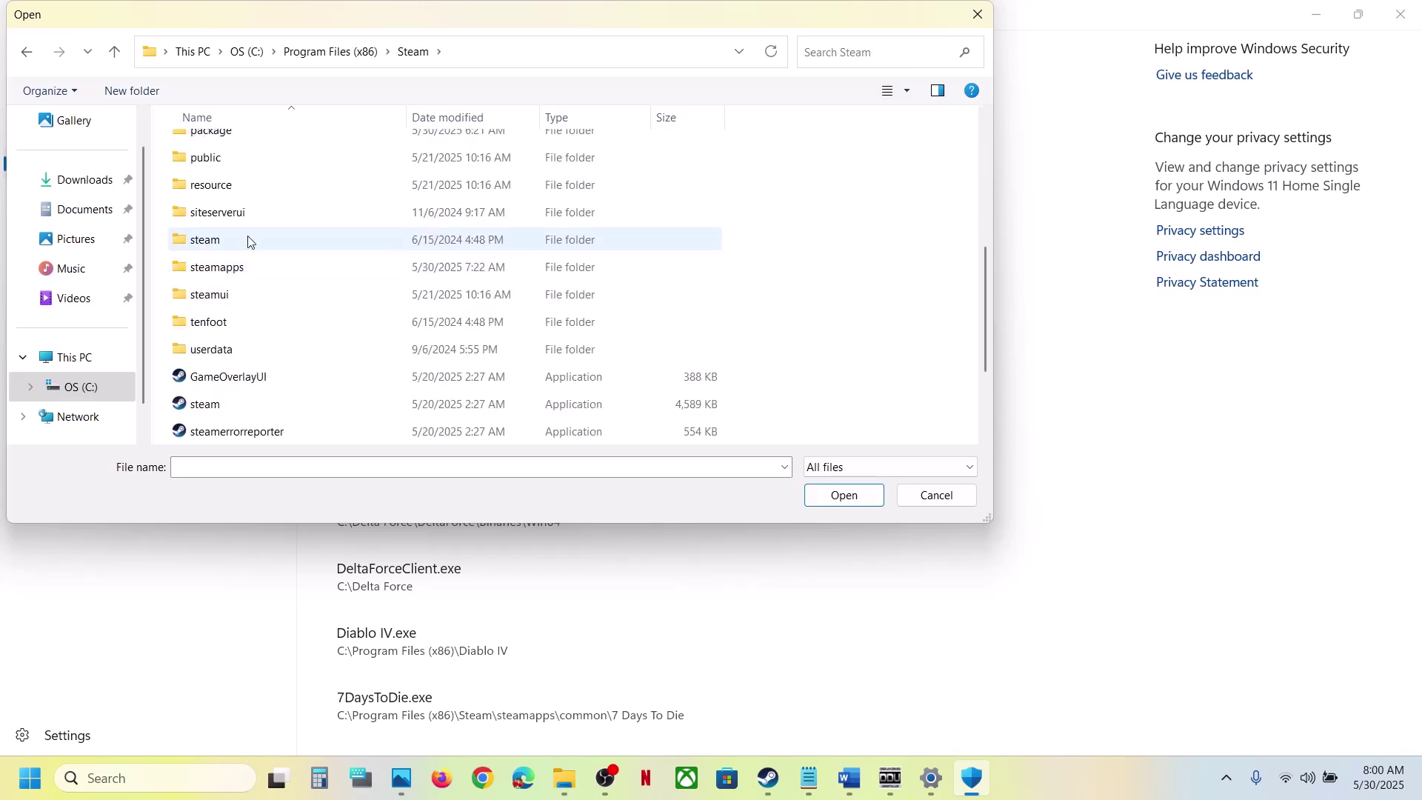
pyautogui.doubleClick(228, 264)
pyautogui.doubleClick(229, 146)
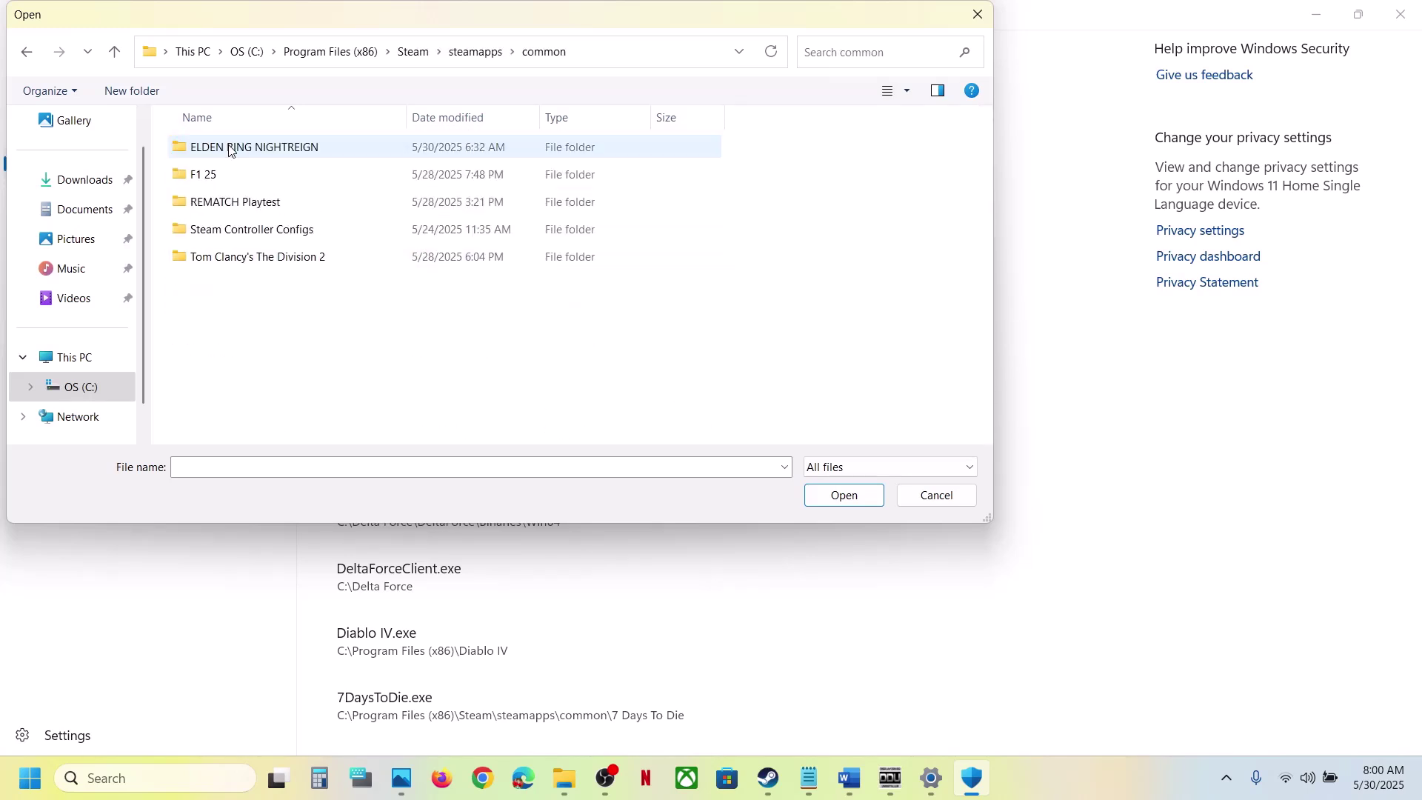
pyautogui.doubleClick(283, 151)
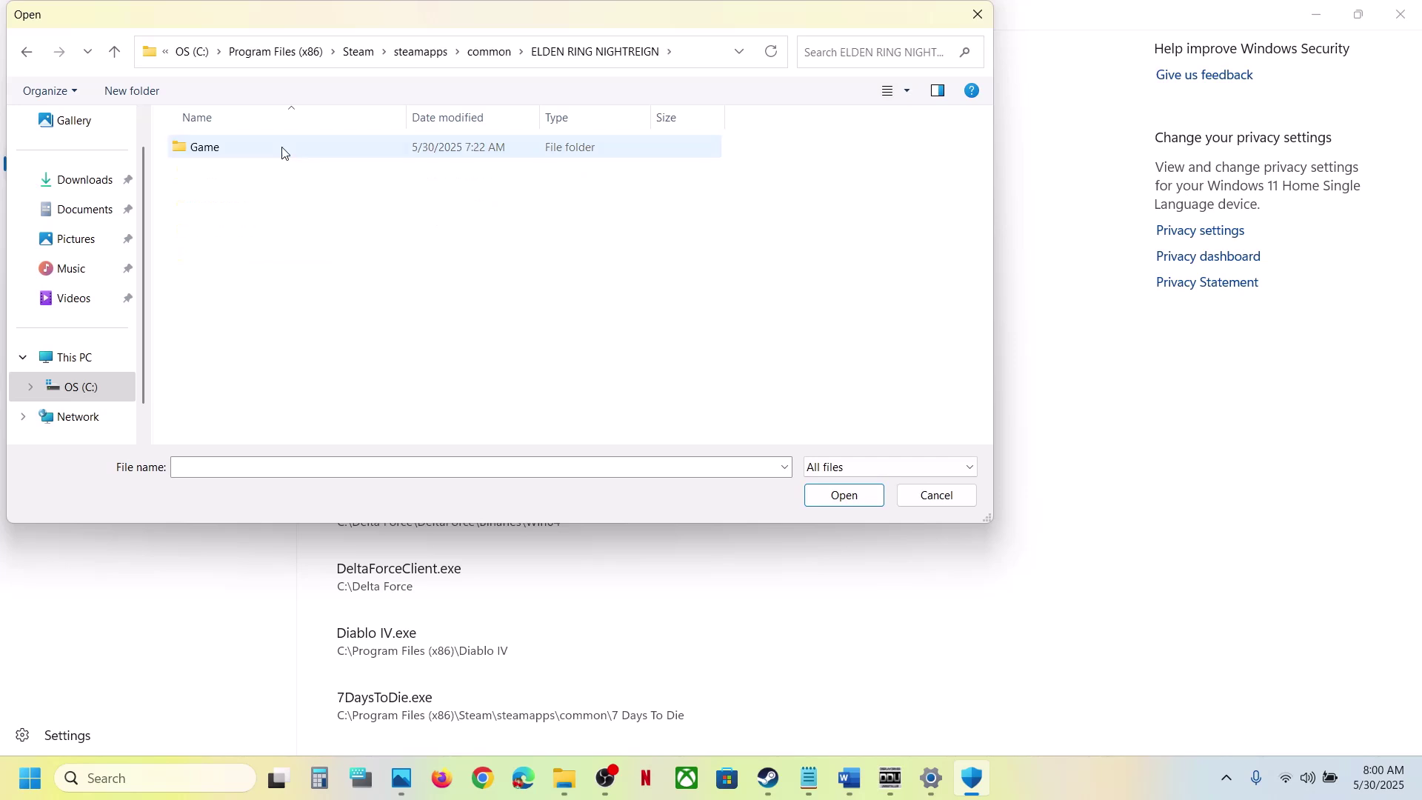
pyautogui.doubleClick(282, 153)
pyautogui.click(205, 239)
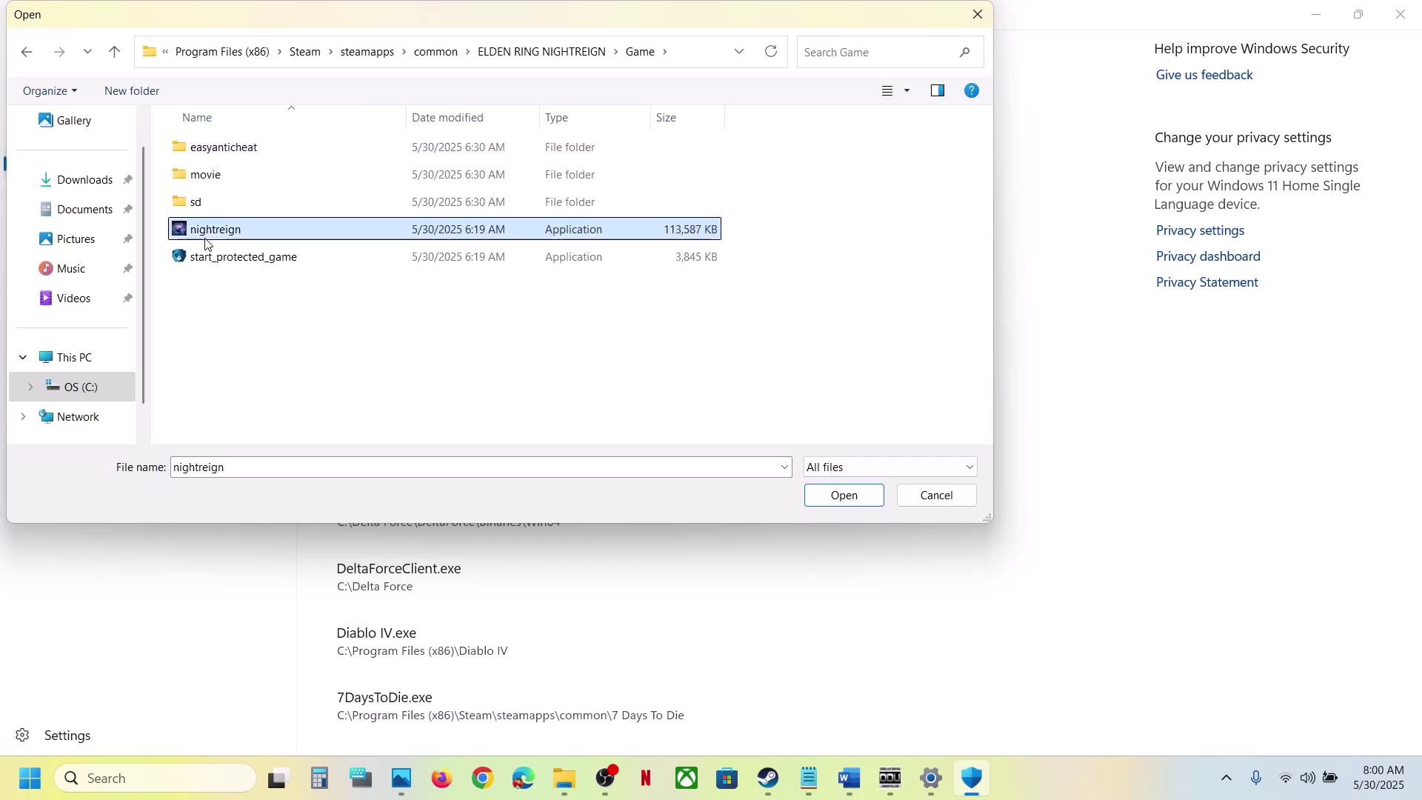
pyautogui.click(807, 496)
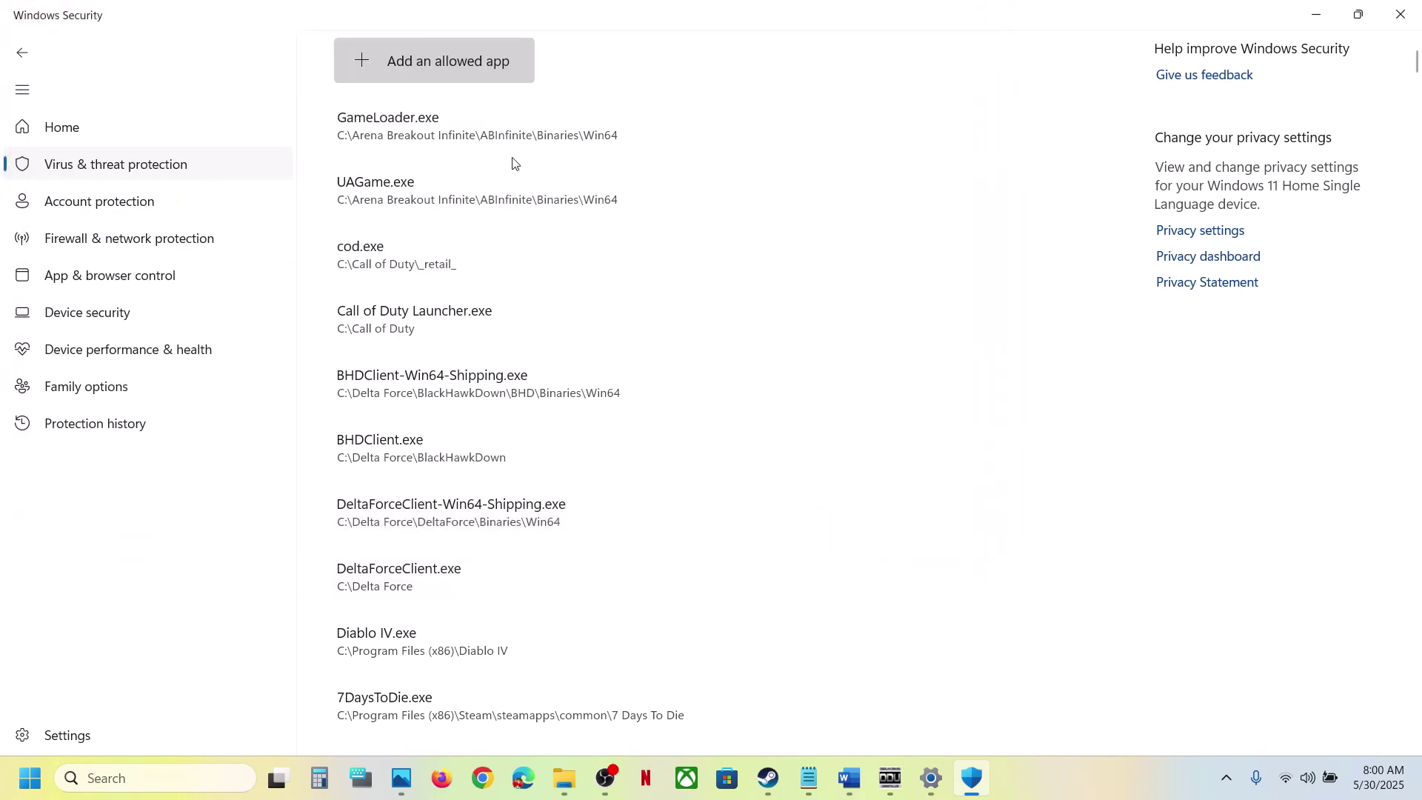
# Allow start_protected_game from the same Game folder through Controlled folder access
pyautogui.click(474, 65)
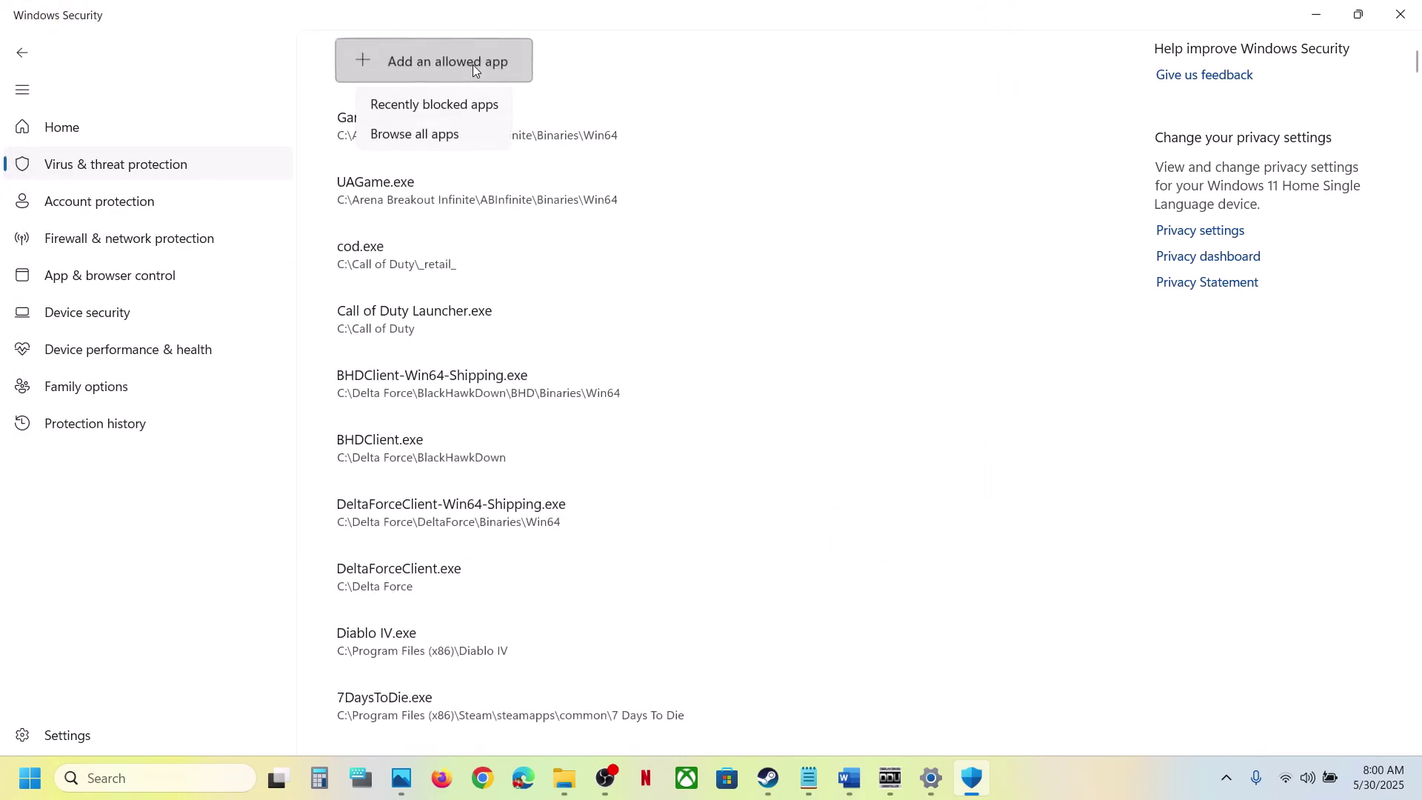
pyautogui.click(415, 134)
pyautogui.click(274, 254)
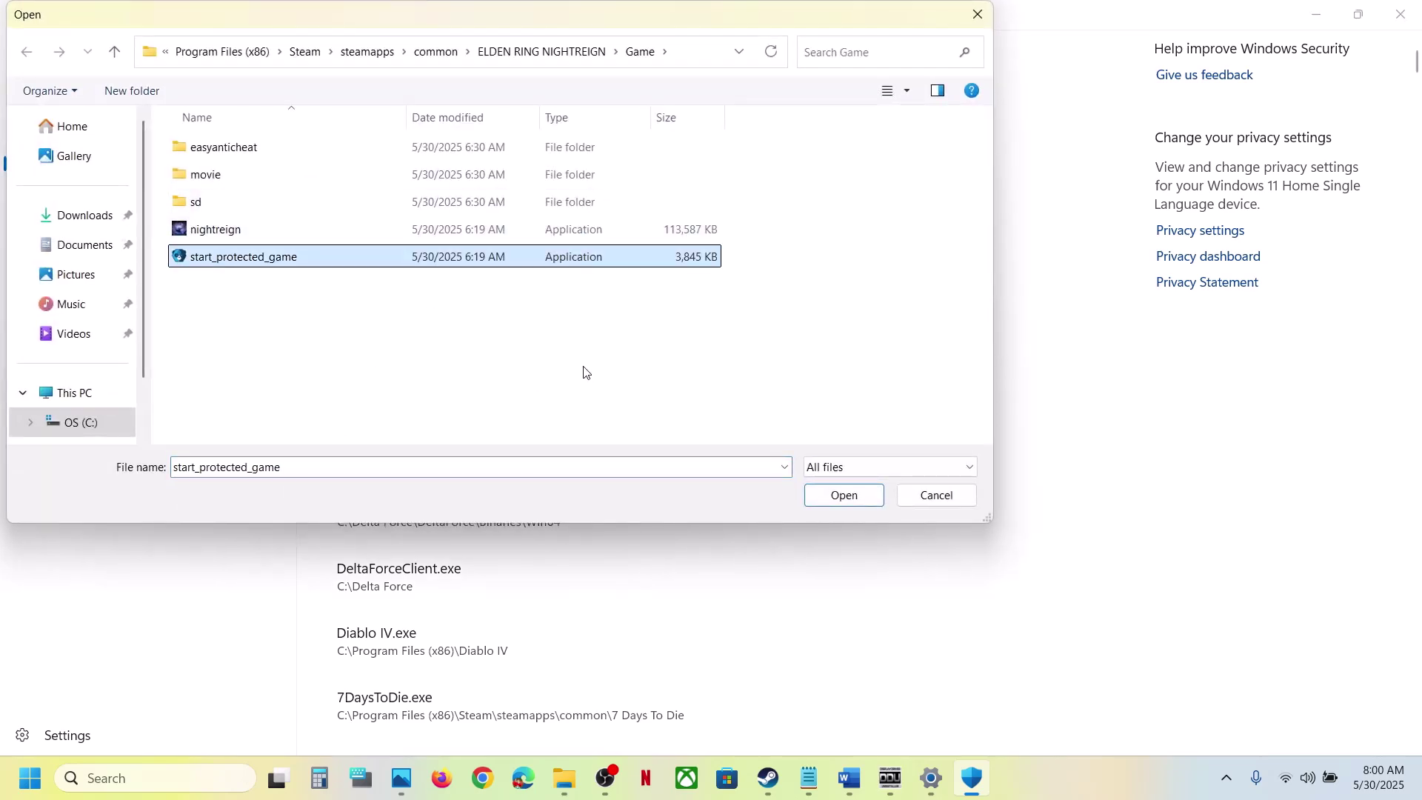
pyautogui.click(849, 502)
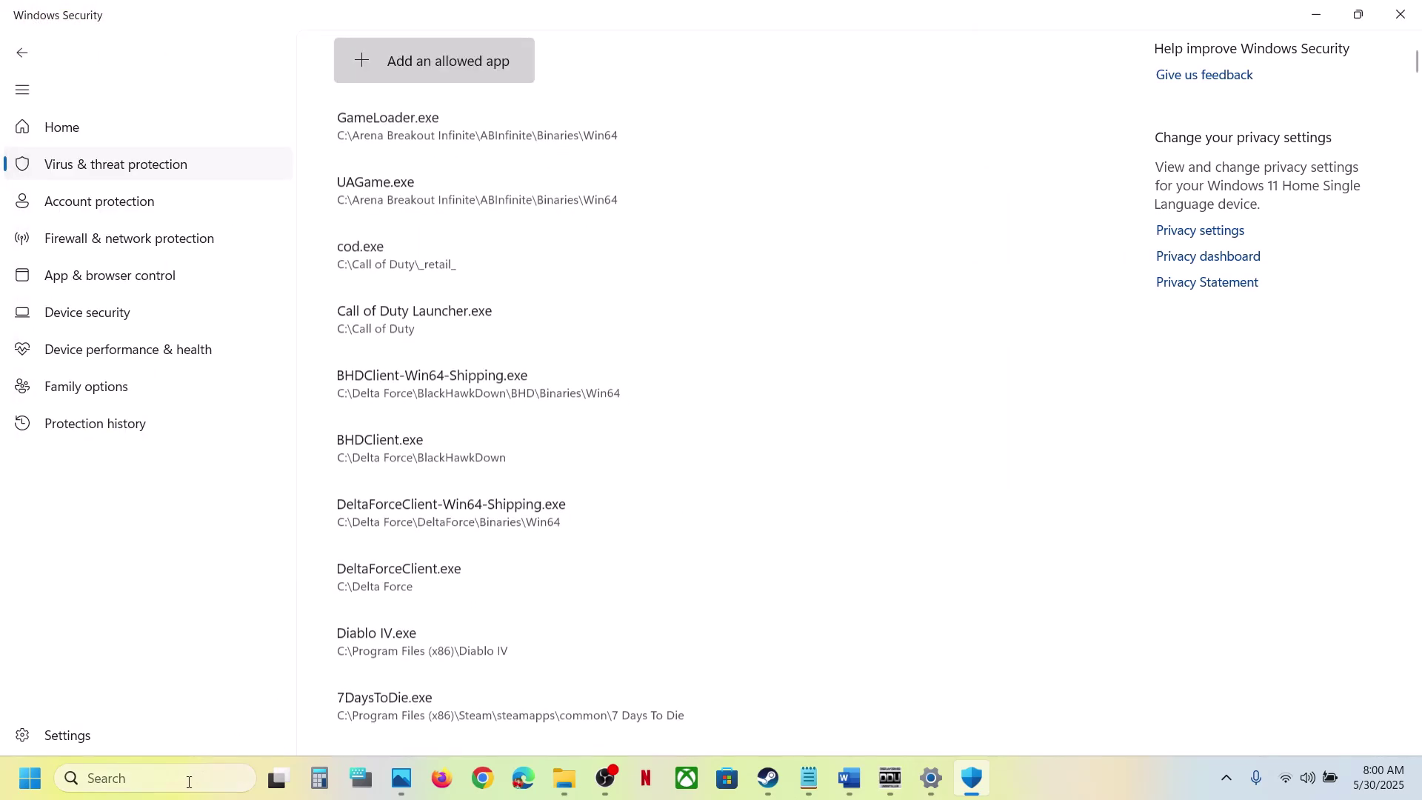
# Open Control Panel's list of apps allowed through Windows Defender Firewall and unlock its settings for changes
pyautogui.click(187, 782)
pyautogui.write('control')
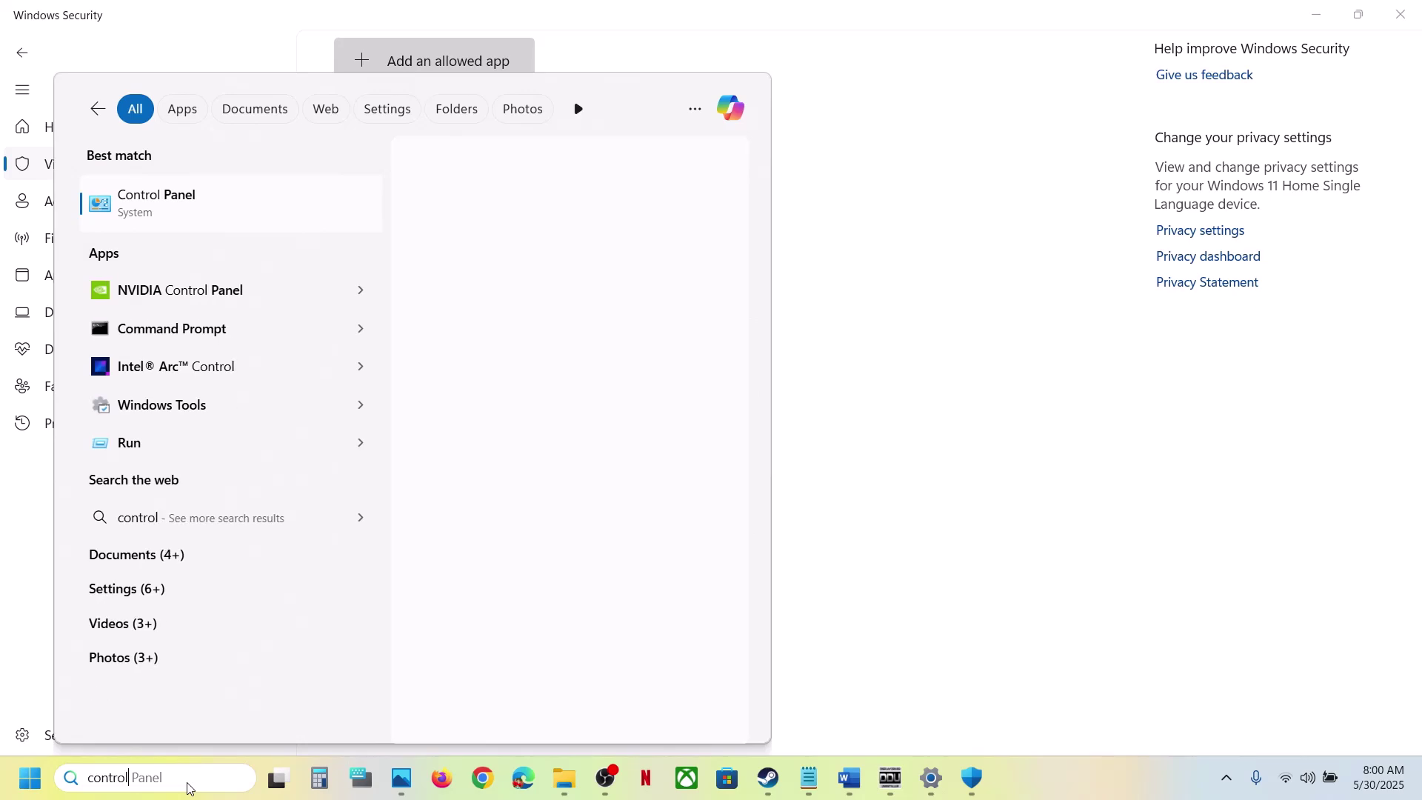
pyautogui.press('Return')
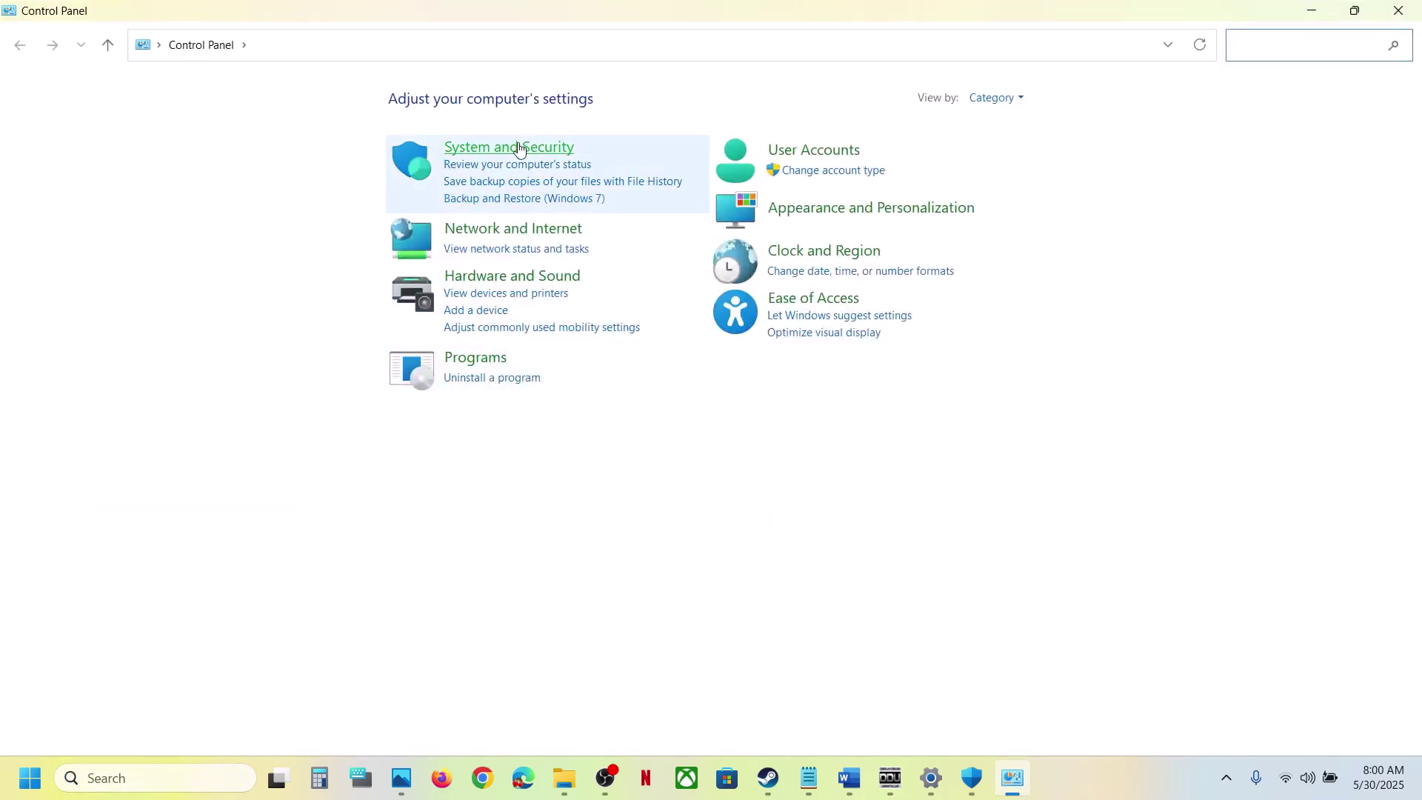
pyautogui.click(518, 148)
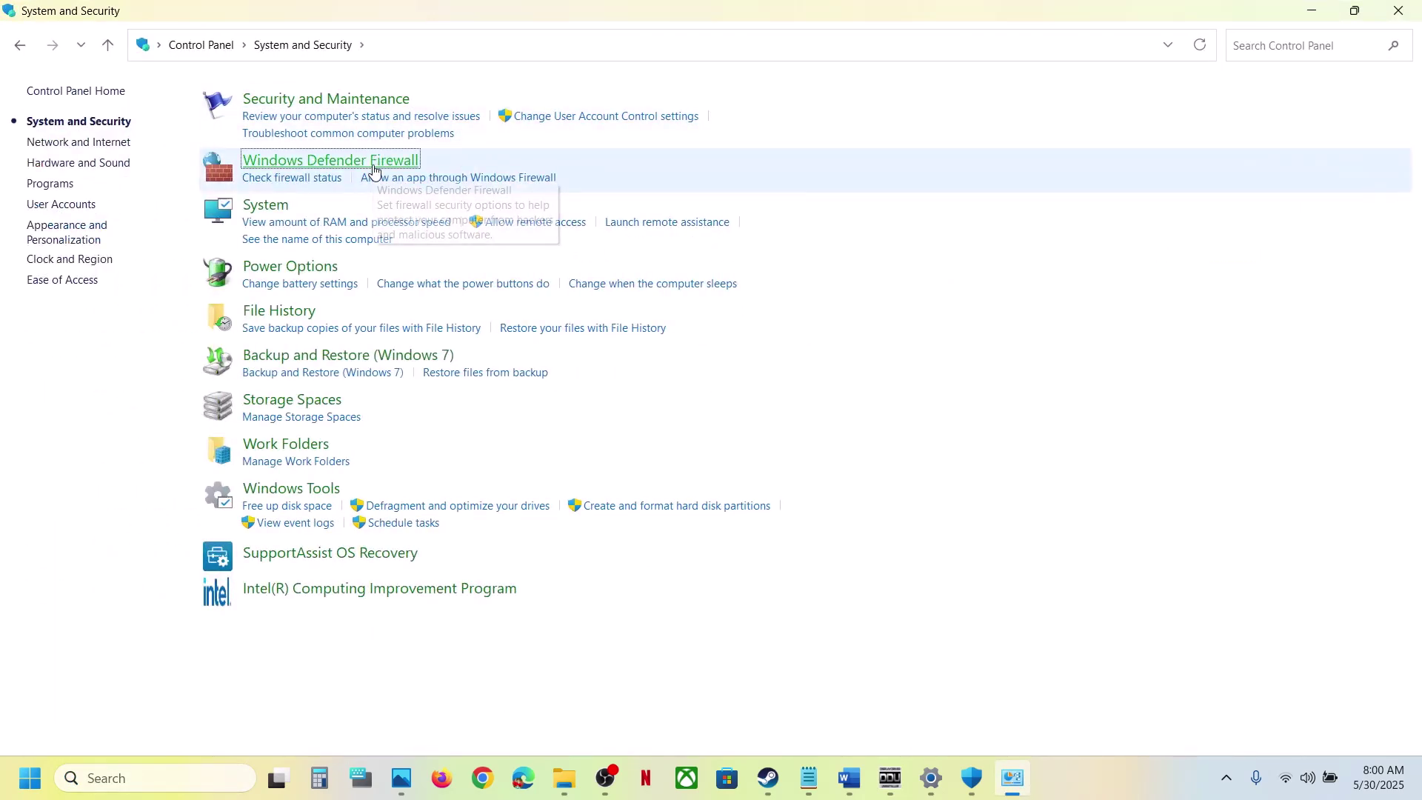
pyautogui.click(360, 166)
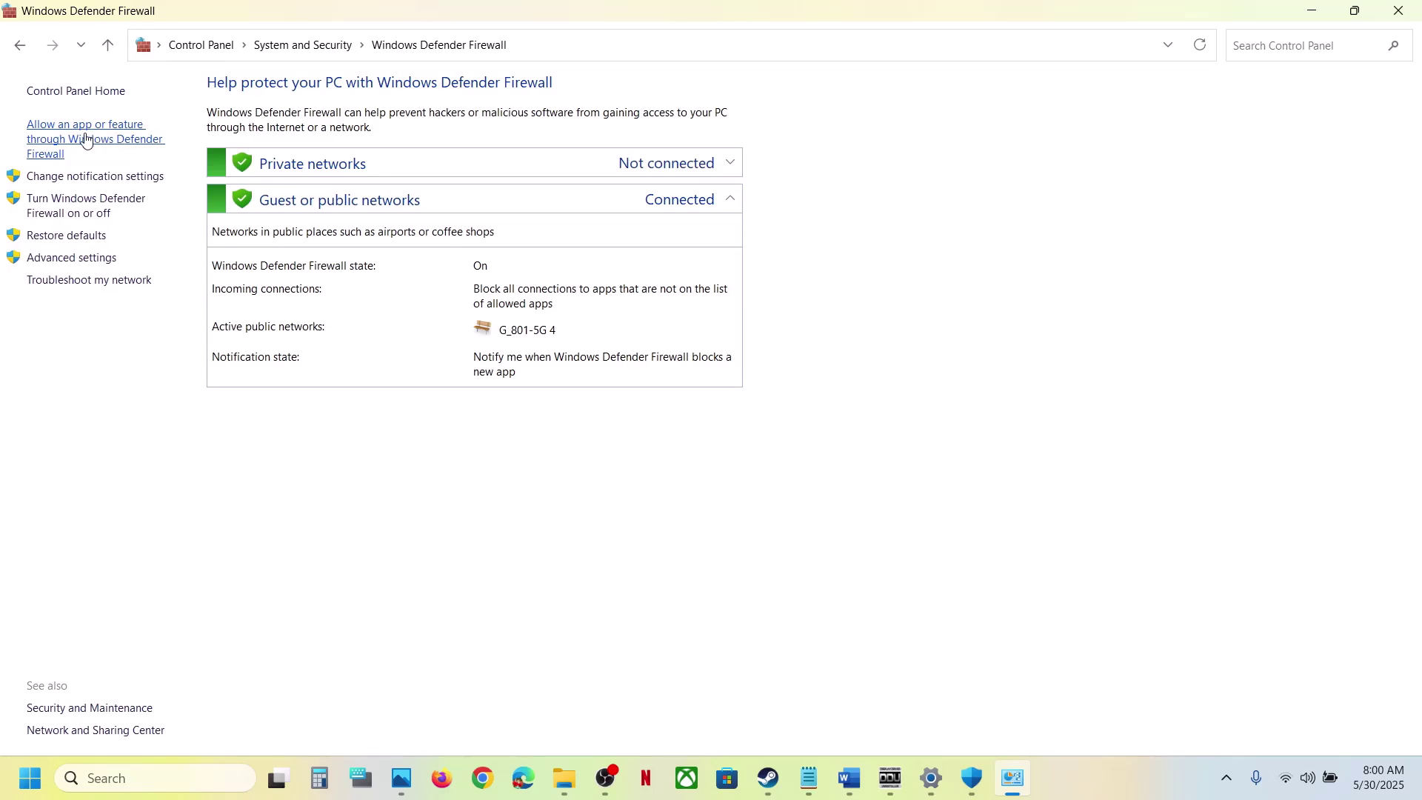
pyautogui.click(97, 141)
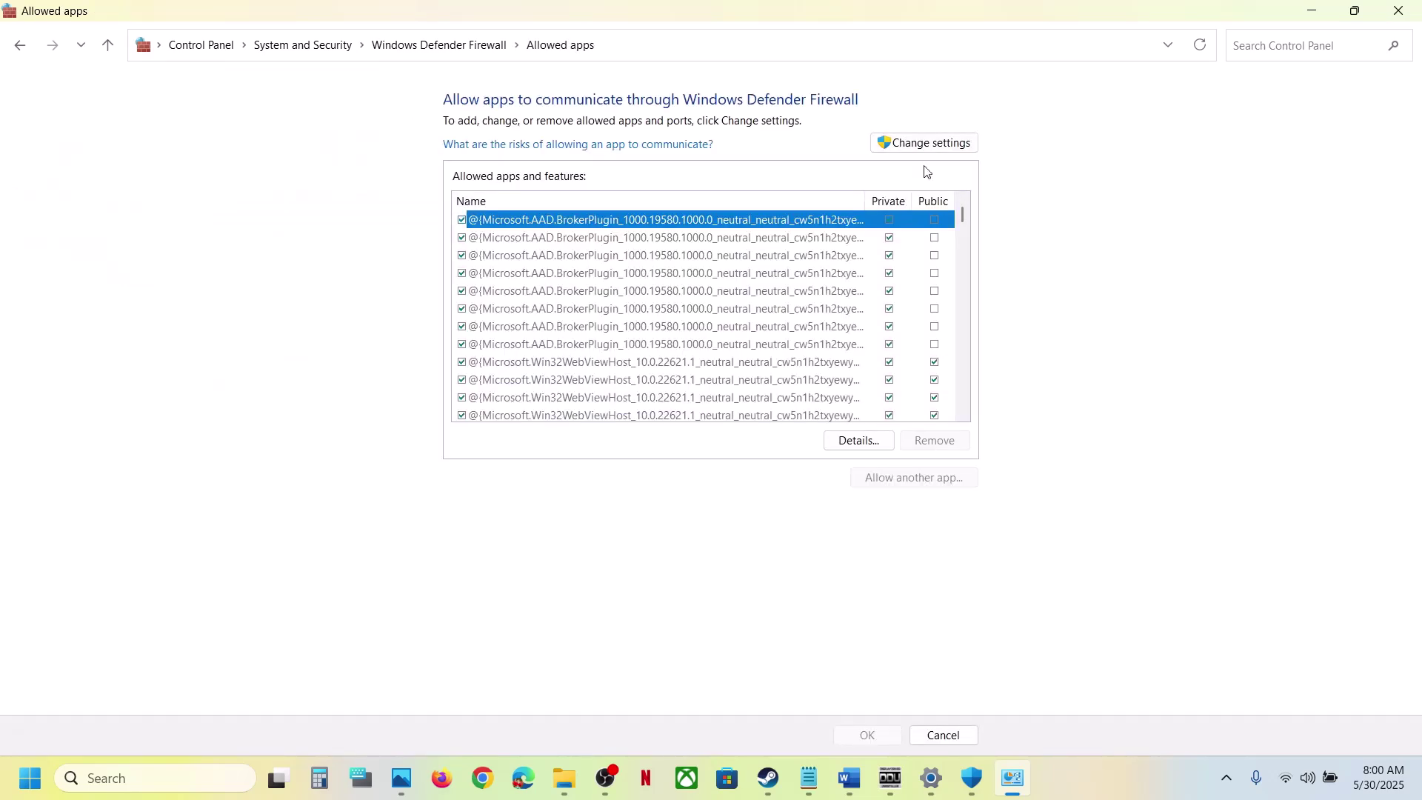
pyautogui.click(916, 141)
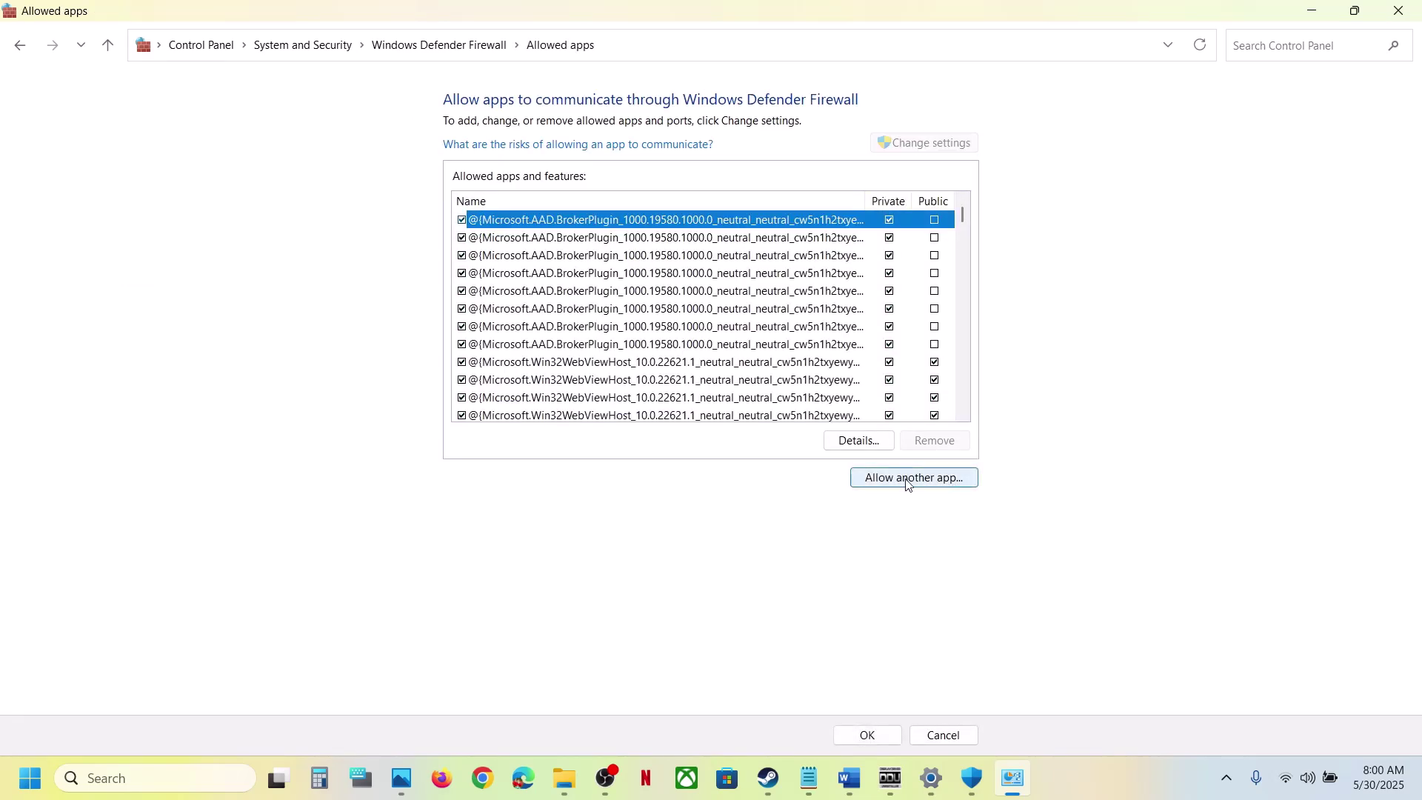
# Start allowing another app through the firewall and browse to C:\Program Files (x86)\Steam
pyautogui.click(920, 489)
pyautogui.click(822, 478)
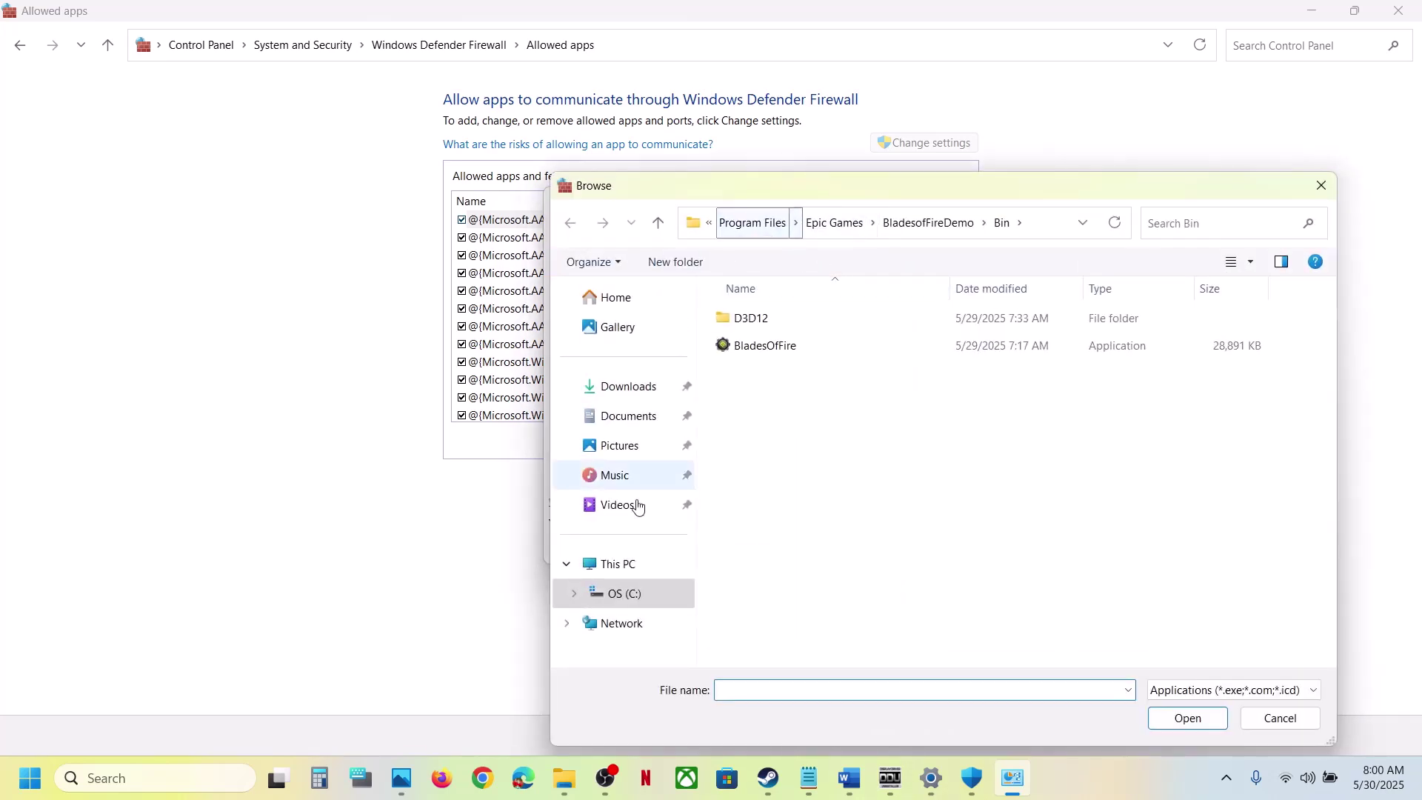
pyautogui.click(629, 564)
pyautogui.doubleClick(828, 353)
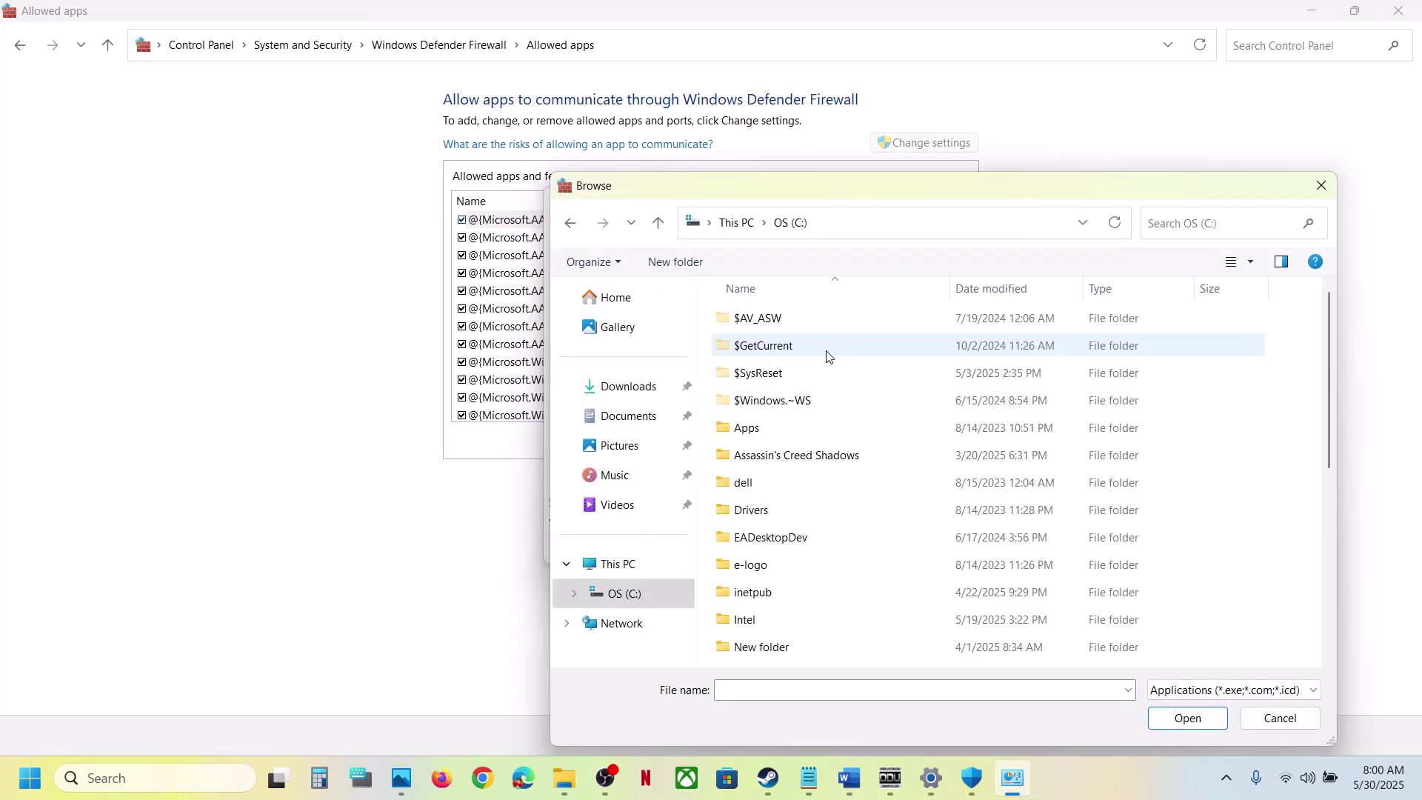
pyautogui.scroll(-3, 843, 545)
pyautogui.doubleClick(800, 467)
pyautogui.scroll(-5, 799, 471)
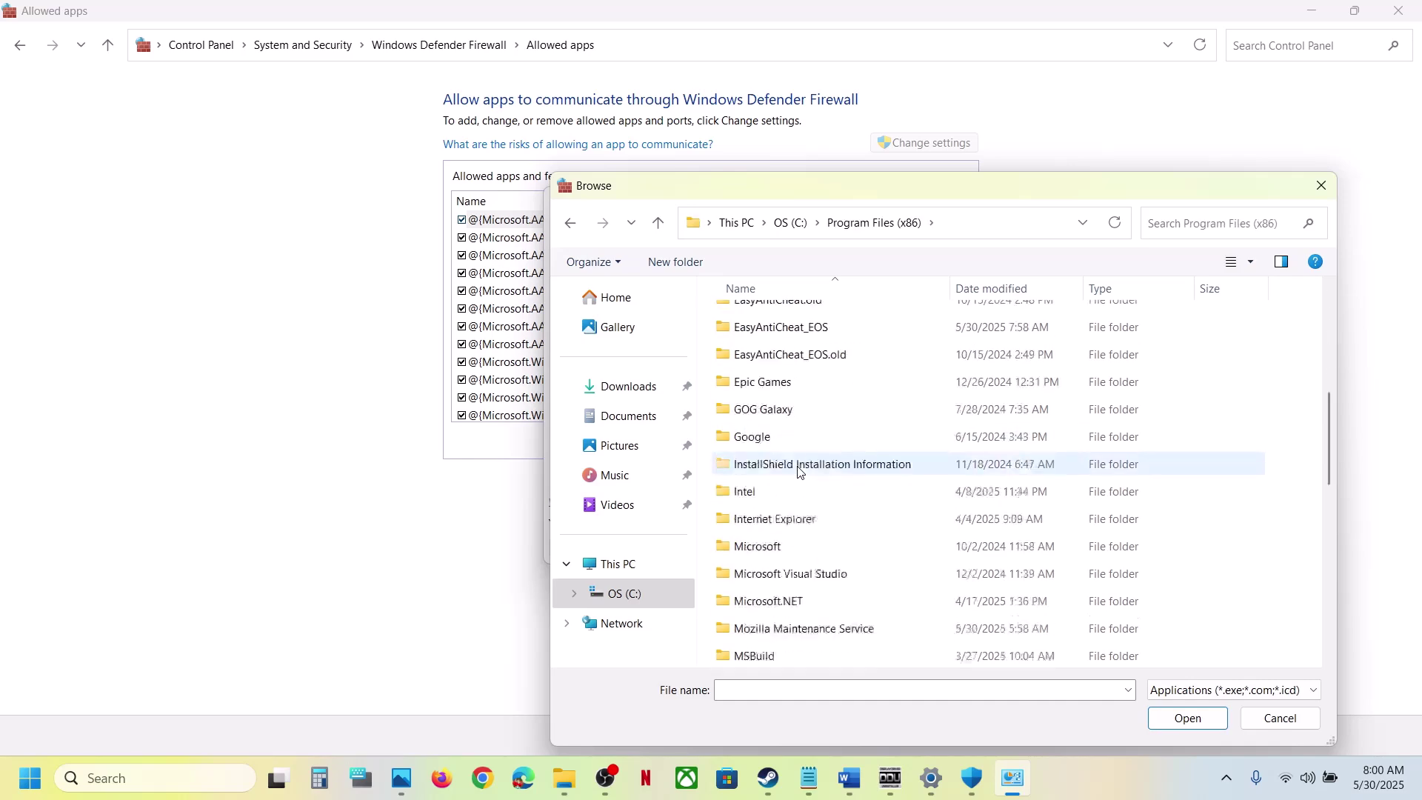
pyautogui.scroll(-5, 798, 471)
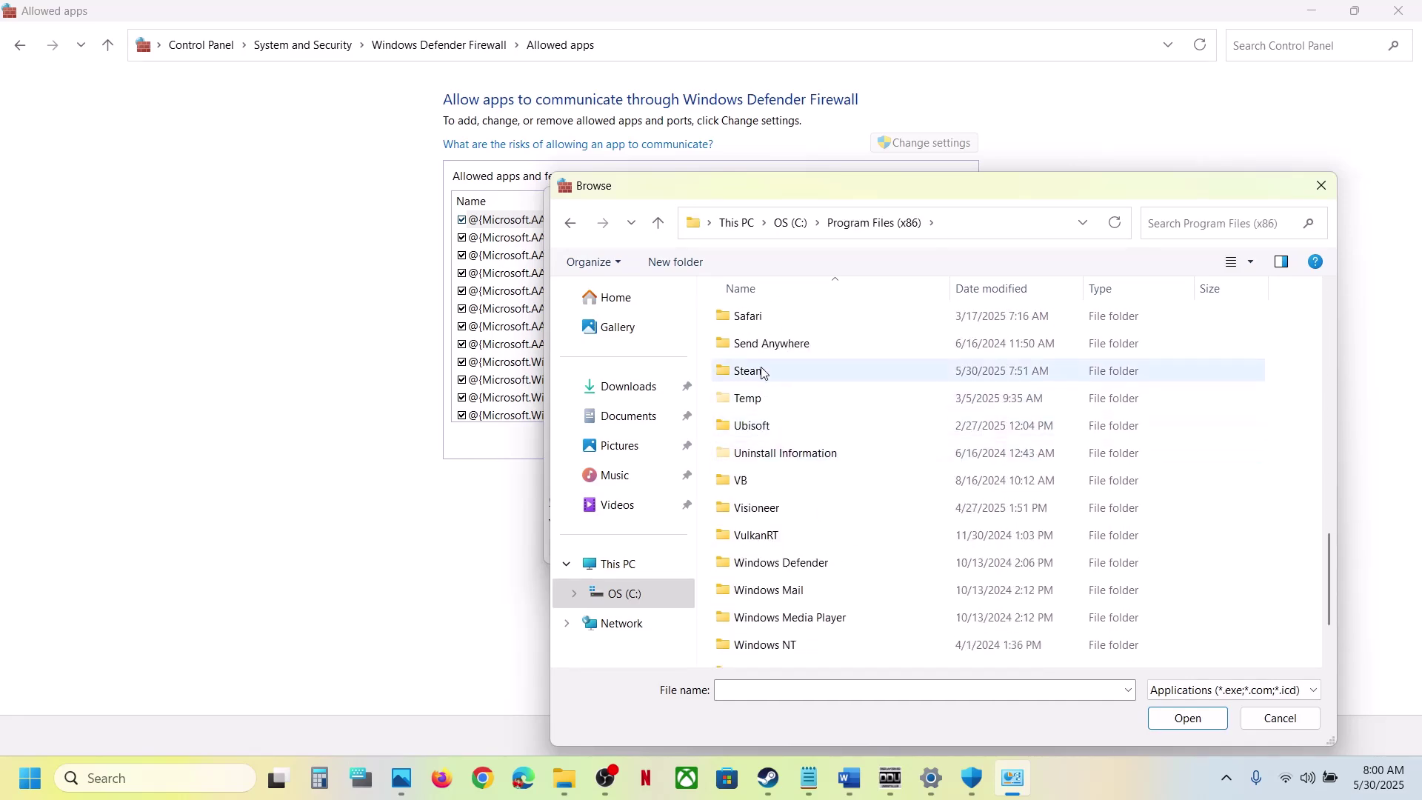
pyautogui.click(763, 371)
pyautogui.doubleClick(763, 371)
# Add the nightreign application from steamapps\common\ELDEN RING NIGHTREIGN\Game to the firewall's allowed apps
pyautogui.scroll(-2, 800, 474)
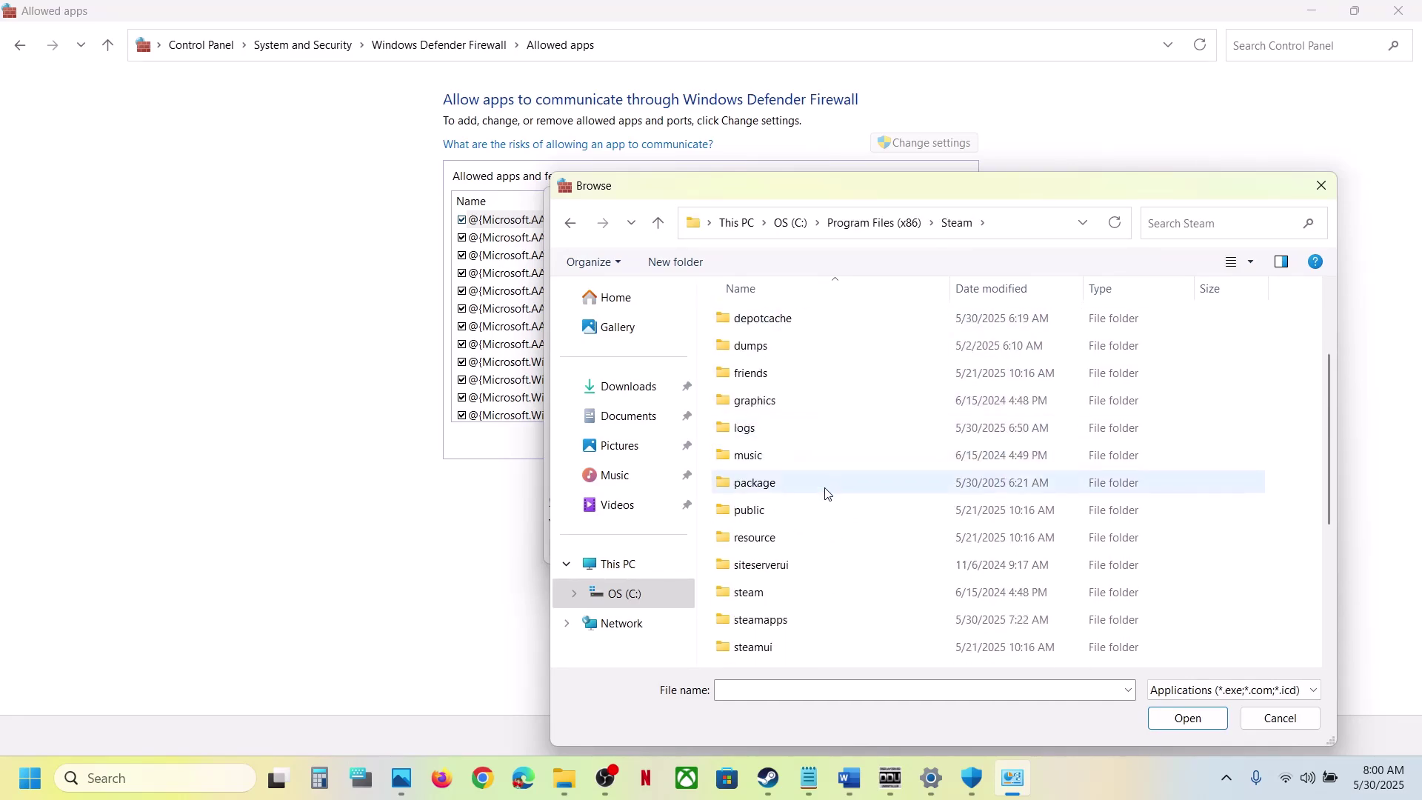
pyautogui.scroll(-2, 787, 580)
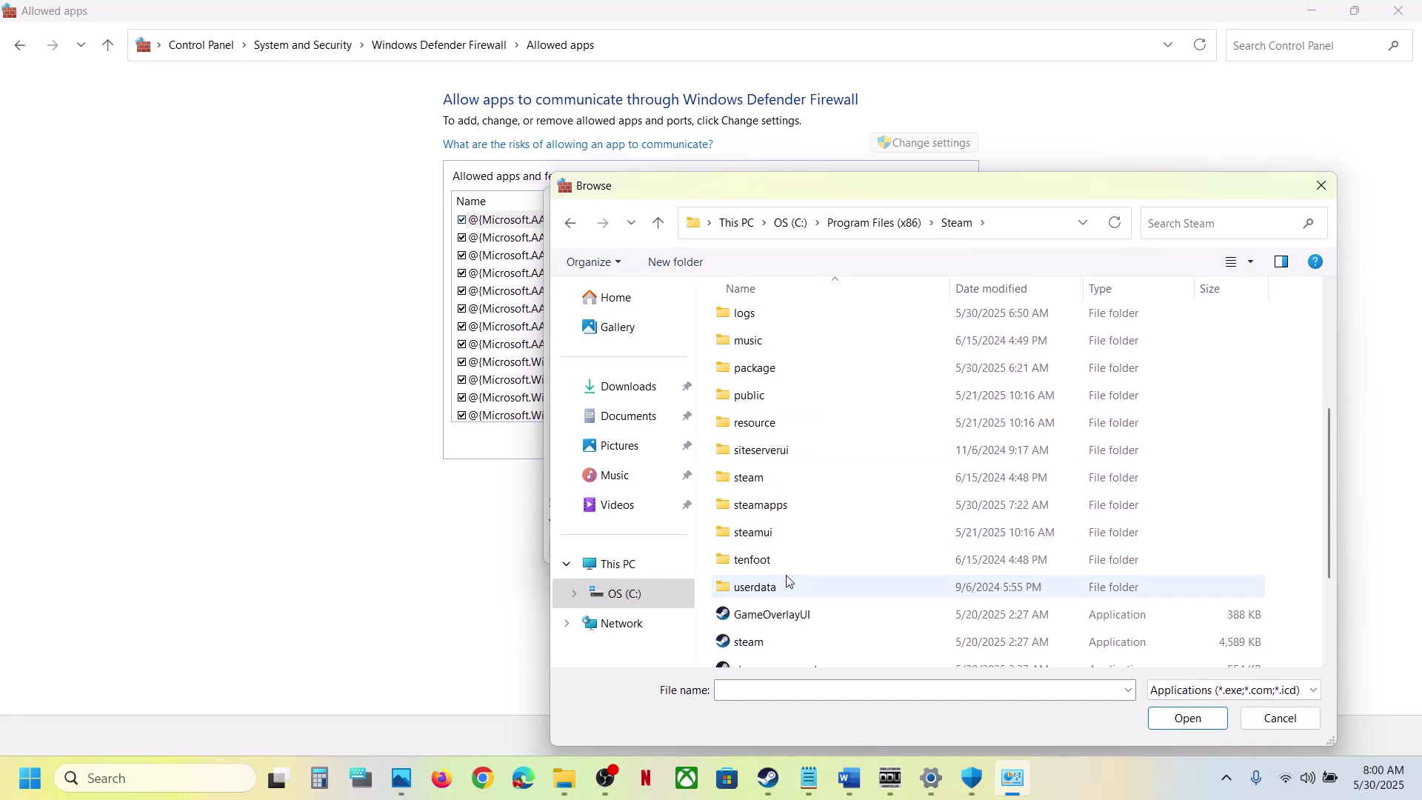
pyautogui.doubleClick(774, 508)
pyautogui.doubleClick(757, 319)
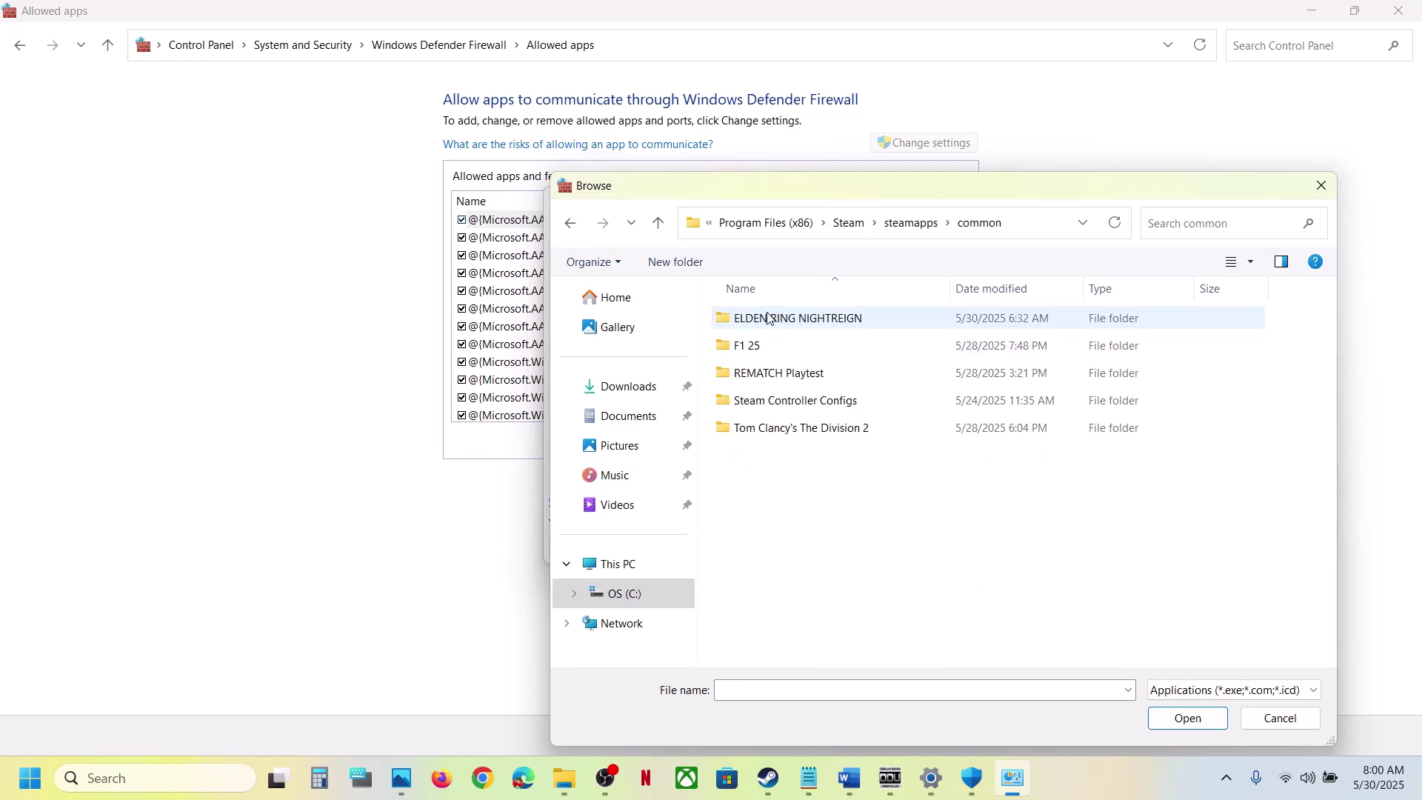
pyautogui.doubleClick(768, 318)
pyautogui.doubleClick(763, 319)
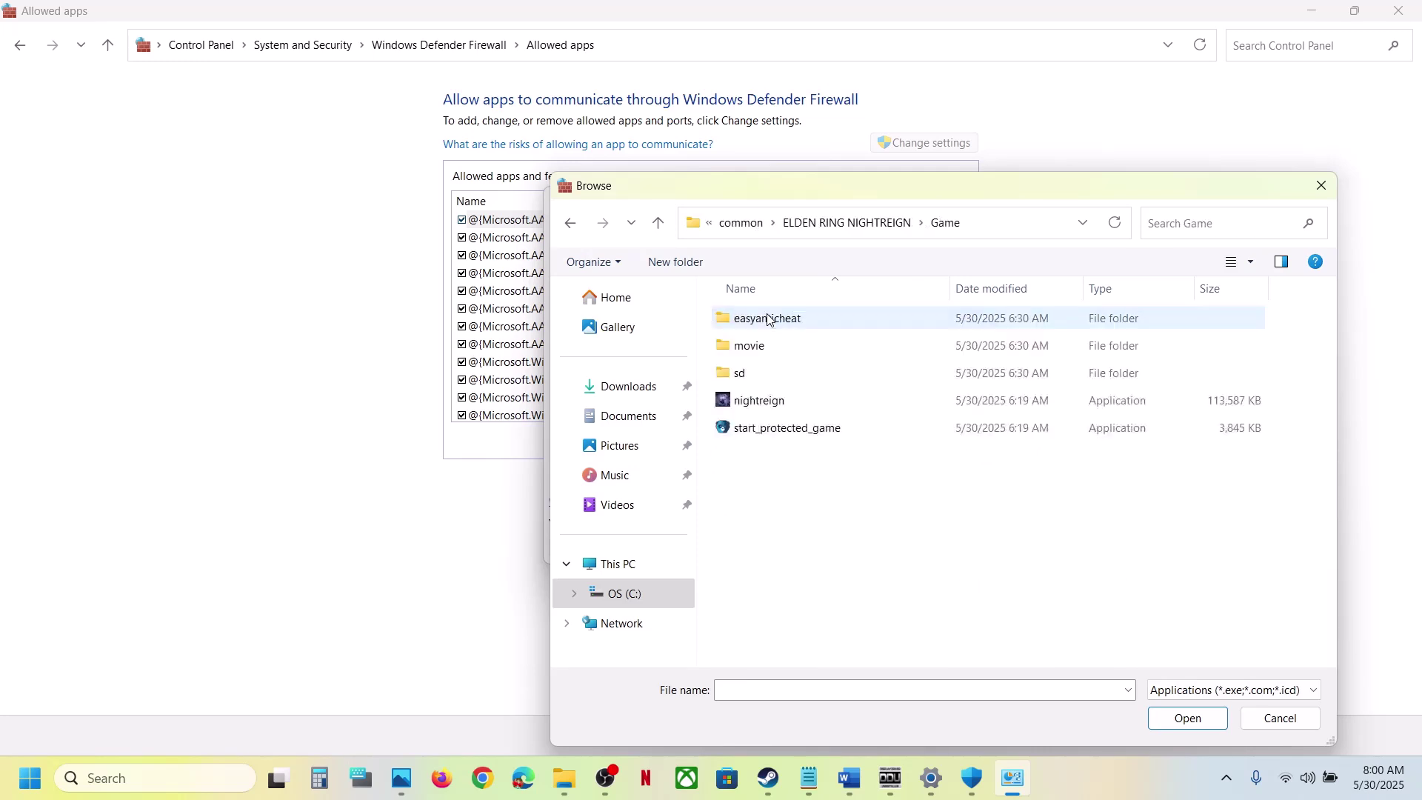
pyautogui.click(763, 401)
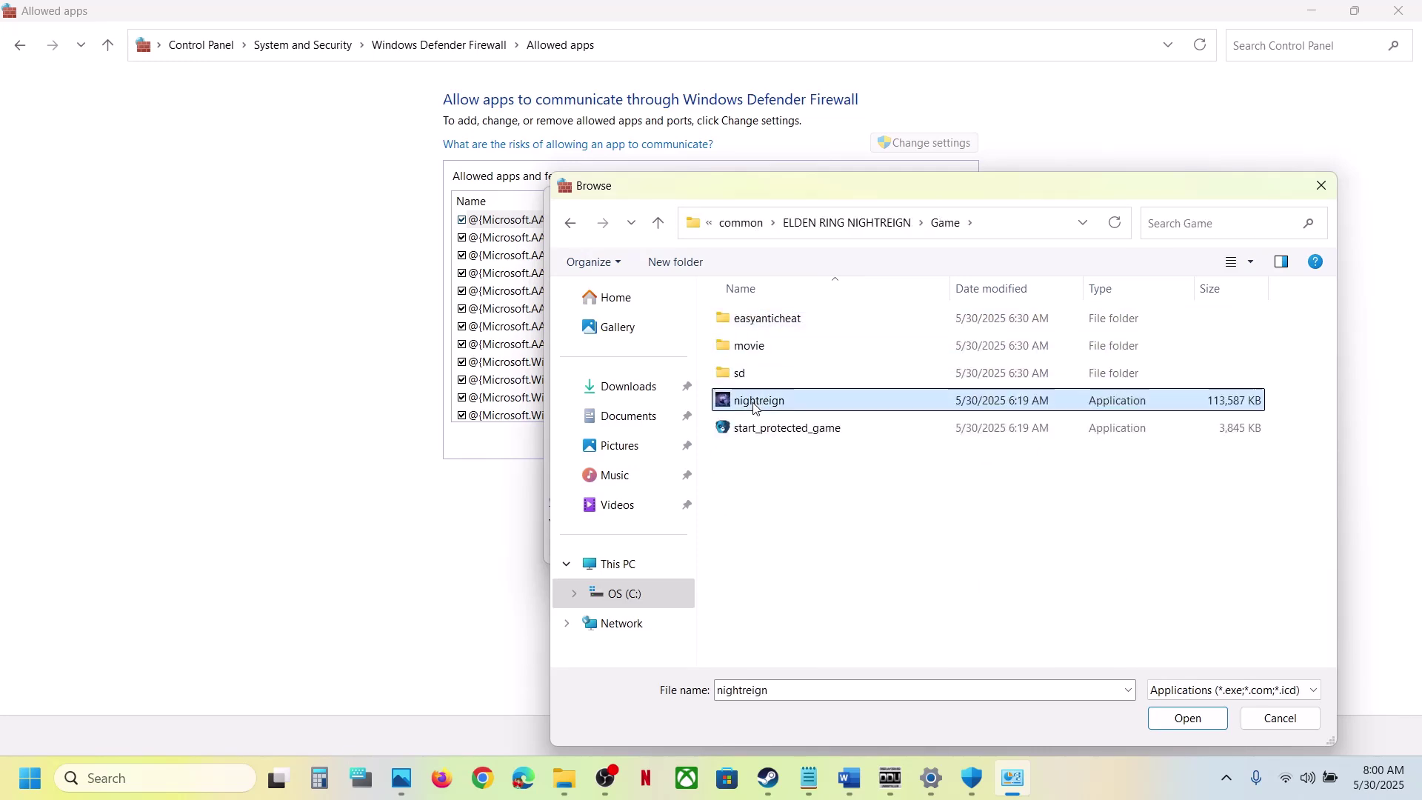
pyautogui.click(1191, 719)
pyautogui.click(764, 548)
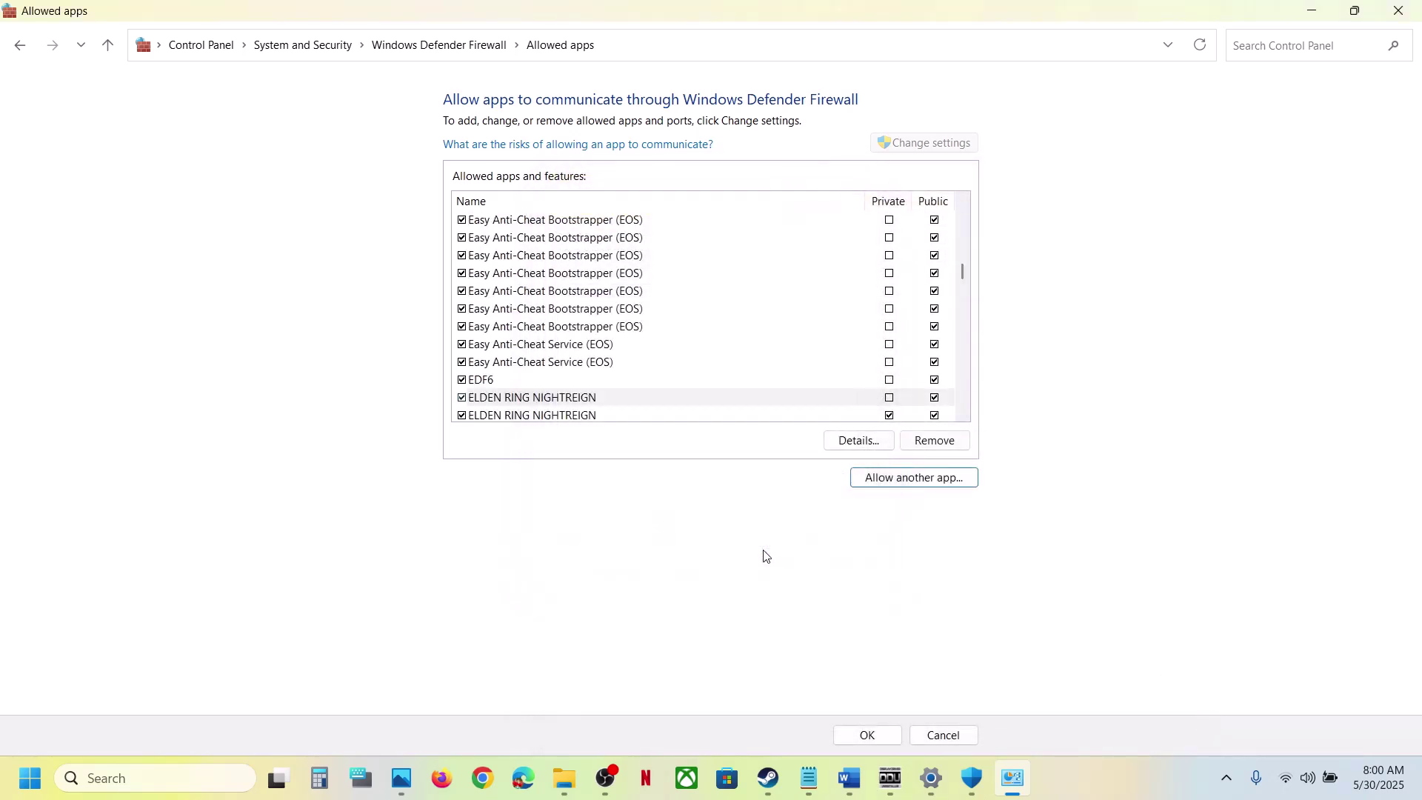
# Try to add start_protected_game from the Game folder to the firewall's allowed apps, then dismiss the add-app dialog
pyautogui.click(915, 482)
pyautogui.click(860, 474)
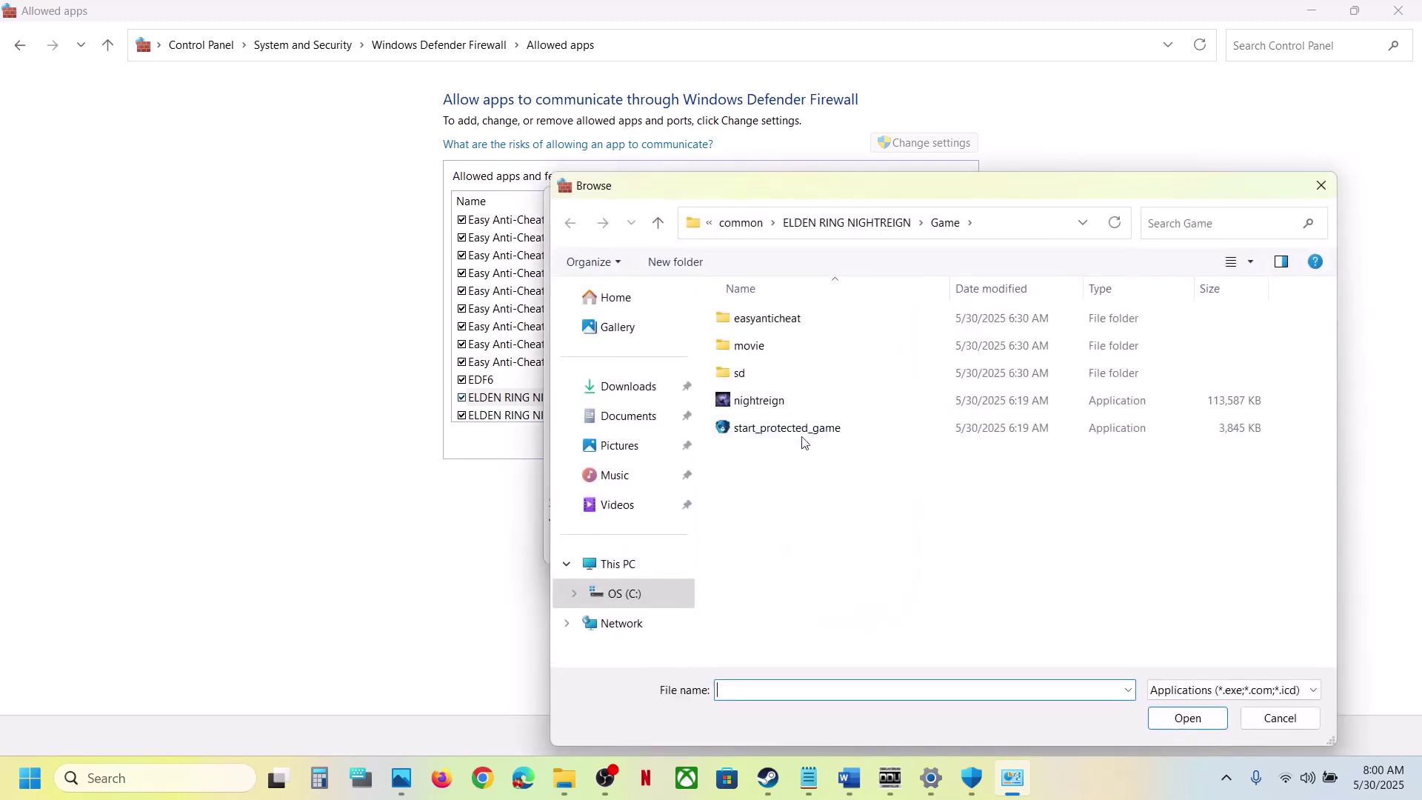
pyautogui.click(778, 429)
pyautogui.click(1187, 718)
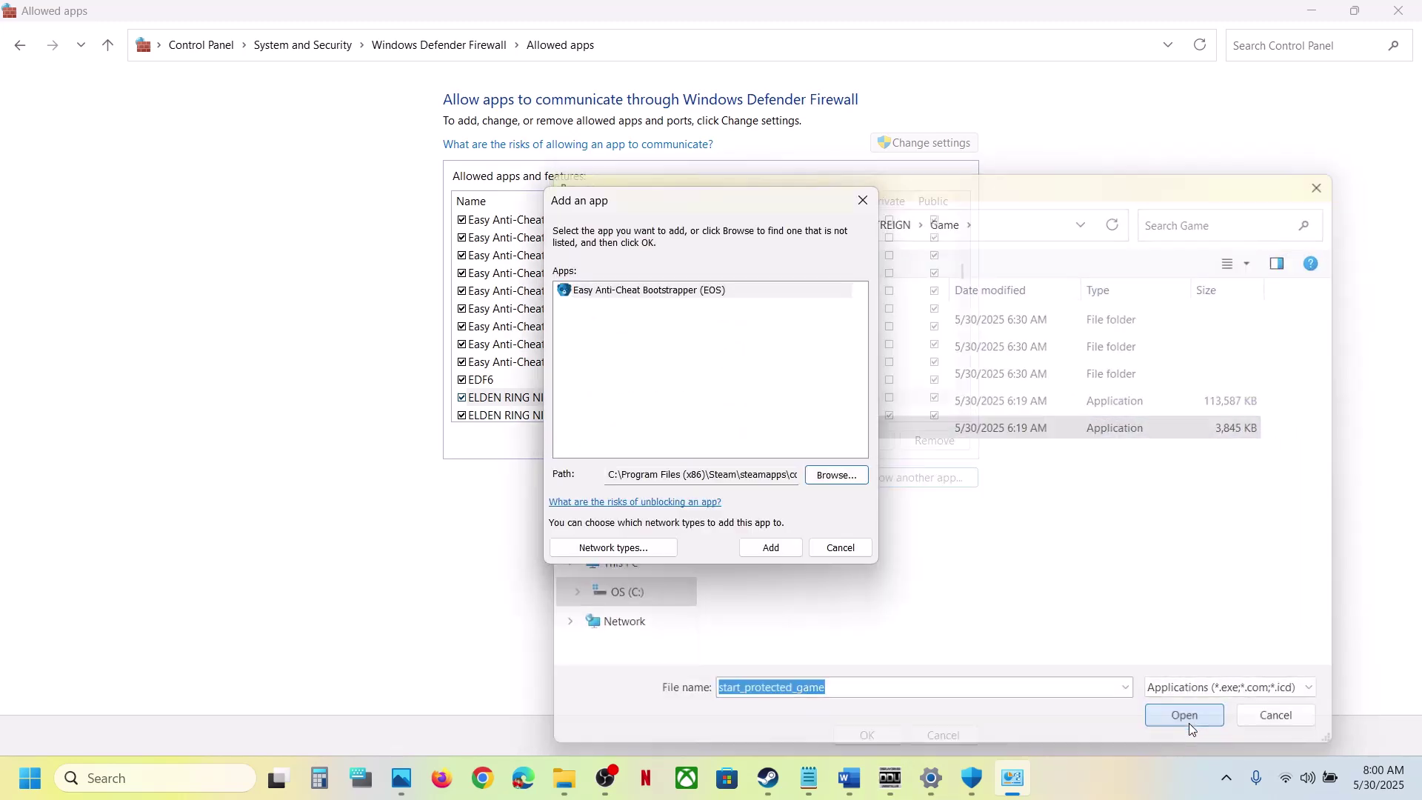
pyautogui.click(772, 548)
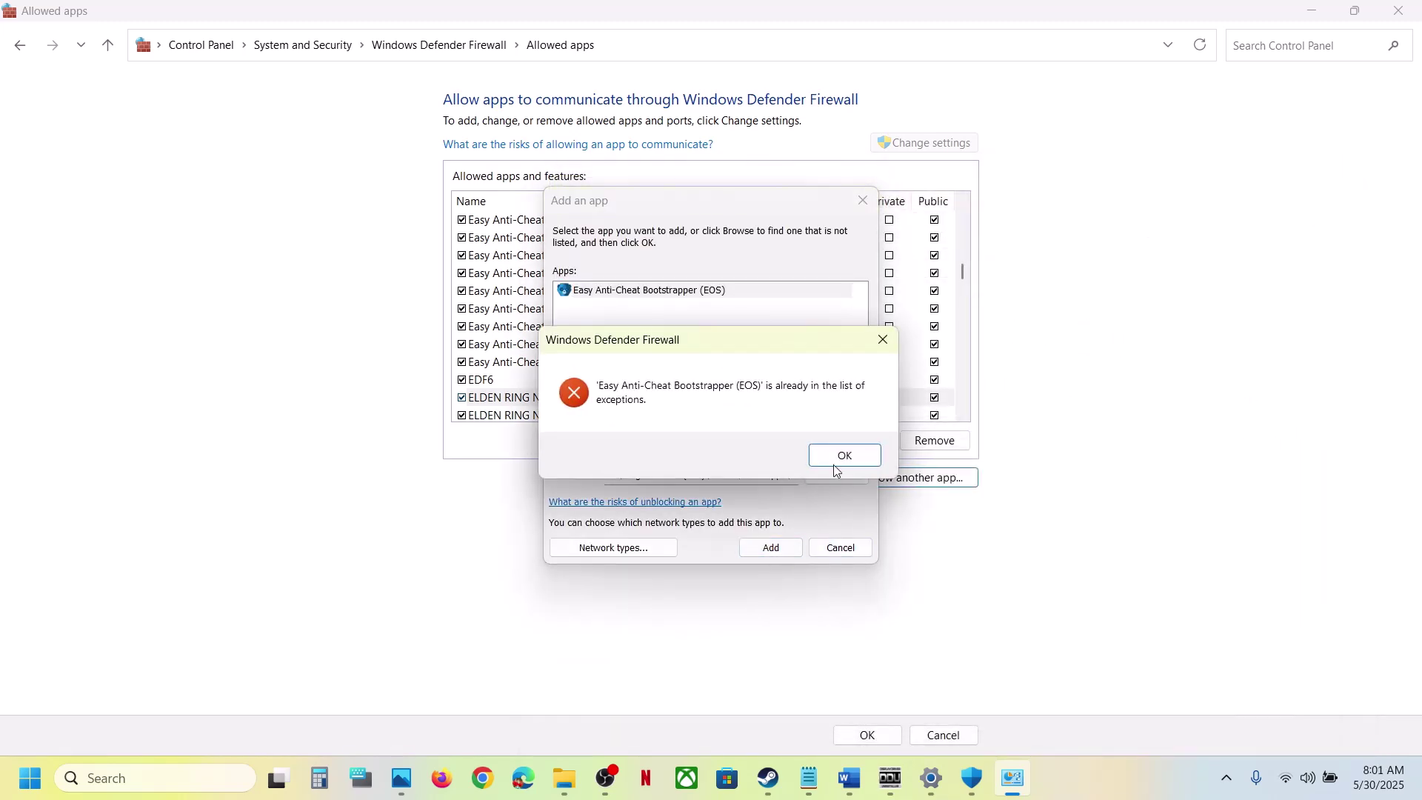
pyautogui.click(835, 458)
pyautogui.click(863, 200)
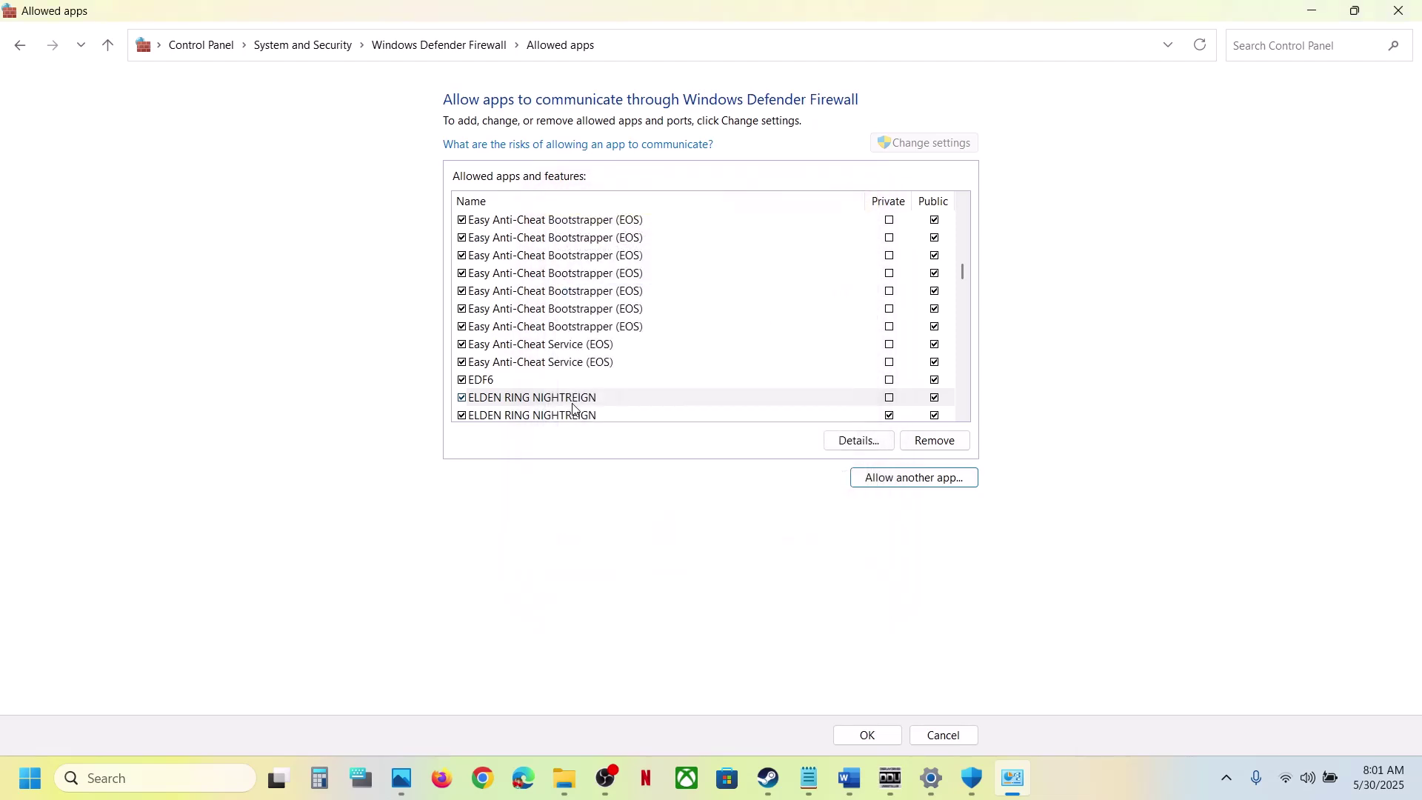
# Close the firewall's allowed apps window and Windows Security
pyautogui.click(1411, 10)
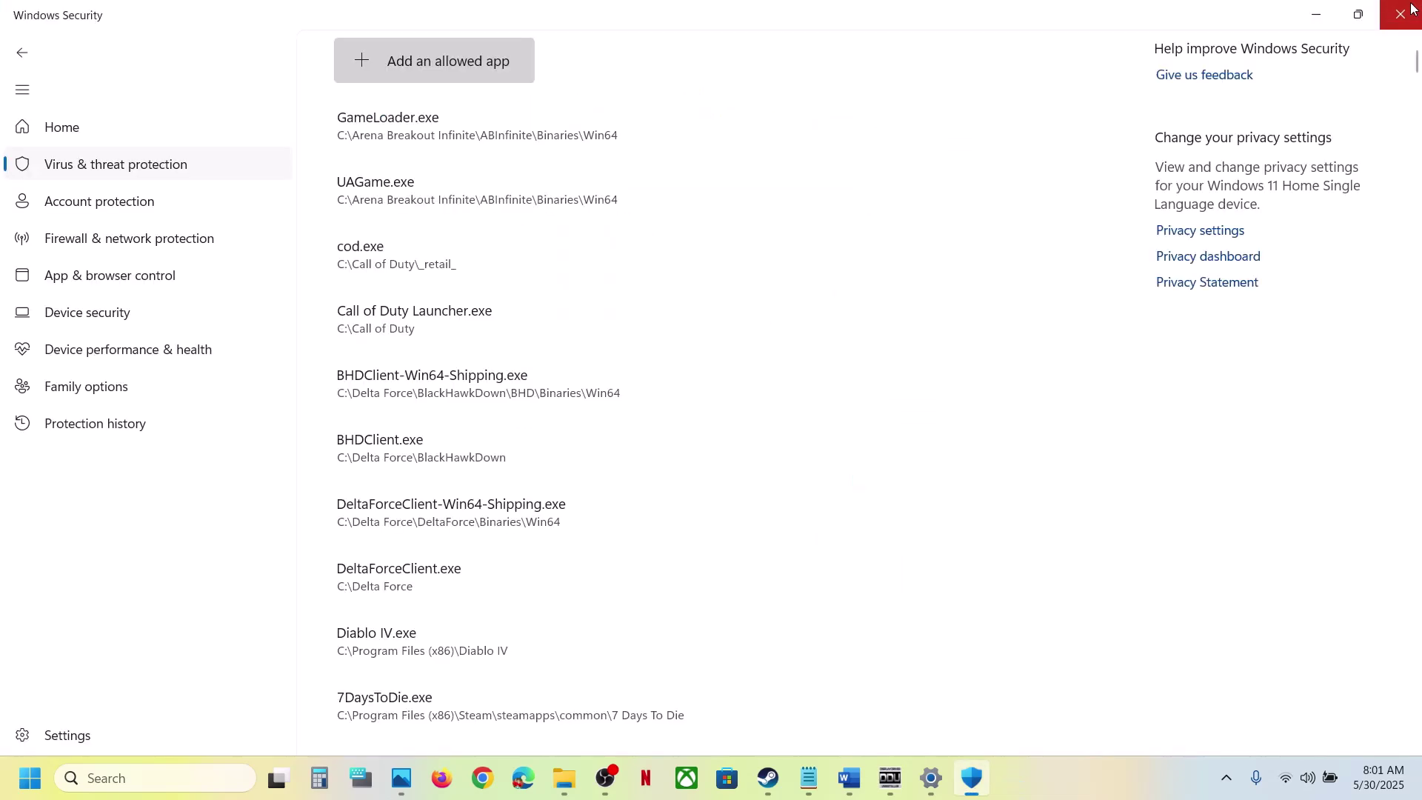
pyautogui.click(1406, 24)
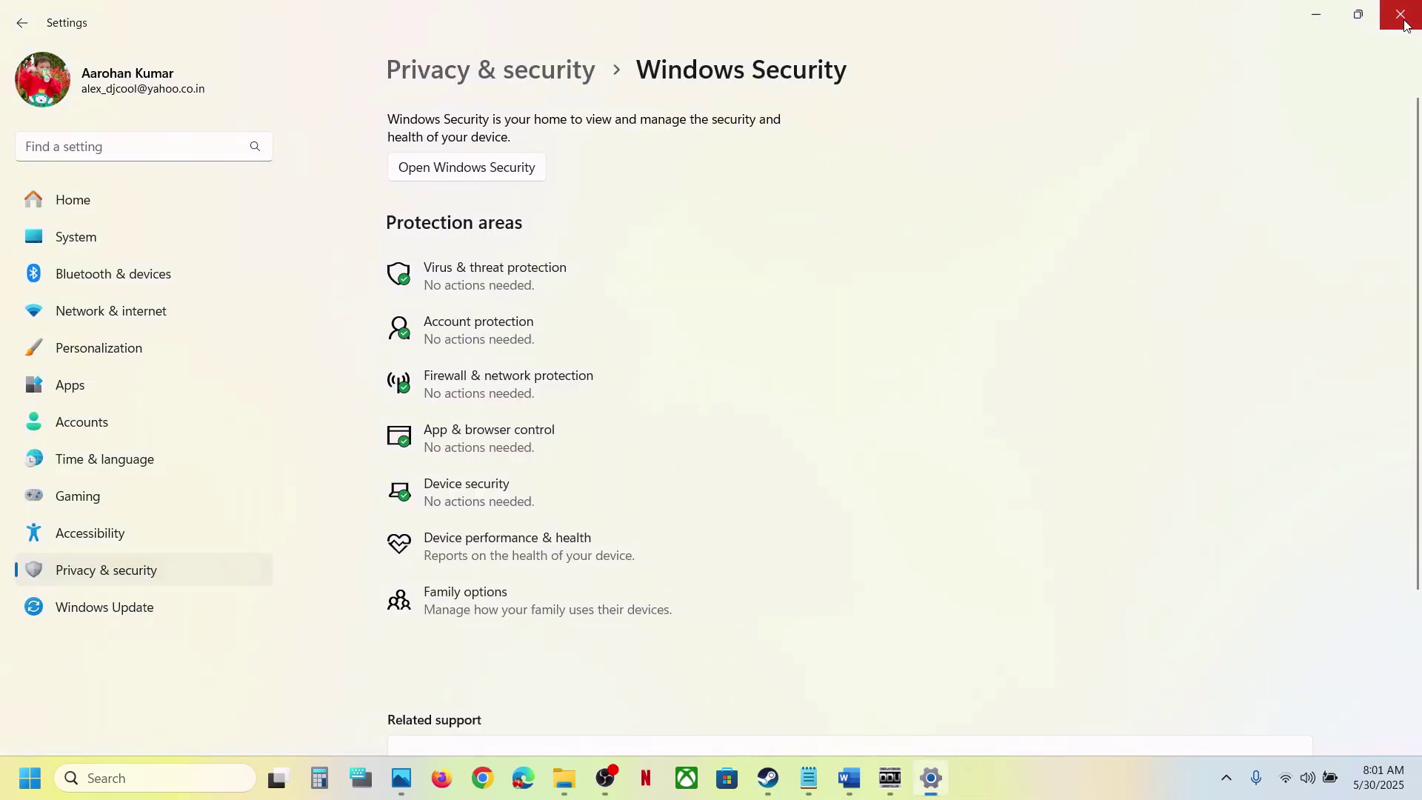
# Close Settings, switch to the Word document and review Step 6 on clean graphics driver installation with its NVIDIA and AMD links
pyautogui.click(1406, 24)
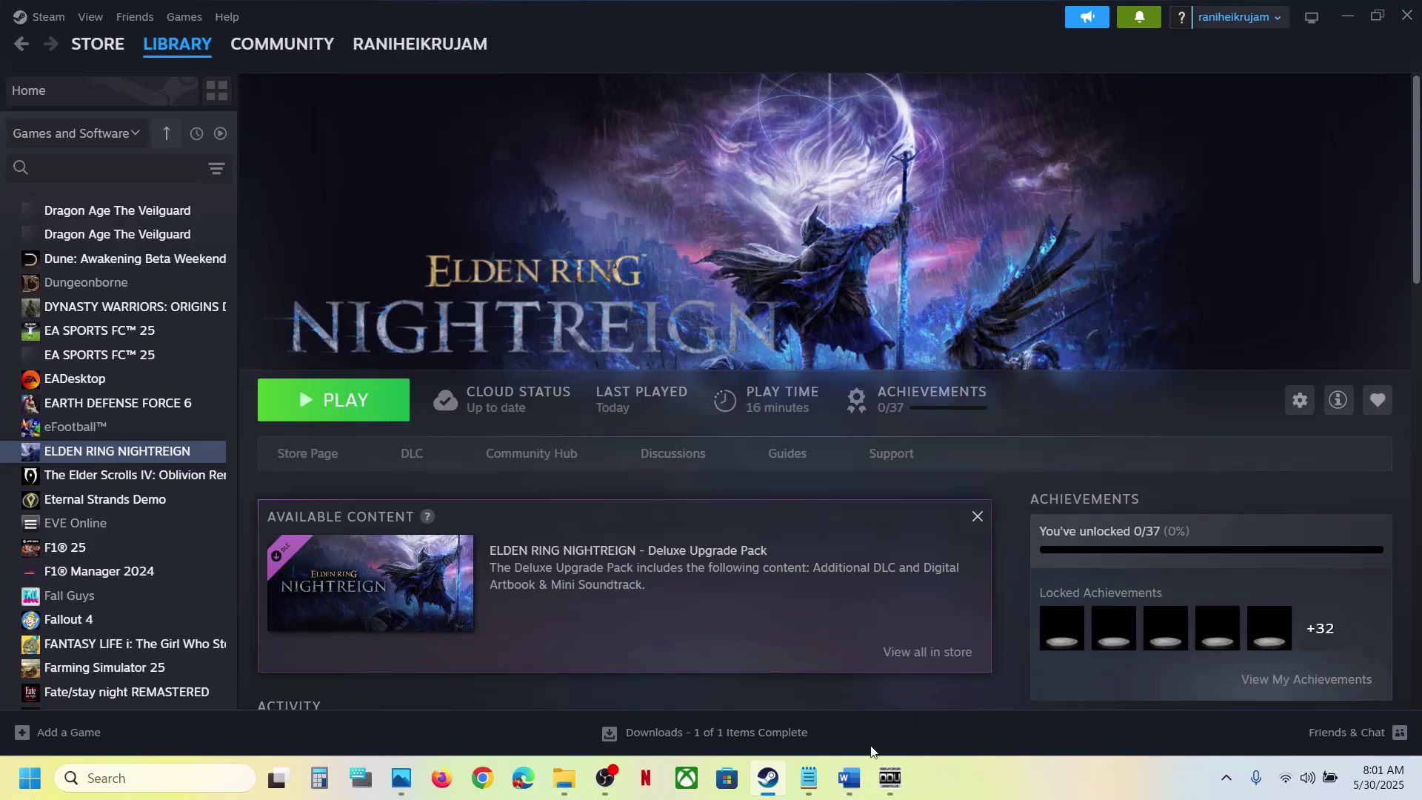
pyautogui.click(859, 791)
pyautogui.scroll(-3, 434, 457)
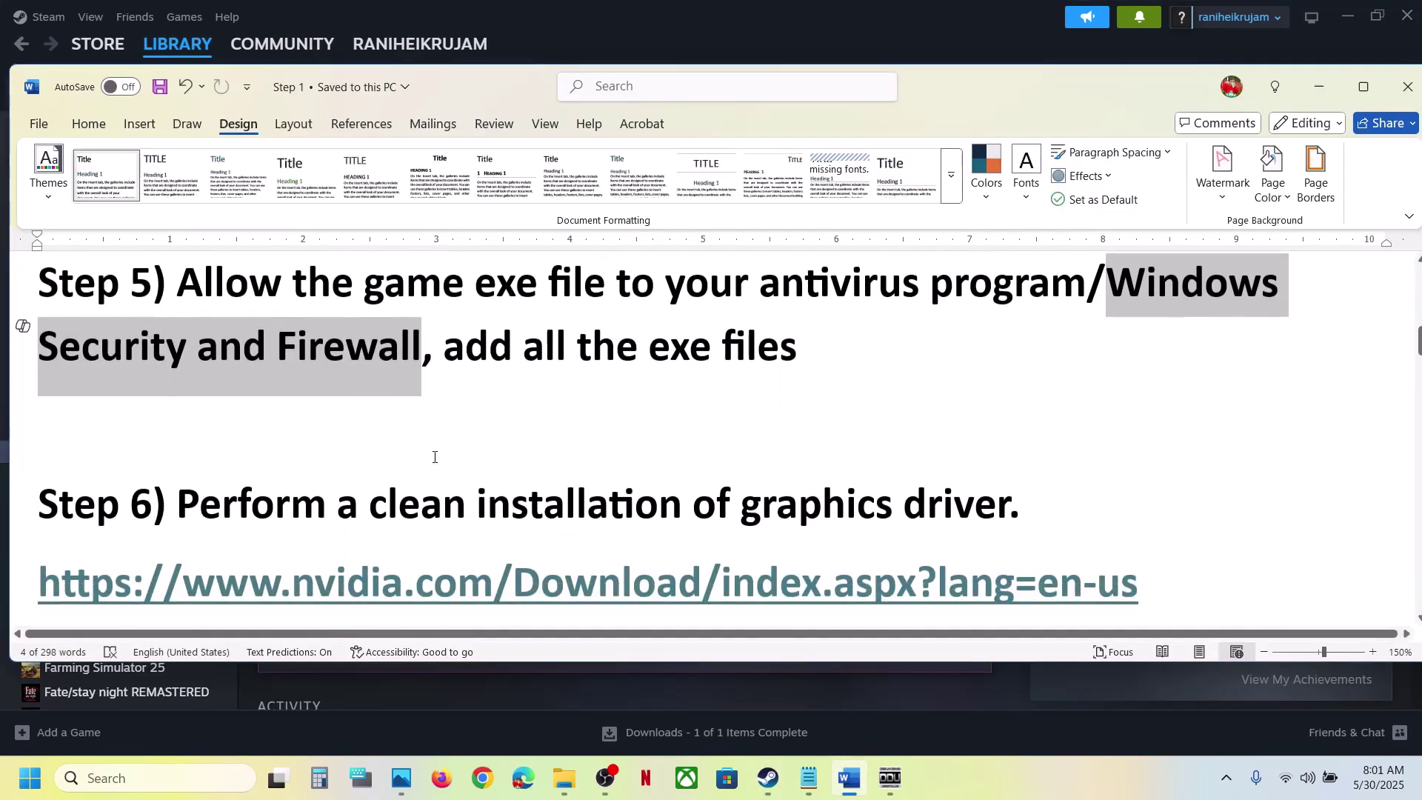
pyautogui.scroll(-1, 435, 457)
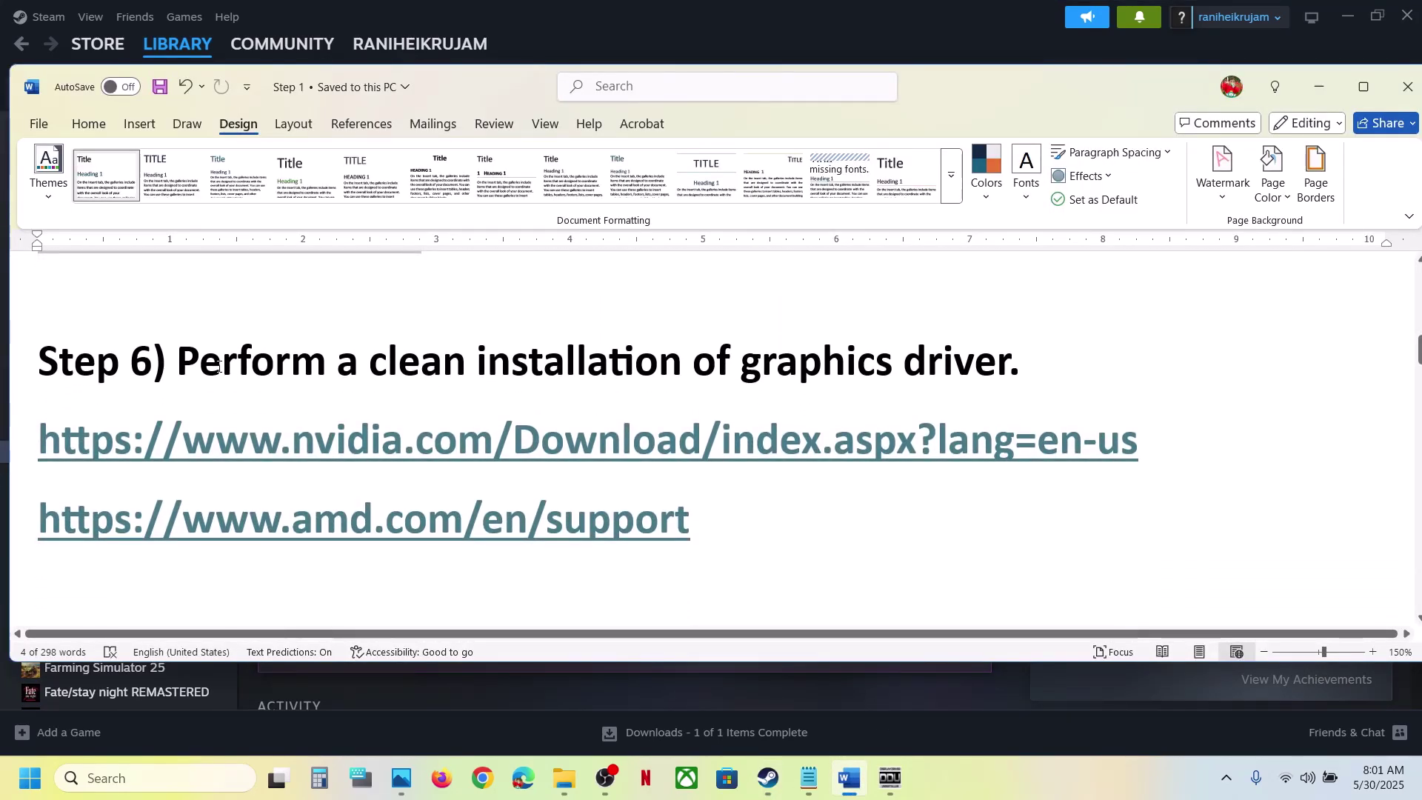
pyautogui.moveTo(222, 367); pyautogui.dragTo(972, 385)
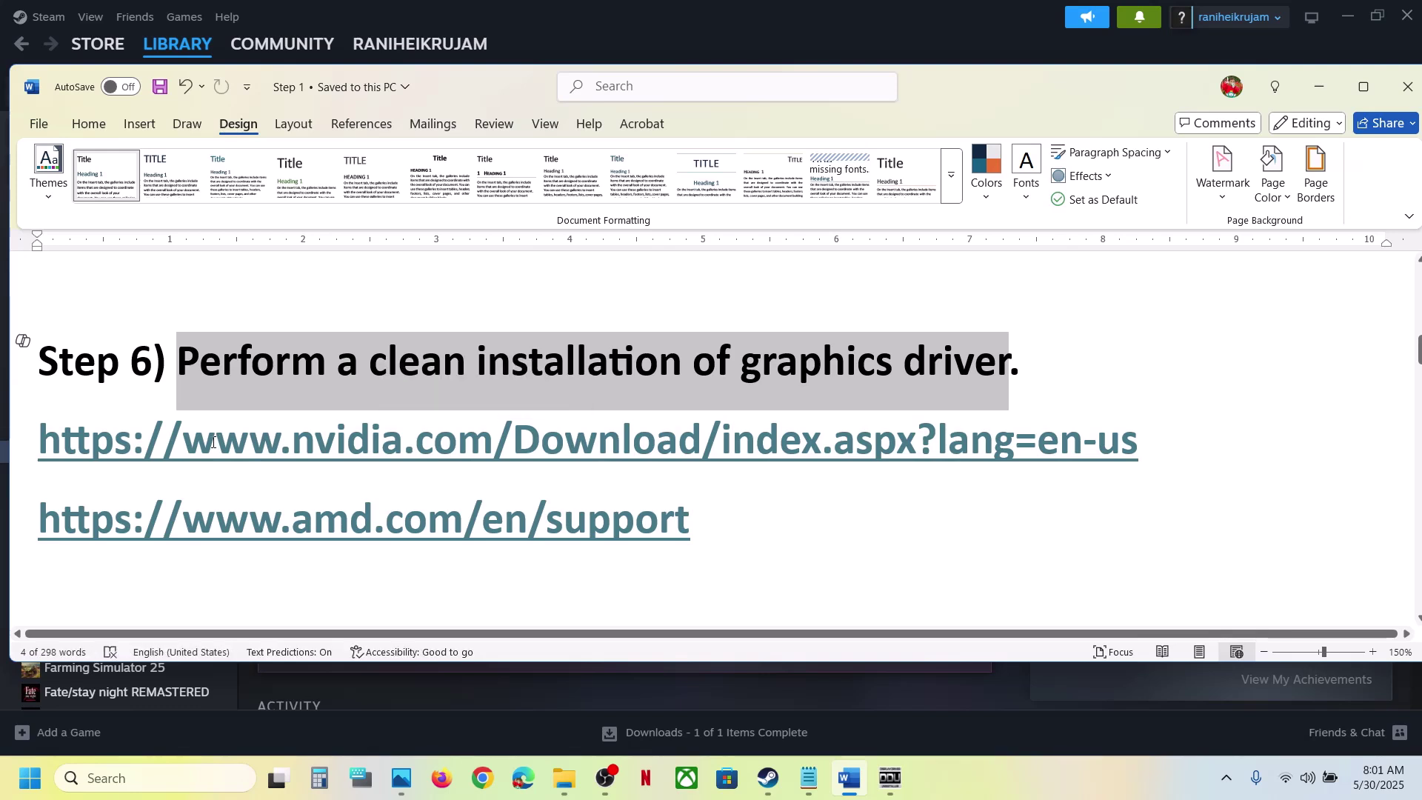
pyautogui.moveTo(216, 444); pyautogui.dragTo(755, 452)
pyautogui.moveTo(250, 522); pyautogui.dragTo(482, 526)
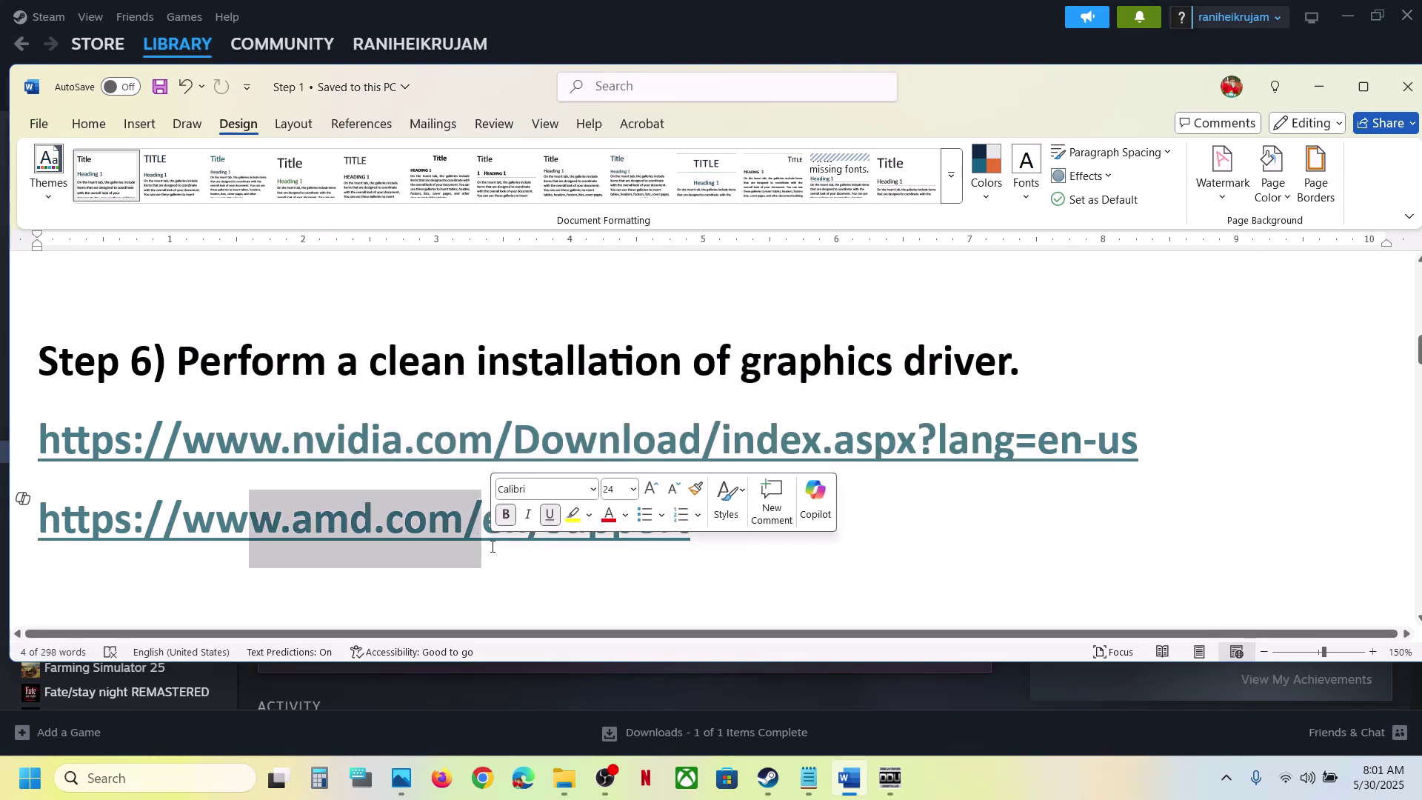
pyautogui.moveTo(474, 445); pyautogui.dragTo(630, 448)
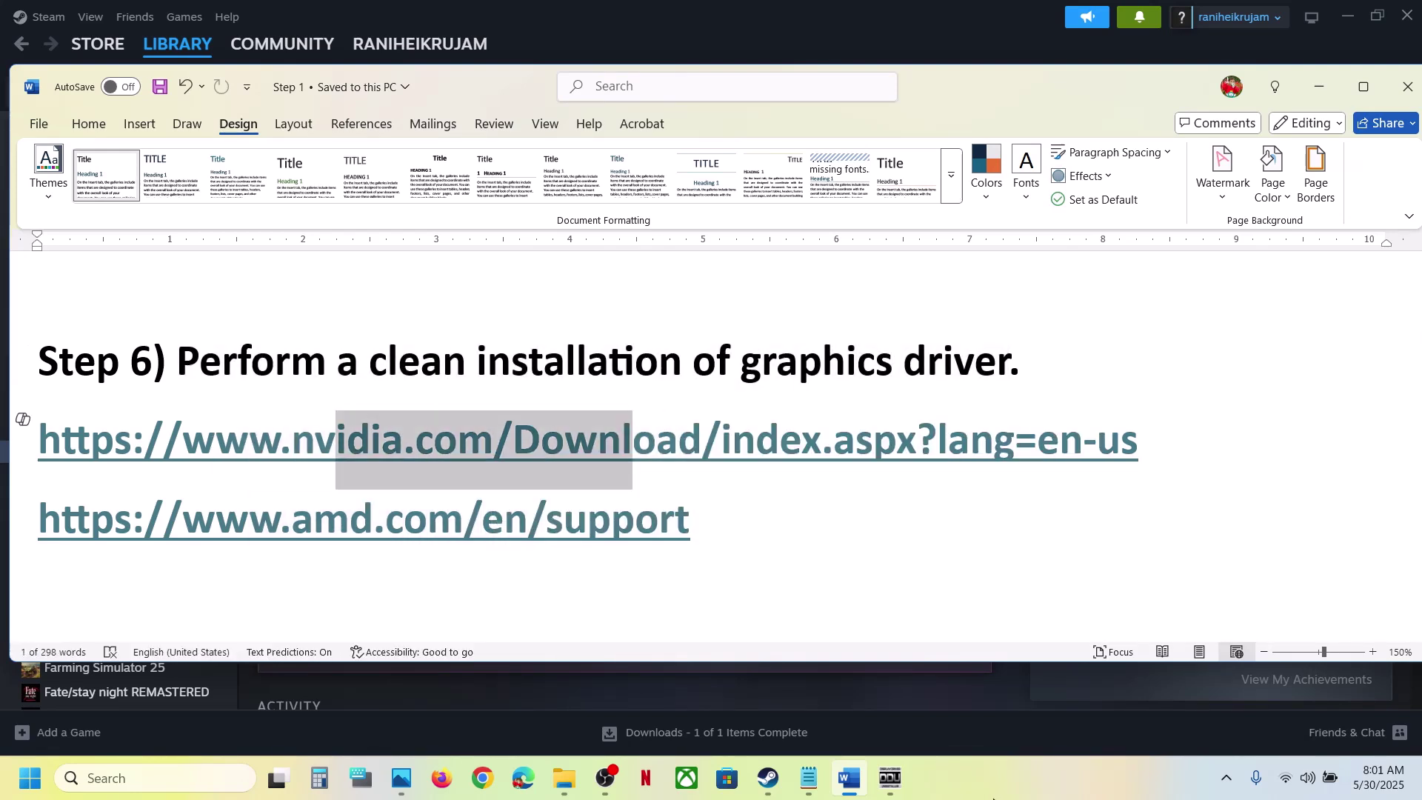
# Open the NVIDIA drivers page, select Windows 11 as the operating system and search for GeForce RTX 3050 Laptop GPU drivers
pyautogui.click(629, 448)
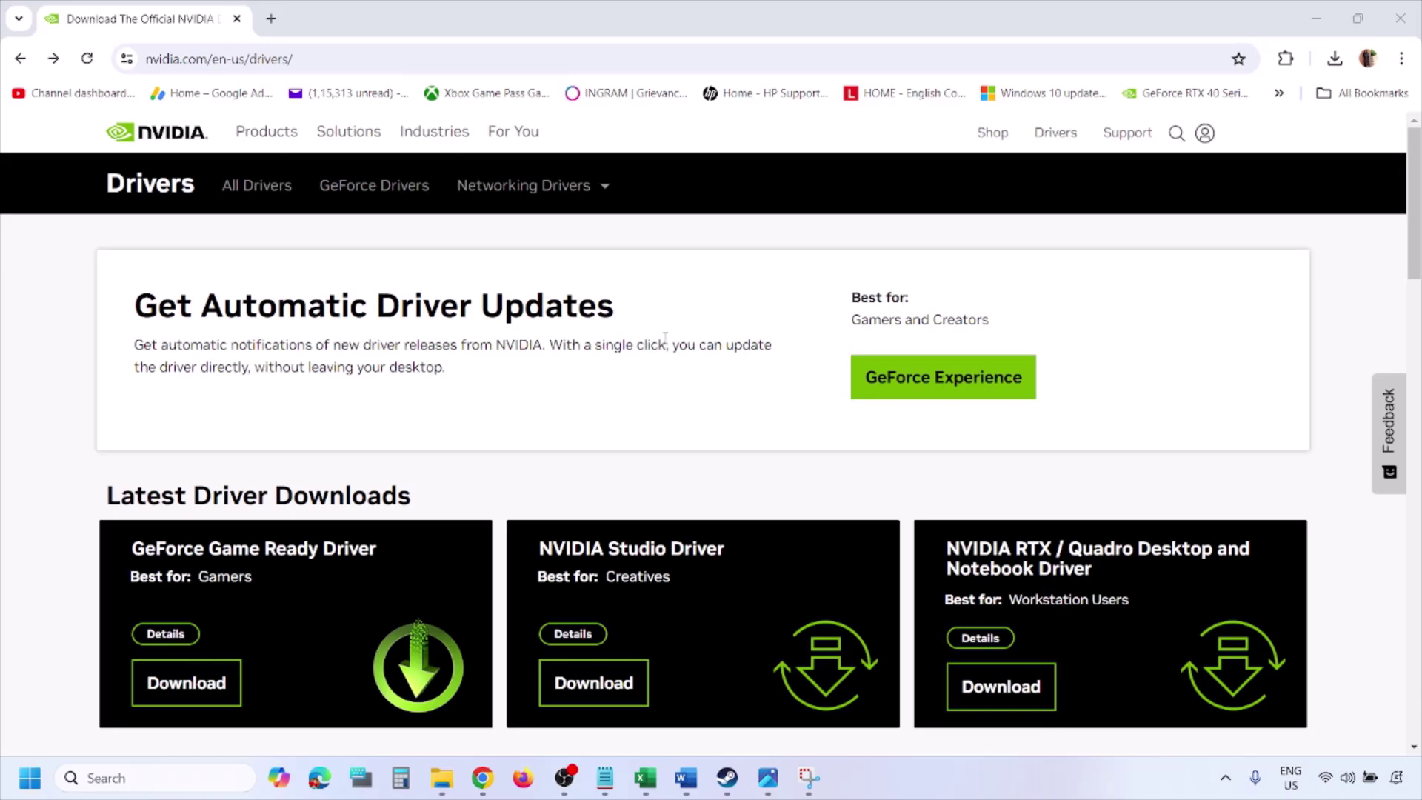
pyautogui.scroll(-10, 332, 453)
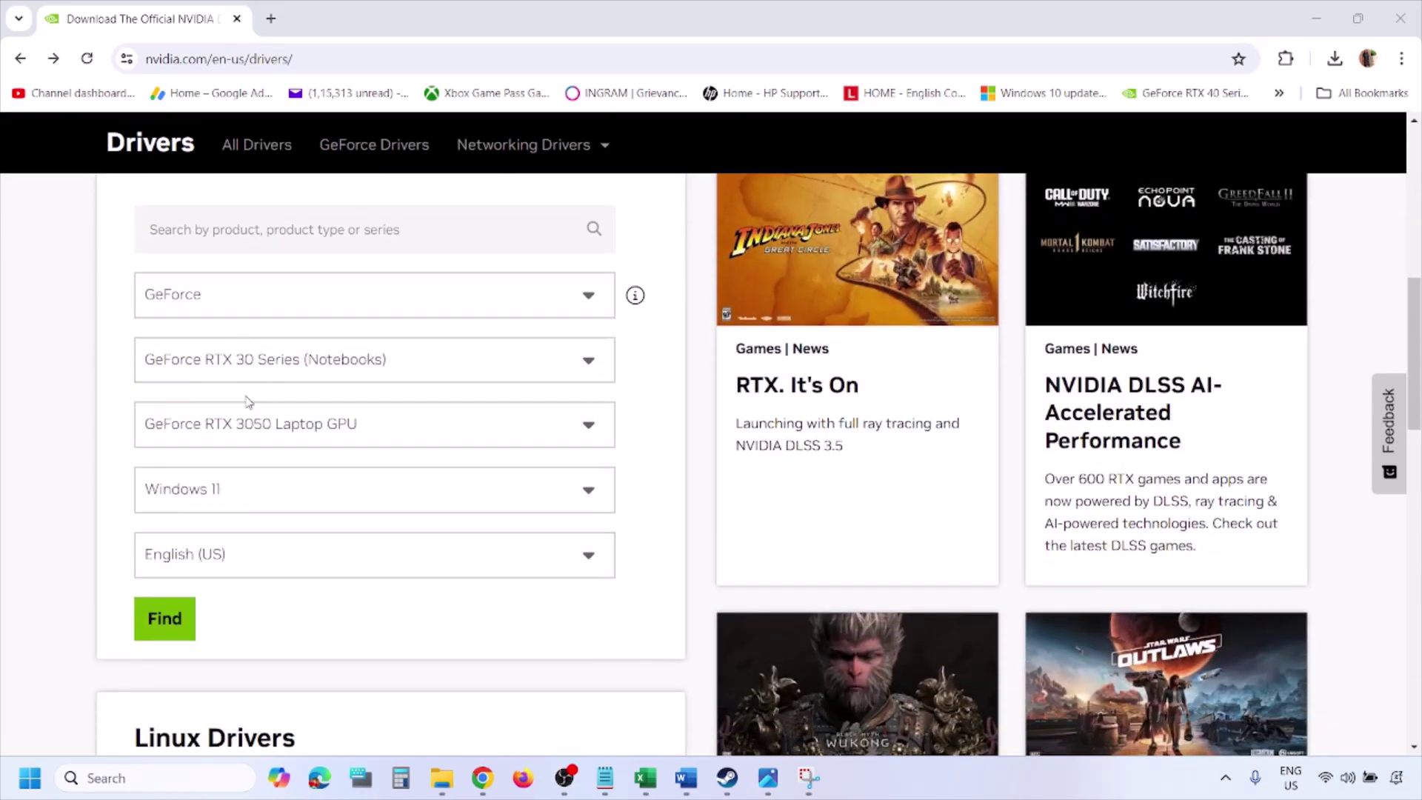
pyautogui.click(234, 492)
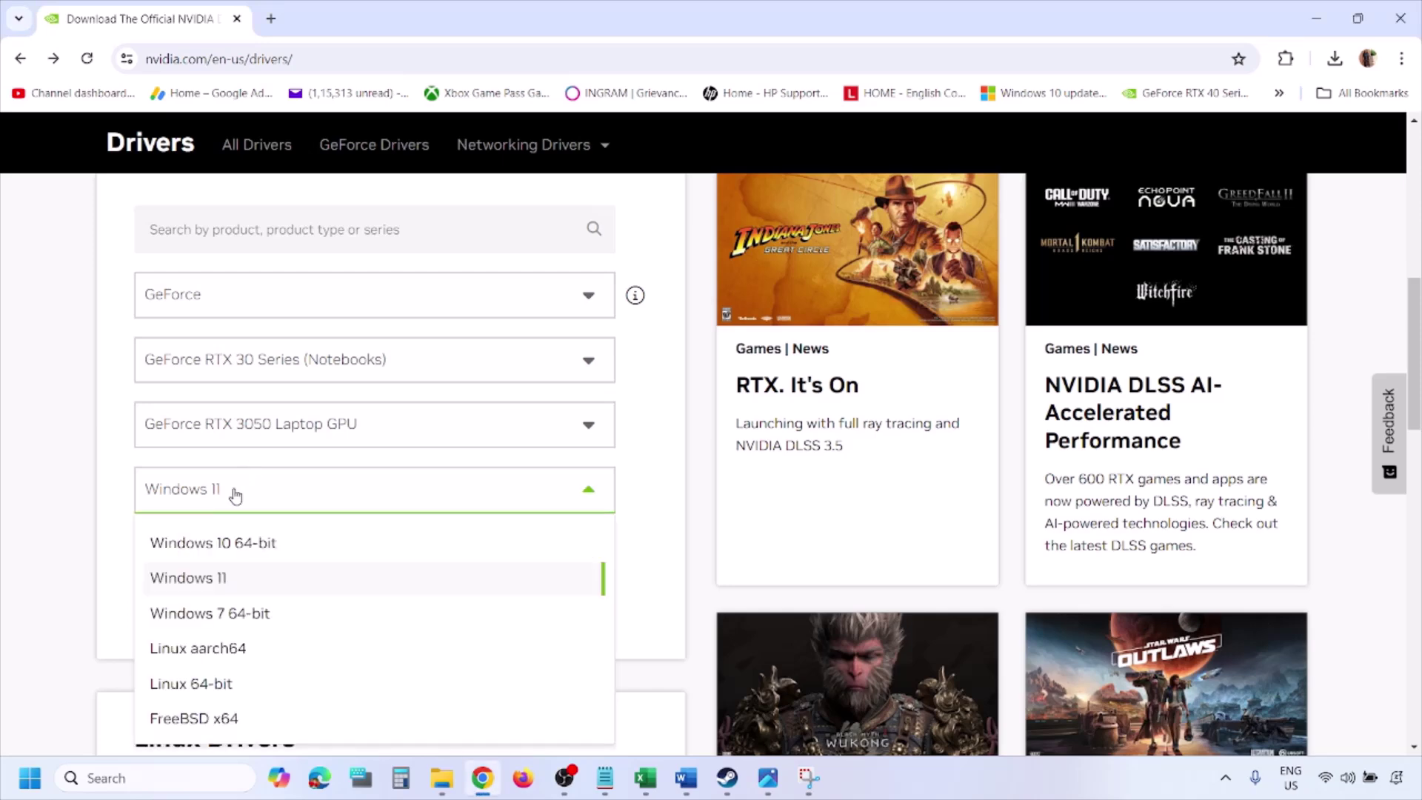
pyautogui.click(205, 579)
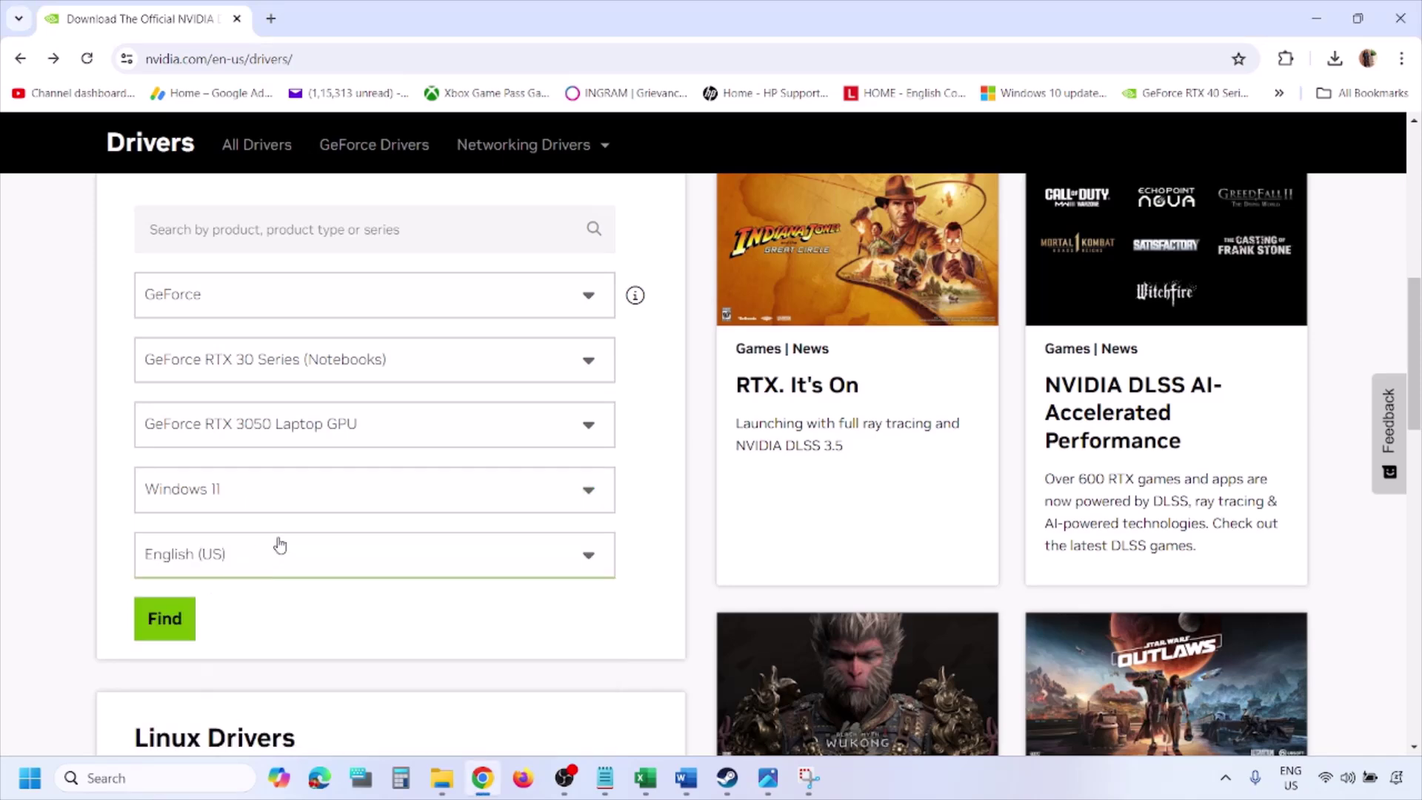
pyautogui.click(166, 621)
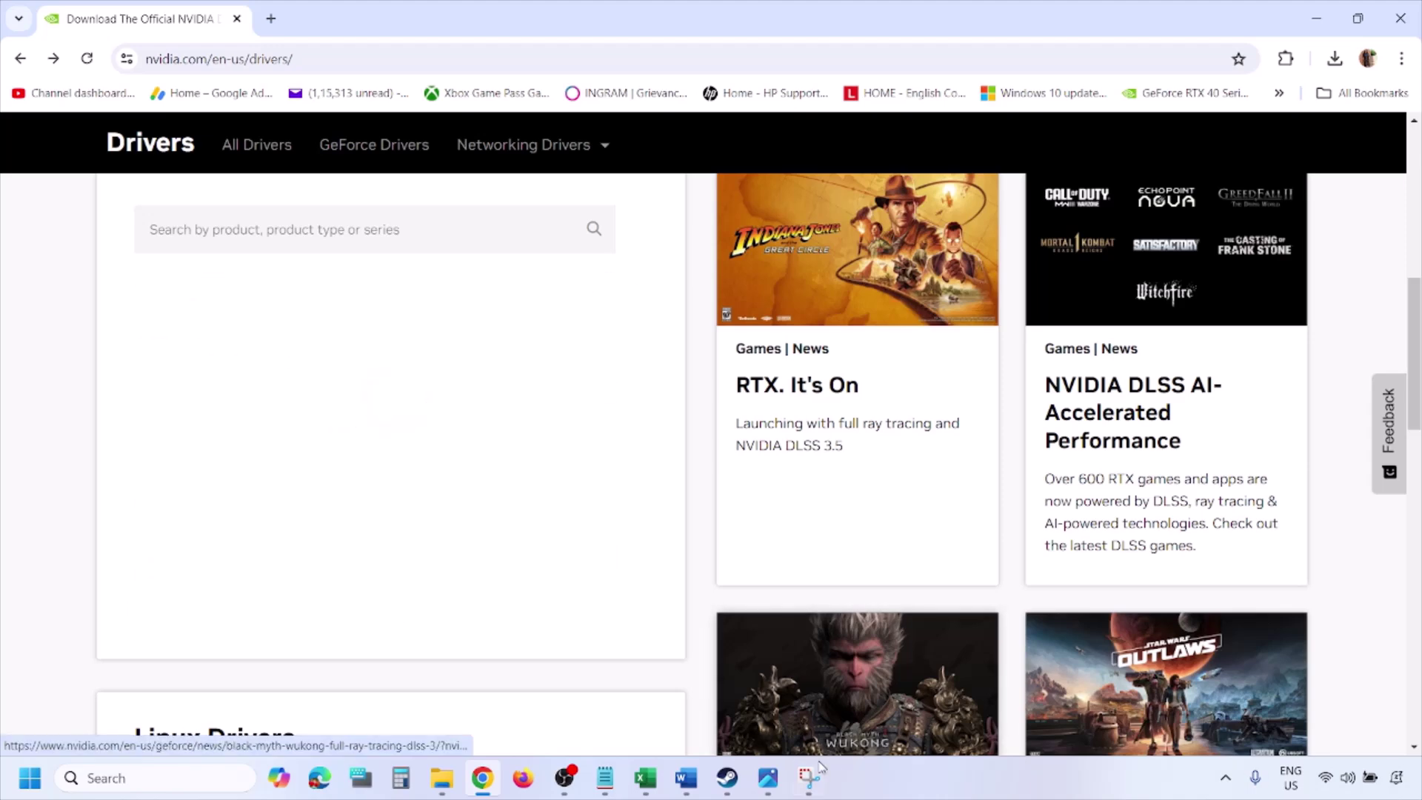
# Switch to Photos and examine the NVIDIA driver download and installer images from 1.png through 5.png, including the clean installation option
pyautogui.click(768, 779)
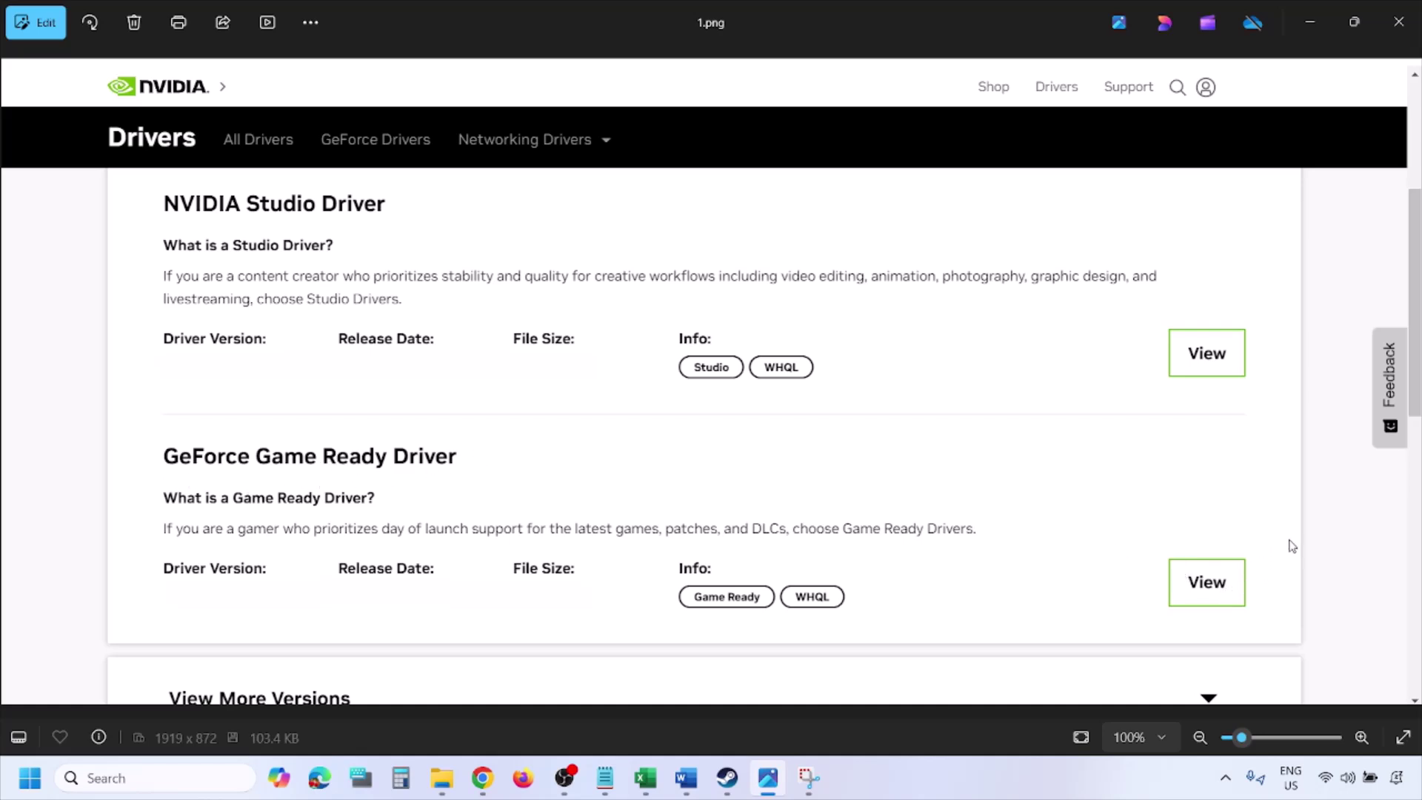
pyautogui.press('Right')
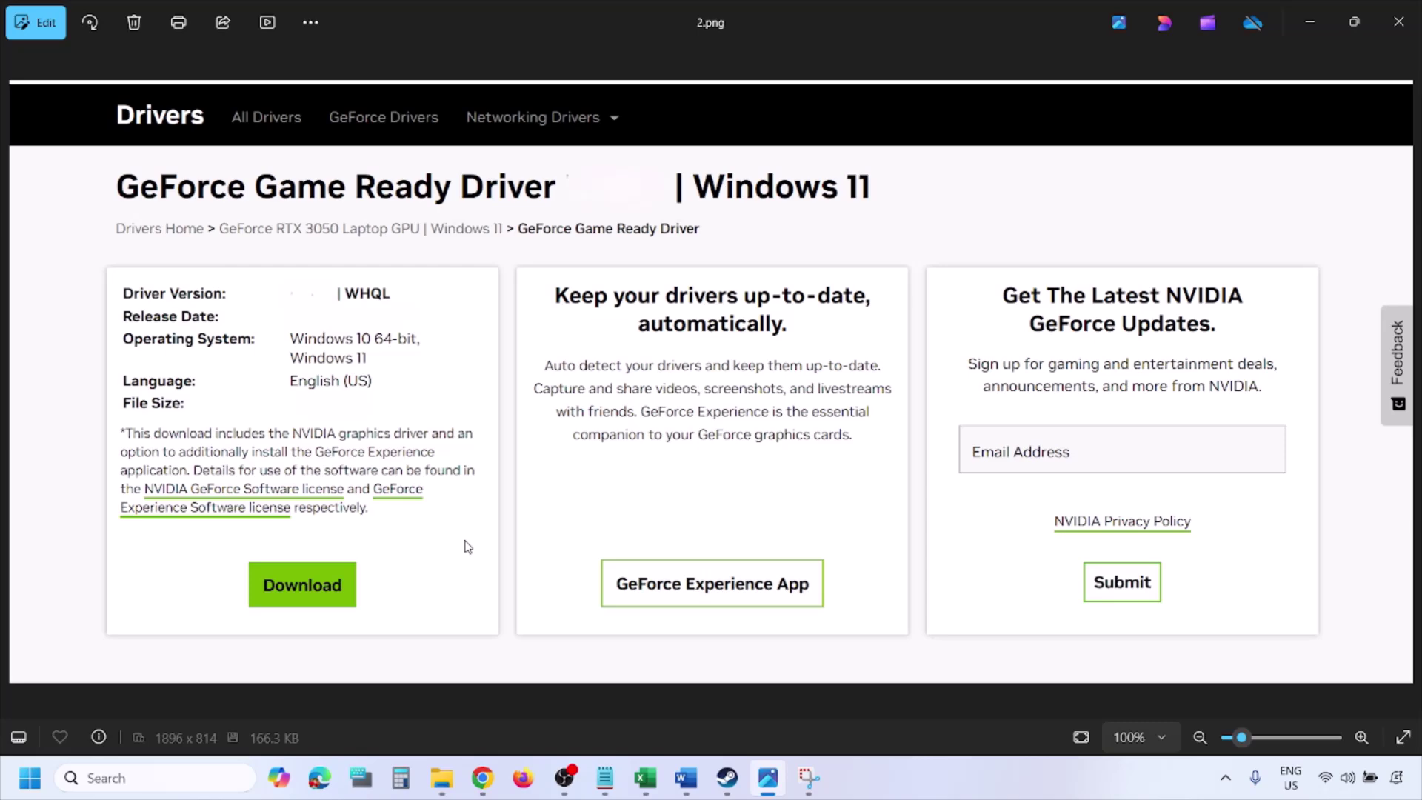
pyautogui.press('Right')
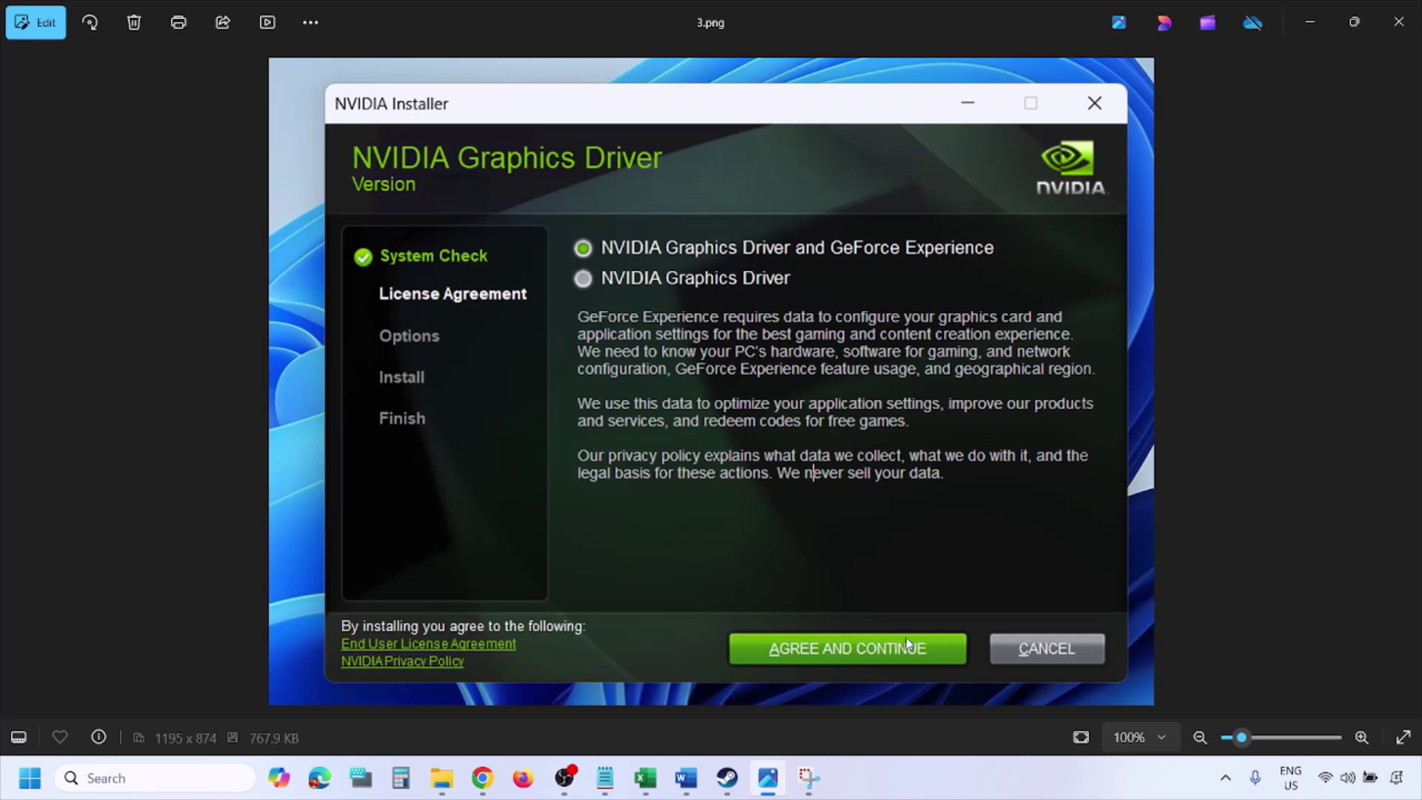
pyautogui.press('Right')
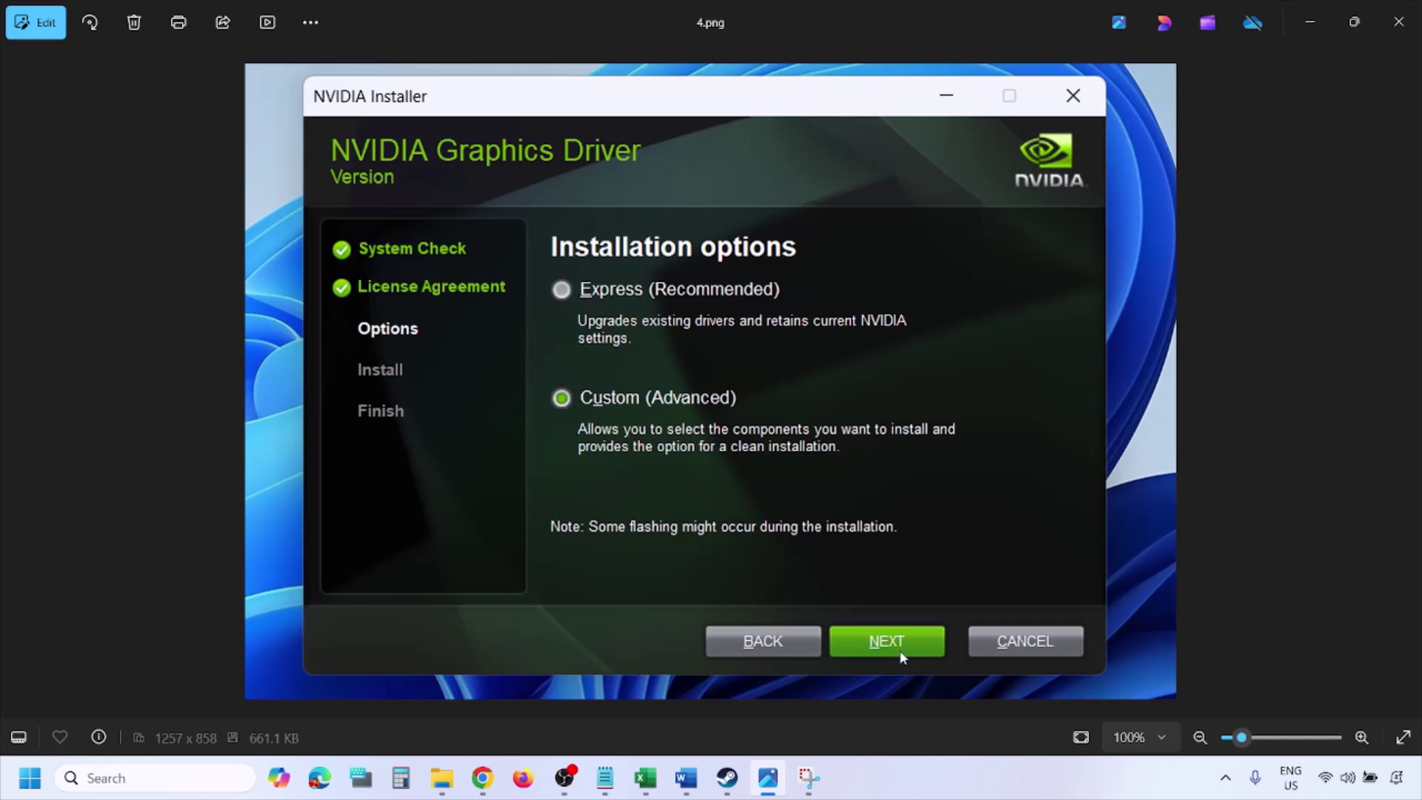
pyautogui.press('Right')
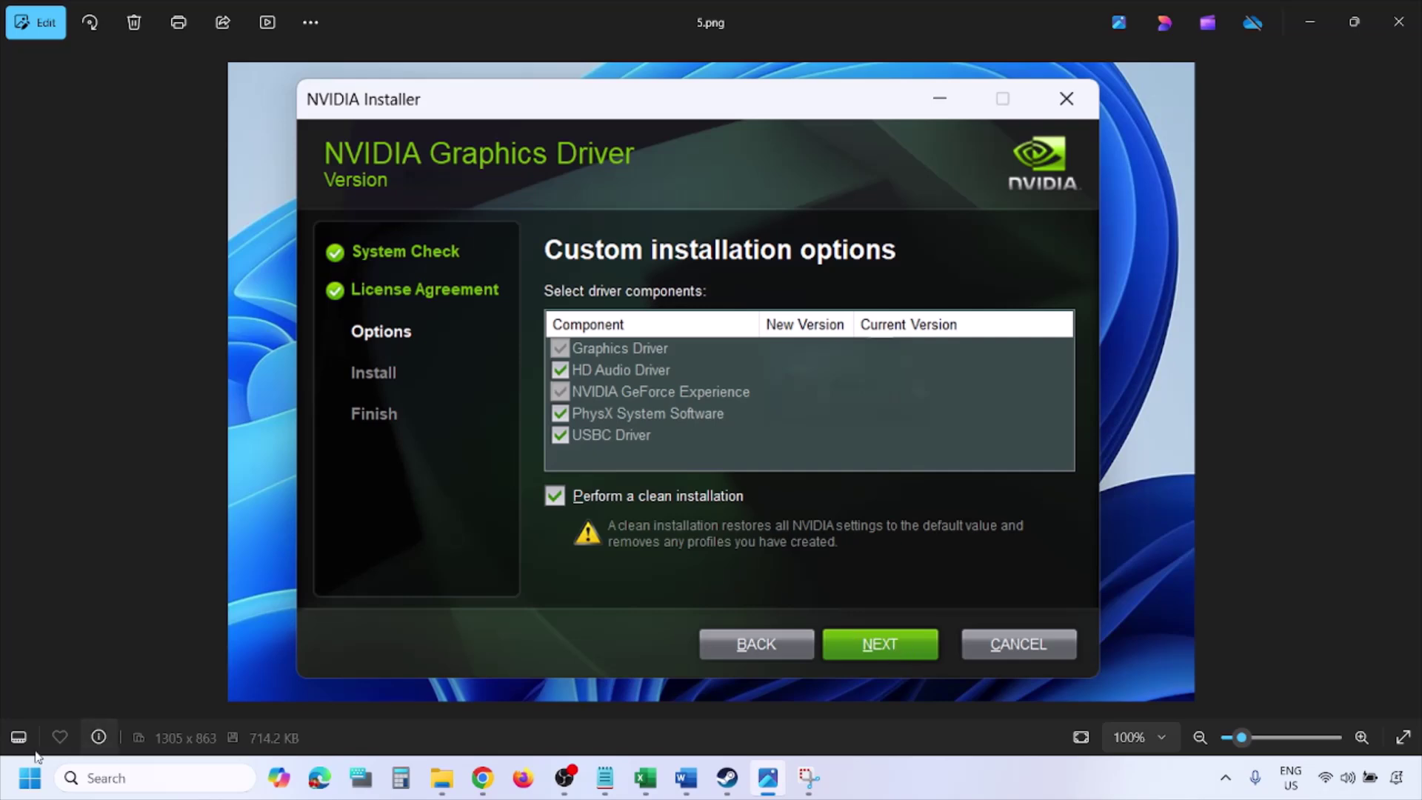
# Check the computer's power options for a restart and dismiss them
pyautogui.click(30, 778)
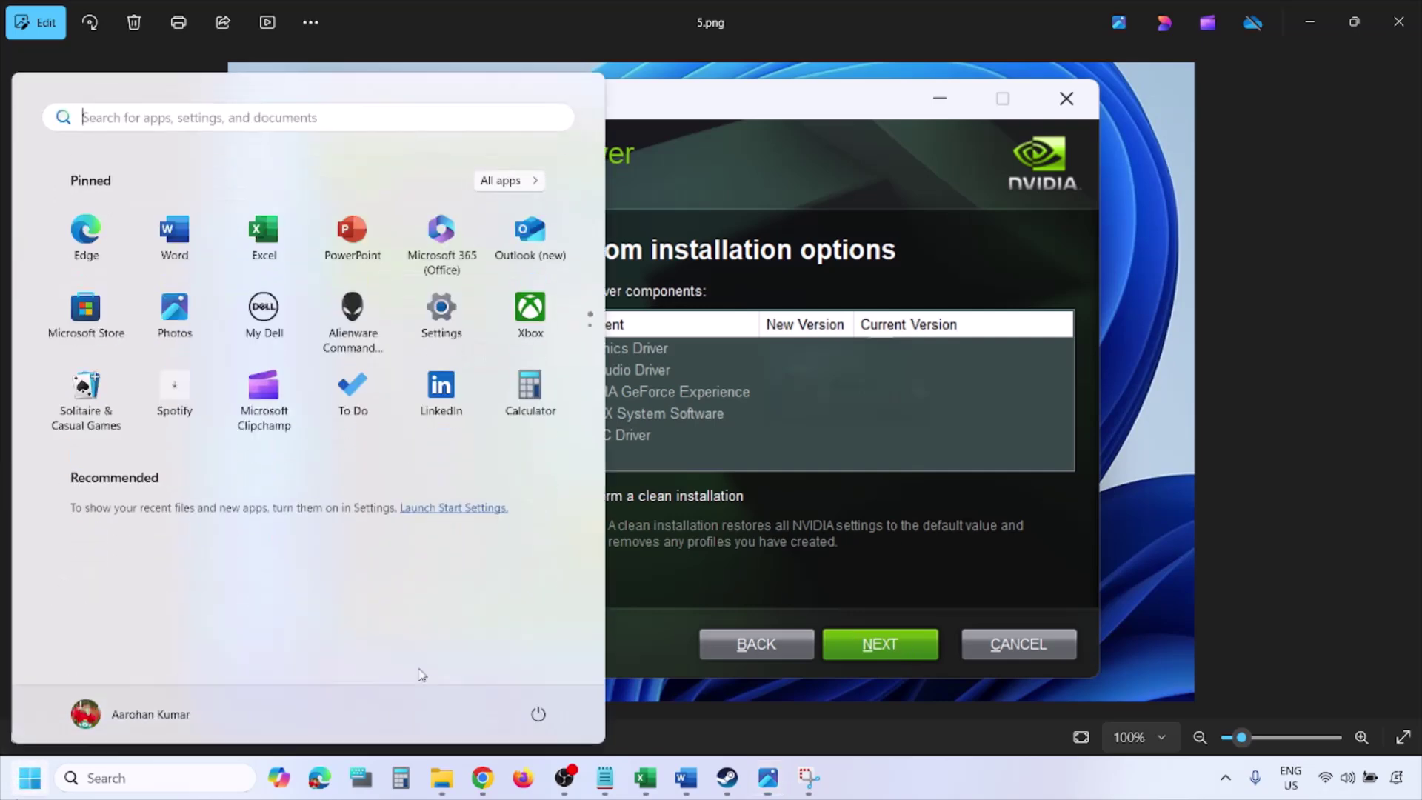
pyautogui.click(538, 714)
pyautogui.press('Escape')
pyautogui.press('Escape')
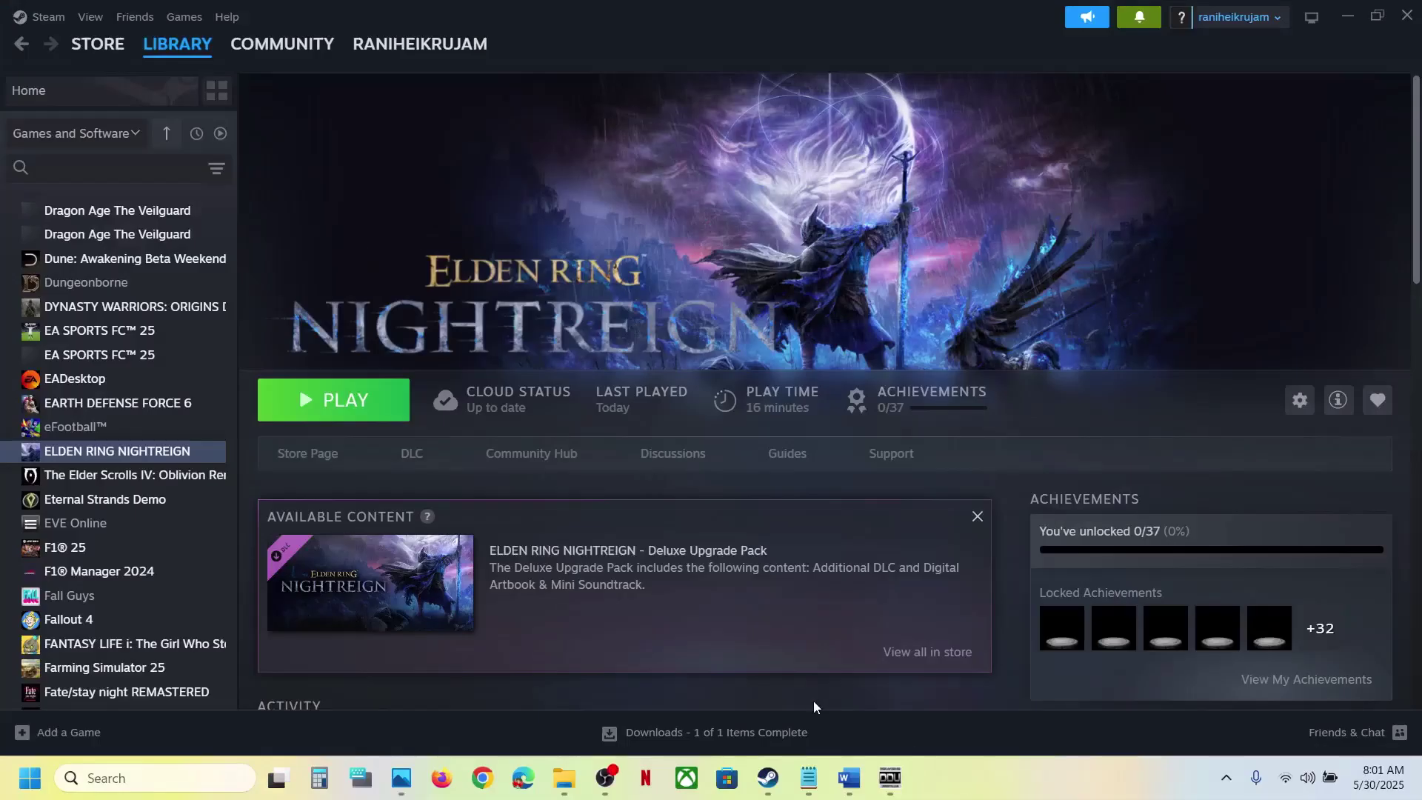
# Return to the Word document and read Step 7 on cleaning and reinstalling the graphics driver with Display Driver Uninstaller
pyautogui.click(849, 777)
pyautogui.scroll(-3, 560, 453)
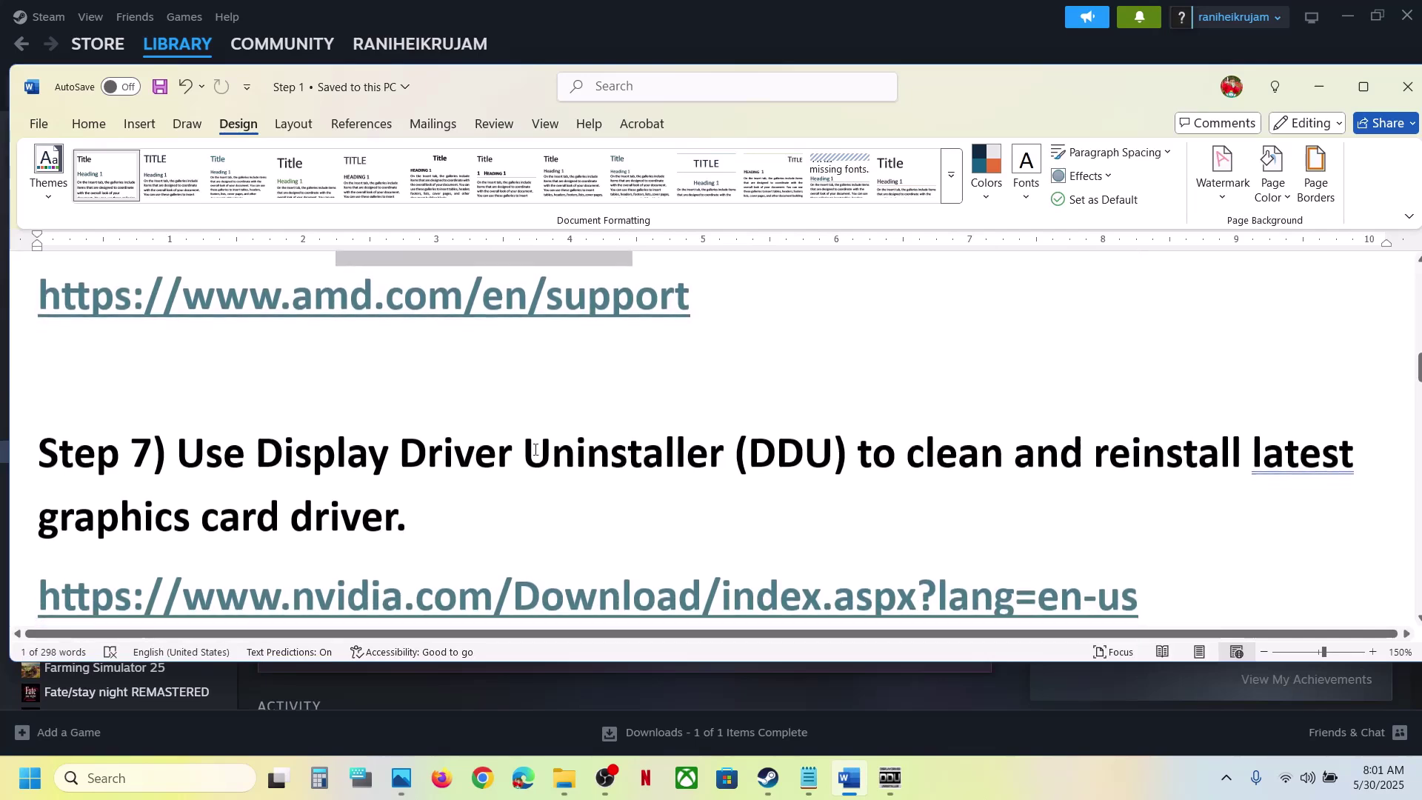
pyautogui.moveTo(201, 463); pyautogui.dragTo(598, 465)
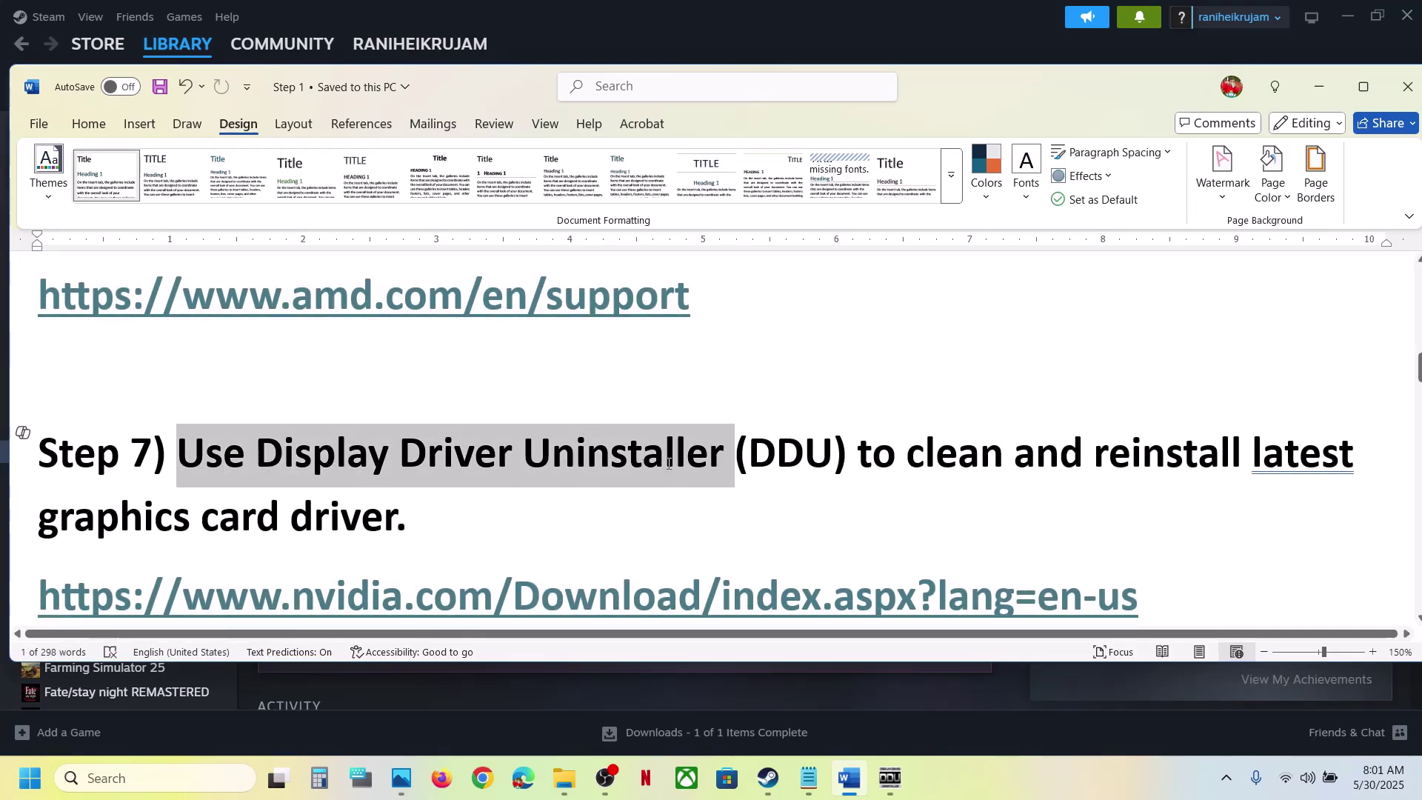
pyautogui.moveTo(860, 462); pyautogui.dragTo(371, 514)
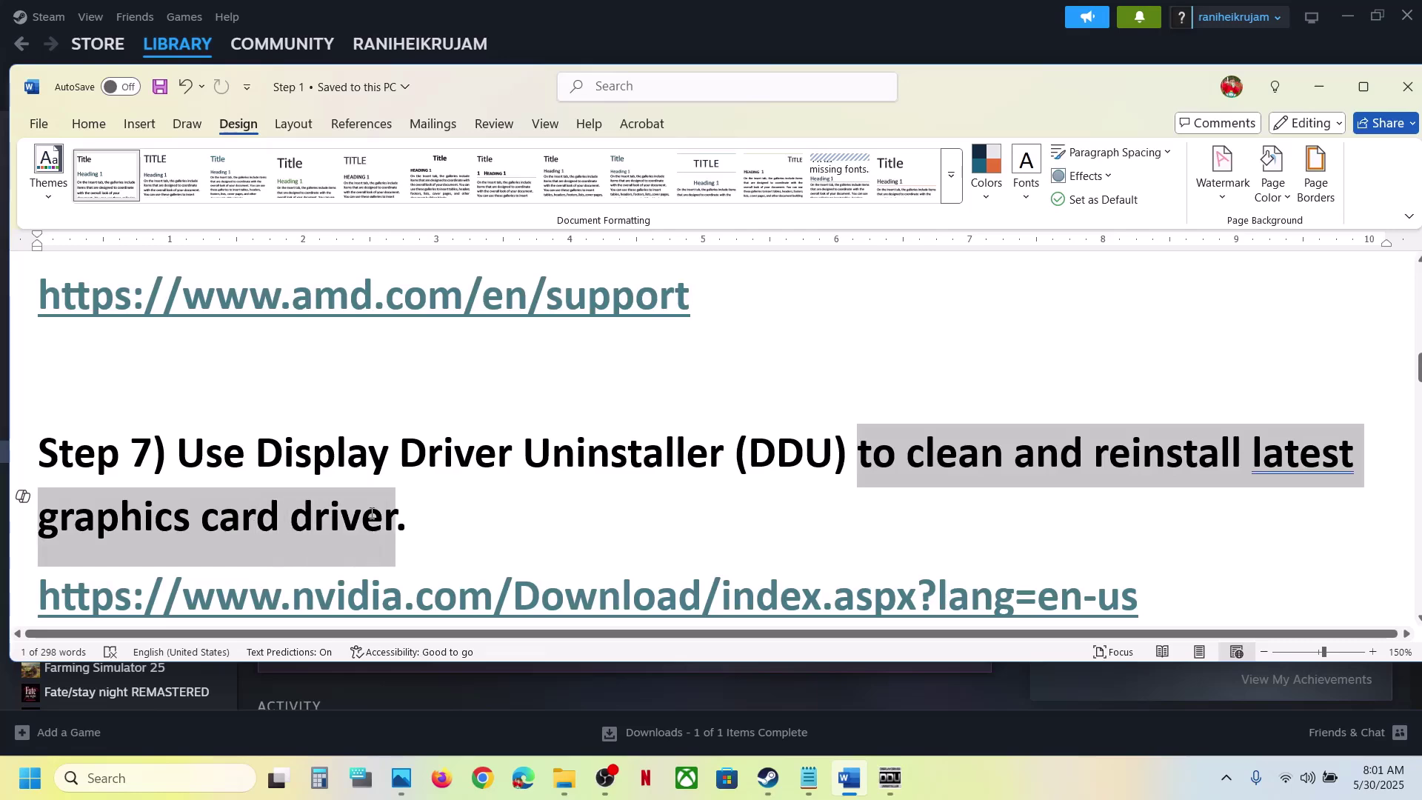
pyautogui.click(372, 513)
pyautogui.scroll(-2, 375, 522)
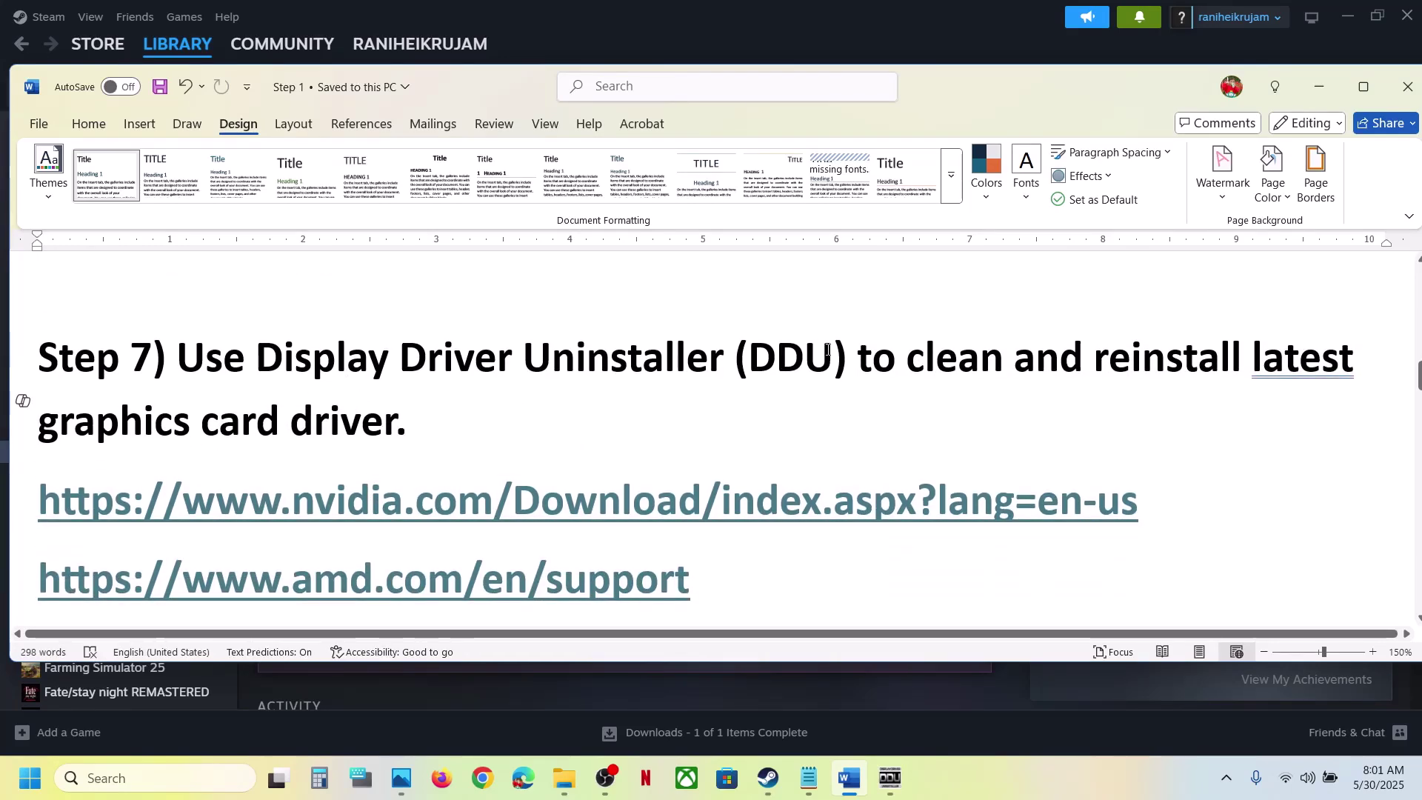
# Copy "Display Driver Uninstaller (DDU)" from the Step 7 heading and search Google for it in Chrome
pyautogui.moveTo(846, 359); pyautogui.dragTo(274, 361)
pyautogui.hotkey('ctrl', 'c')
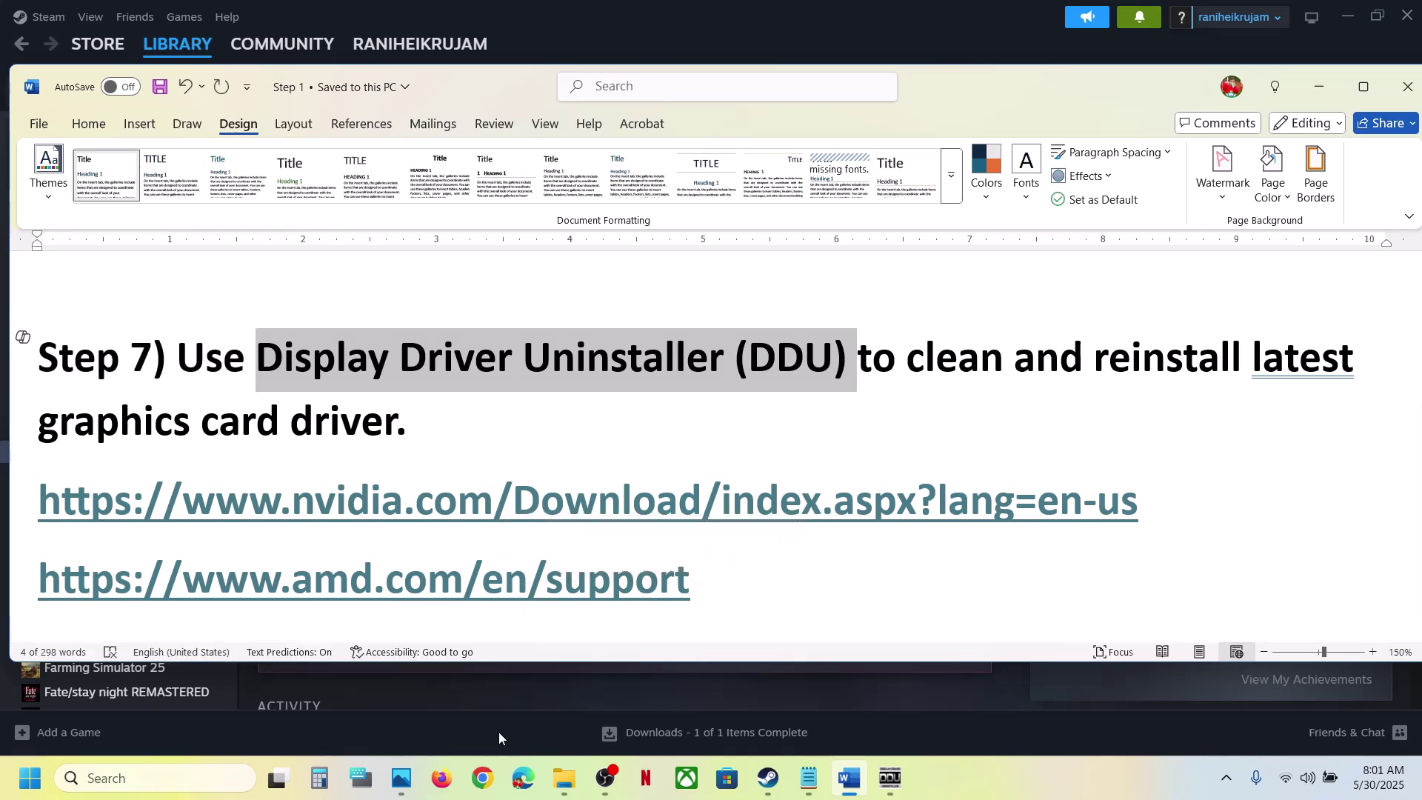
pyautogui.click(487, 768)
pyautogui.hotkey('ctrl', 'v')
pyautogui.press('Return')
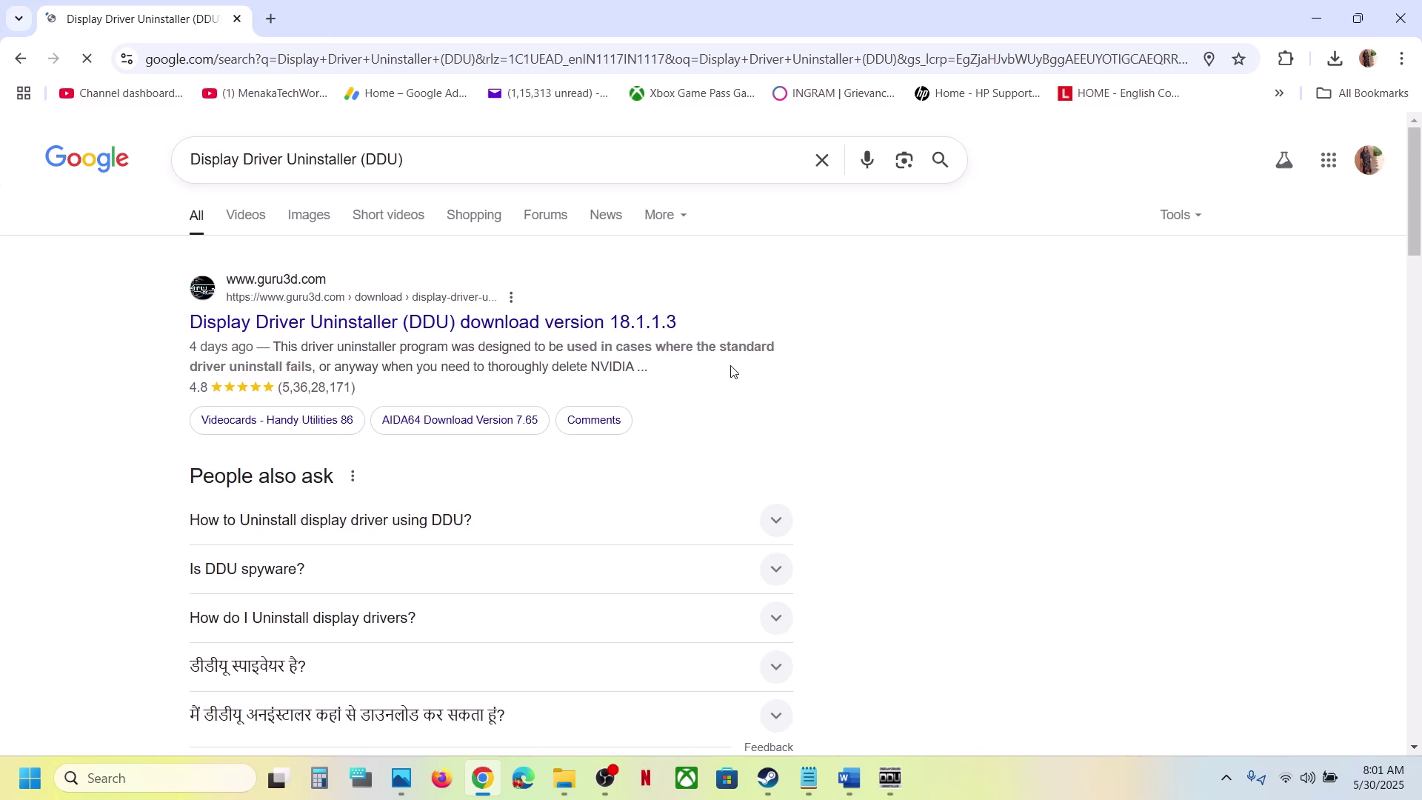
# Switch to Display Driver Uninstaller, choose NVIDIA as the GPU device and return to the Google results in Chrome
pyautogui.click(888, 778)
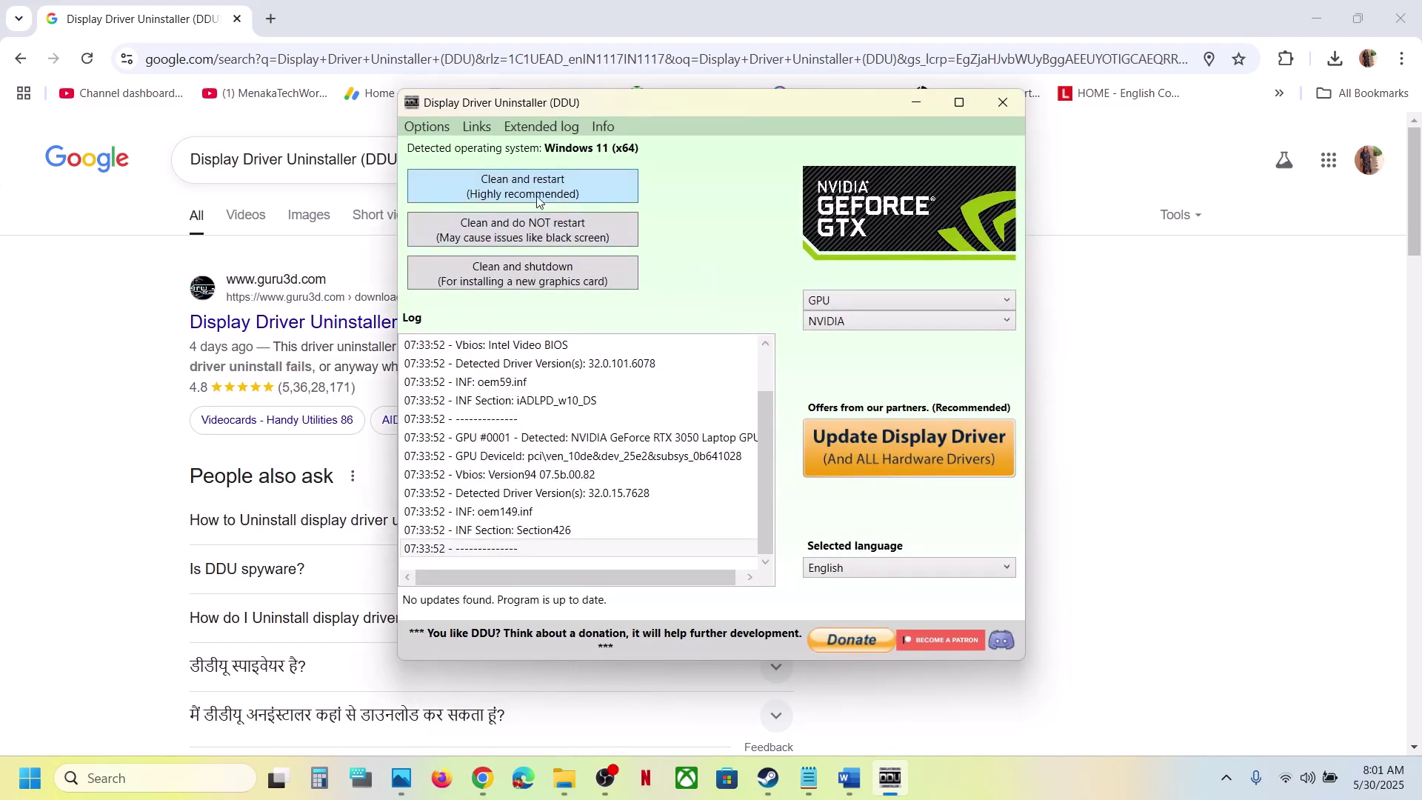
pyautogui.click(874, 330)
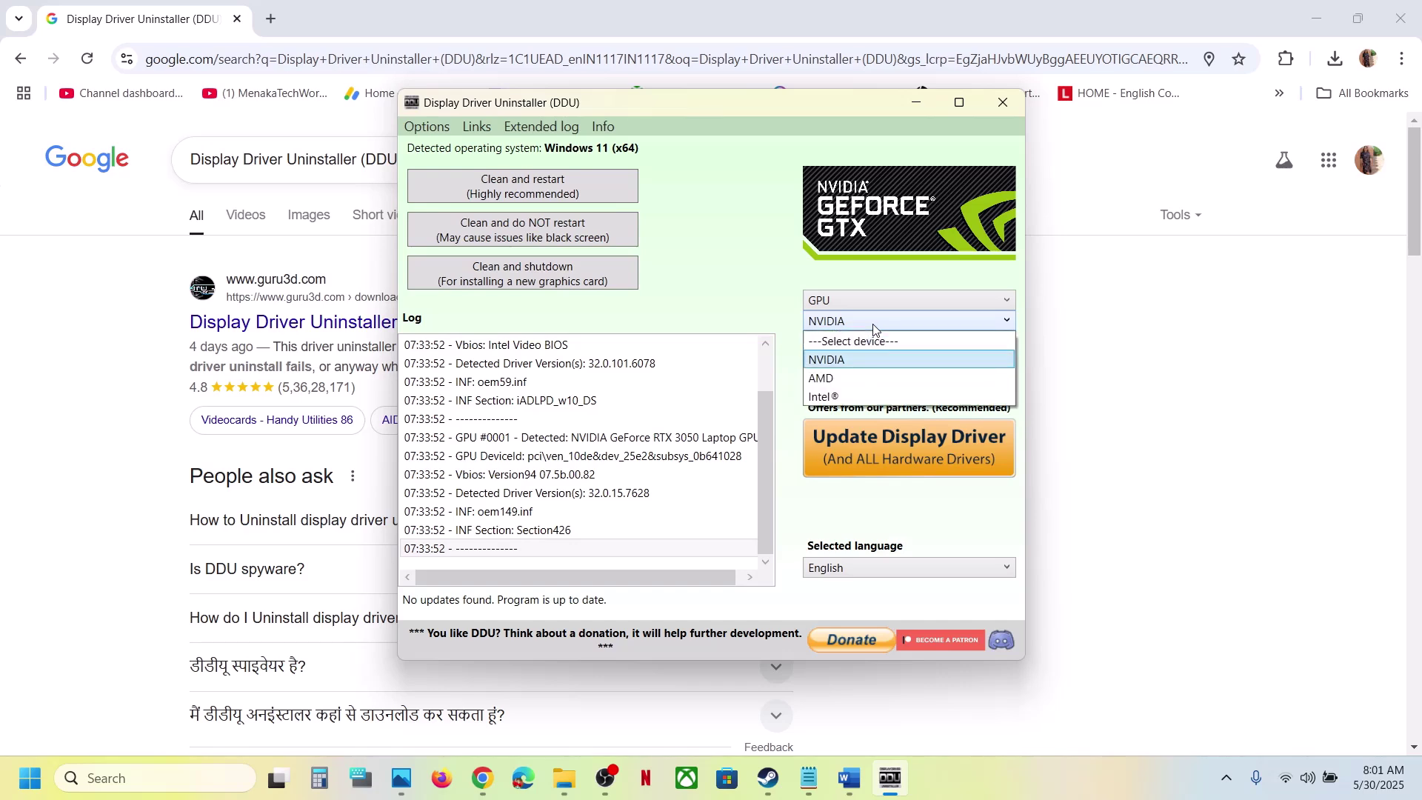
pyautogui.click(856, 354)
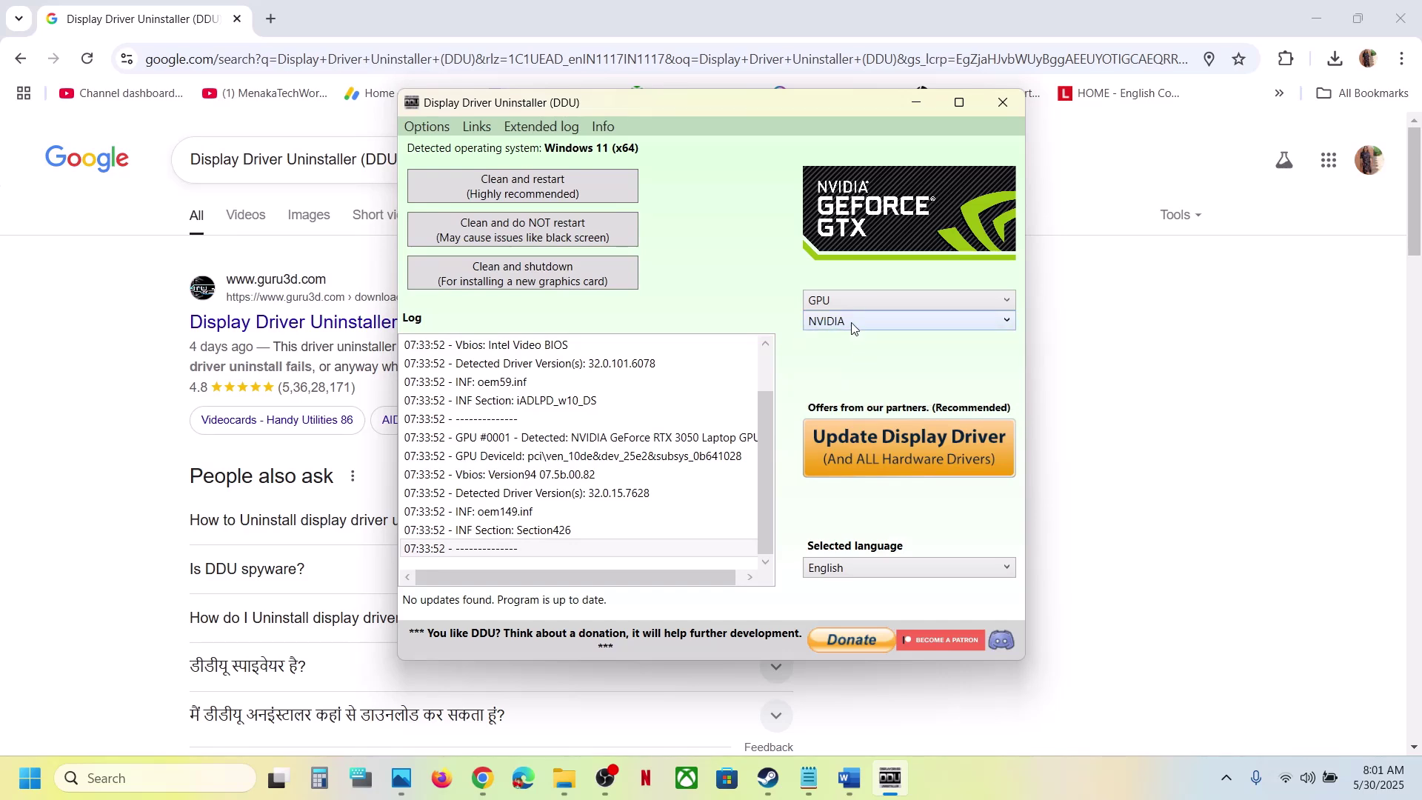
pyautogui.click(856, 326)
pyautogui.click(853, 361)
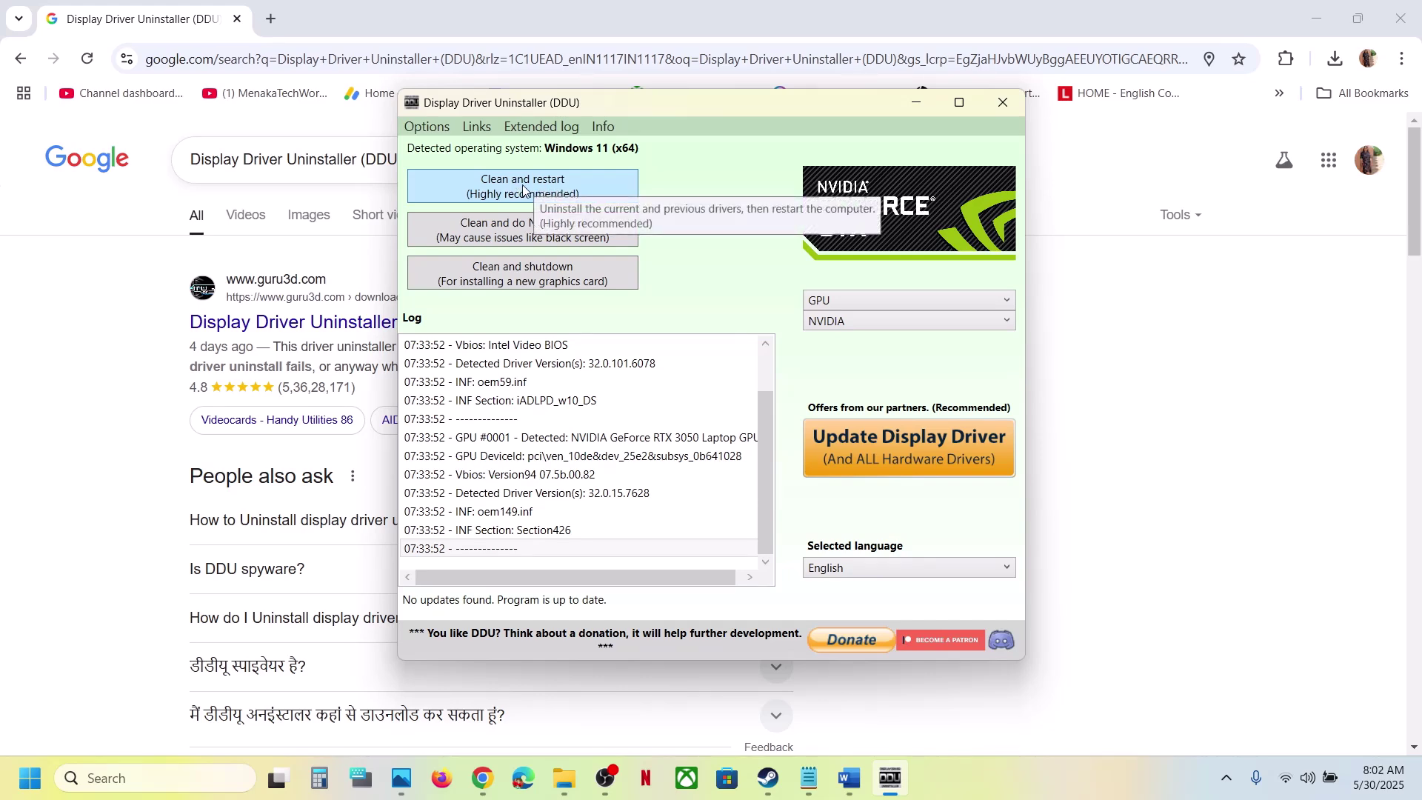
pyautogui.click(64, 414)
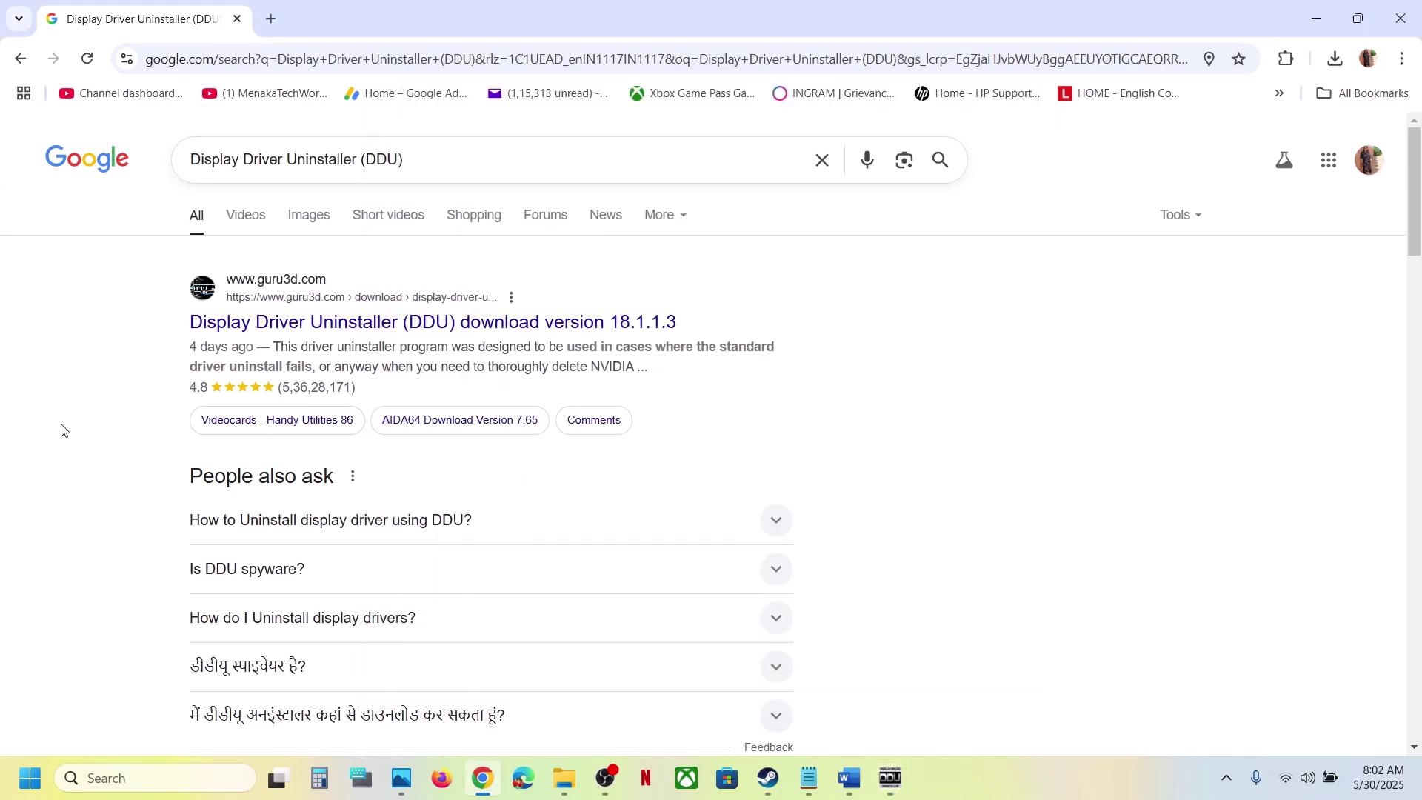
pyautogui.click(30, 778)
pyautogui.click(966, 674)
# Switch back to the Word document and review the NVIDIA and AMD driver links under Step 7
pyautogui.click(850, 778)
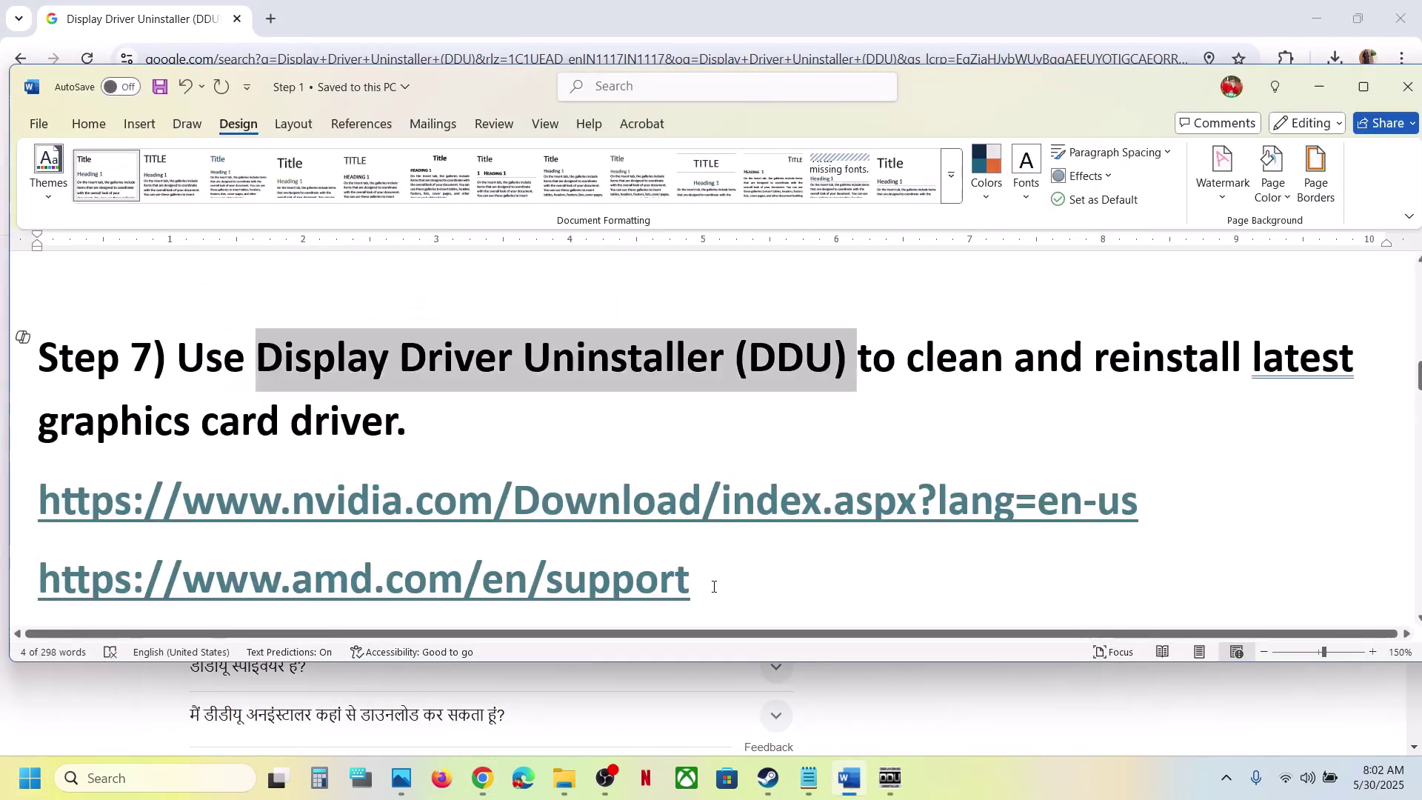
pyautogui.moveTo(262, 492); pyautogui.dragTo(561, 508)
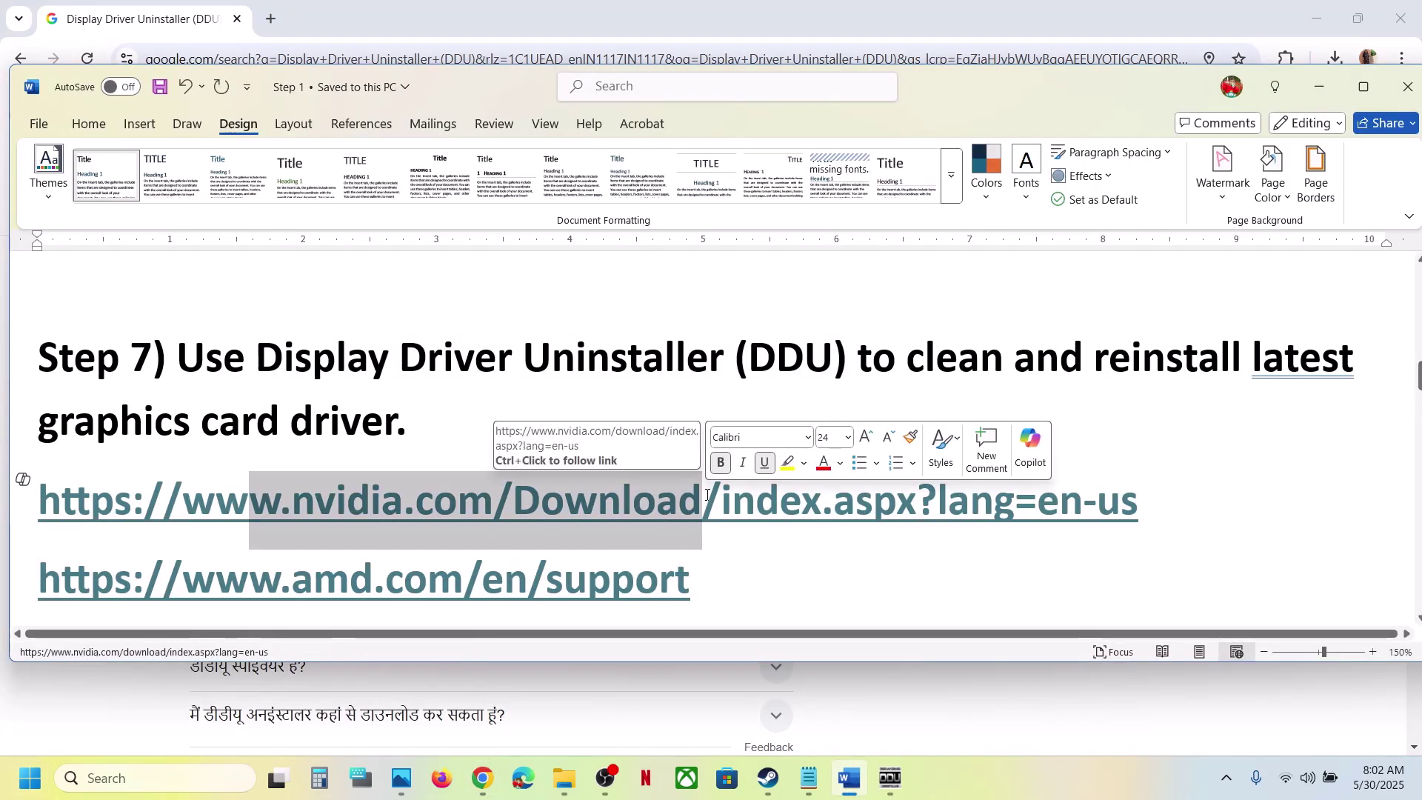
pyautogui.scroll(-1, 563, 508)
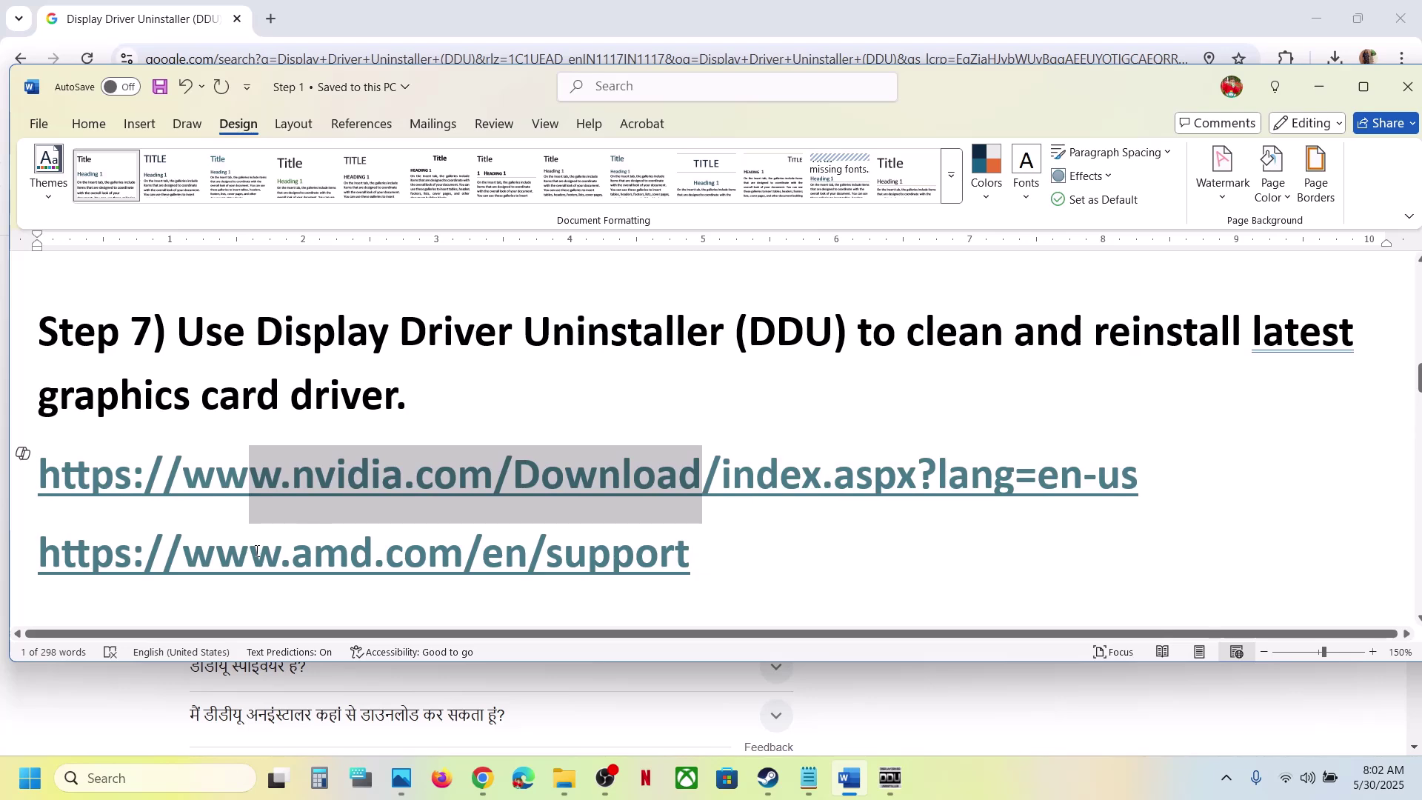
pyautogui.moveTo(255, 557); pyautogui.dragTo(564, 559)
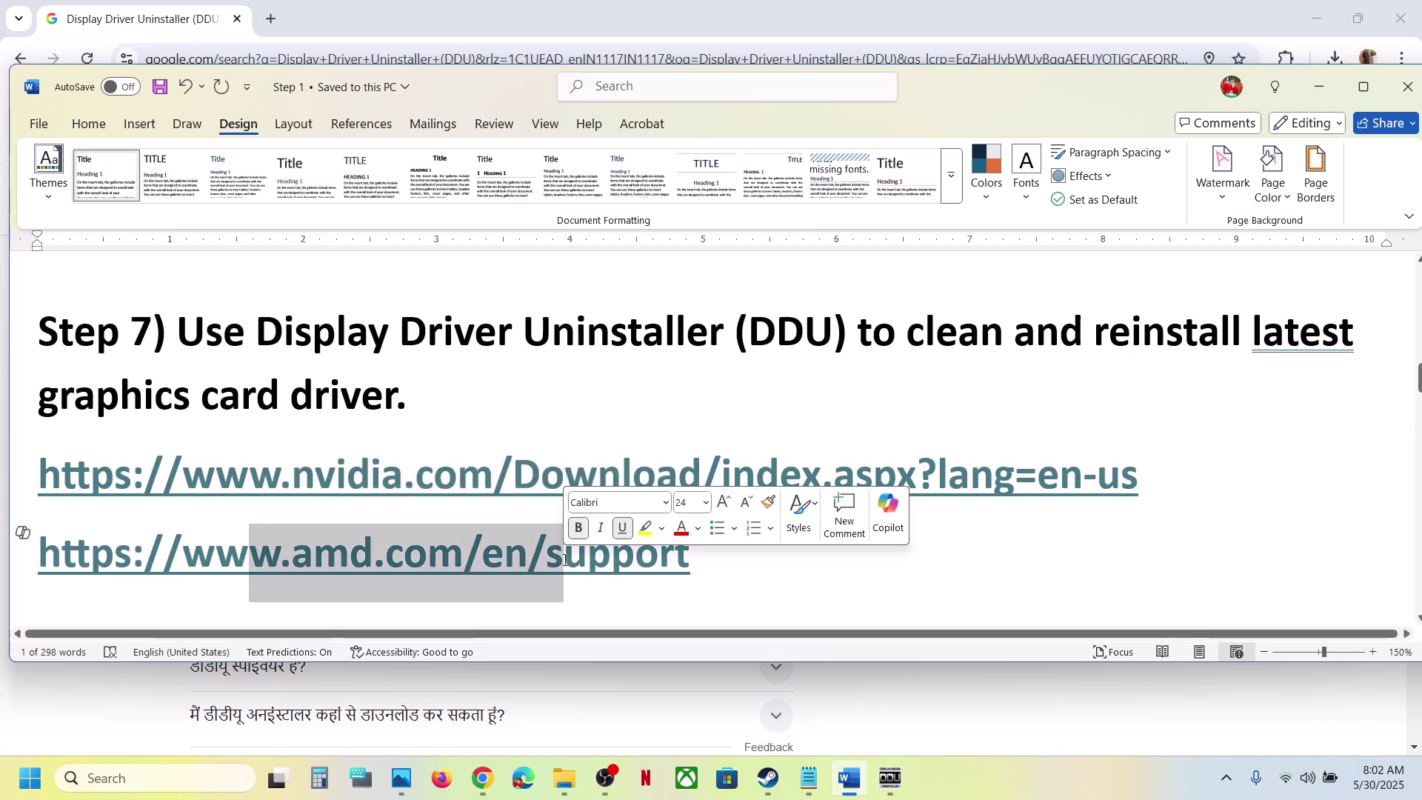
pyautogui.click(378, 404)
# View the power options once more, dismiss them and highlight the Step 7 text through the NVIDIA link in the Word document
pyautogui.press('super')
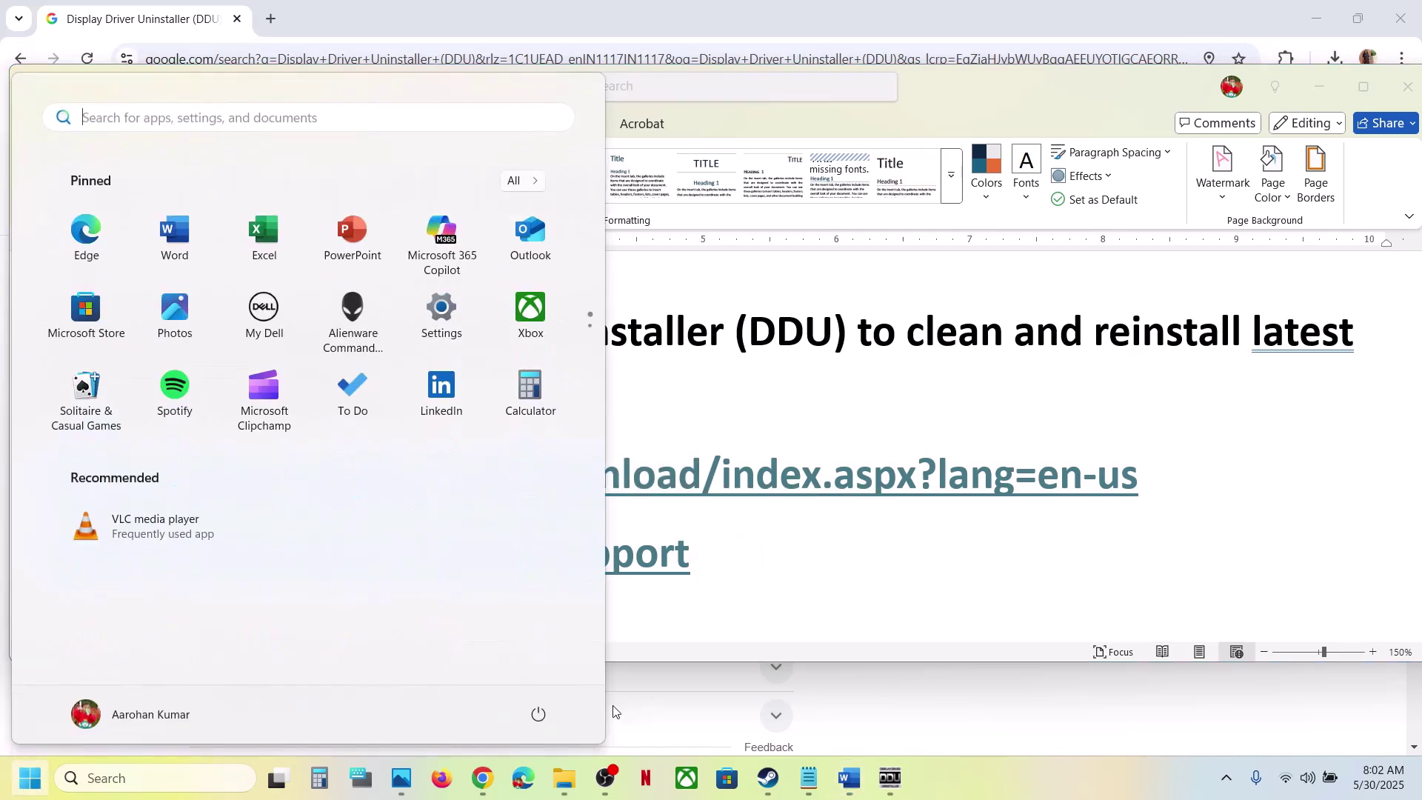
pyautogui.click(539, 714)
pyautogui.press('Escape')
pyautogui.click(898, 531)
pyautogui.moveTo(178, 331); pyautogui.dragTo(545, 460)
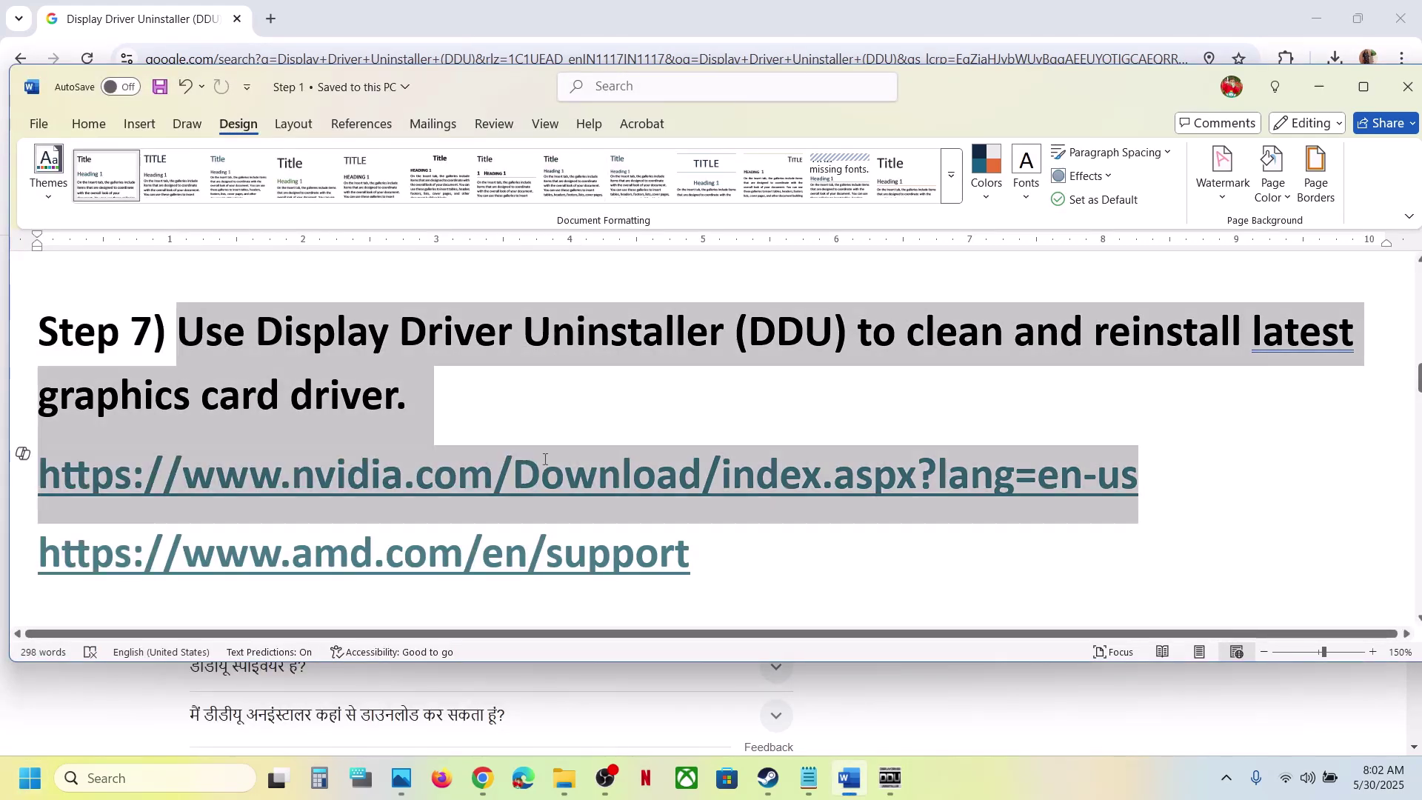
# Copy the word "graphics" from the Step 8 heading, search Windows for it and open the Graphics settings
pyautogui.scroll(-3, 544, 459)
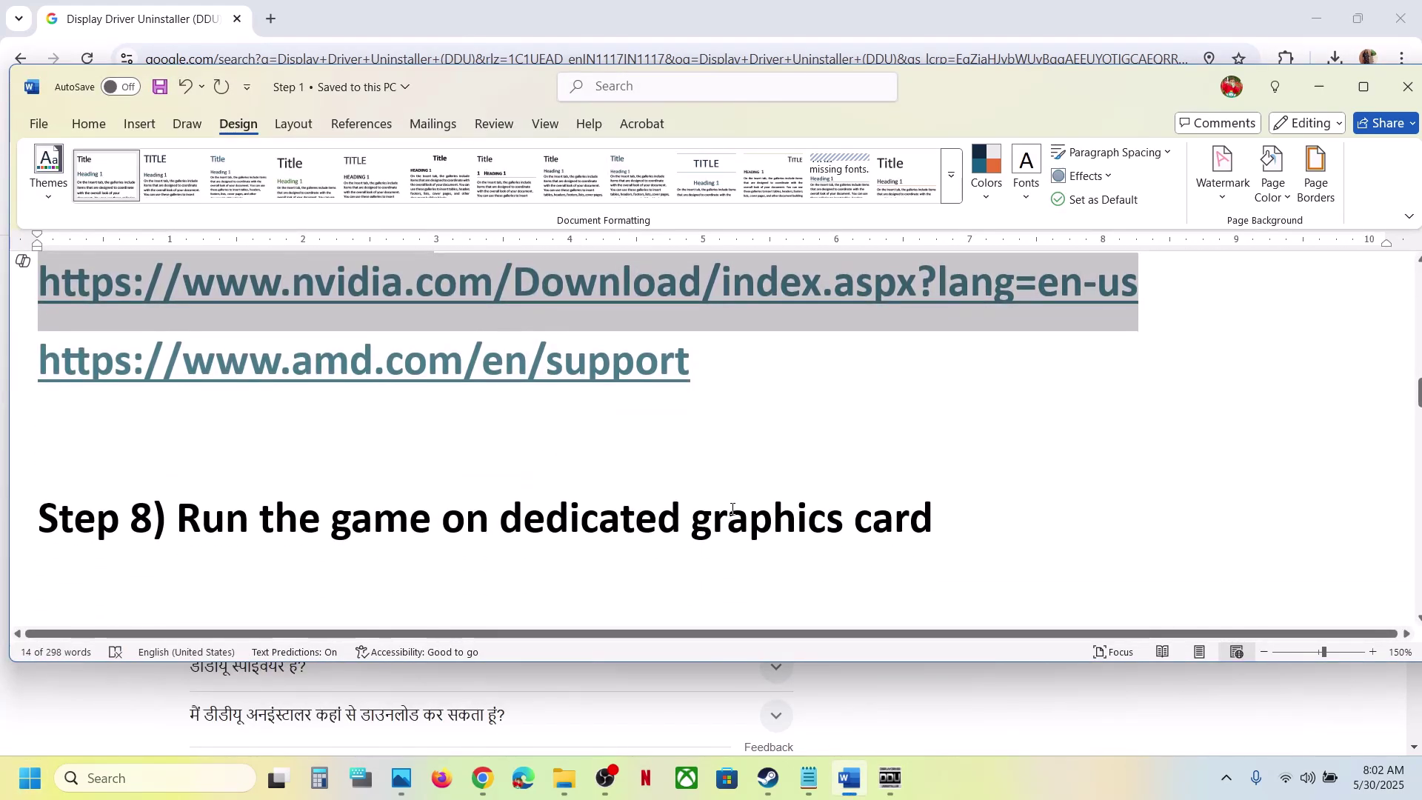
pyautogui.doubleClick(732, 510)
pyautogui.hotkey('ctrl', 'c')
pyautogui.click(134, 779)
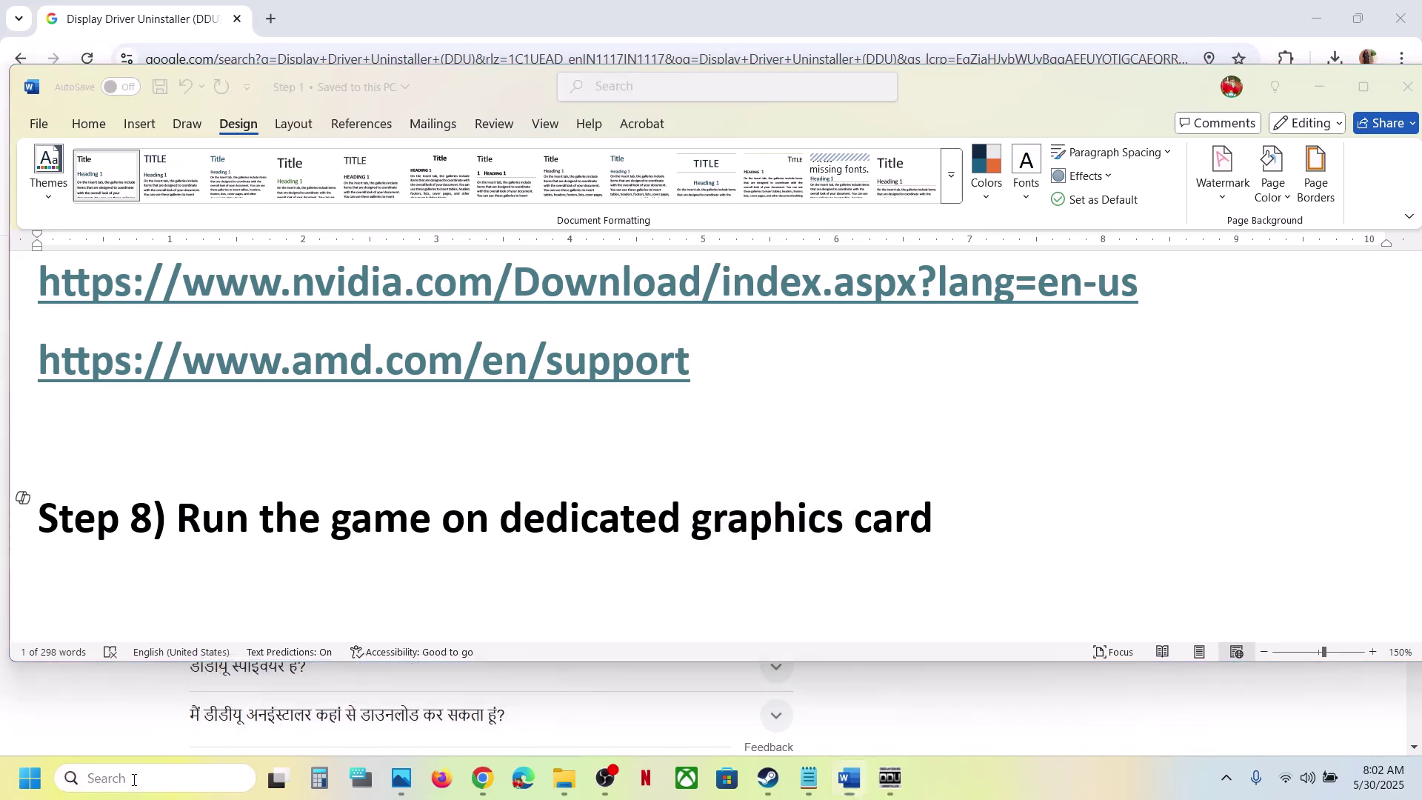
pyautogui.hotkey('ctrl', 'v')
pyautogui.click(169, 194)
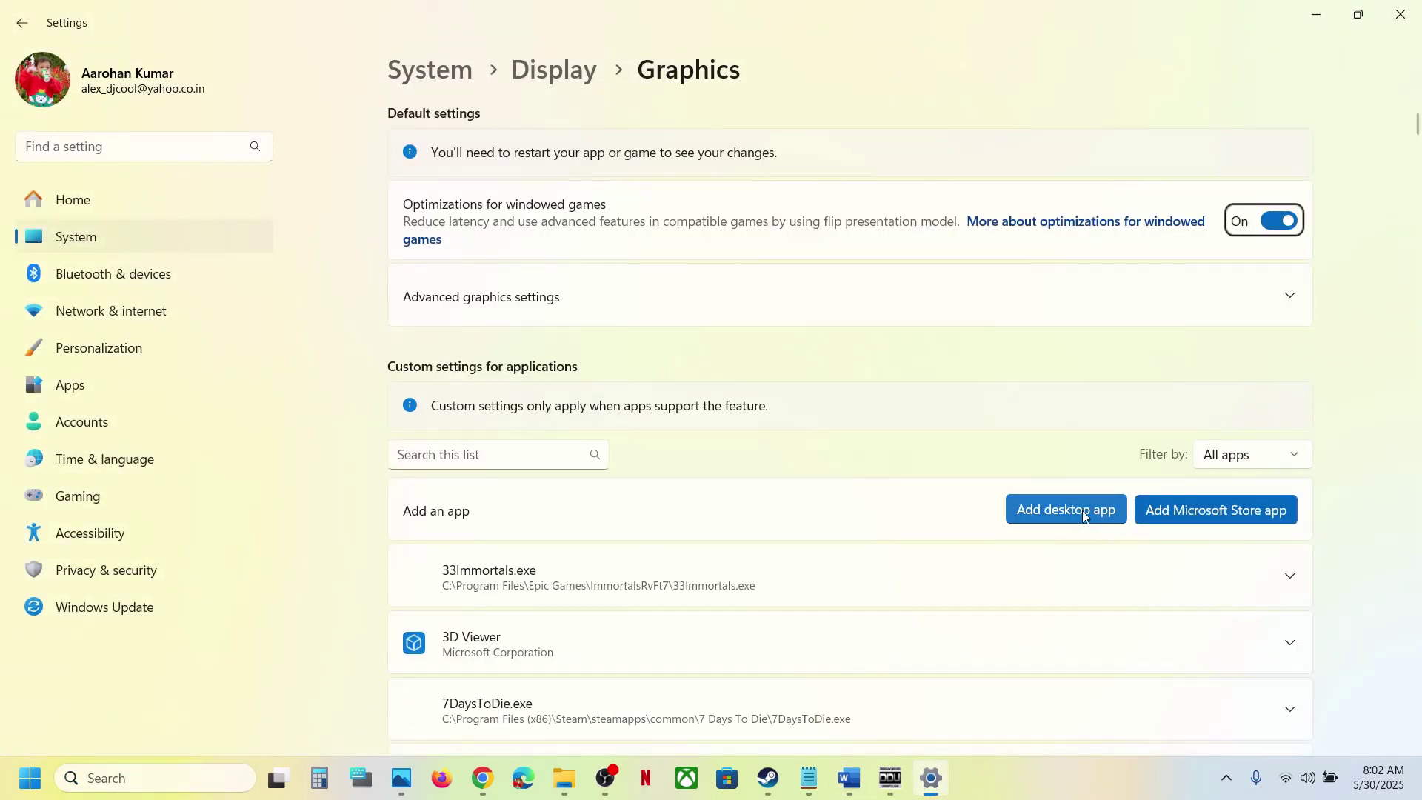
# Start adding a desktop app to the custom graphics settings and browse to C:\Program Files (x86)\Steam
pyautogui.click(1083, 511)
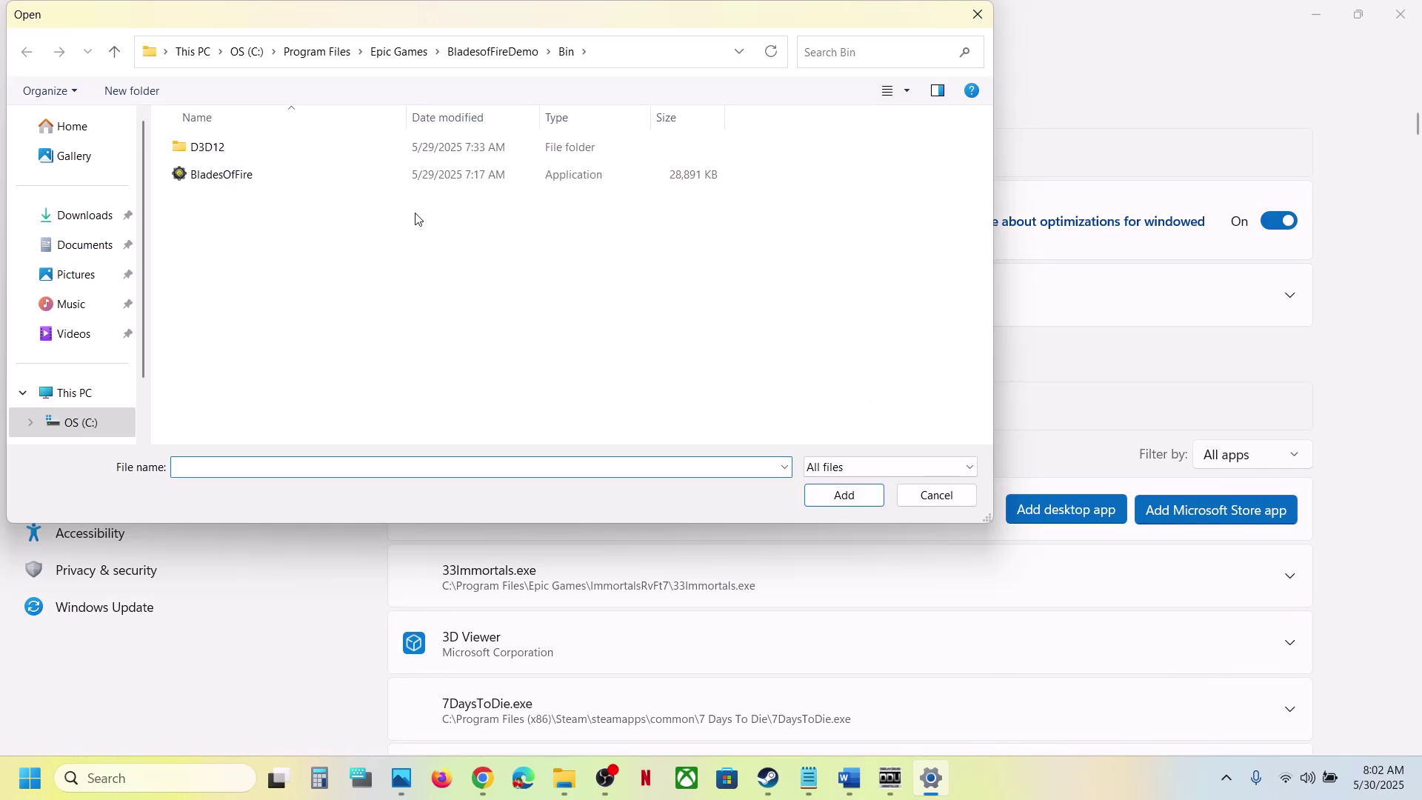
pyautogui.click(311, 53)
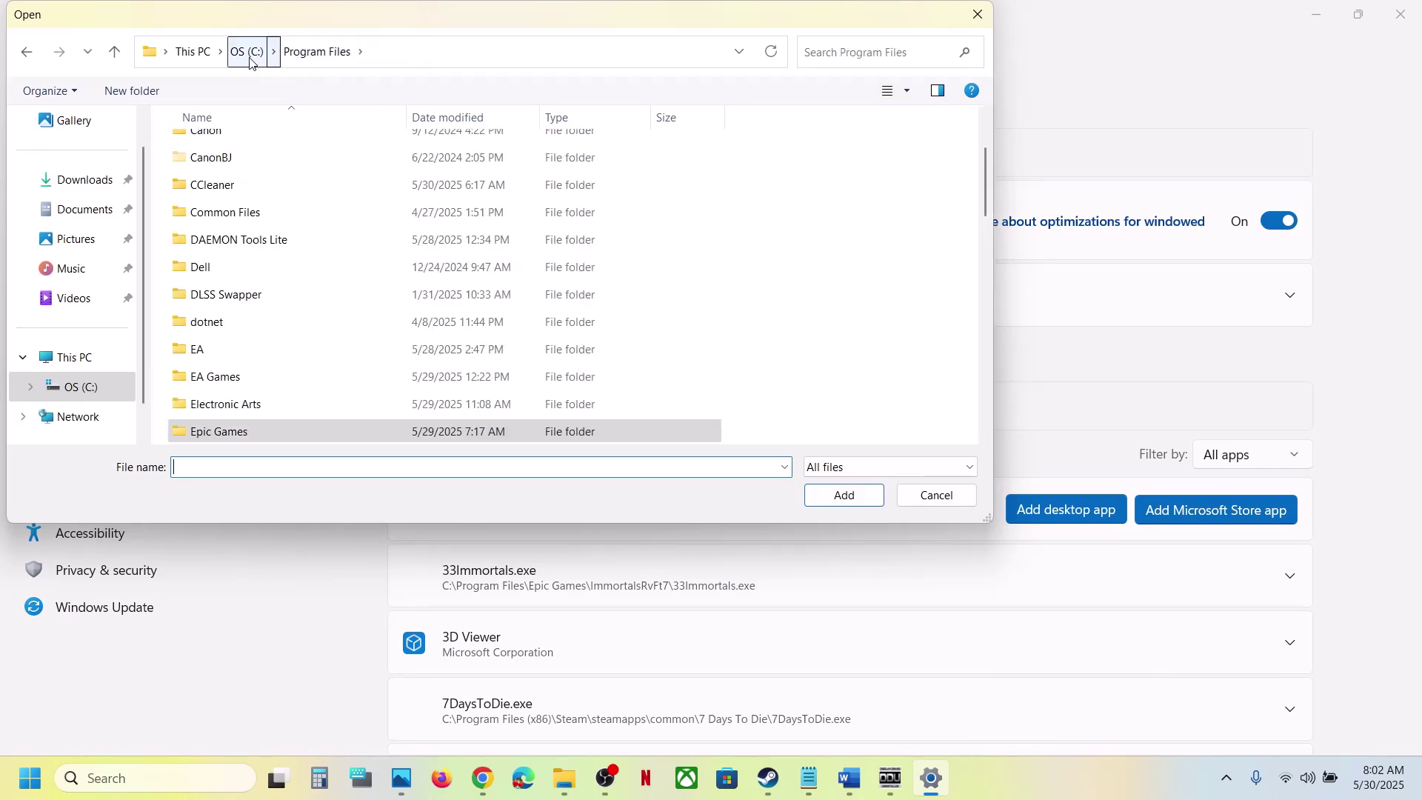
pyautogui.click(250, 56)
pyautogui.doubleClick(285, 242)
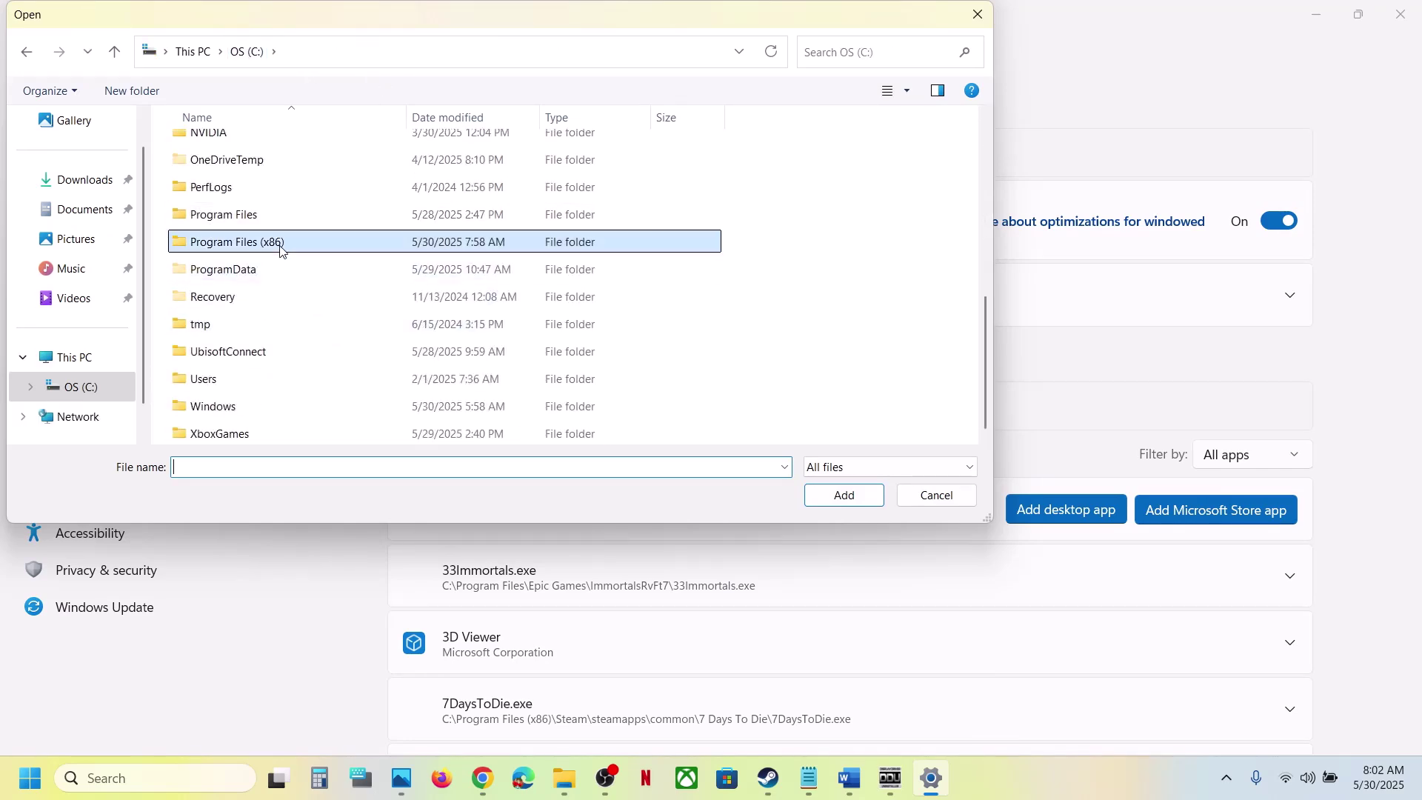
pyautogui.scroll(-4, 280, 251)
pyautogui.scroll(-5, 278, 235)
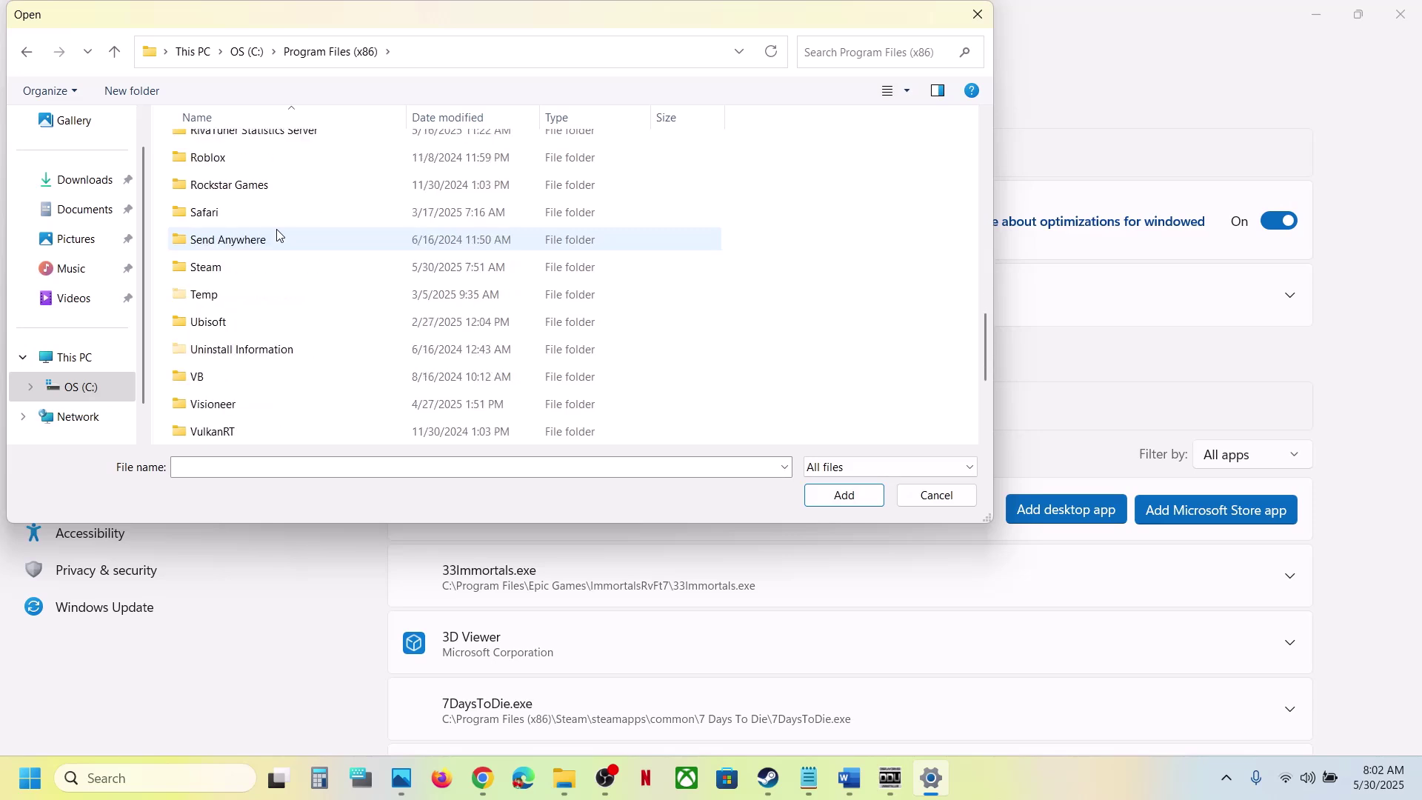
pyautogui.doubleClick(206, 267)
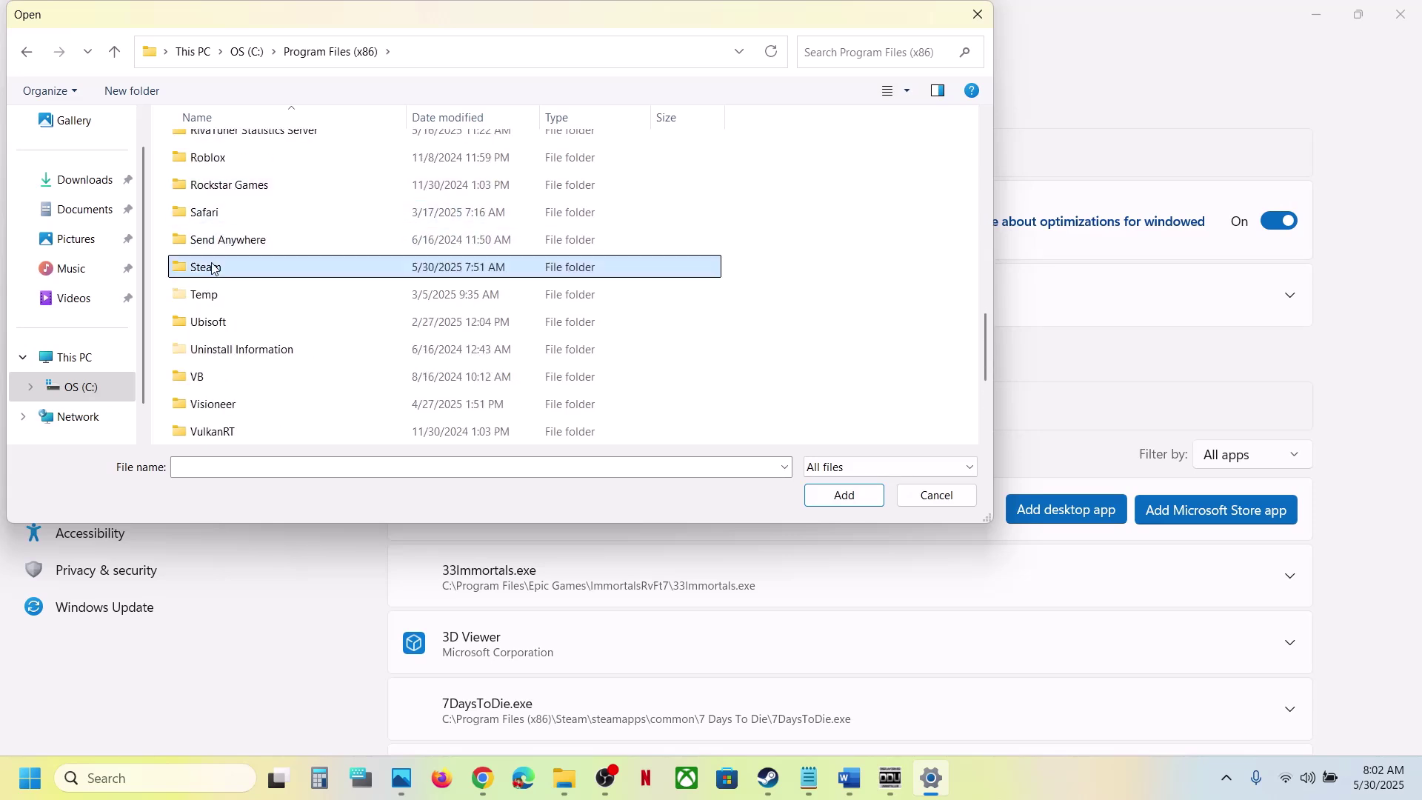
# Add the nightreign application from steamapps\common\ELDEN RING NIGHTREIGN\Game to the graphics app list
pyautogui.scroll(-3, 247, 179)
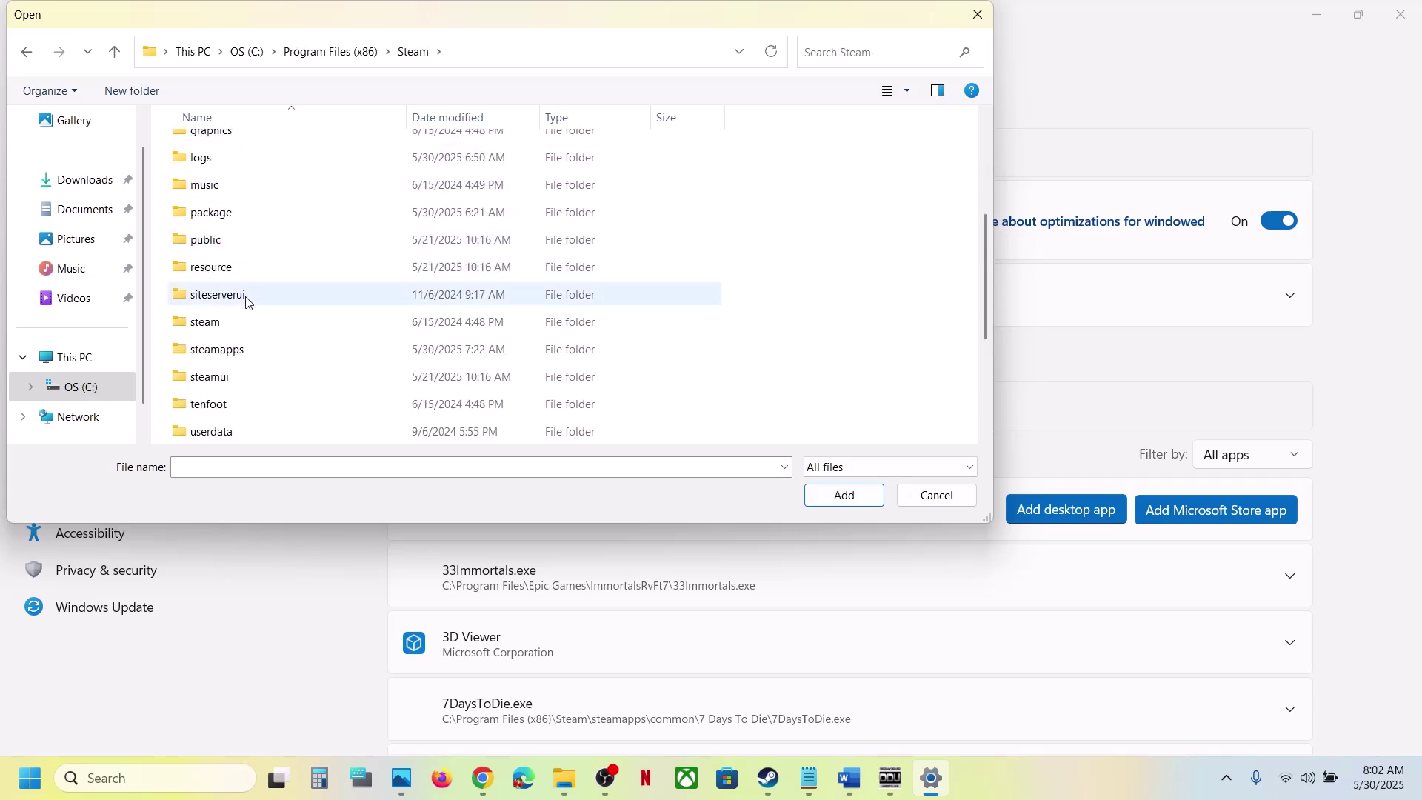
pyautogui.doubleClick(230, 350)
pyautogui.doubleClick(234, 145)
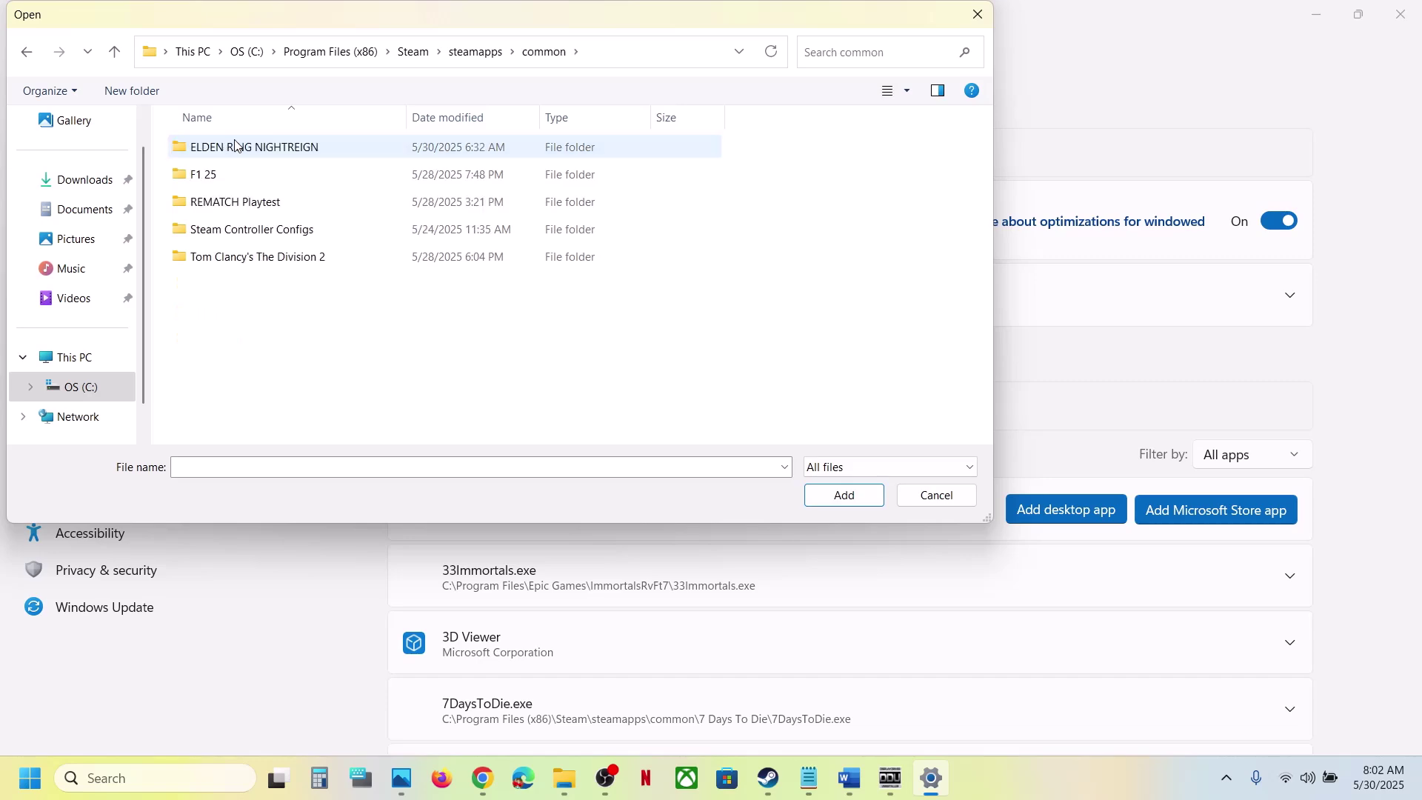
pyautogui.doubleClick(234, 144)
pyautogui.doubleClick(229, 146)
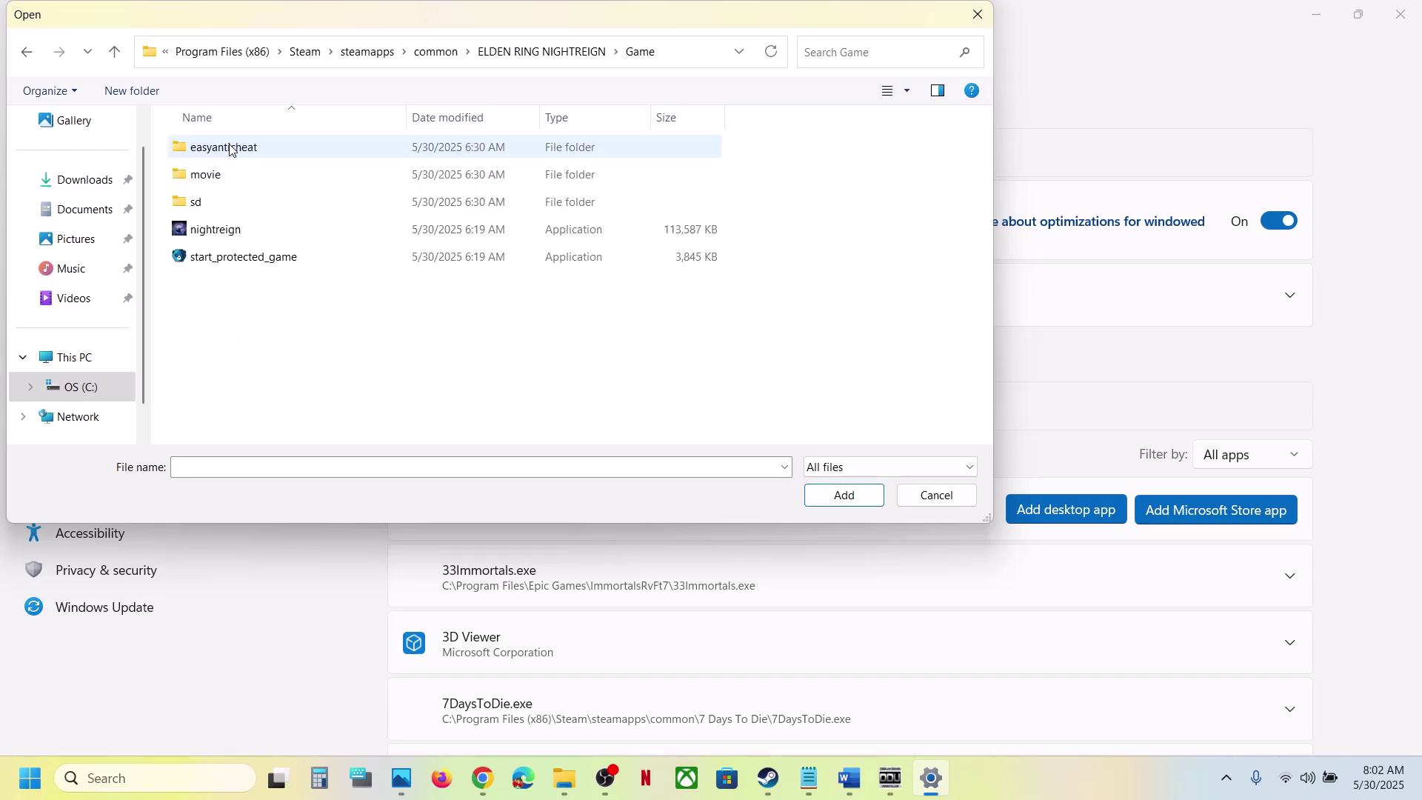
pyautogui.click(222, 237)
pyautogui.click(836, 505)
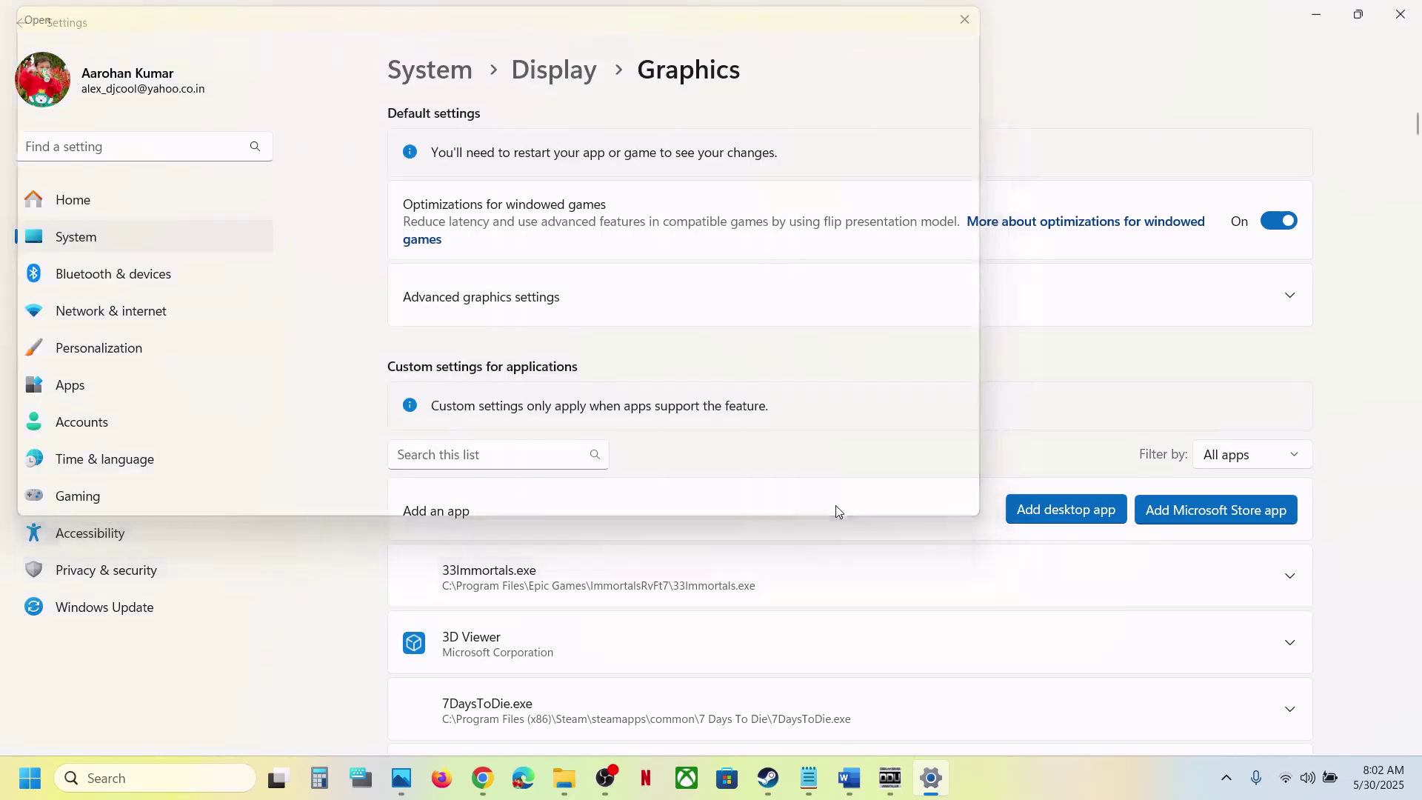
# Set ELDEN RING NIGHTREIGN's GPU preference to High Performance (NVIDIA GeForce RTX 3050 Laptop GPU) and close Settings
pyautogui.scroll(-1, 709, 475)
pyautogui.scroll(-14, 709, 474)
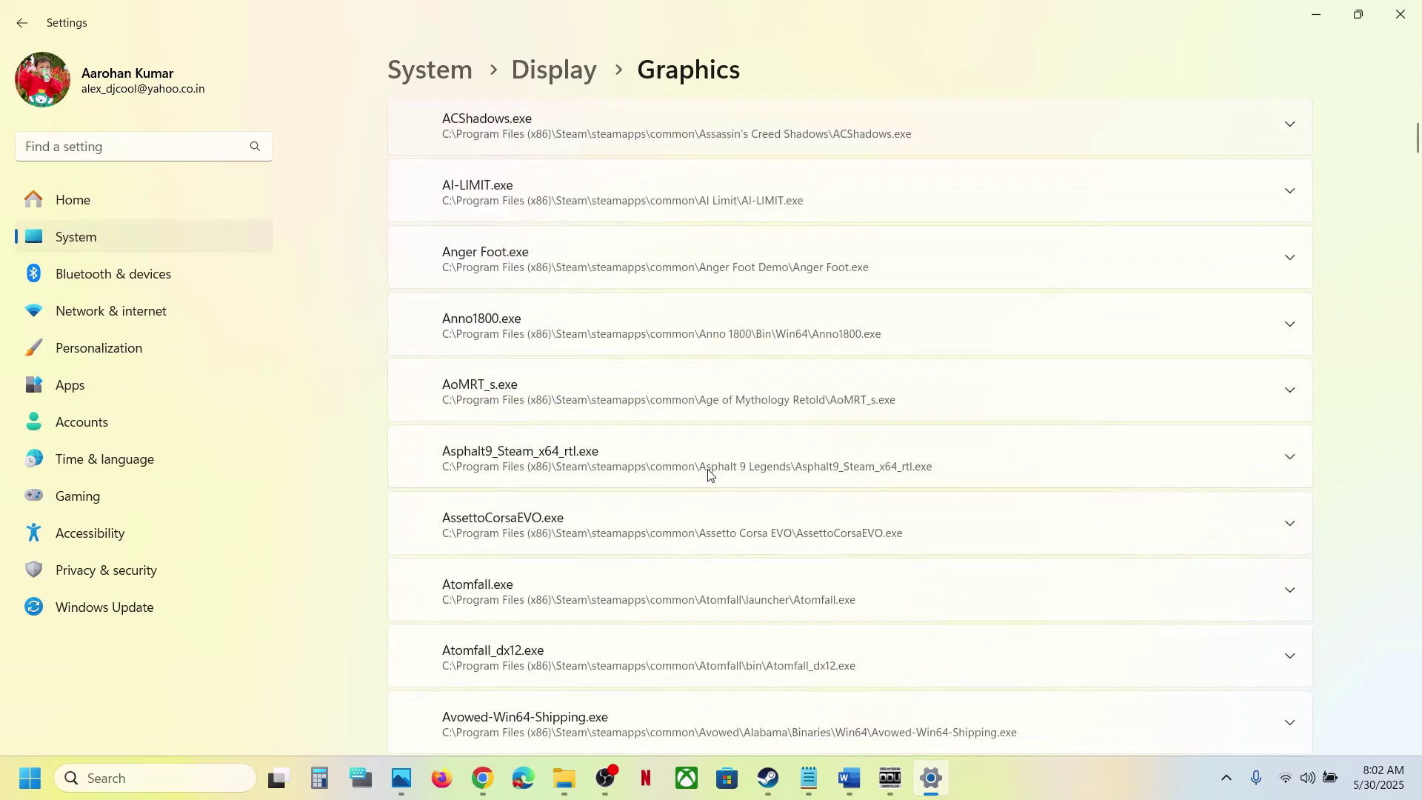
pyautogui.scroll(-6, 709, 475)
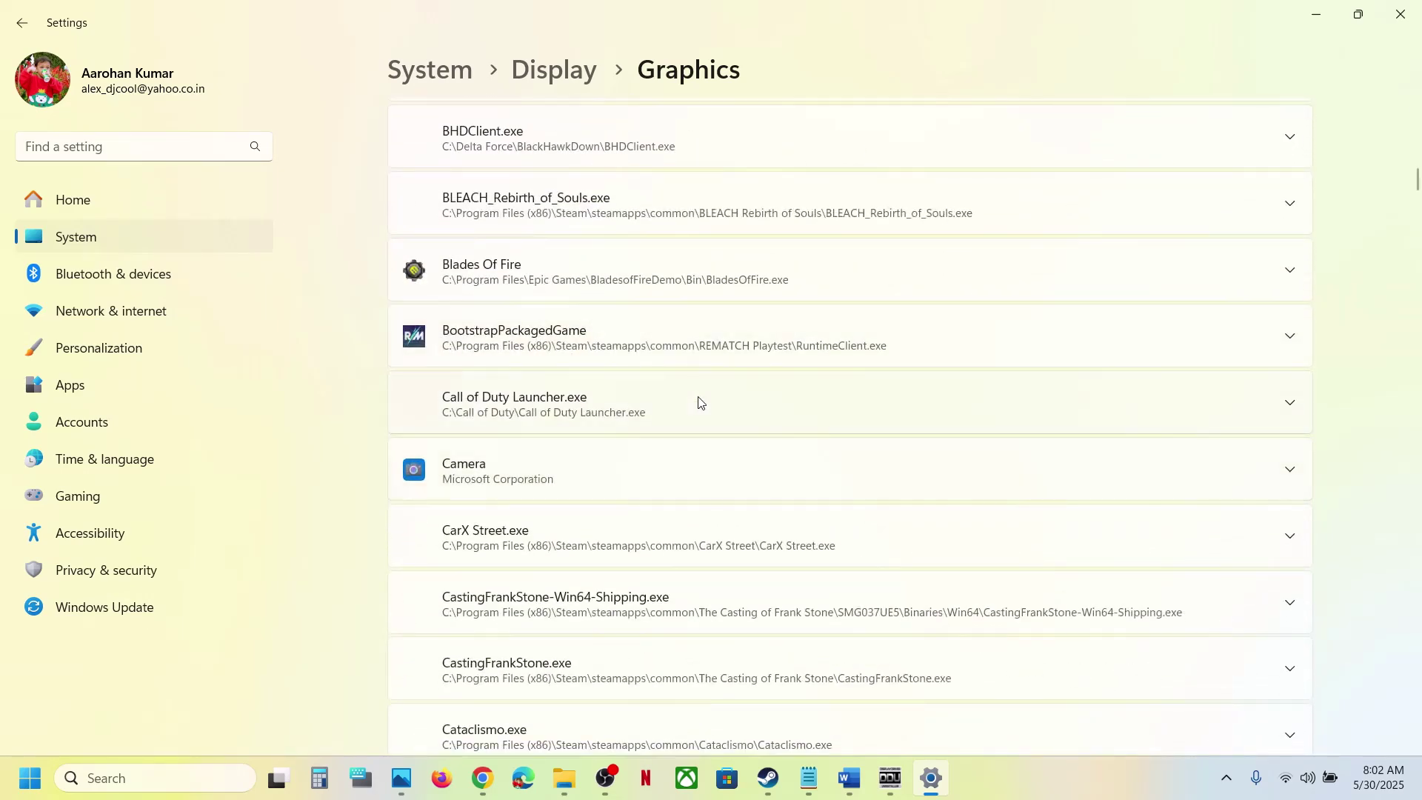
pyautogui.scroll(-8, 700, 402)
pyautogui.scroll(-19, 700, 402)
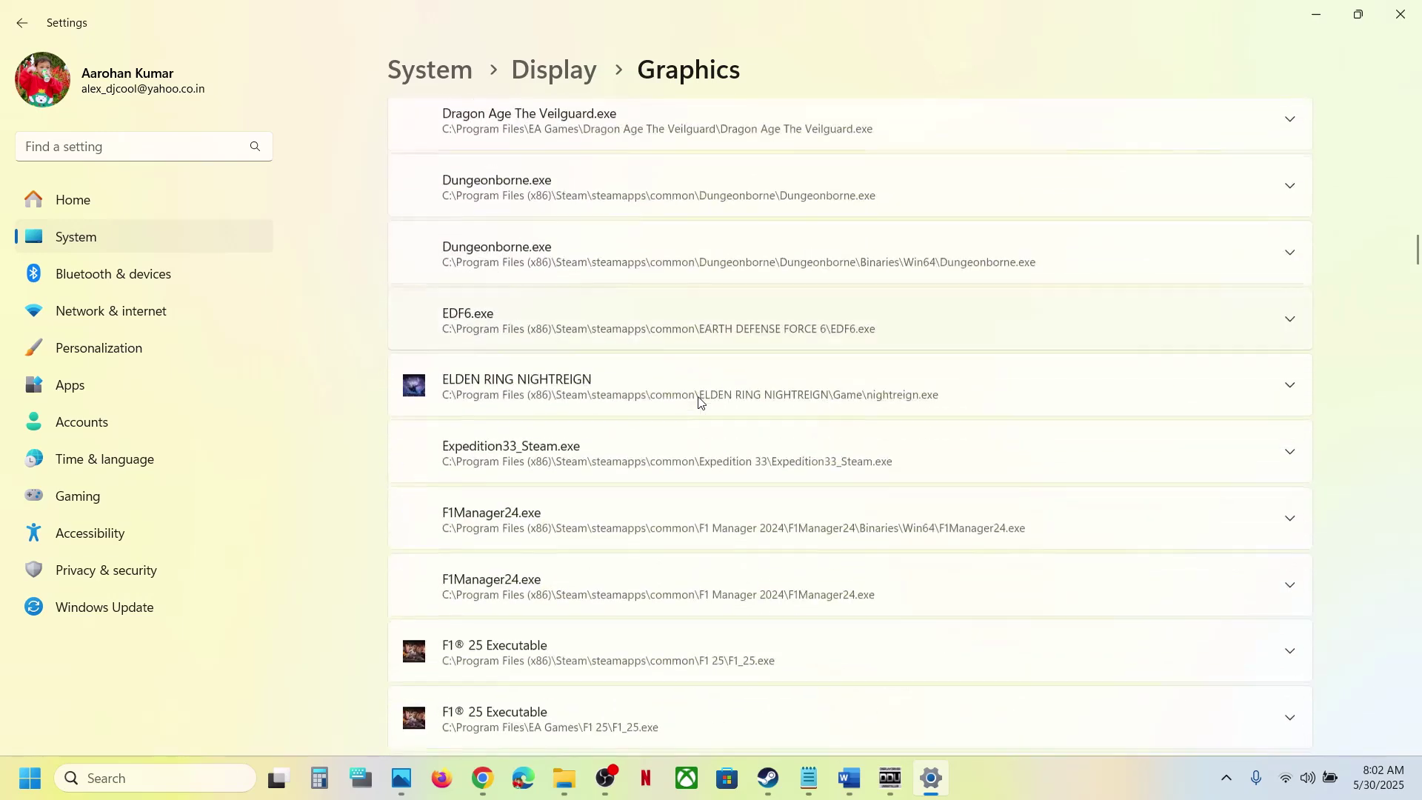
pyautogui.click(637, 397)
pyautogui.scroll(-3, 802, 438)
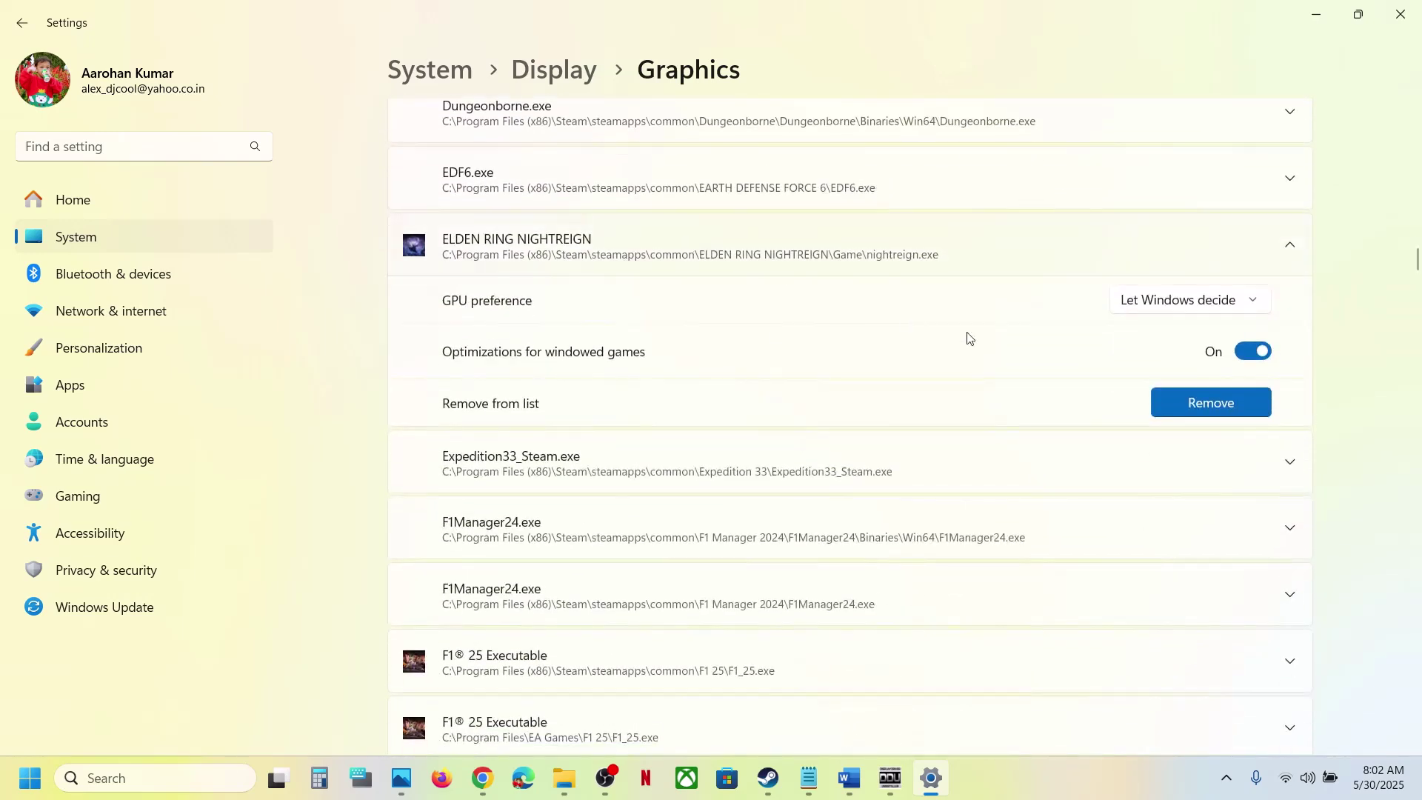
pyautogui.click(1161, 311)
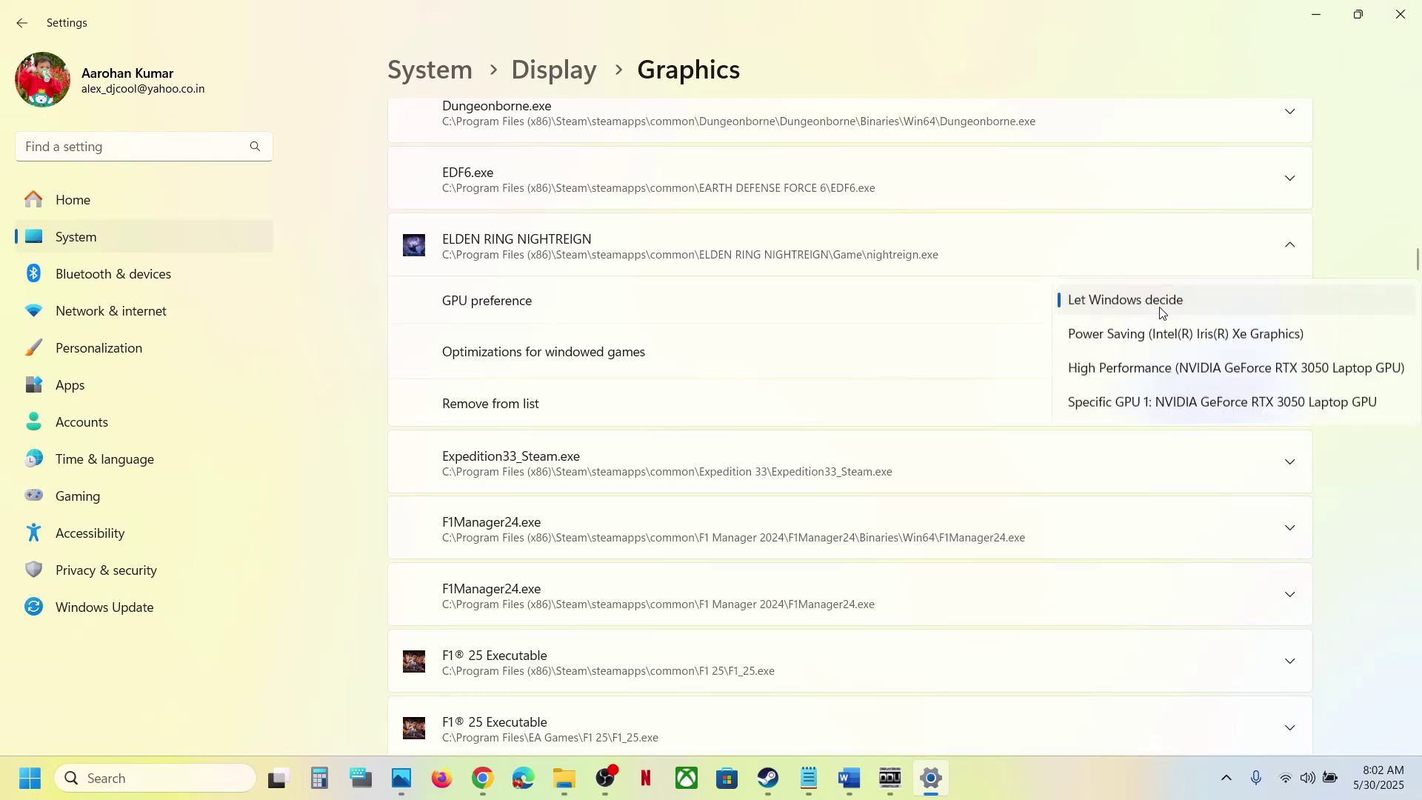
pyautogui.click(1157, 368)
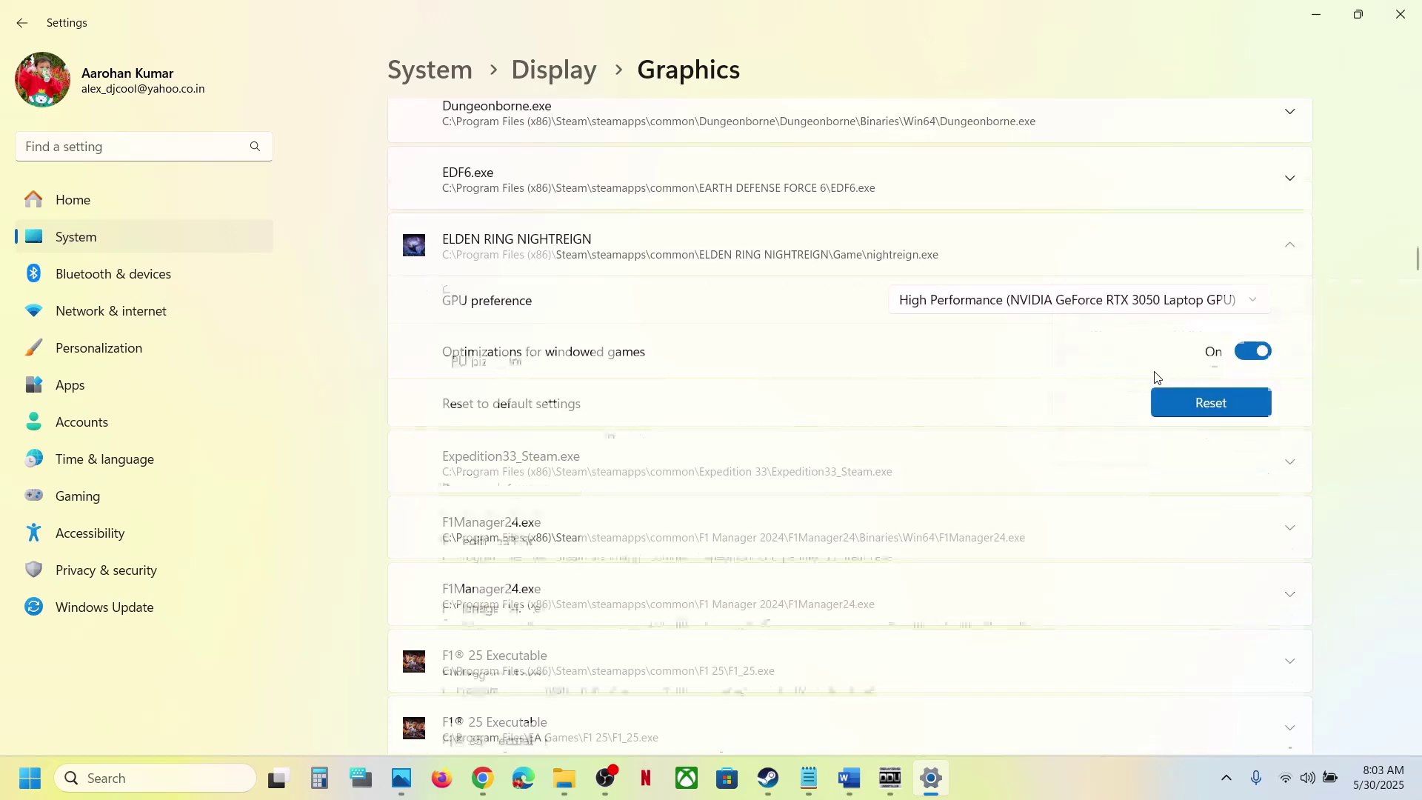
pyautogui.click(1417, 11)
# Highlight "Update System BIOS" under Step 9 in the Word document and check the laptop's battery charge
pyautogui.scroll(-1, 575, 483)
pyautogui.scroll(-2, 574, 482)
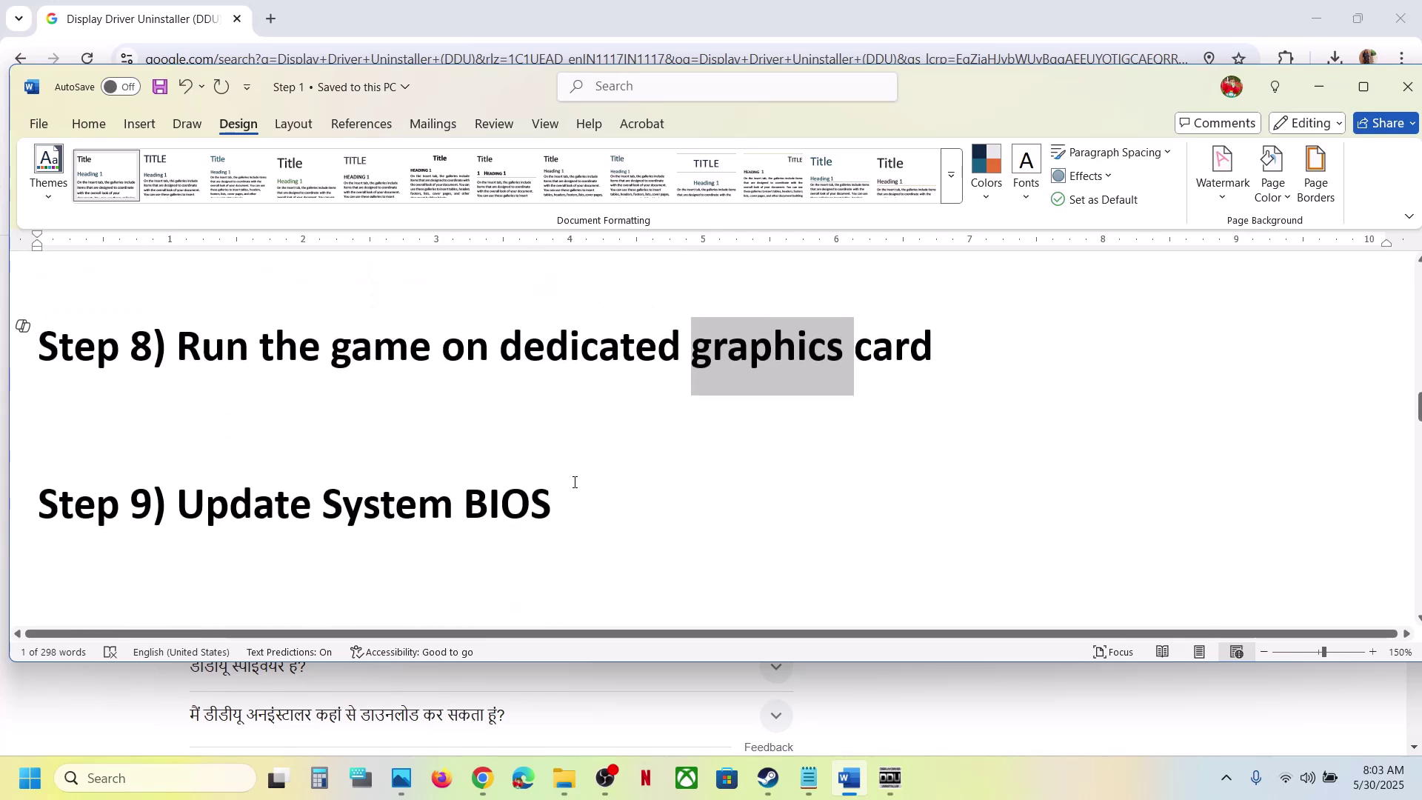
pyautogui.tripleClick(326, 497)
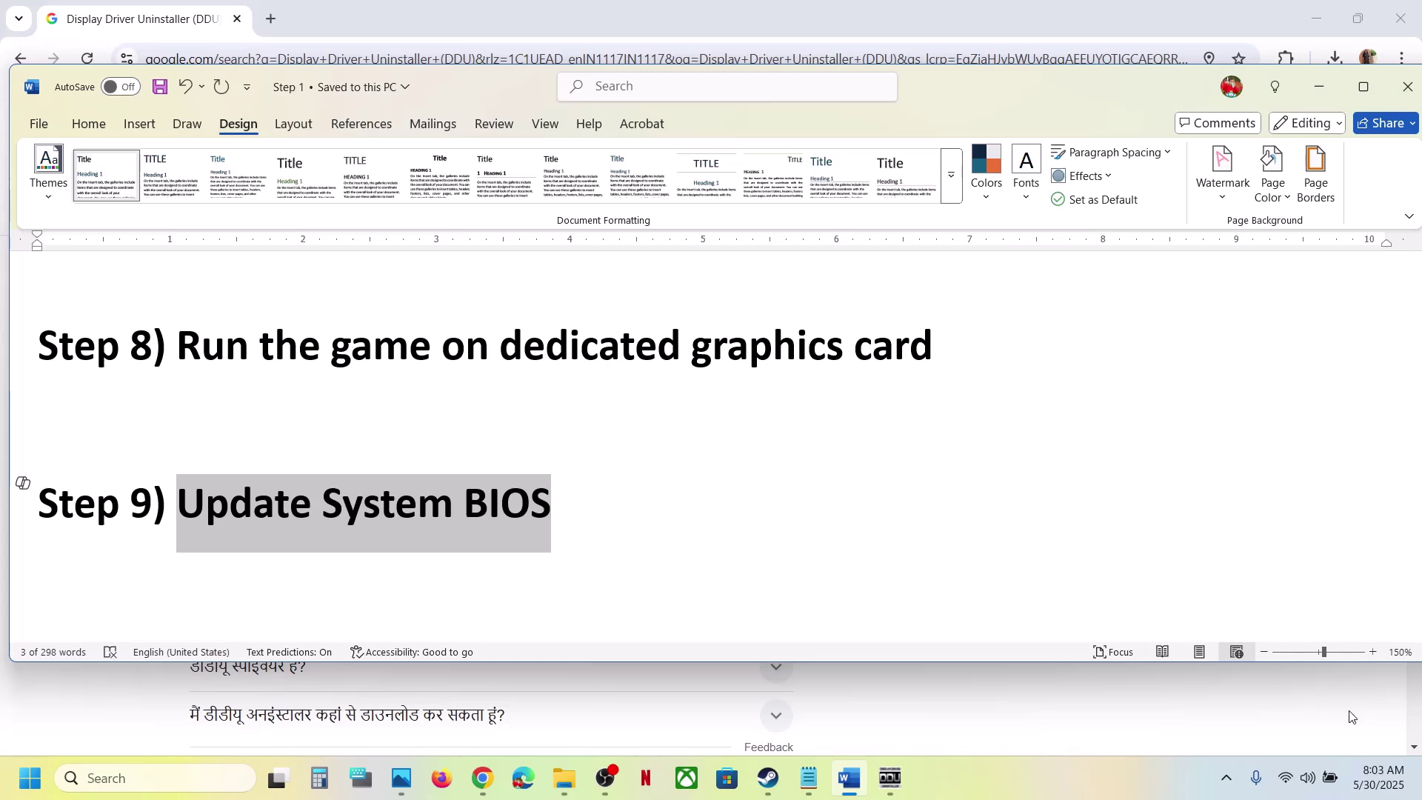
pyautogui.click(1330, 780)
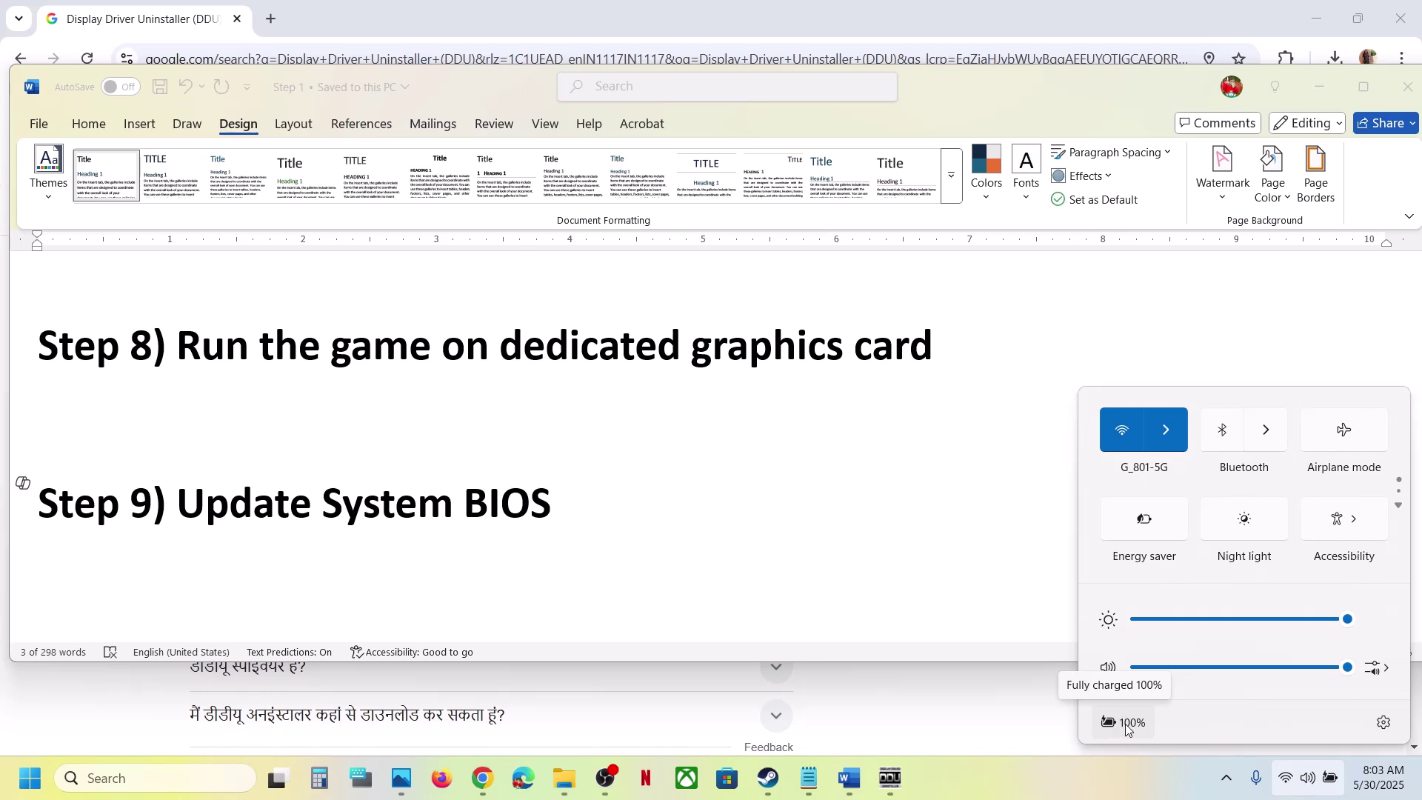
pyautogui.click(567, 492)
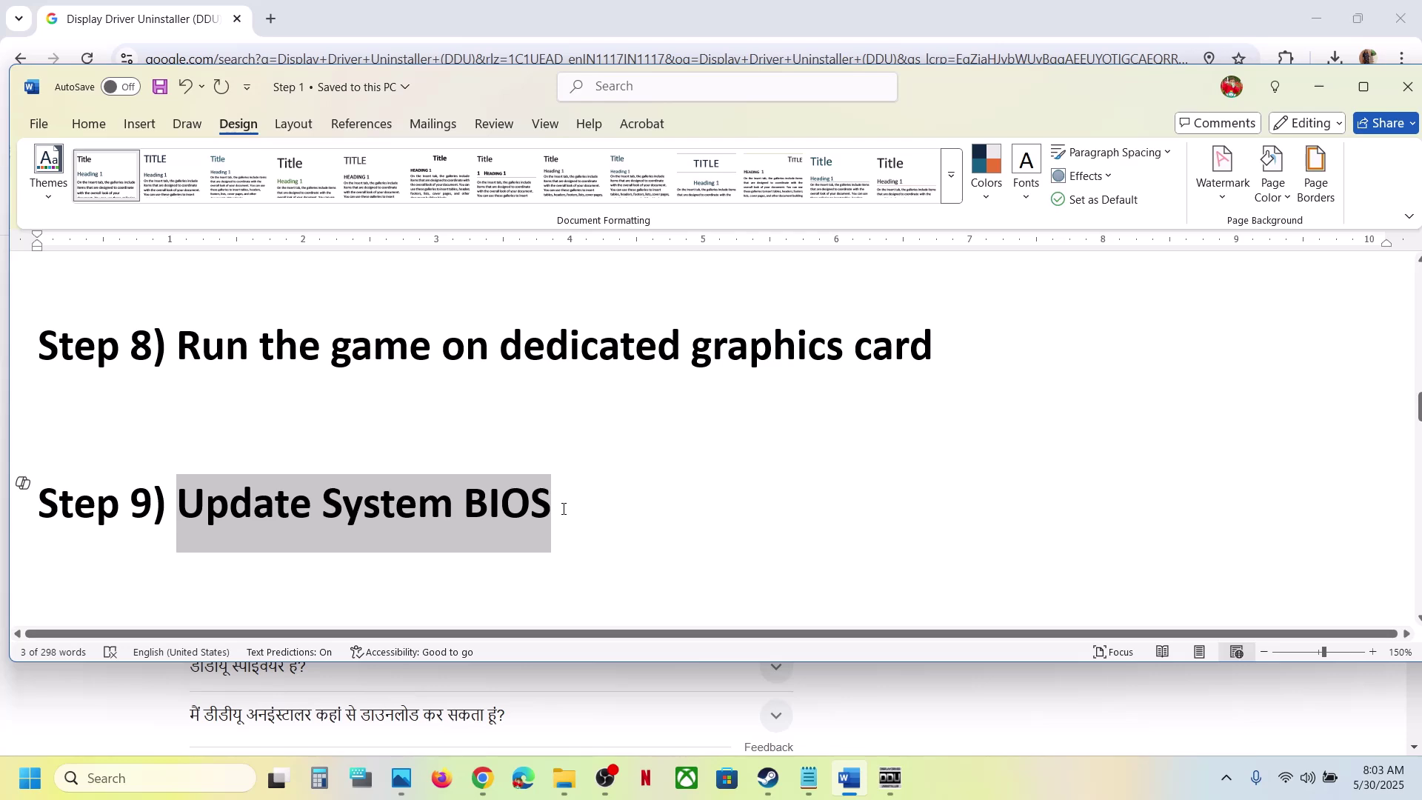
# Highlight the Step 10 launch options text, switch to Steam and set ELDEN RING NIGHTREIGN's launch option to -dx11
pyautogui.scroll(-2, 563, 509)
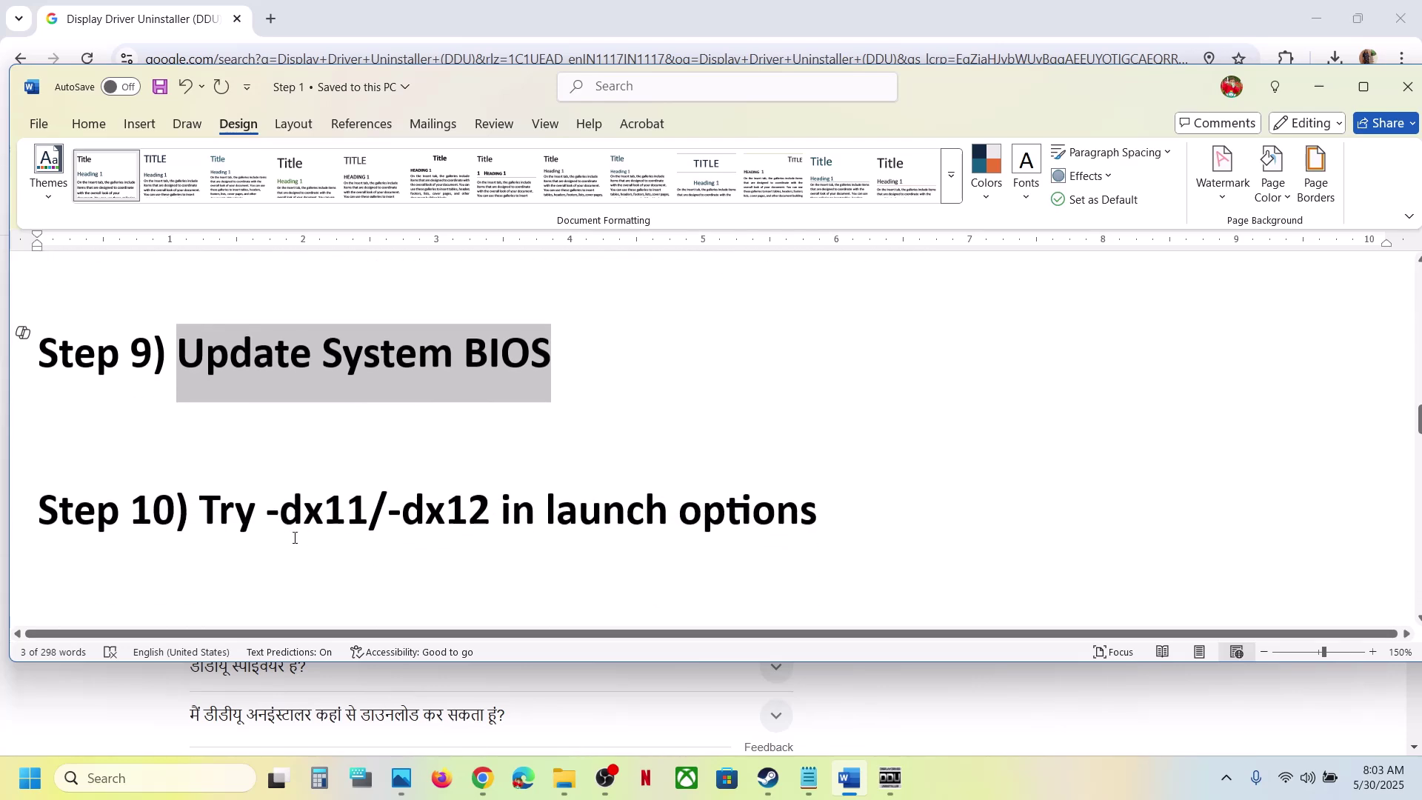
pyautogui.moveTo(288, 538); pyautogui.dragTo(821, 522)
pyautogui.click(768, 778)
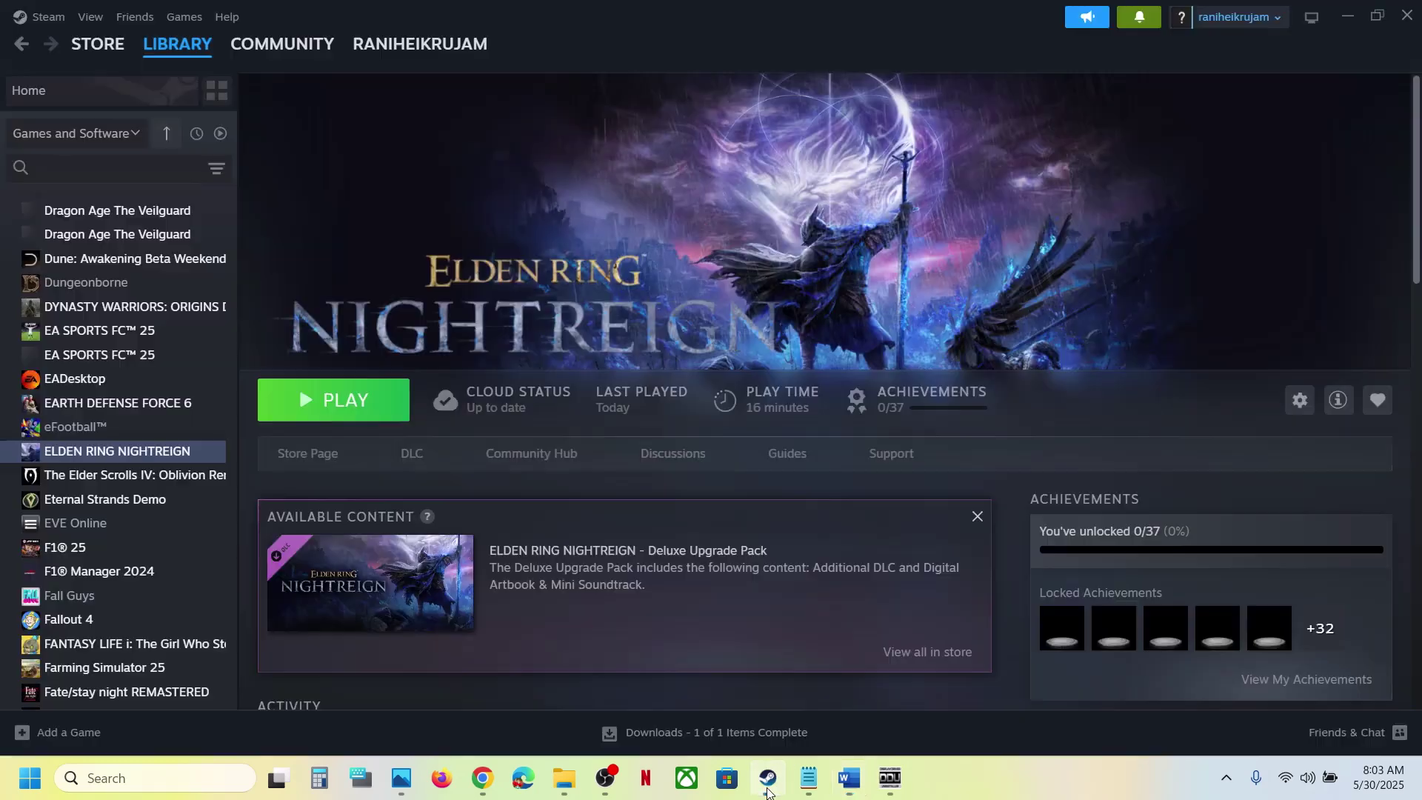
pyautogui.rightClick(143, 450)
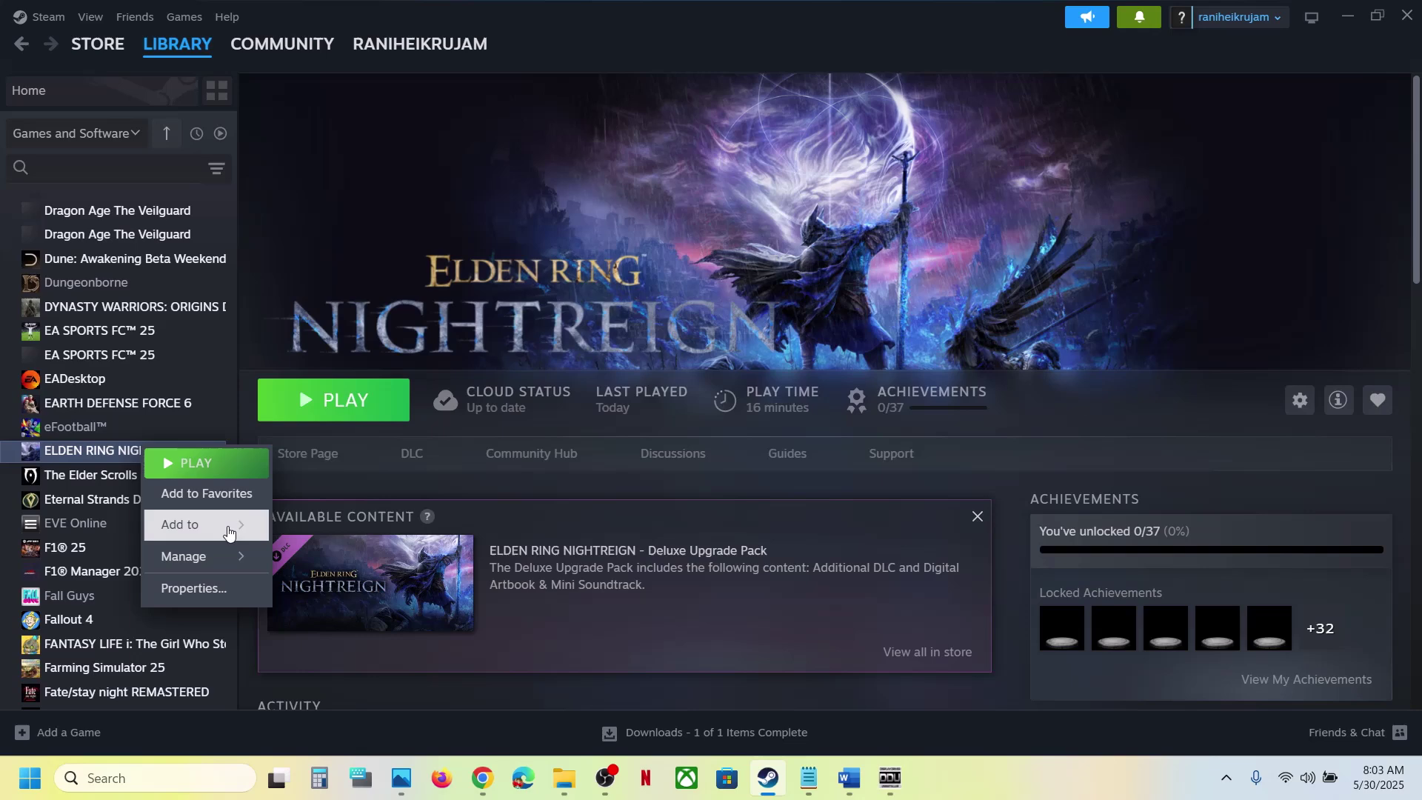
pyautogui.click(190, 588)
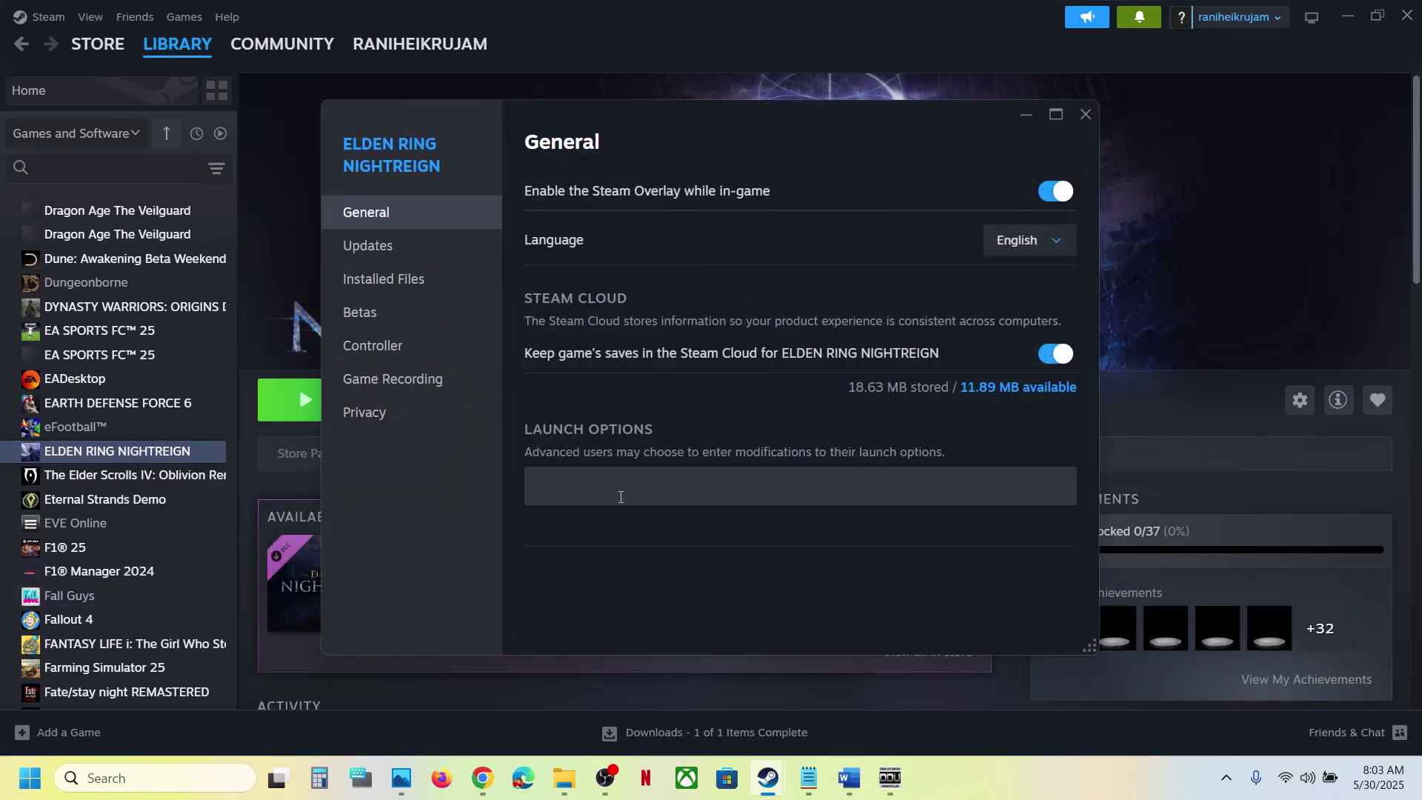
pyautogui.click(596, 494)
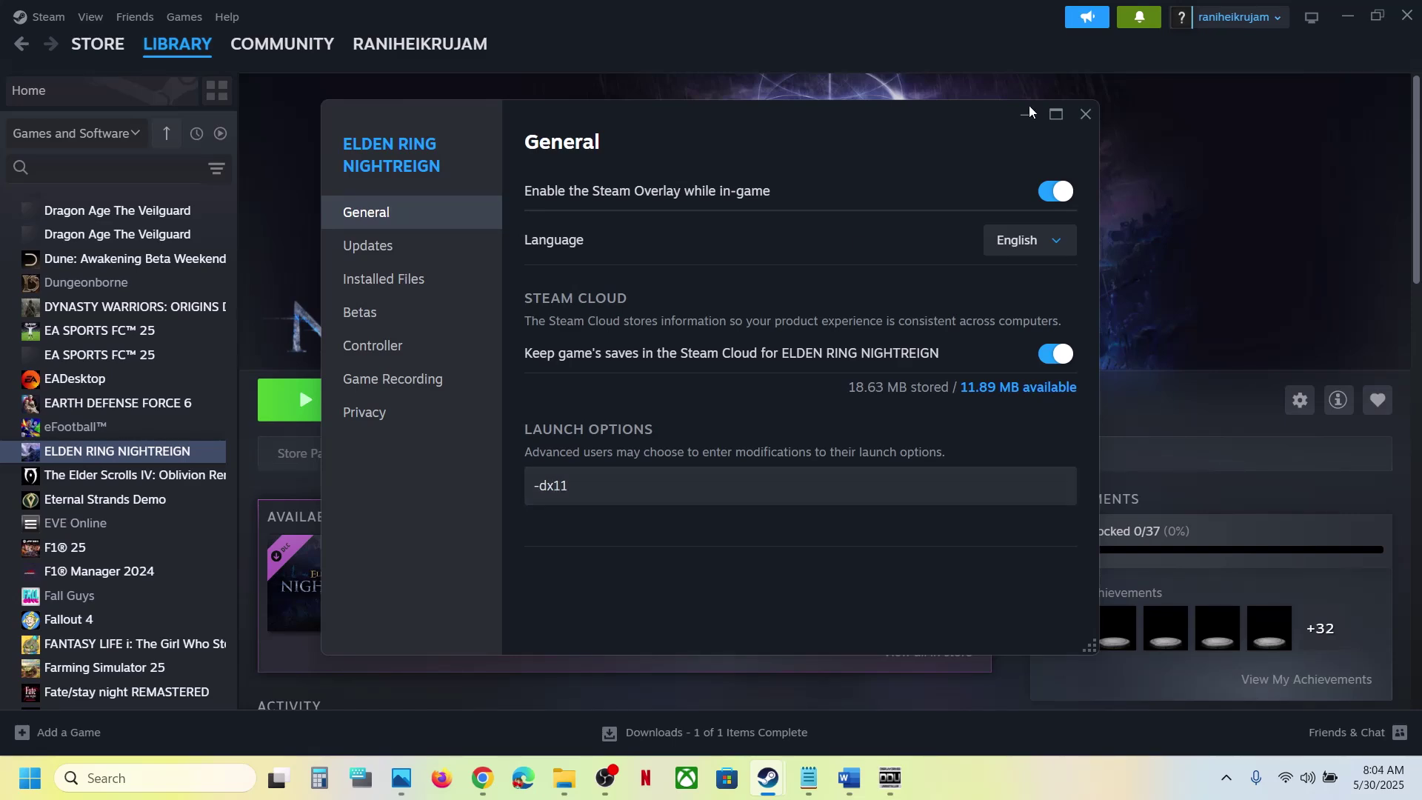
pyautogui.click(1086, 115)
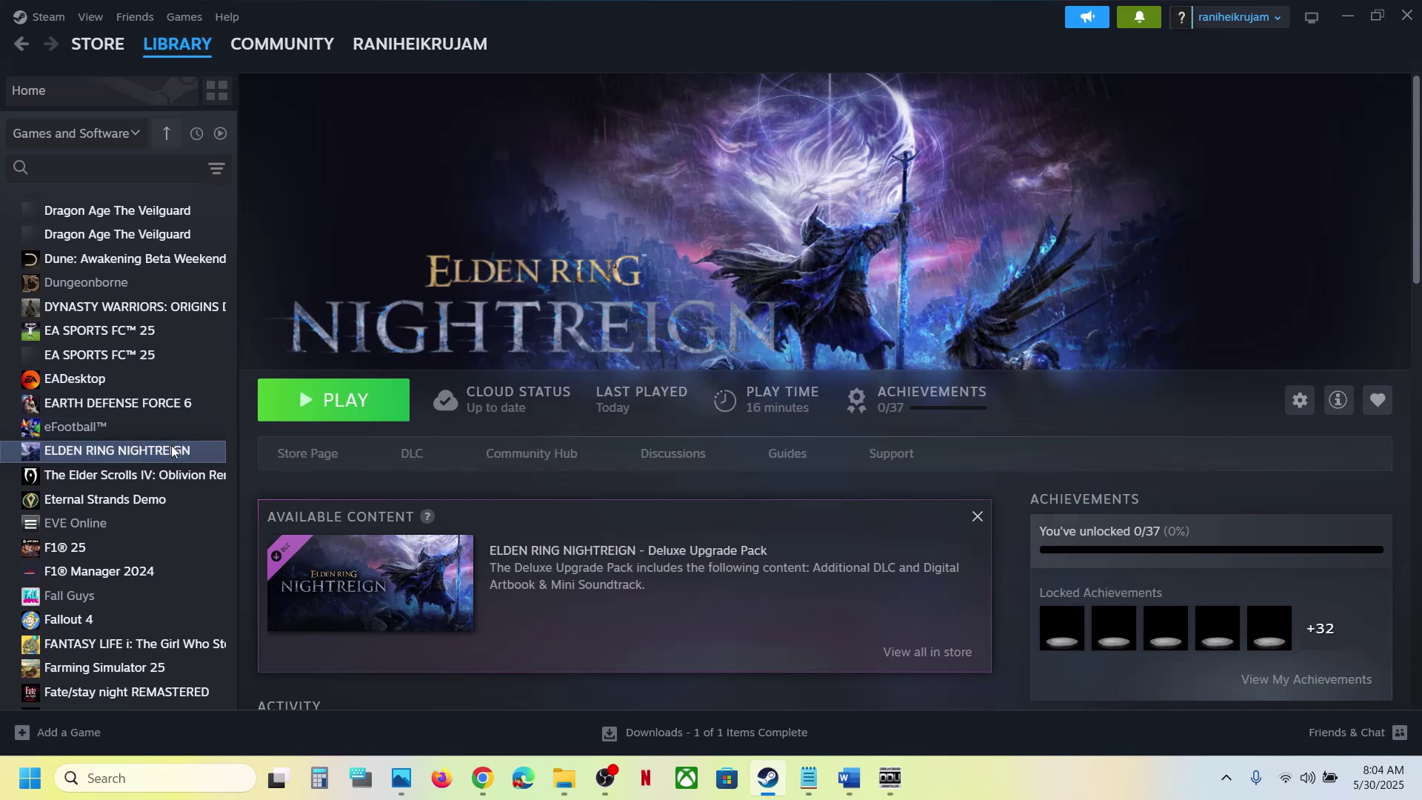
# Replace ELDEN RING NIGHTREIGN's launch option with -dx12, clear it and close the game's properties
pyautogui.rightClick(172, 447)
pyautogui.moveTo(206, 564)
pyautogui.click(222, 588)
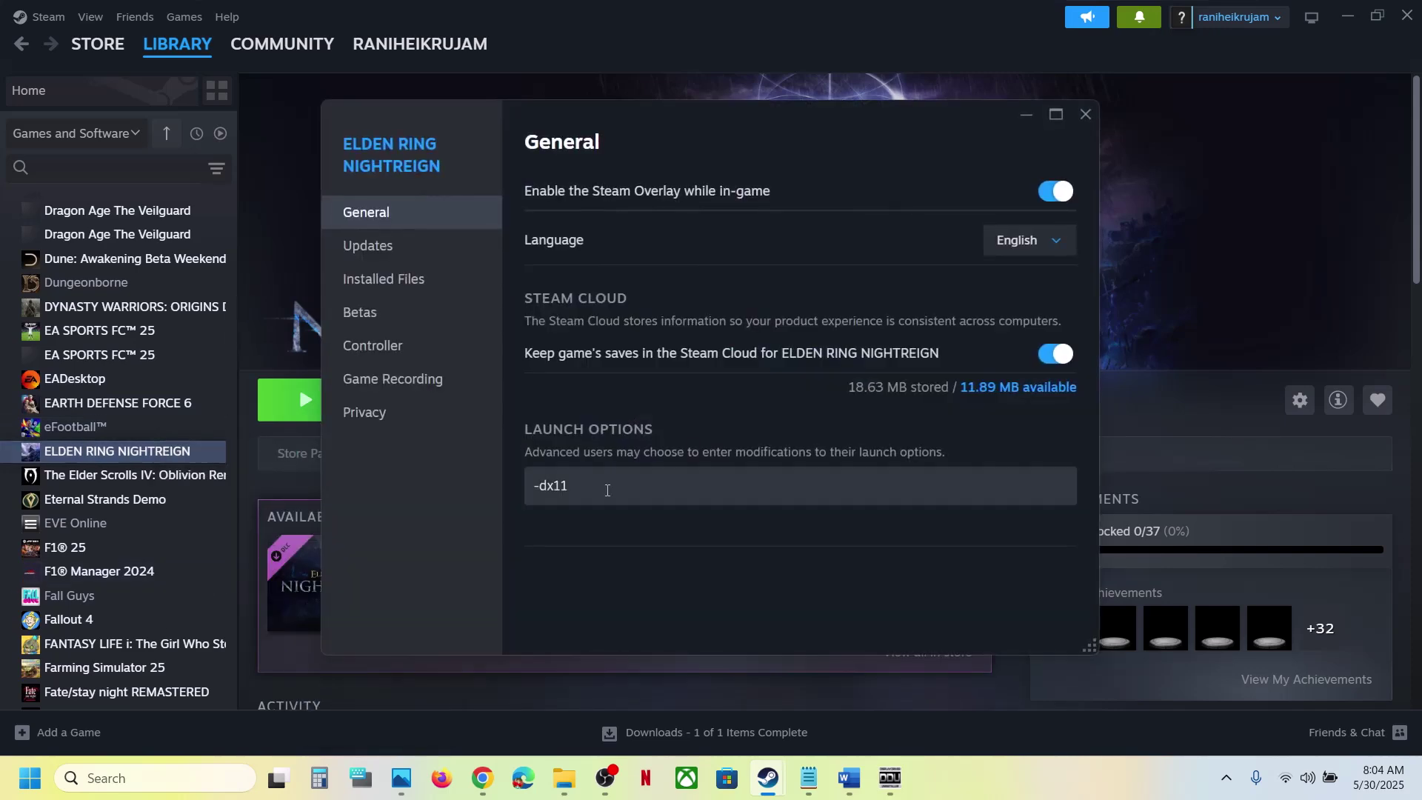
pyautogui.moveTo(603, 486); pyautogui.dragTo(502, 511)
pyautogui.write('-dx12')
pyautogui.moveTo(614, 486); pyautogui.dragTo(394, 508)
pyautogui.press('BackSpace')
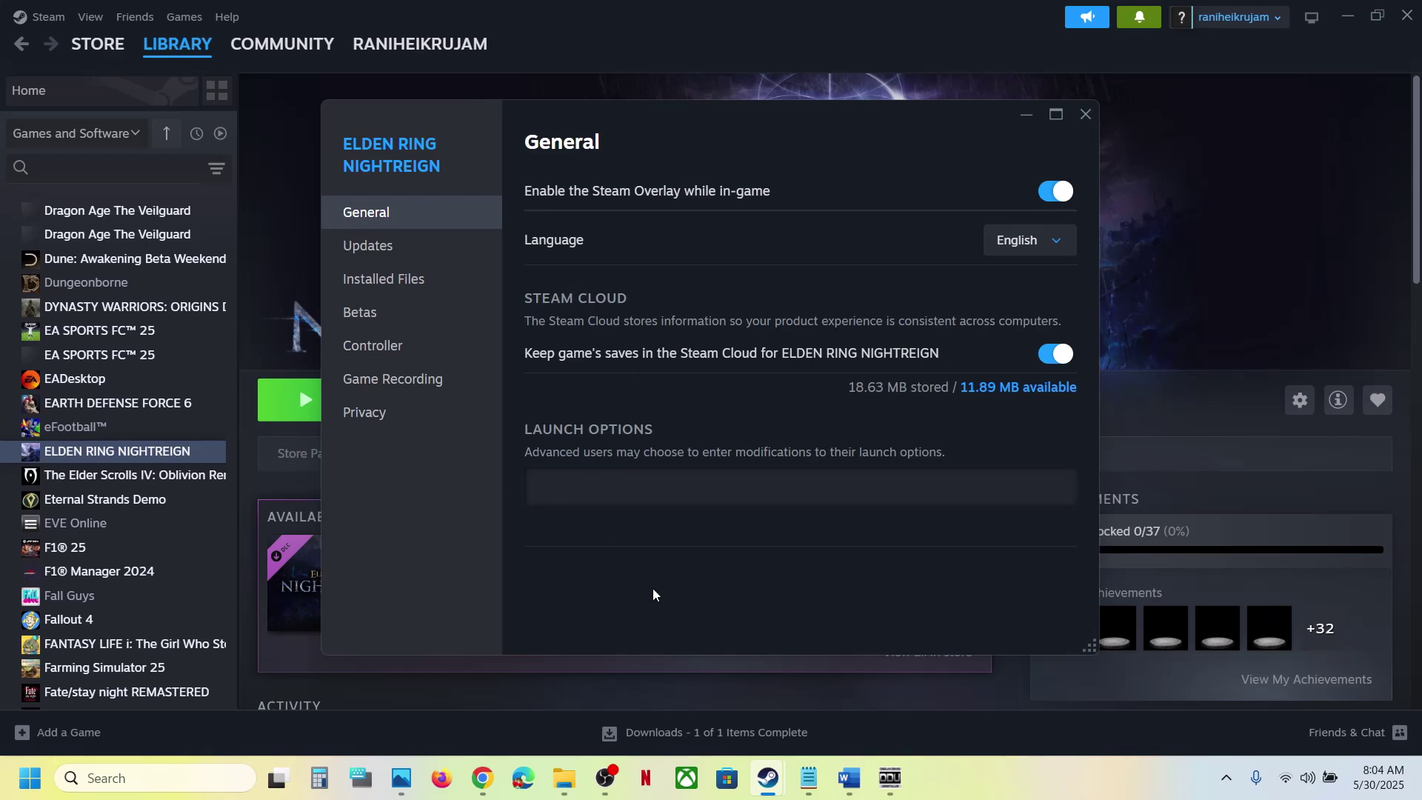
pyautogui.click(1086, 114)
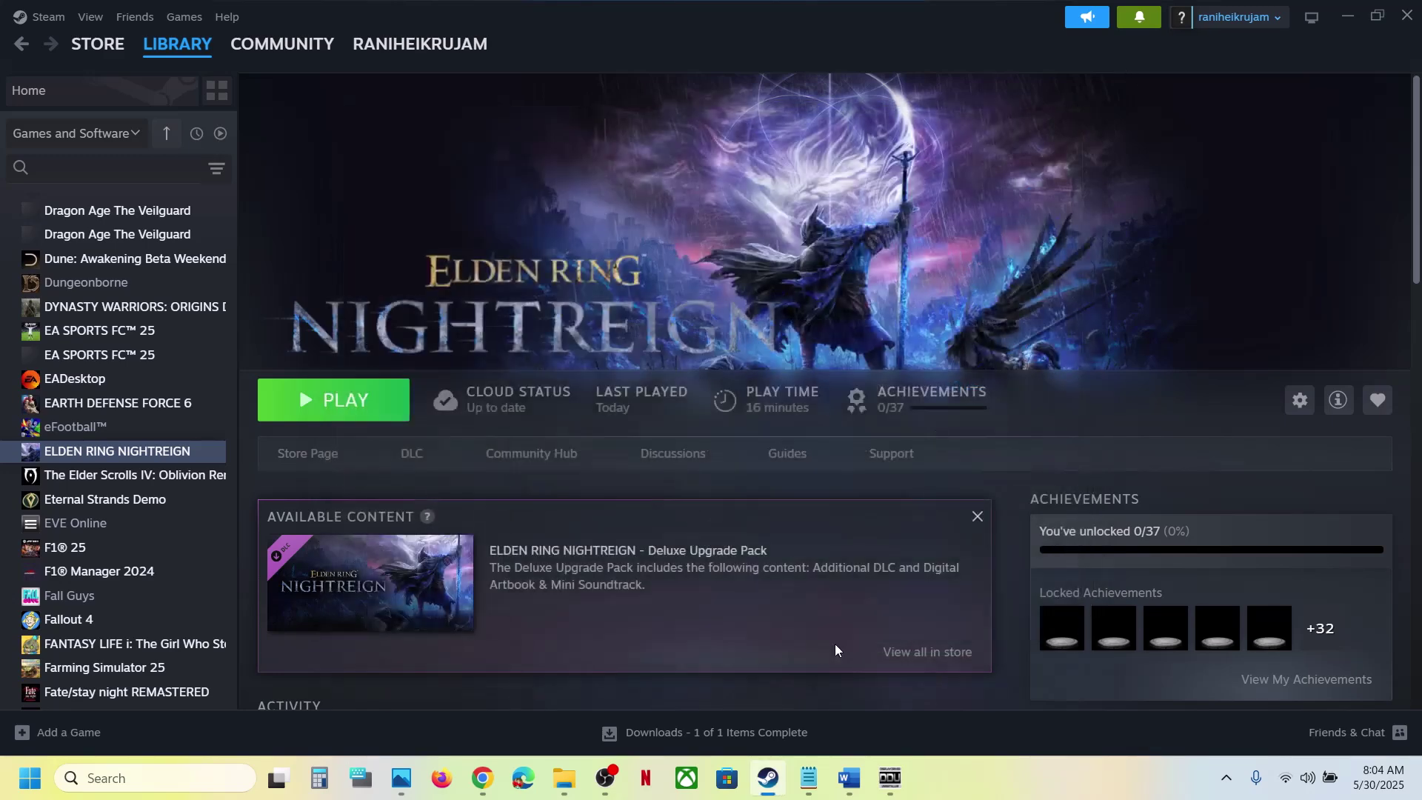
# Highlight "Delete graphics config file" under Step 11 in the Word document and return to Steam
pyautogui.click(862, 783)
pyautogui.scroll(-3, 503, 462)
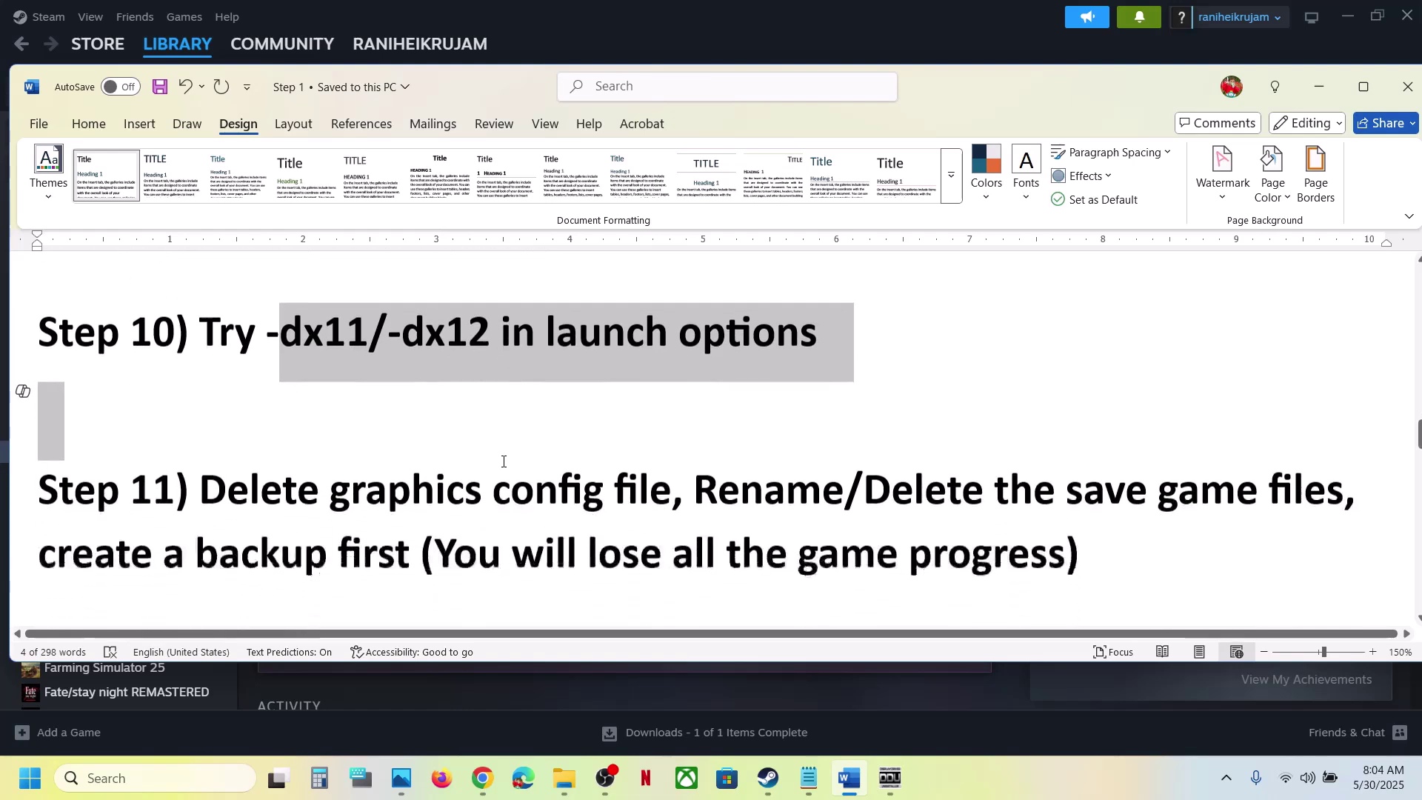
pyautogui.moveTo(202, 437); pyautogui.dragTo(674, 426)
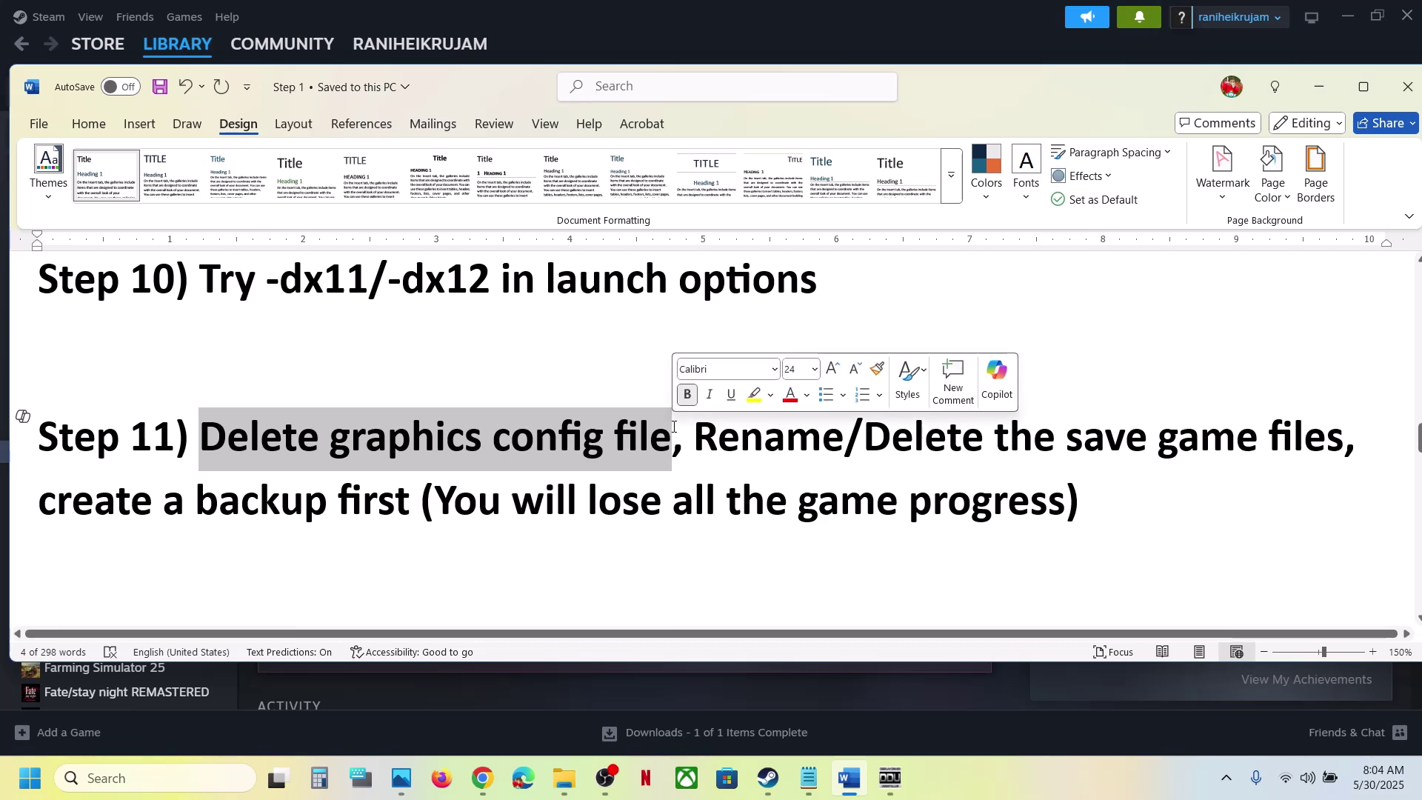
pyautogui.click(687, 45)
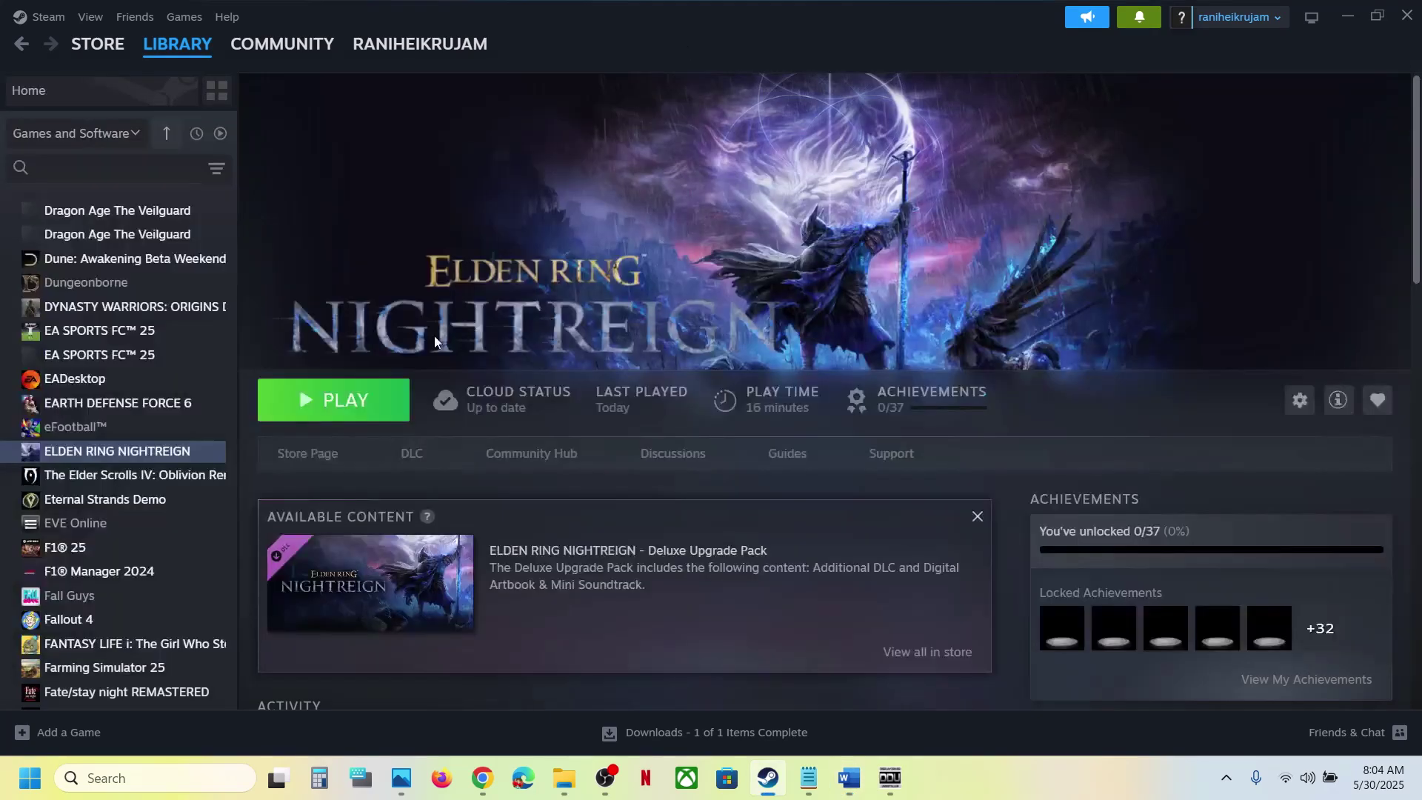
# Switch to File Explorer, open the account's profile folder under C:\Users and select the AppData folder
pyautogui.moveTo(571, 783)
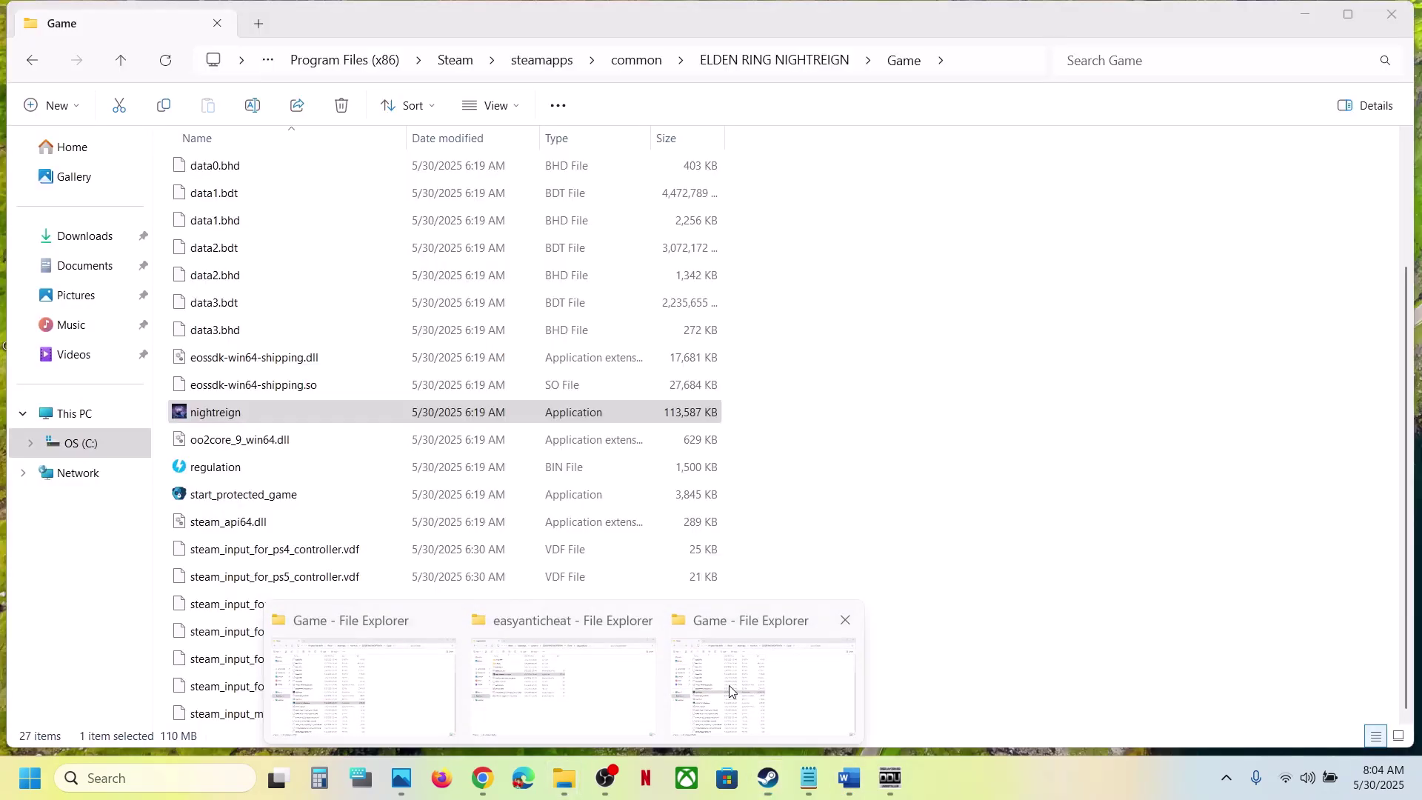
pyautogui.click(729, 686)
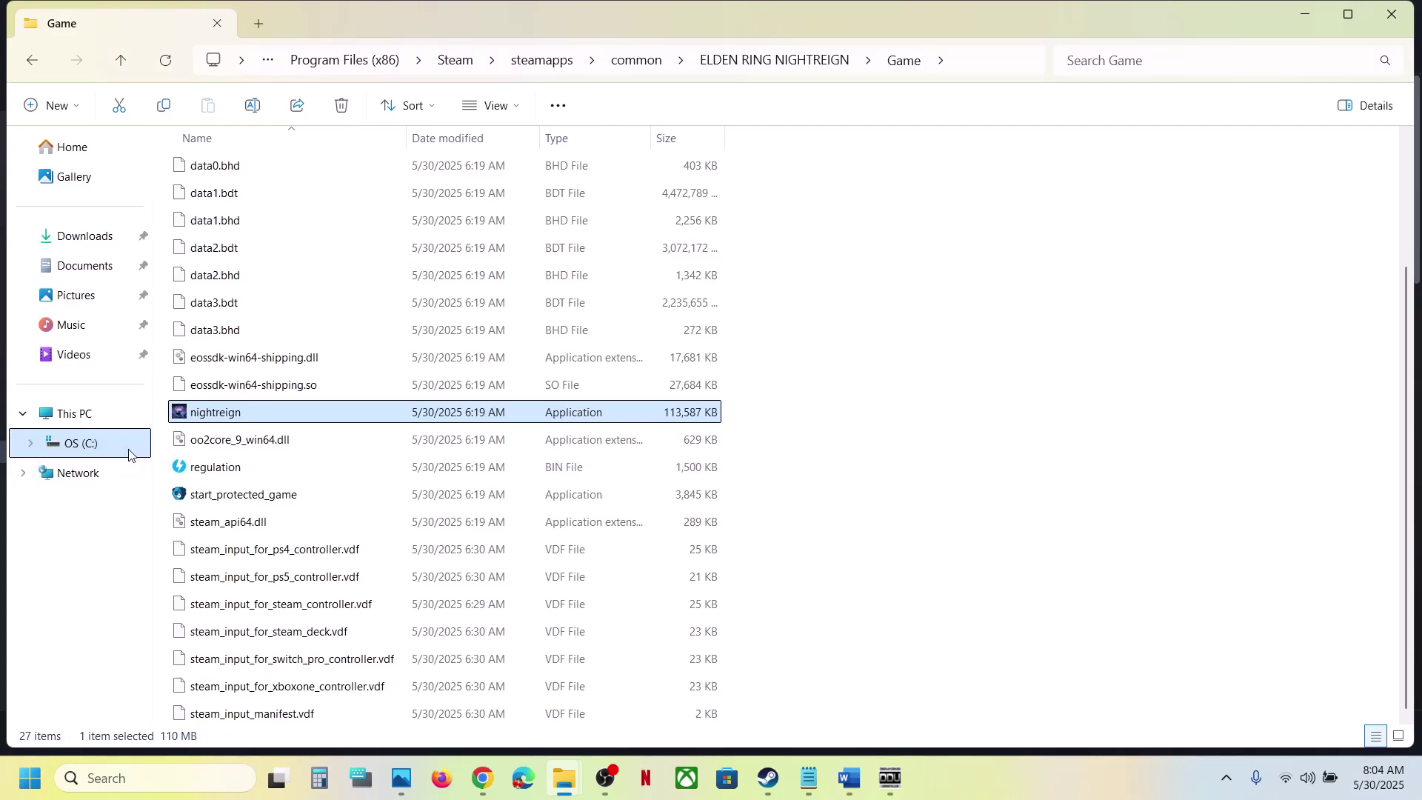
pyautogui.click(92, 420)
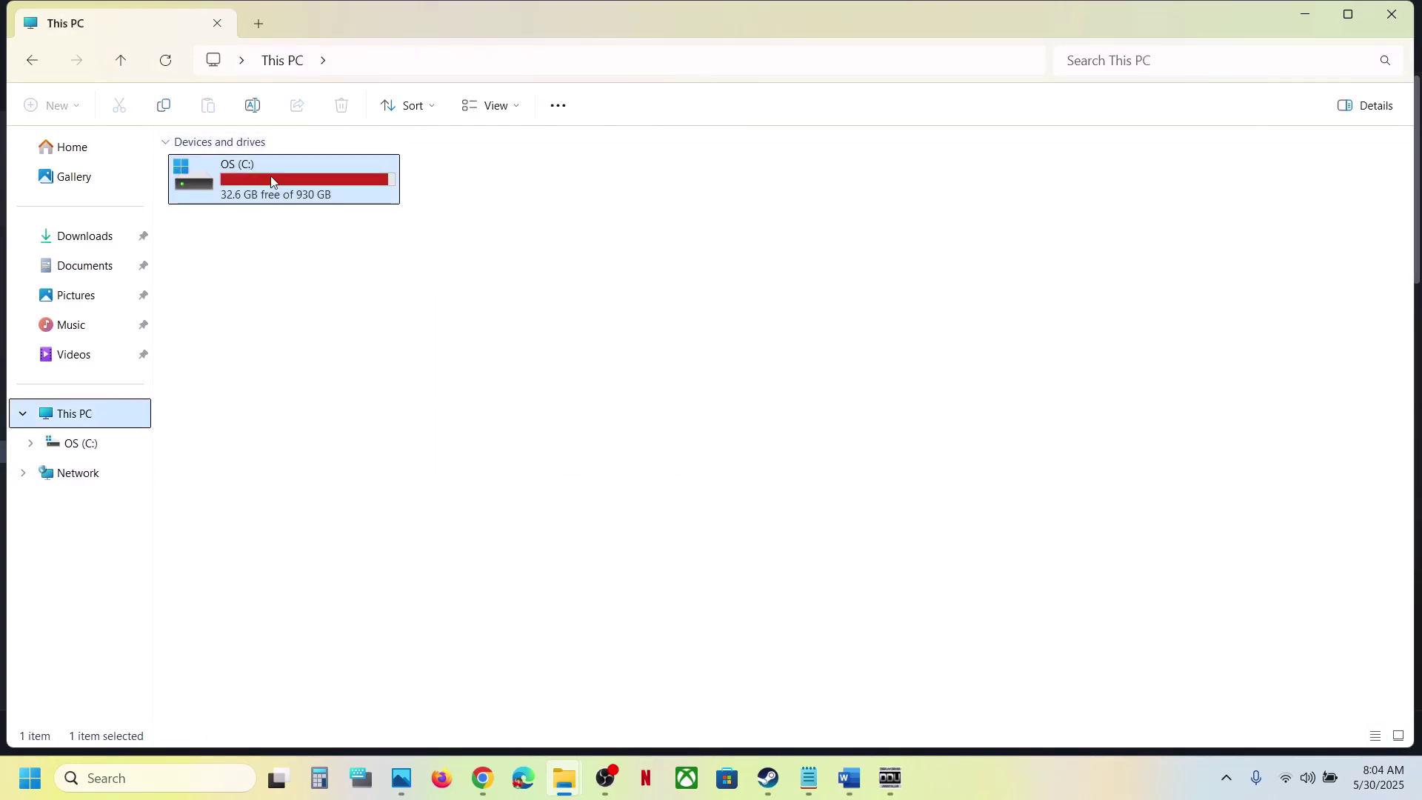
pyautogui.doubleClick(270, 181)
pyautogui.doubleClick(230, 496)
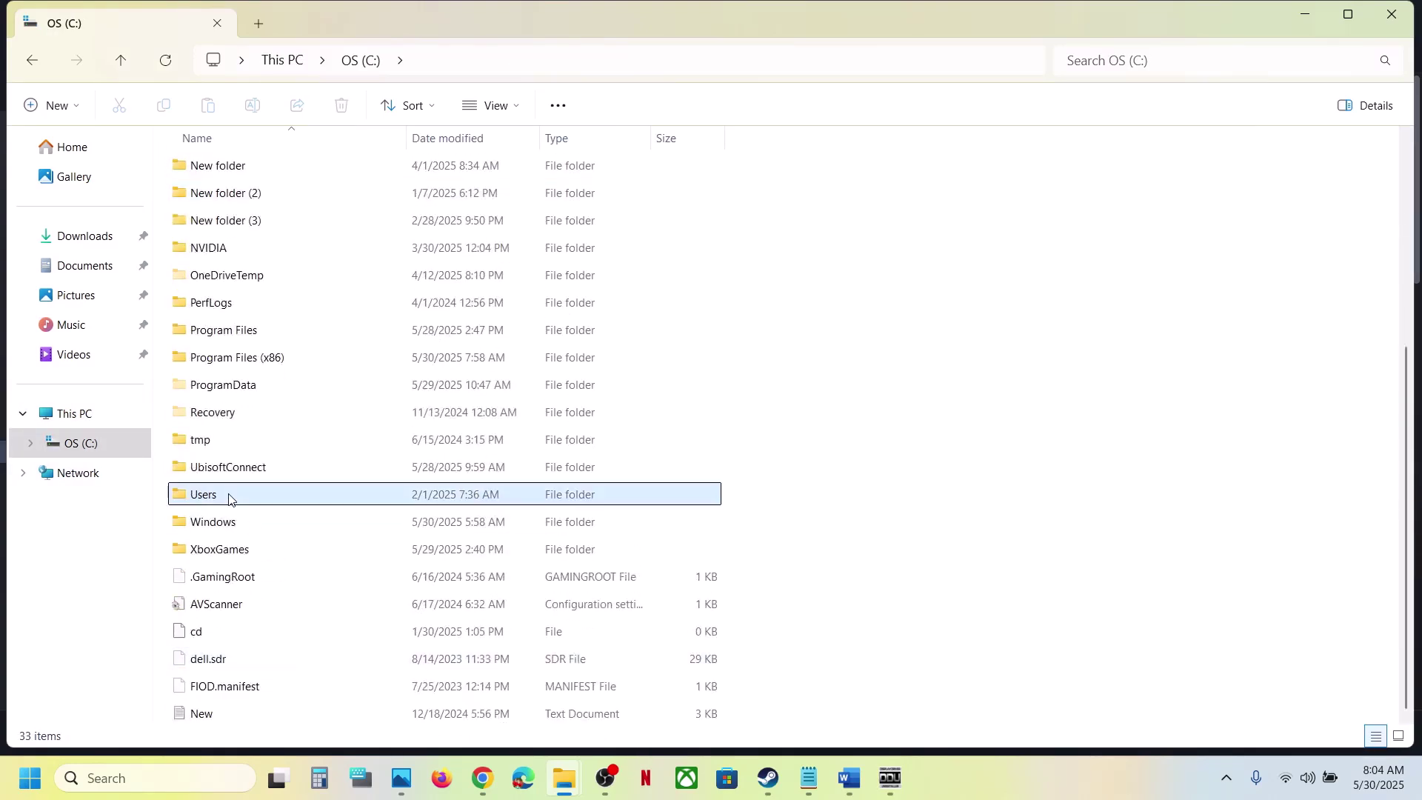
pyautogui.click(216, 180)
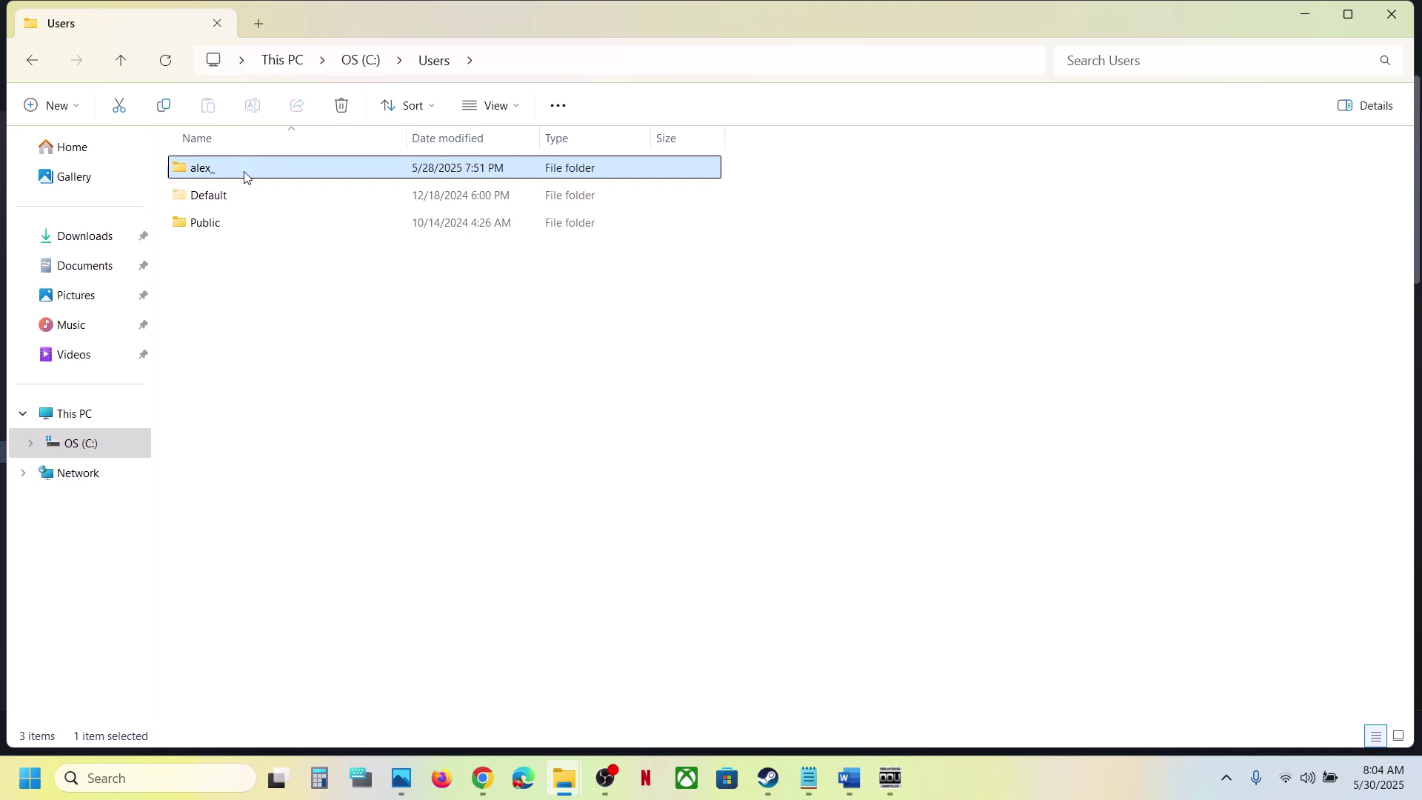
pyautogui.doubleClick(244, 177)
pyautogui.click(220, 362)
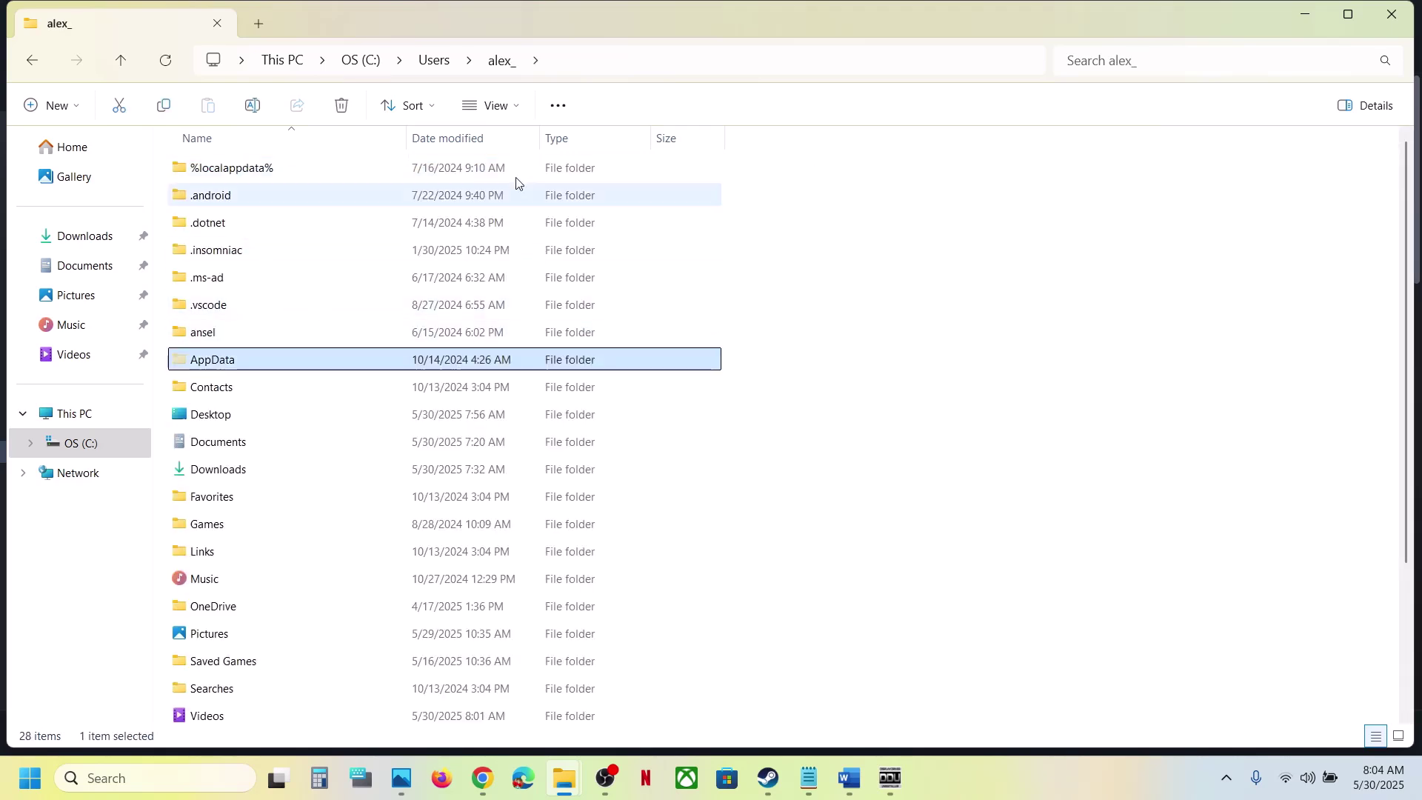
# Check that hidden items are set to show and open the Nightreign folder inside AppData\Roaming
pyautogui.click(516, 111)
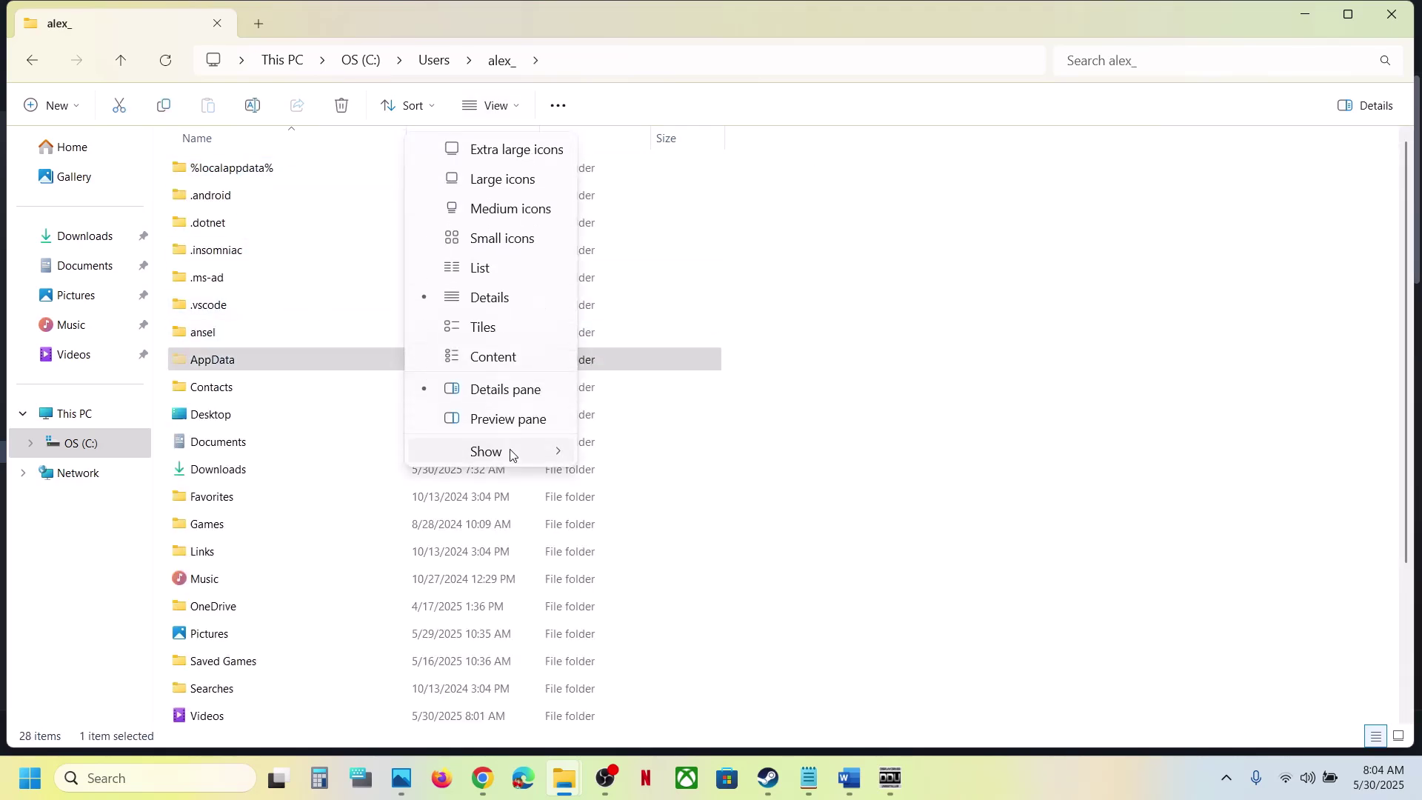
pyautogui.moveTo(507, 452)
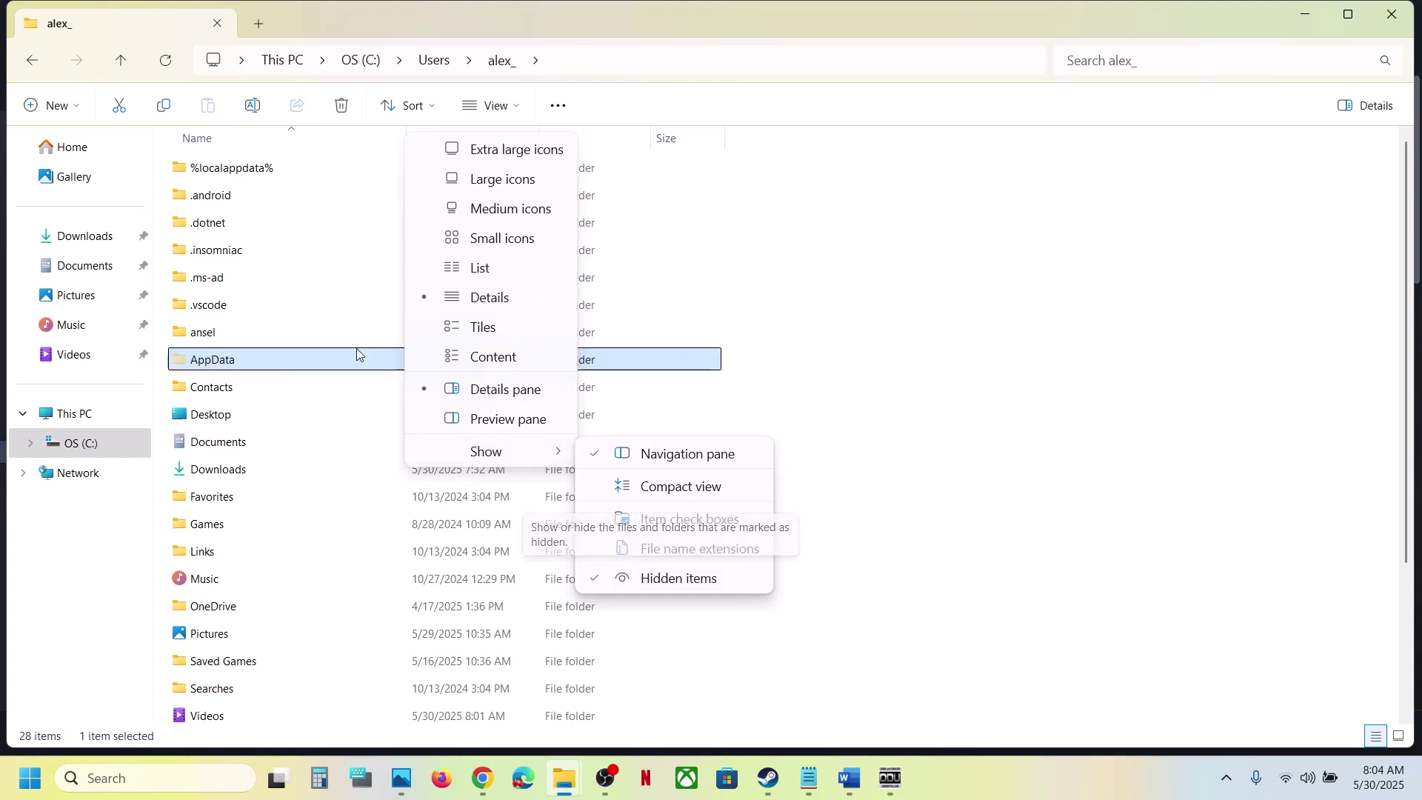
pyautogui.doubleClick(291, 364)
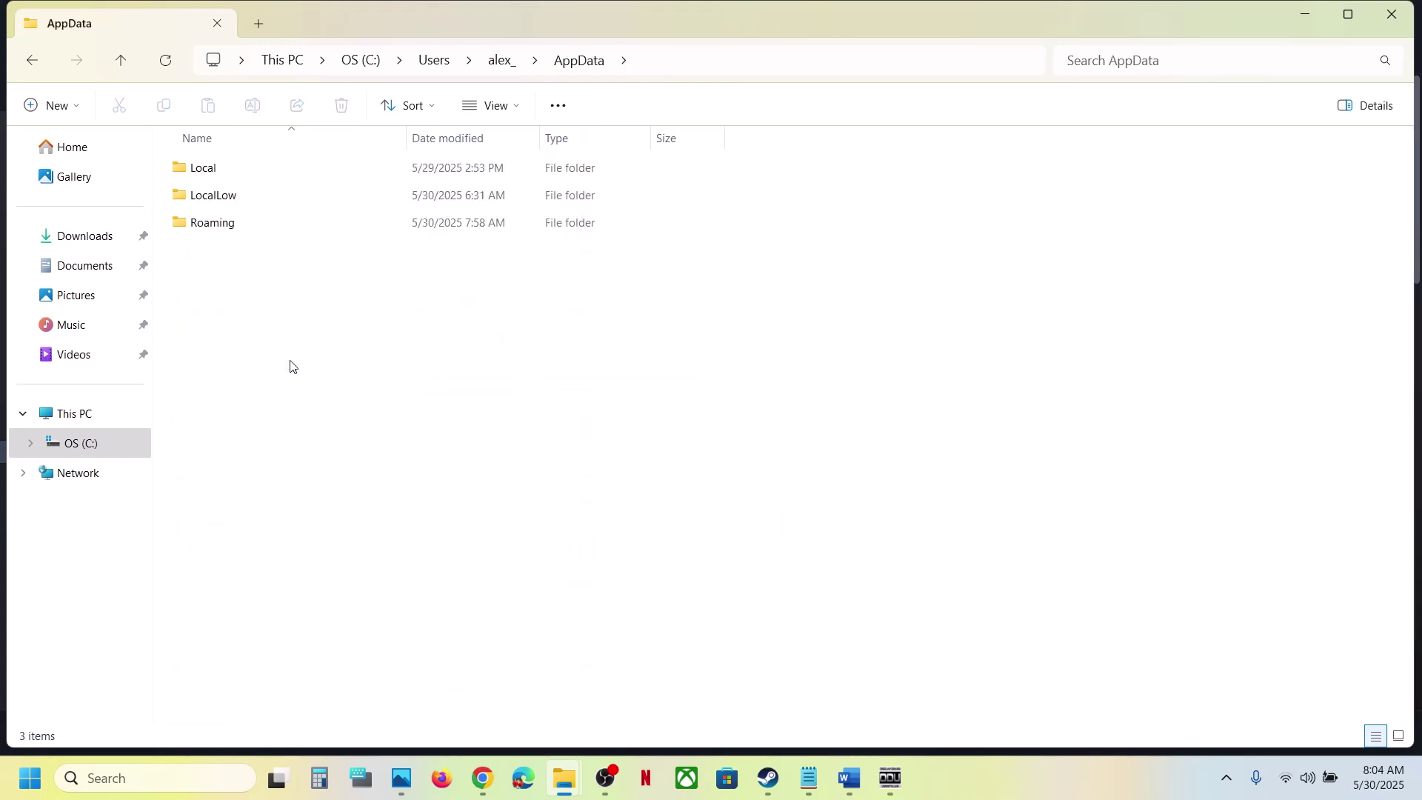
pyautogui.doubleClick(214, 226)
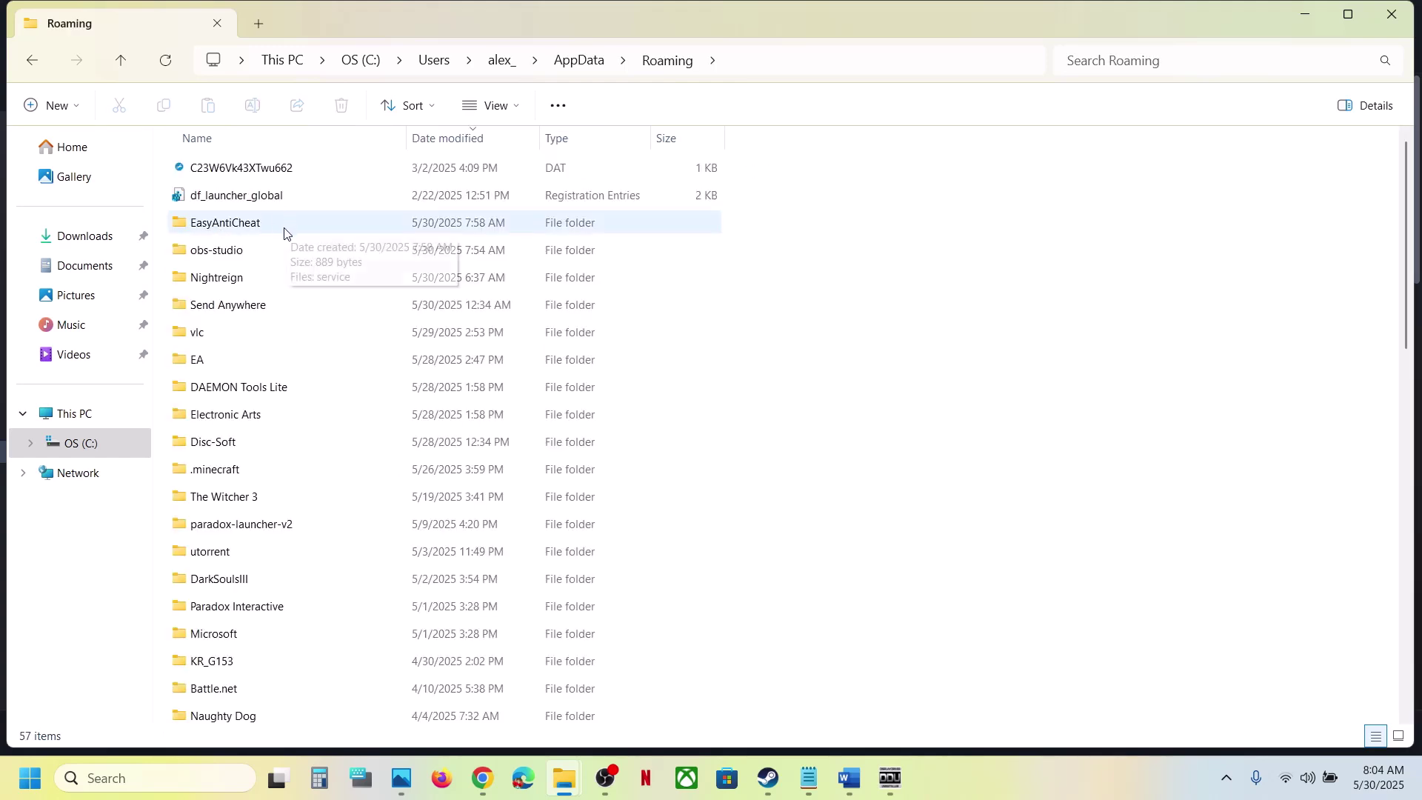
pyautogui.click(233, 279)
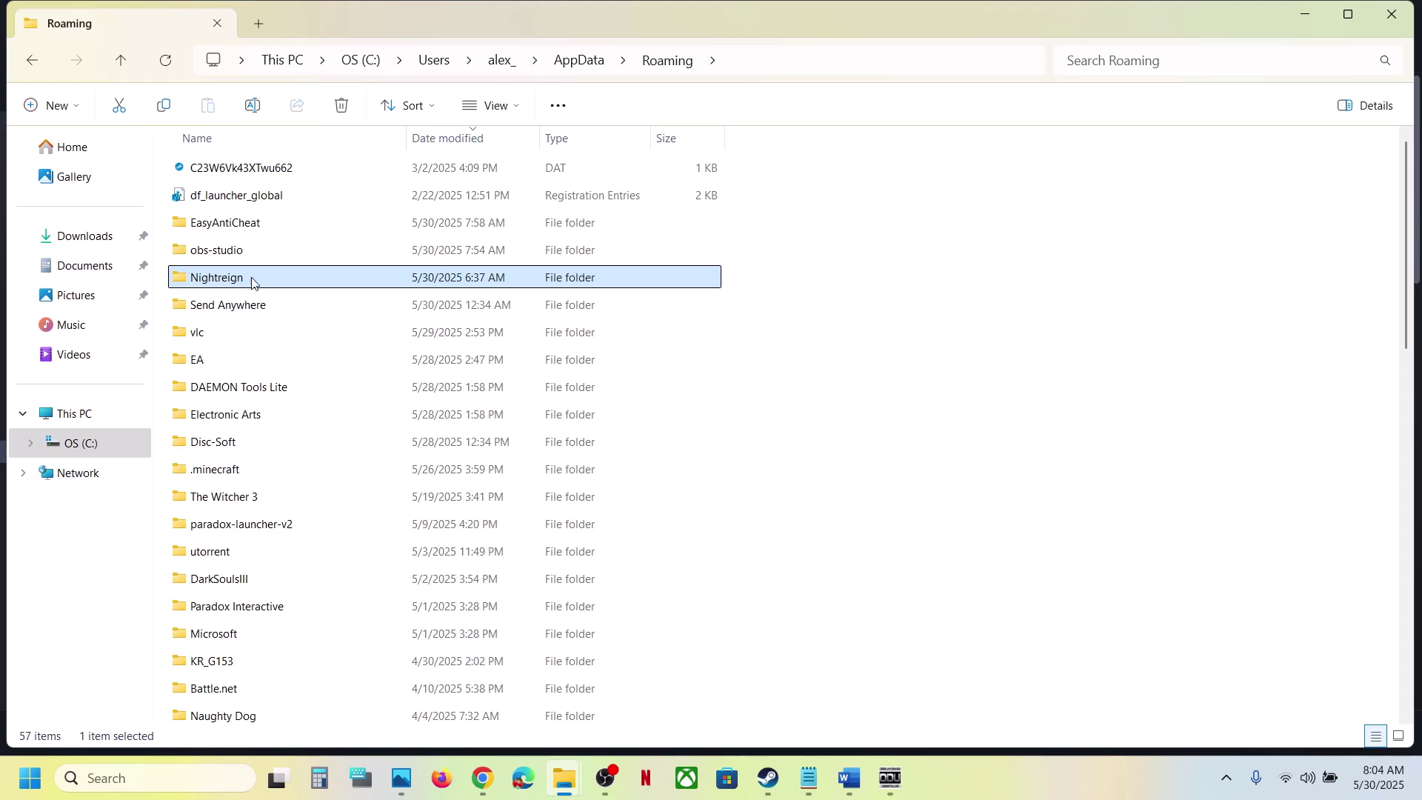
pyautogui.doubleClick(258, 285)
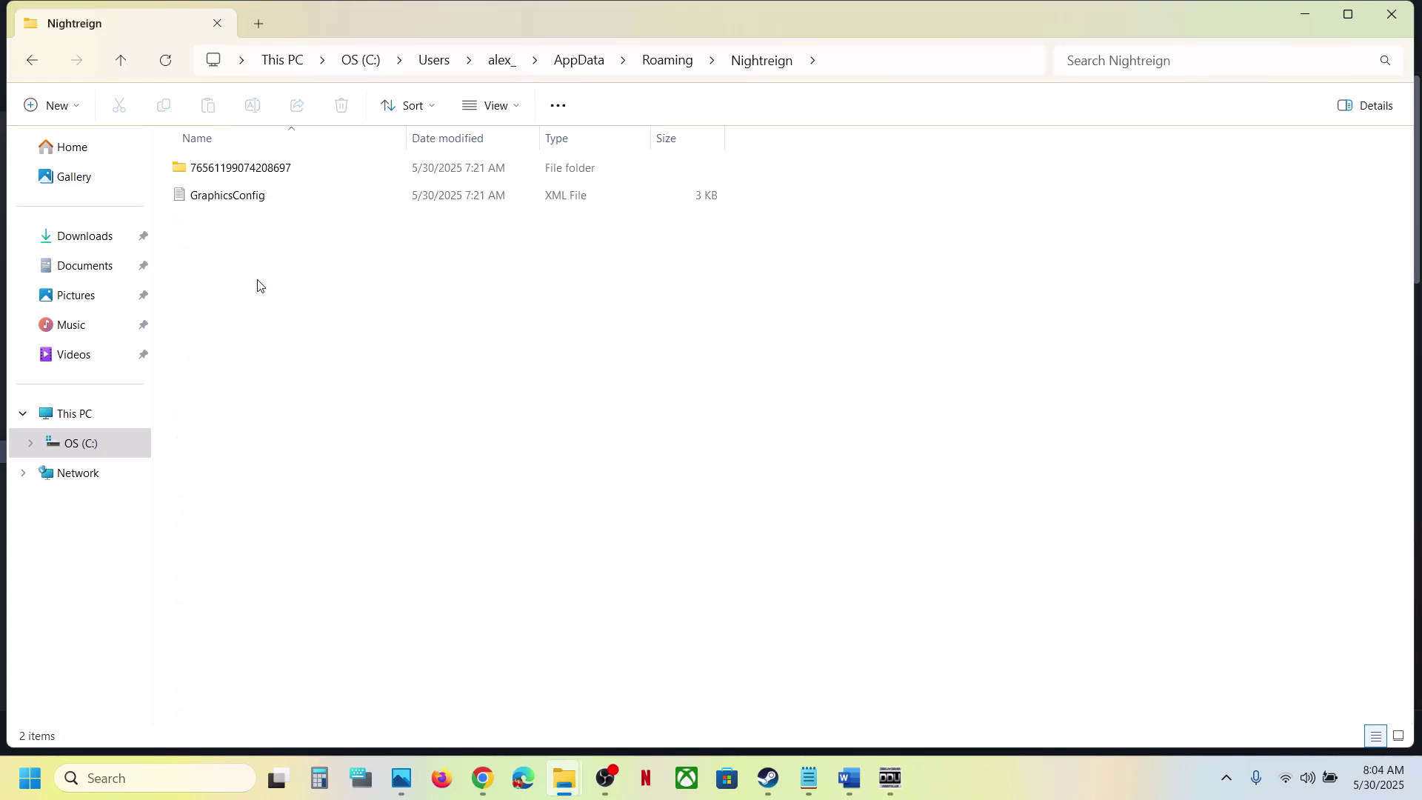
# Back up the GraphicsConfig file by copying it to the desktop and moving the copy away from the other icons
pyautogui.click(233, 200)
pyautogui.rightClick(232, 199)
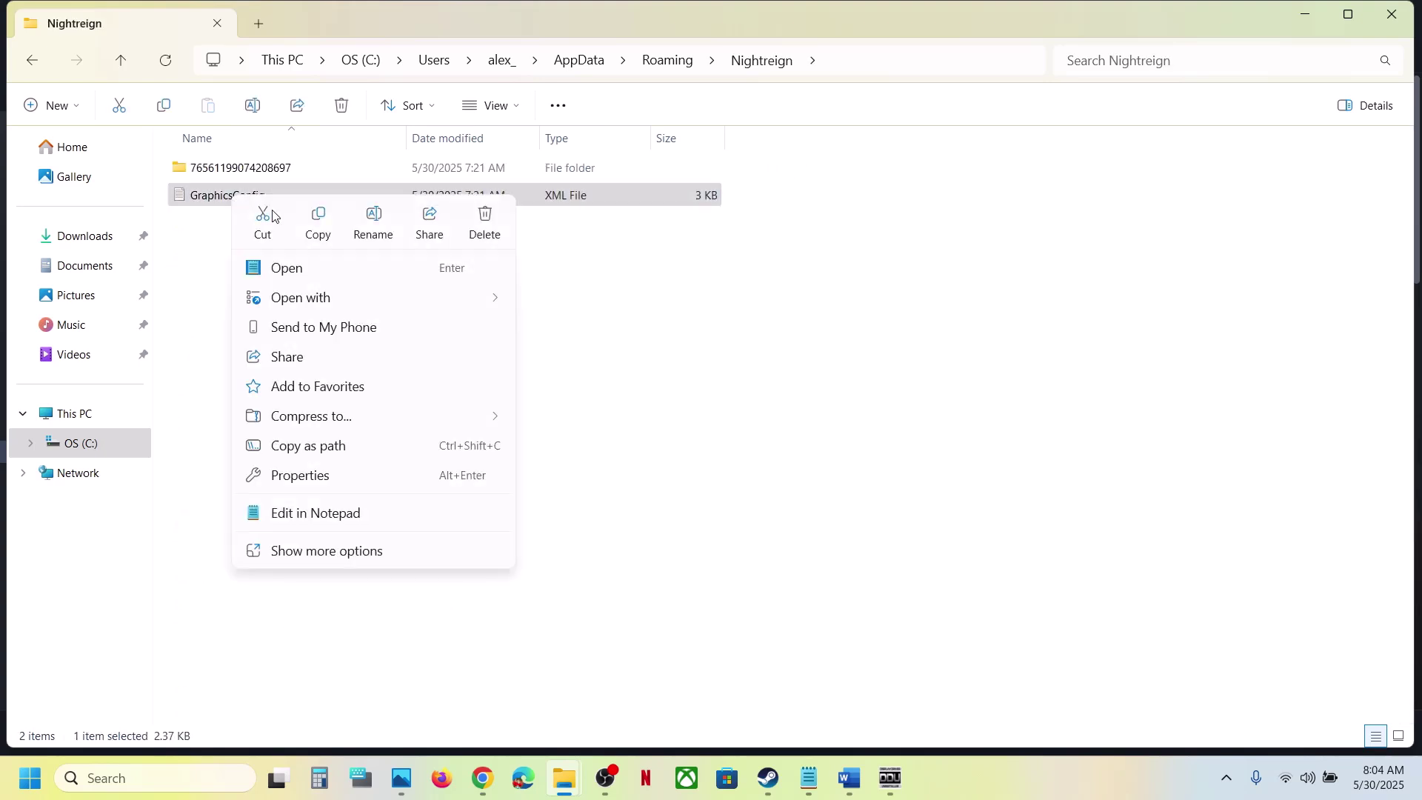
pyautogui.click(321, 223)
pyautogui.press('super+d')
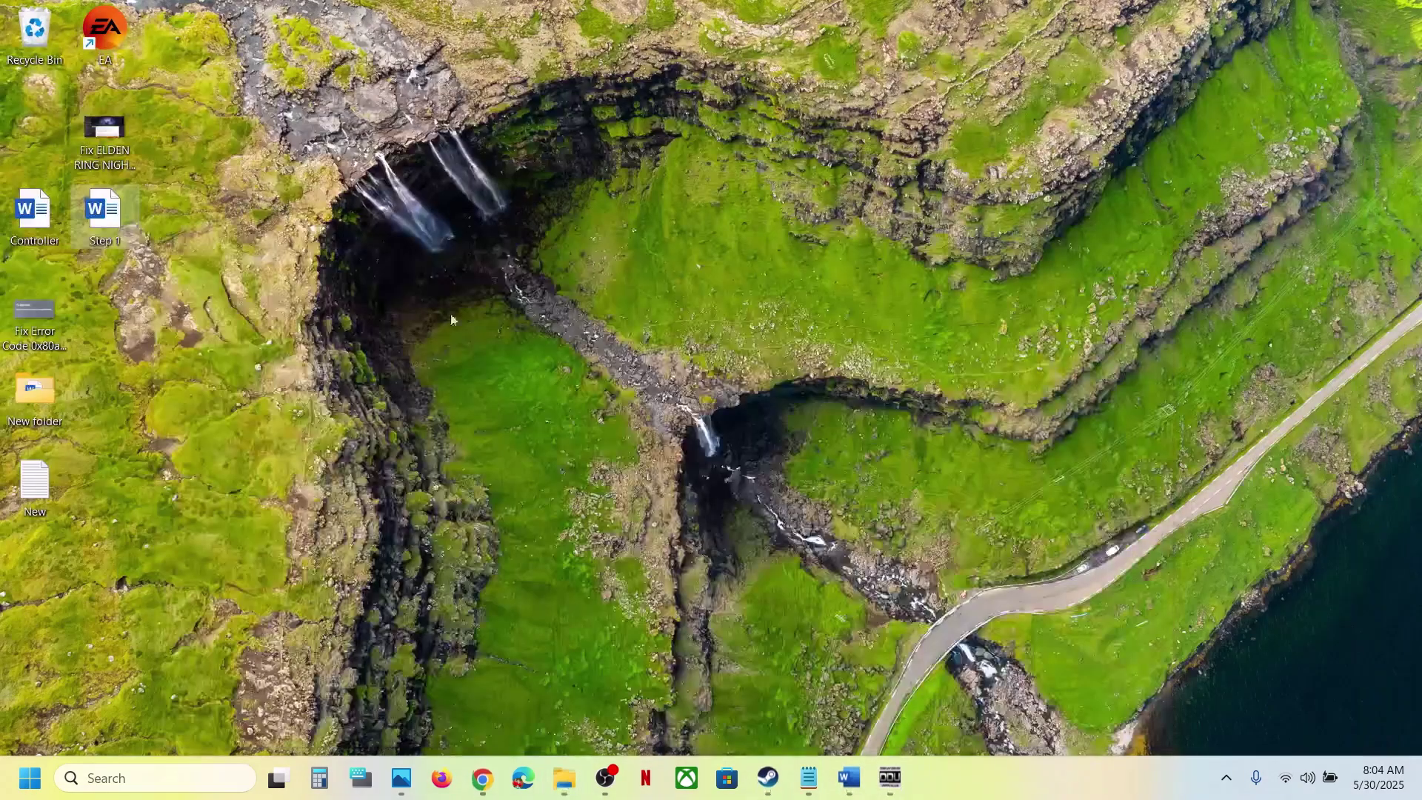
pyautogui.hotkey('ctrl', 'v')
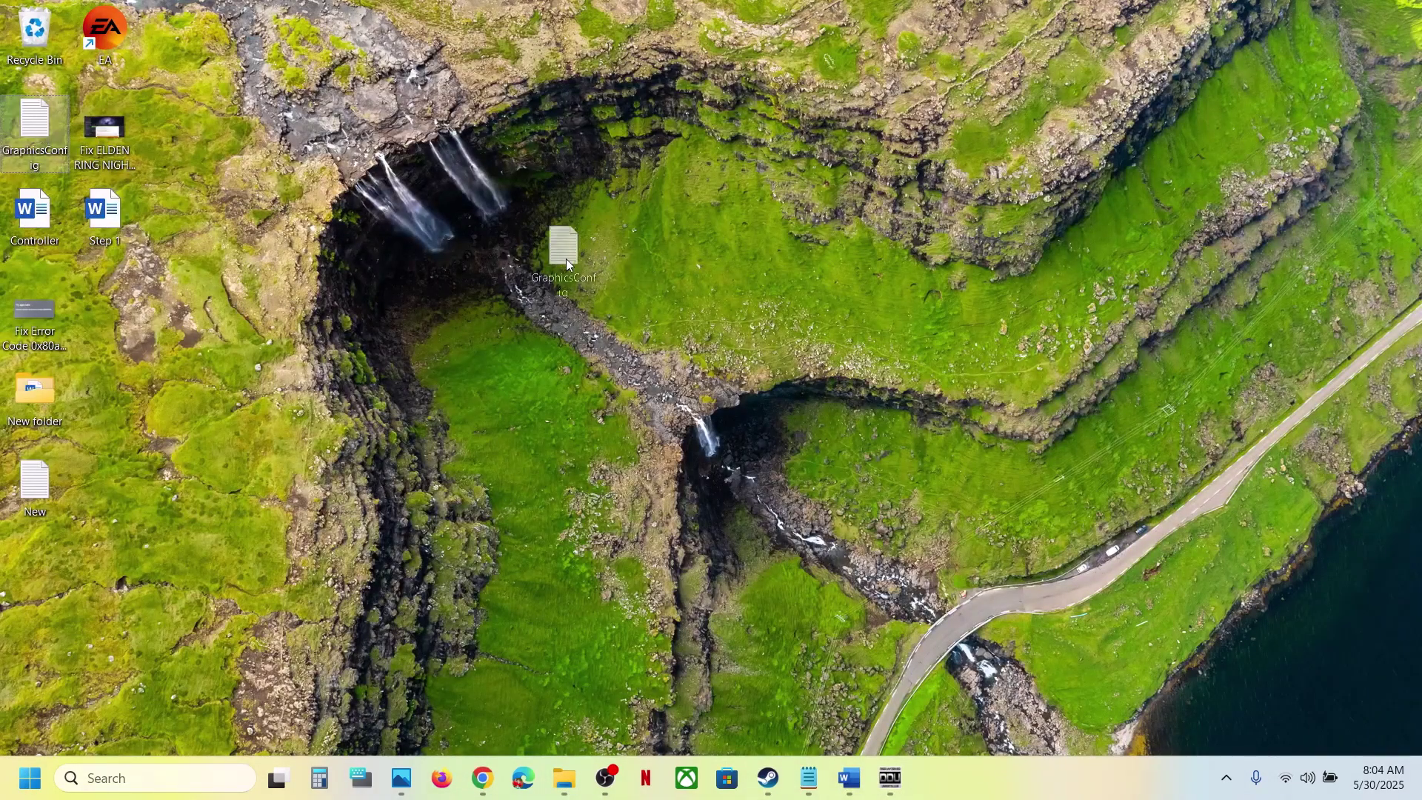
pyautogui.moveTo(566, 259); pyautogui.dragTo(477, 264)
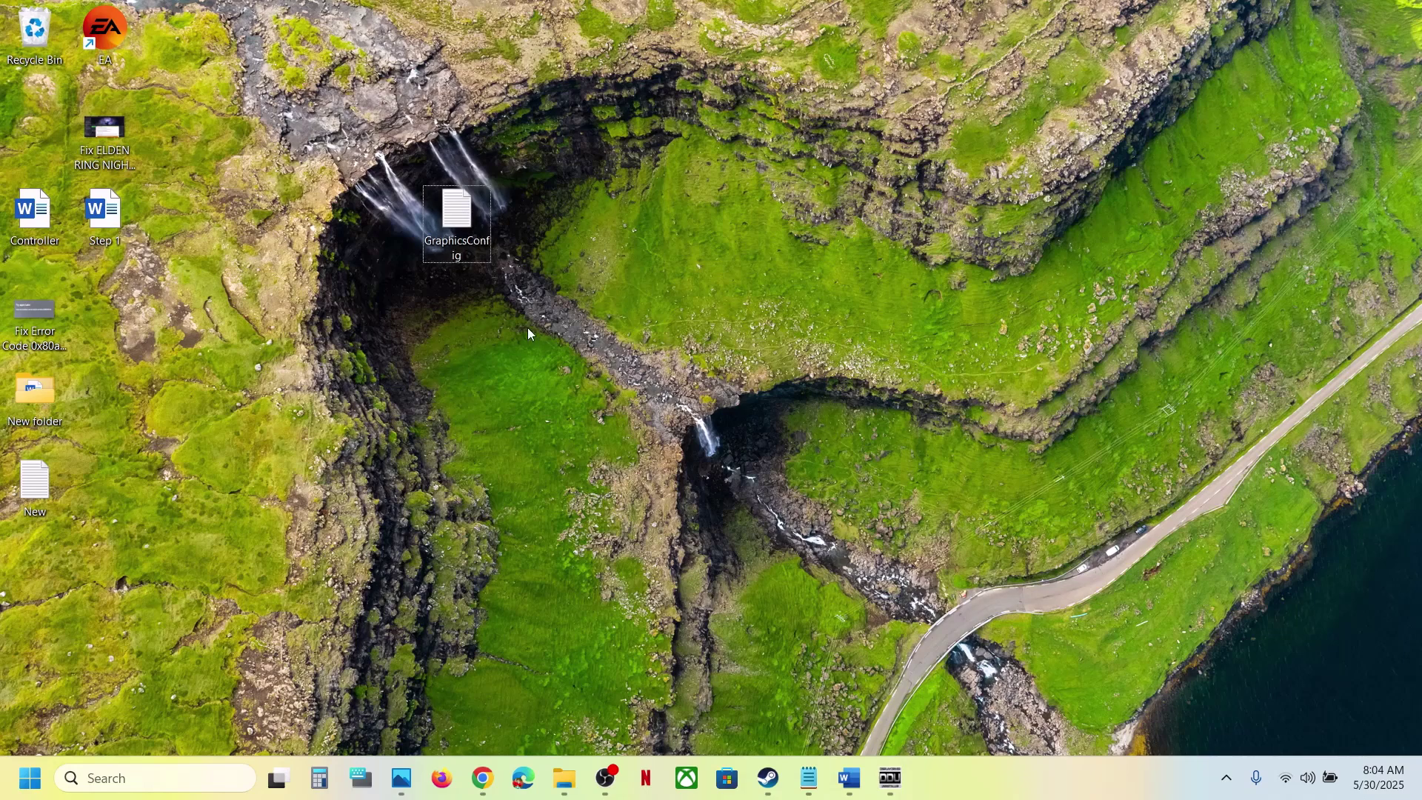
# Return to the Nightreign folder in File Explorer and delete its GraphicsConfig file
pyautogui.moveTo(569, 768)
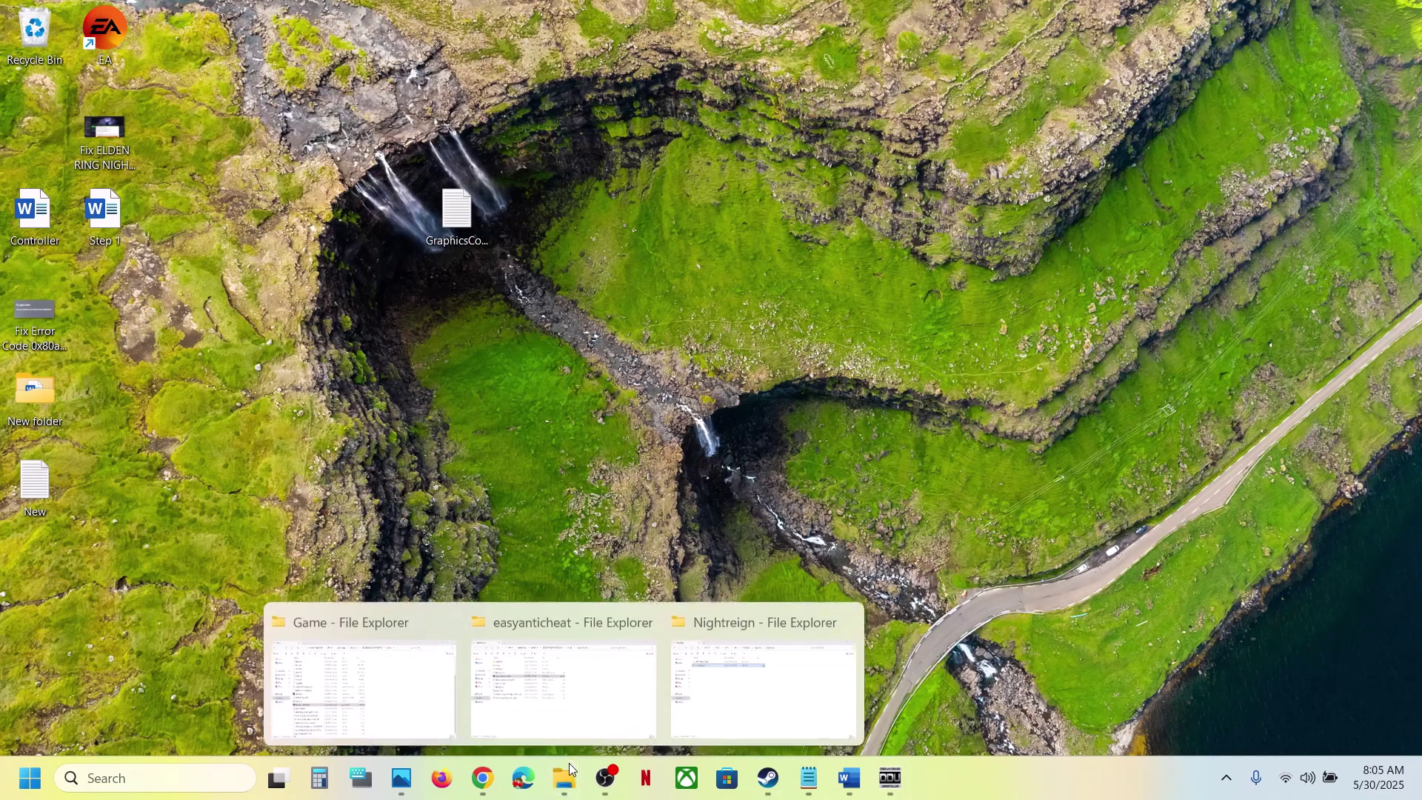
pyautogui.click(720, 704)
pyautogui.rightClick(250, 201)
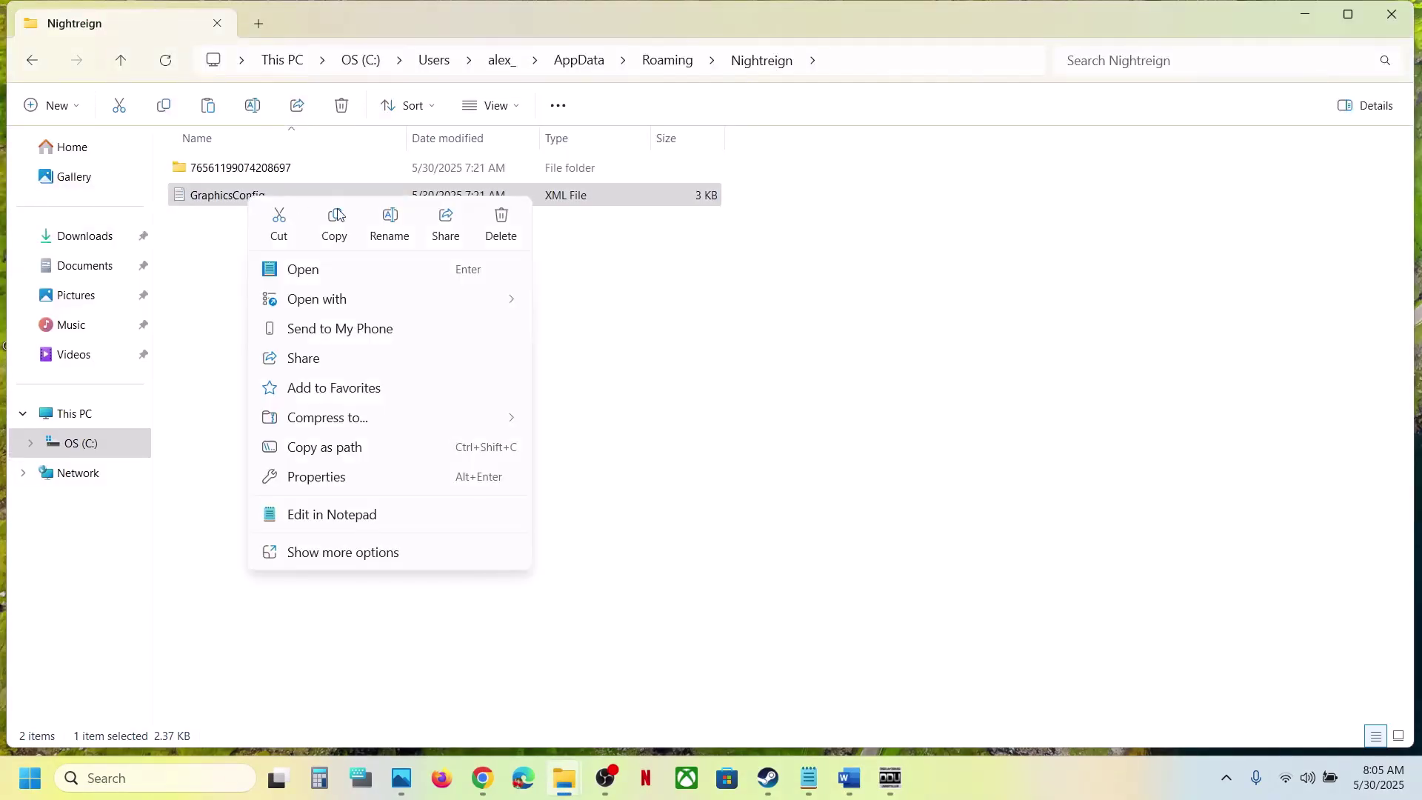
pyautogui.click(506, 222)
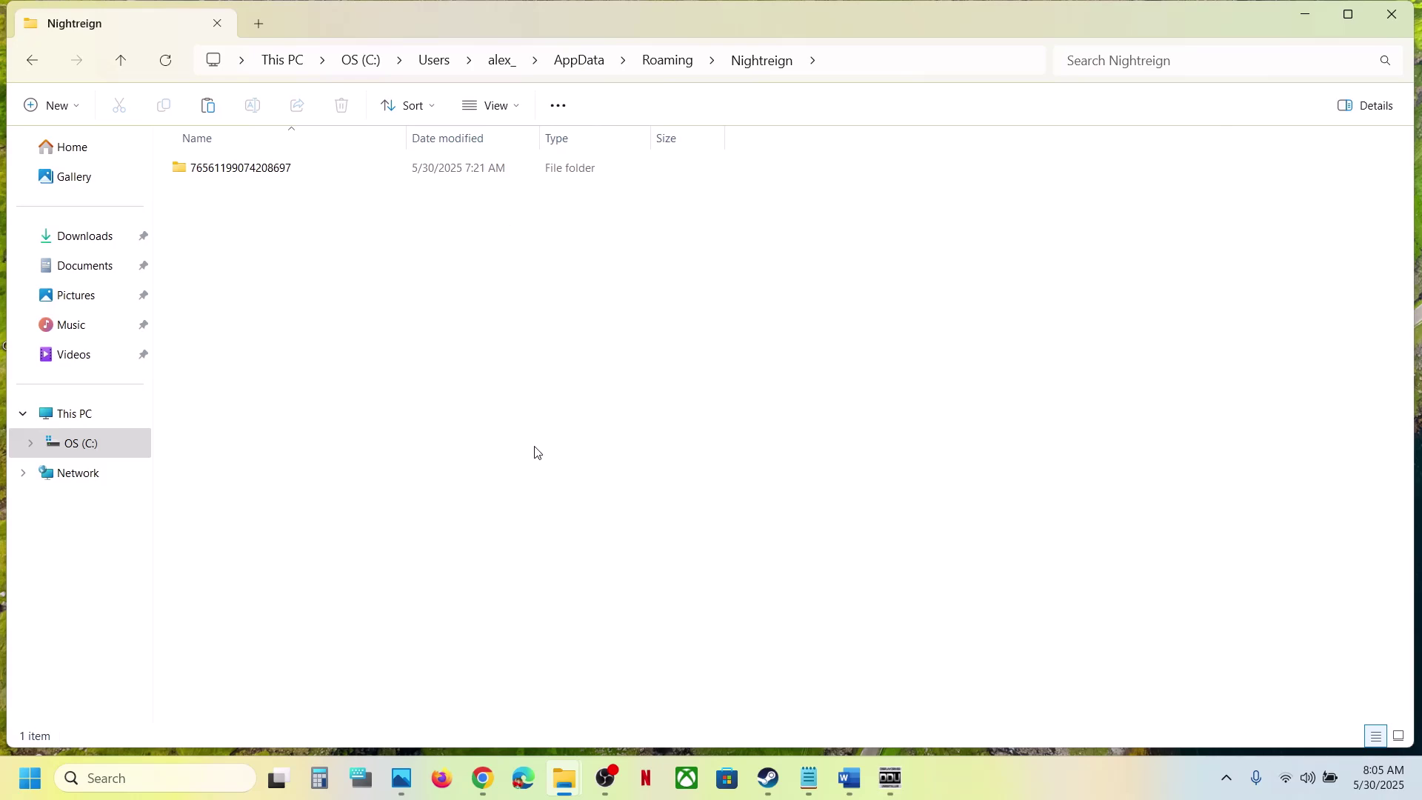
# Bring up Steam, then highlight Step 11's save file renaming/deletion, progress loss and backup notes in the Word document
pyautogui.click(774, 778)
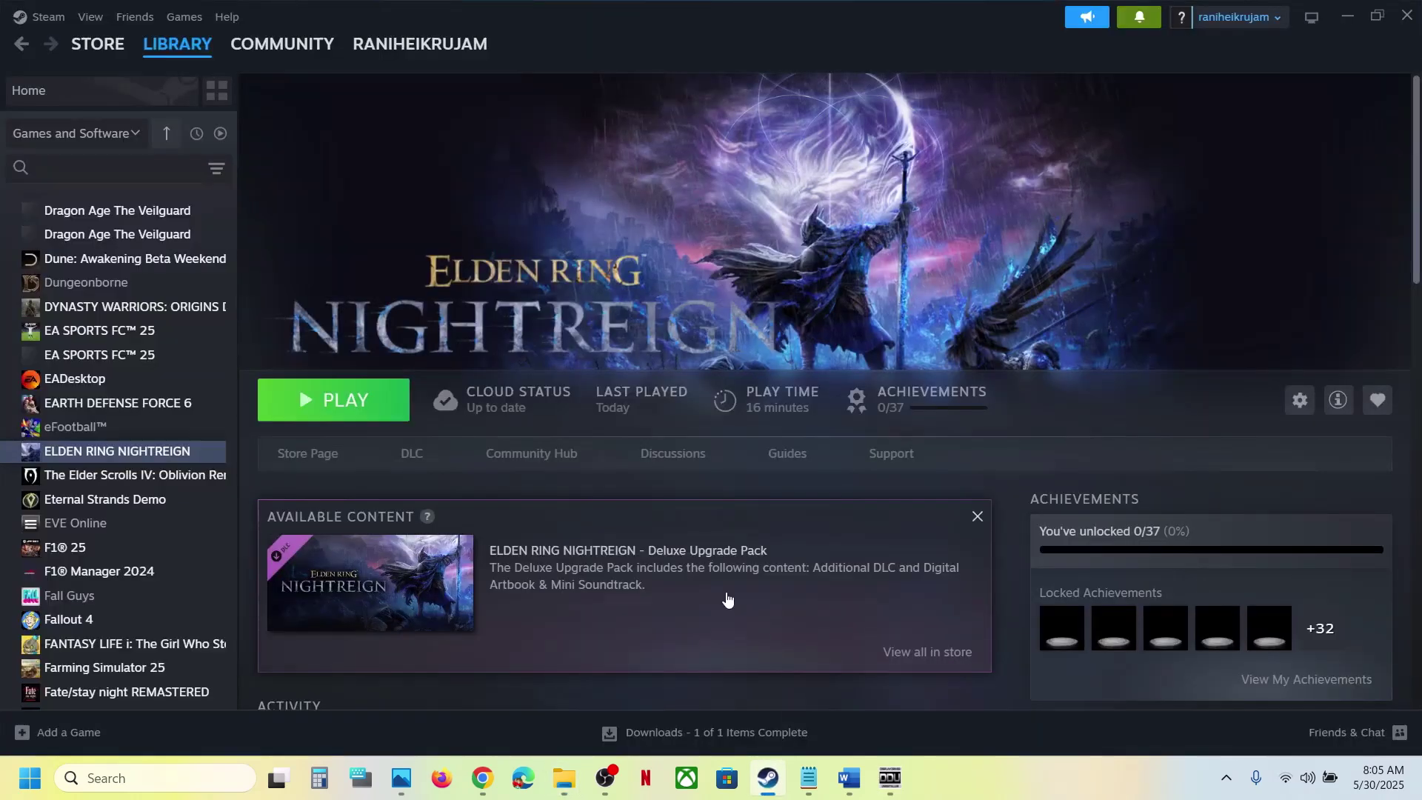
pyautogui.click(849, 778)
pyautogui.moveTo(710, 431); pyautogui.dragTo(1249, 446)
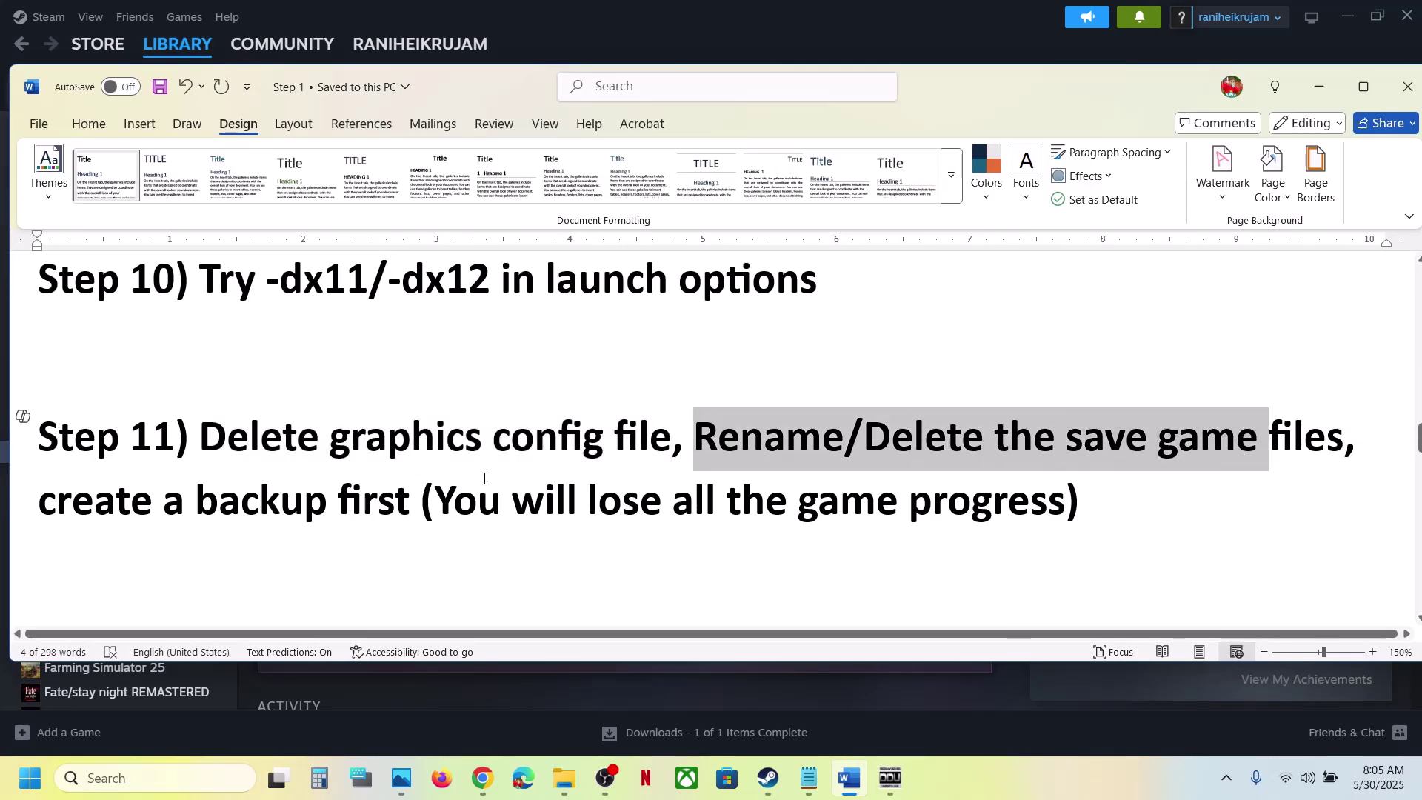
pyautogui.moveTo(437, 500); pyautogui.dragTo(1008, 518)
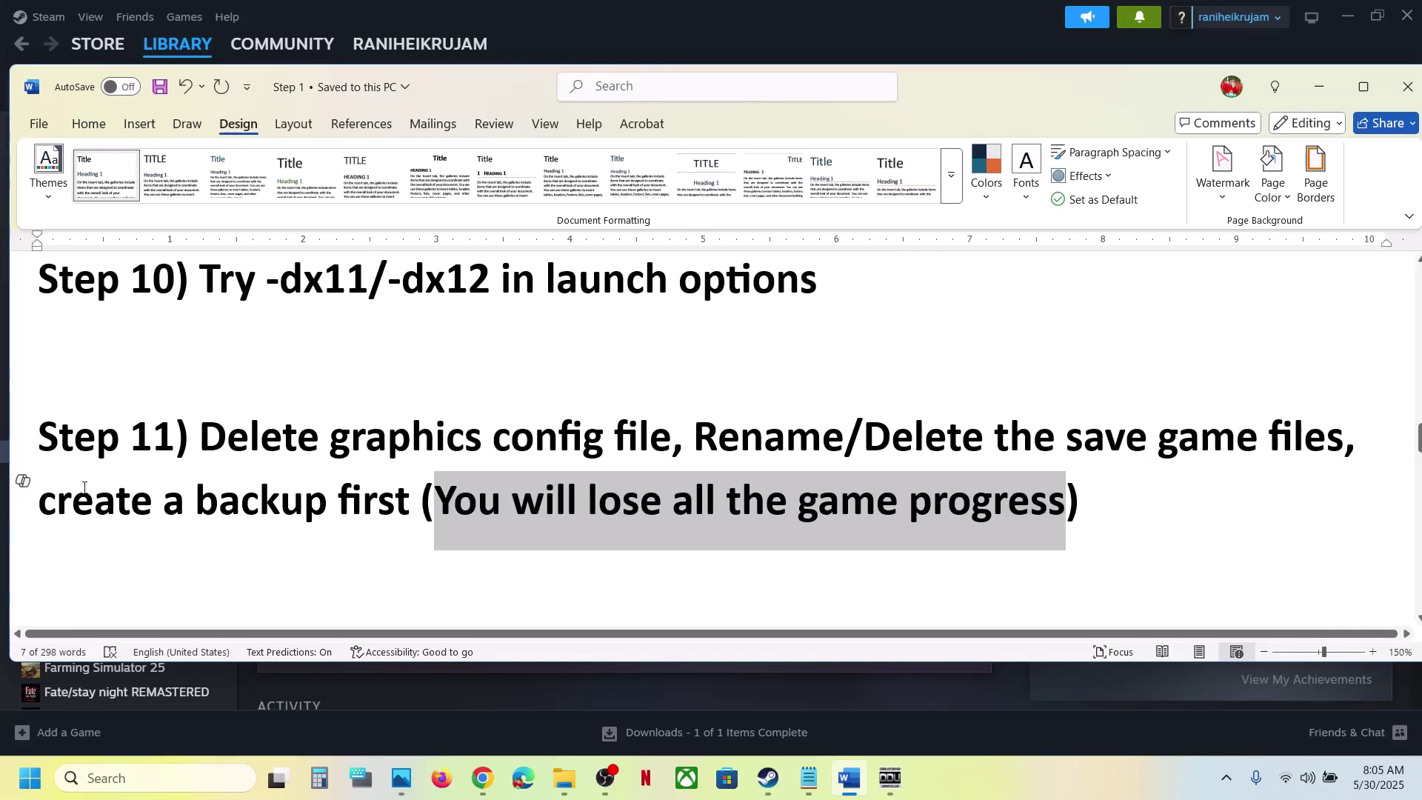
pyautogui.moveTo(40, 504); pyautogui.dragTo(418, 508)
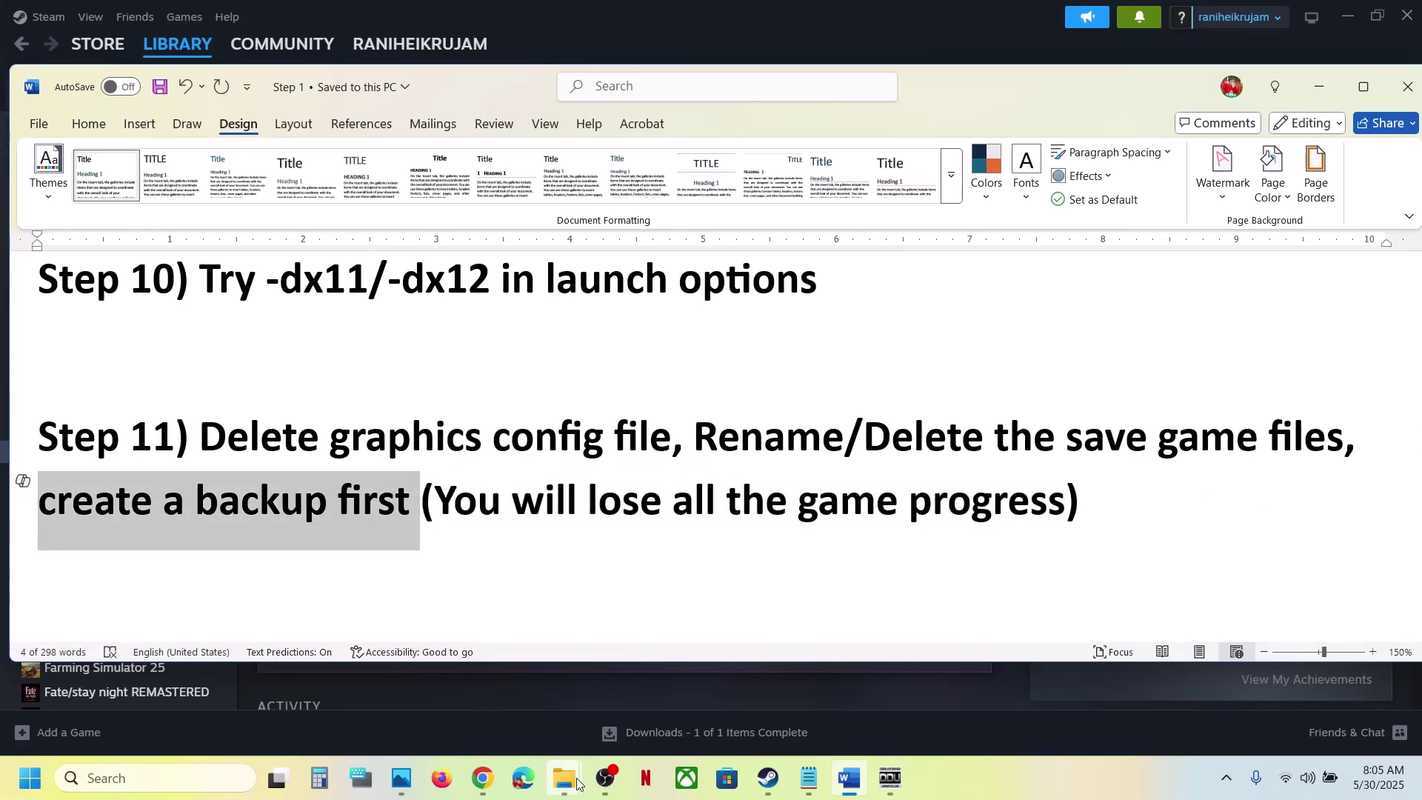
# Return to File Explorer, go up to the AppData\Roaming folder and show its full path
pyautogui.click(564, 778)
pyautogui.click(740, 724)
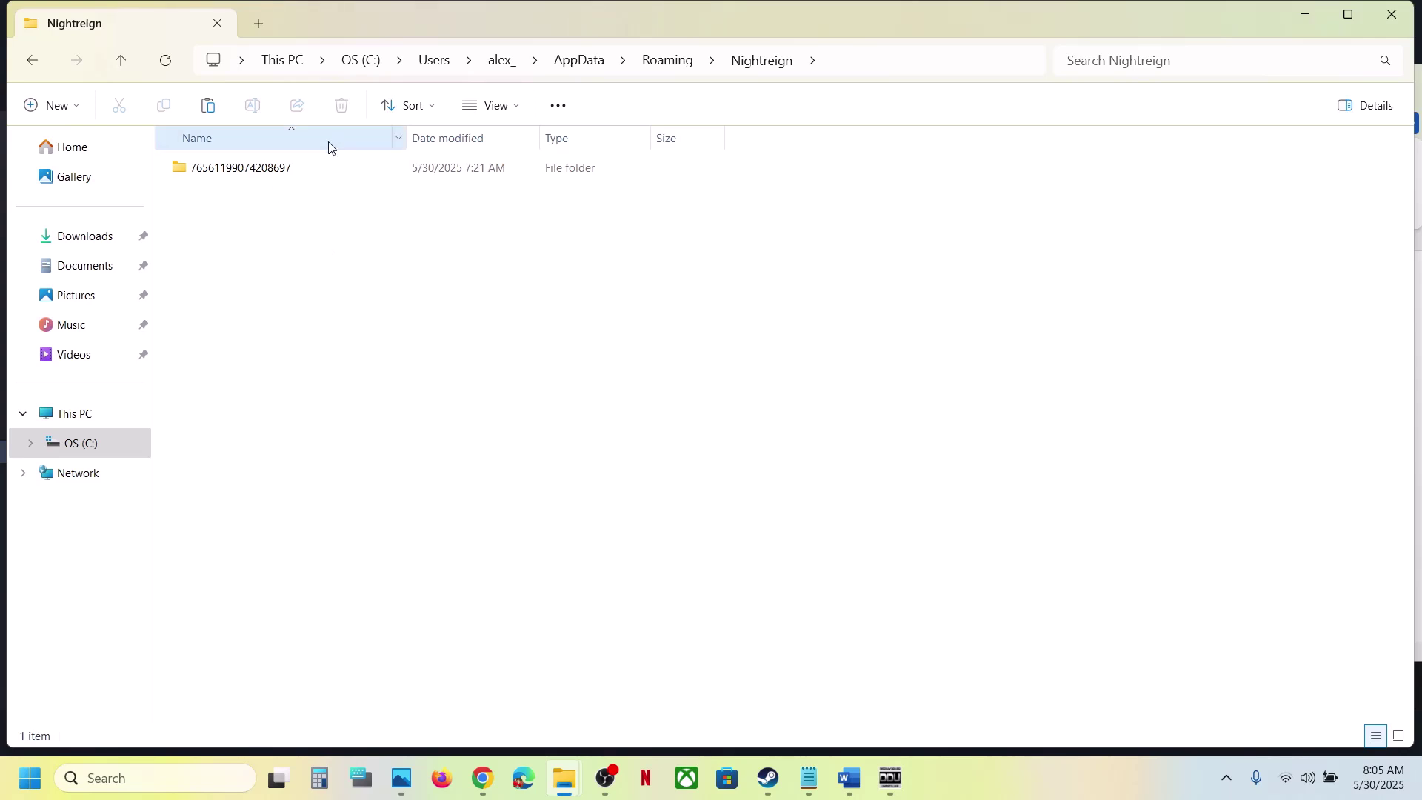
pyautogui.click(120, 55)
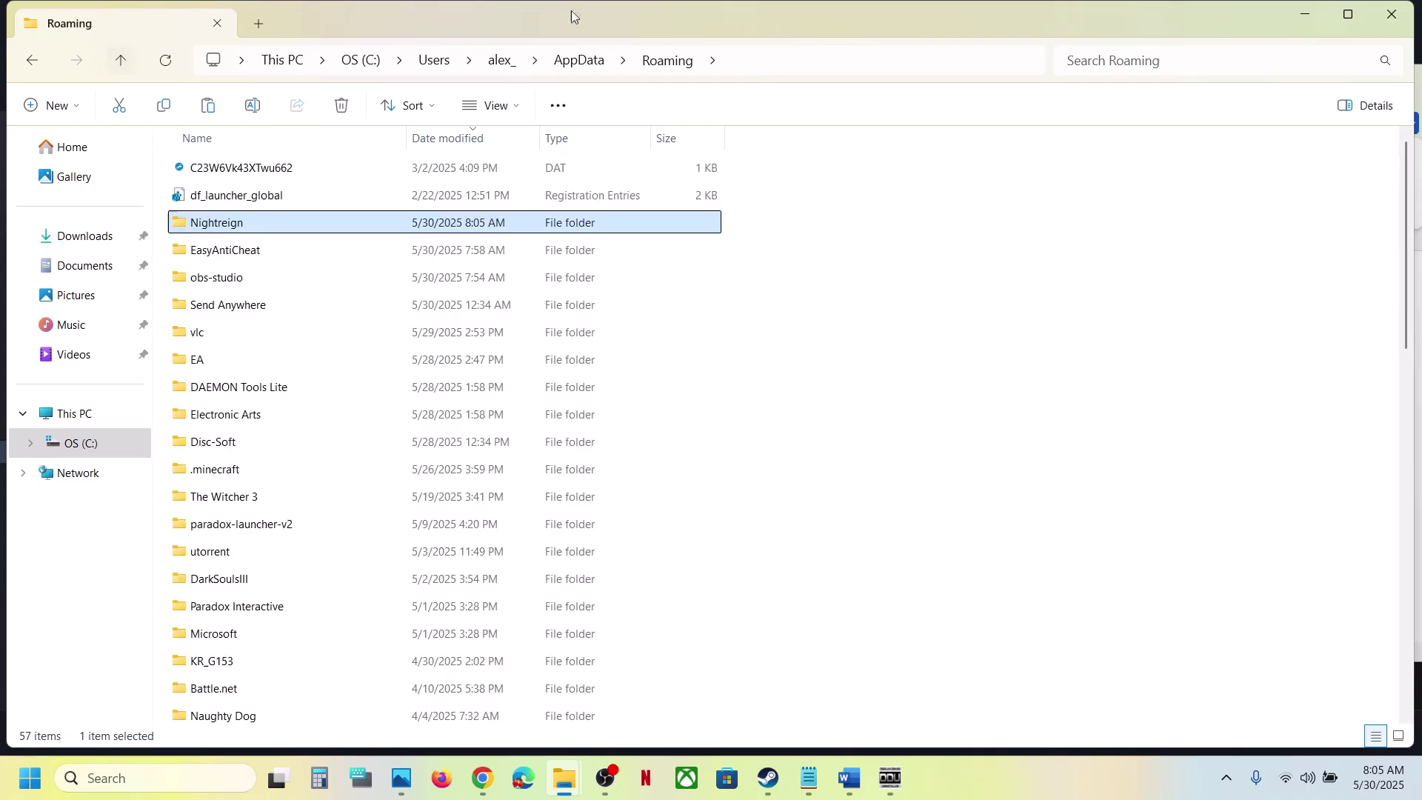
pyautogui.click(766, 60)
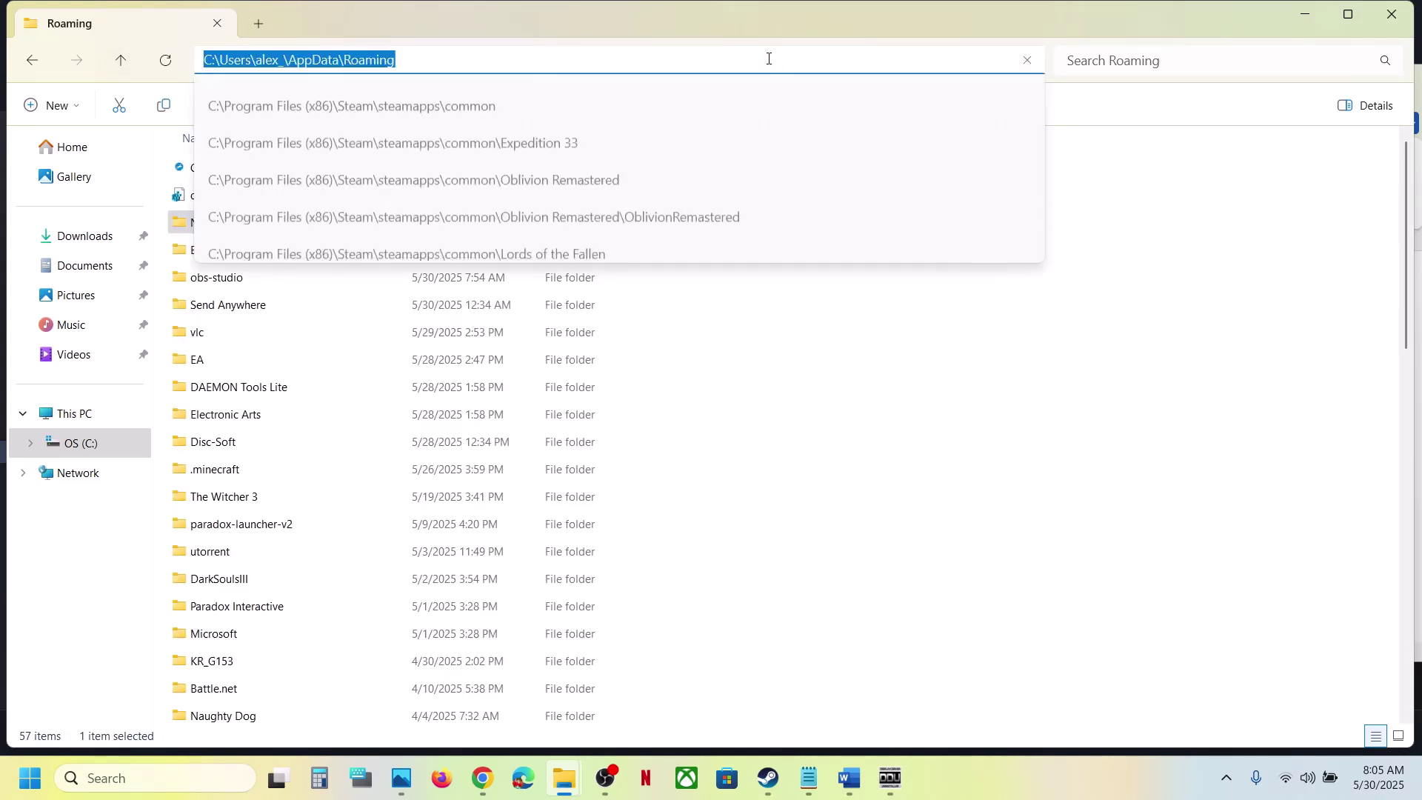
pyautogui.click(419, 56)
pyautogui.click(225, 311)
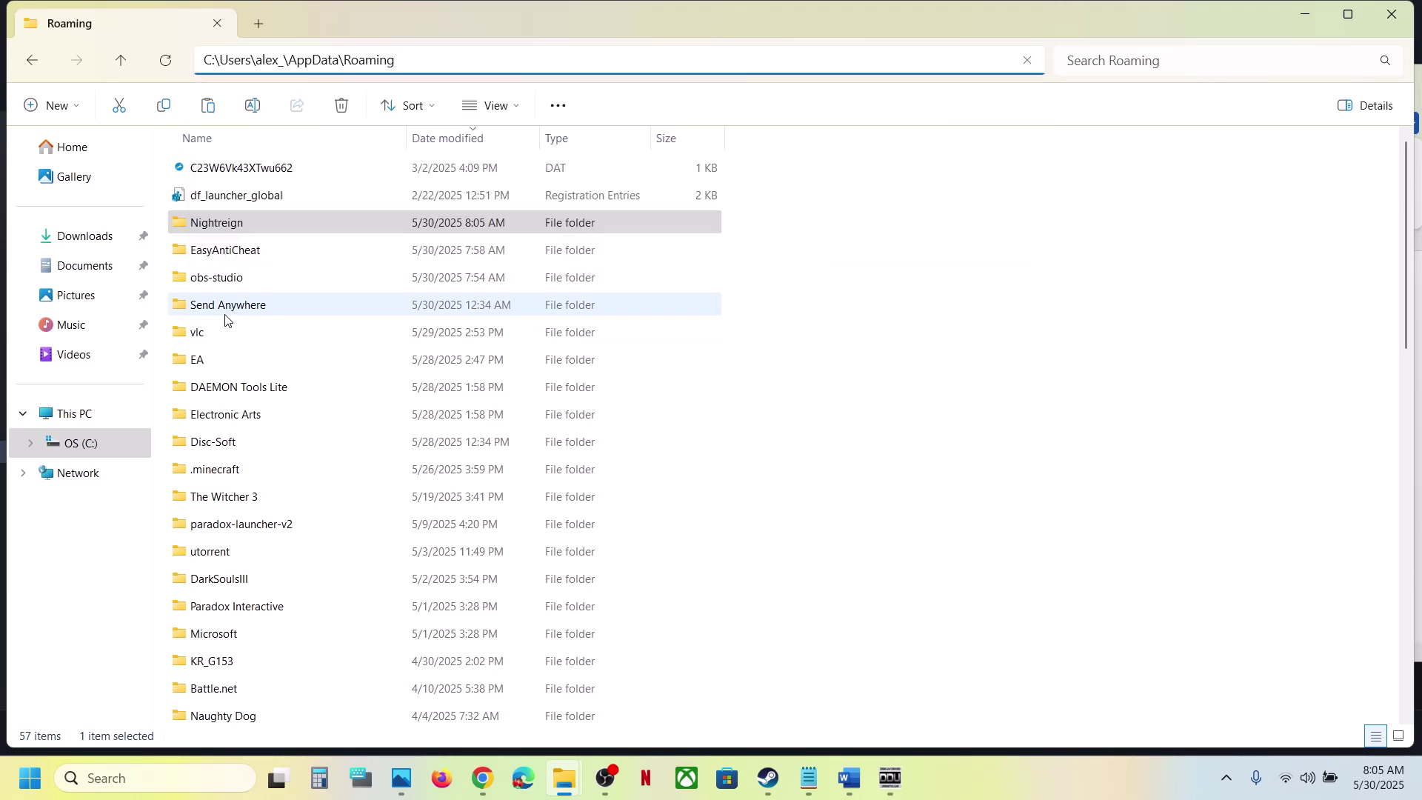
# Back up the Nightreign folder by copying it to the desktop beside GraphicsConfig, and return to the Roaming folder
pyautogui.click(216, 232)
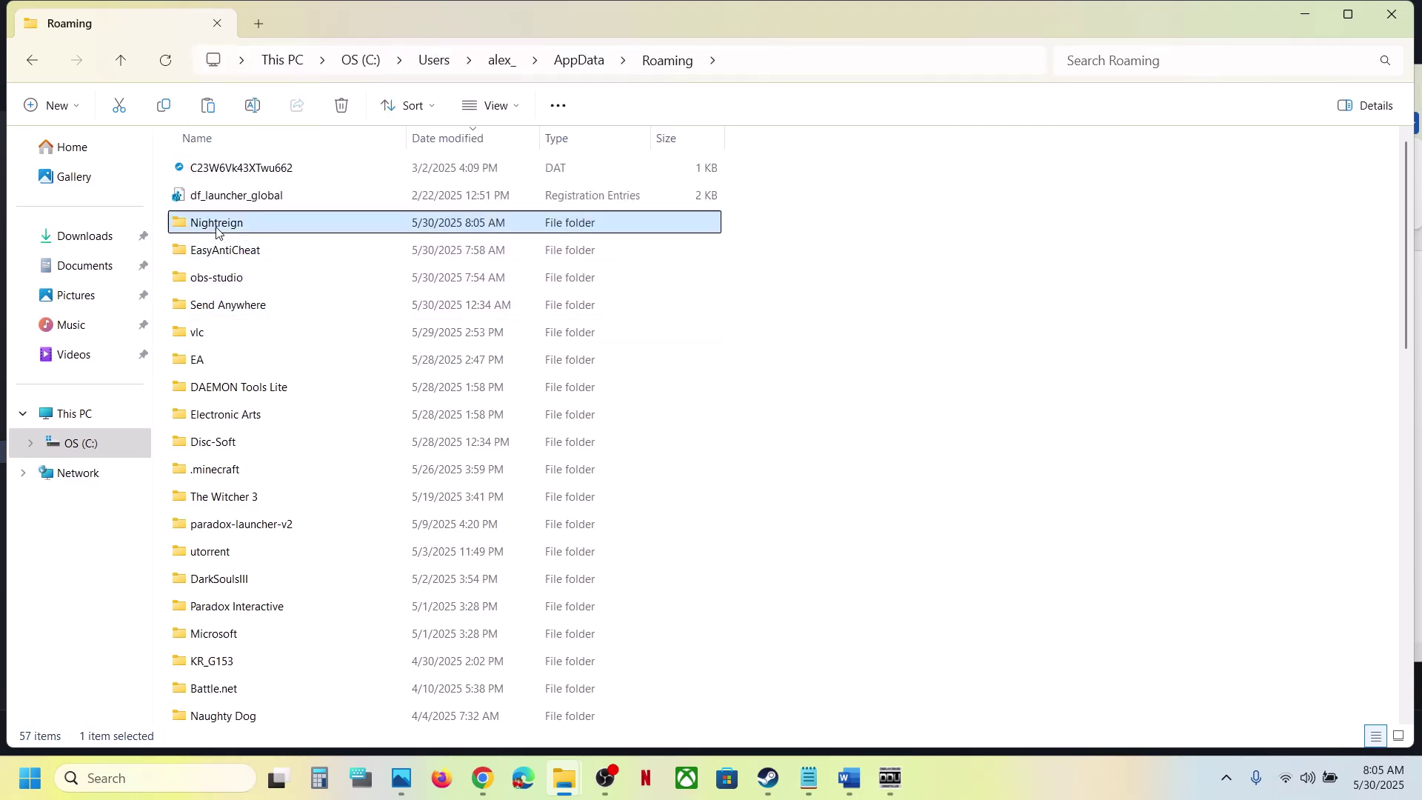
pyautogui.rightClick(261, 231)
pyautogui.click(344, 235)
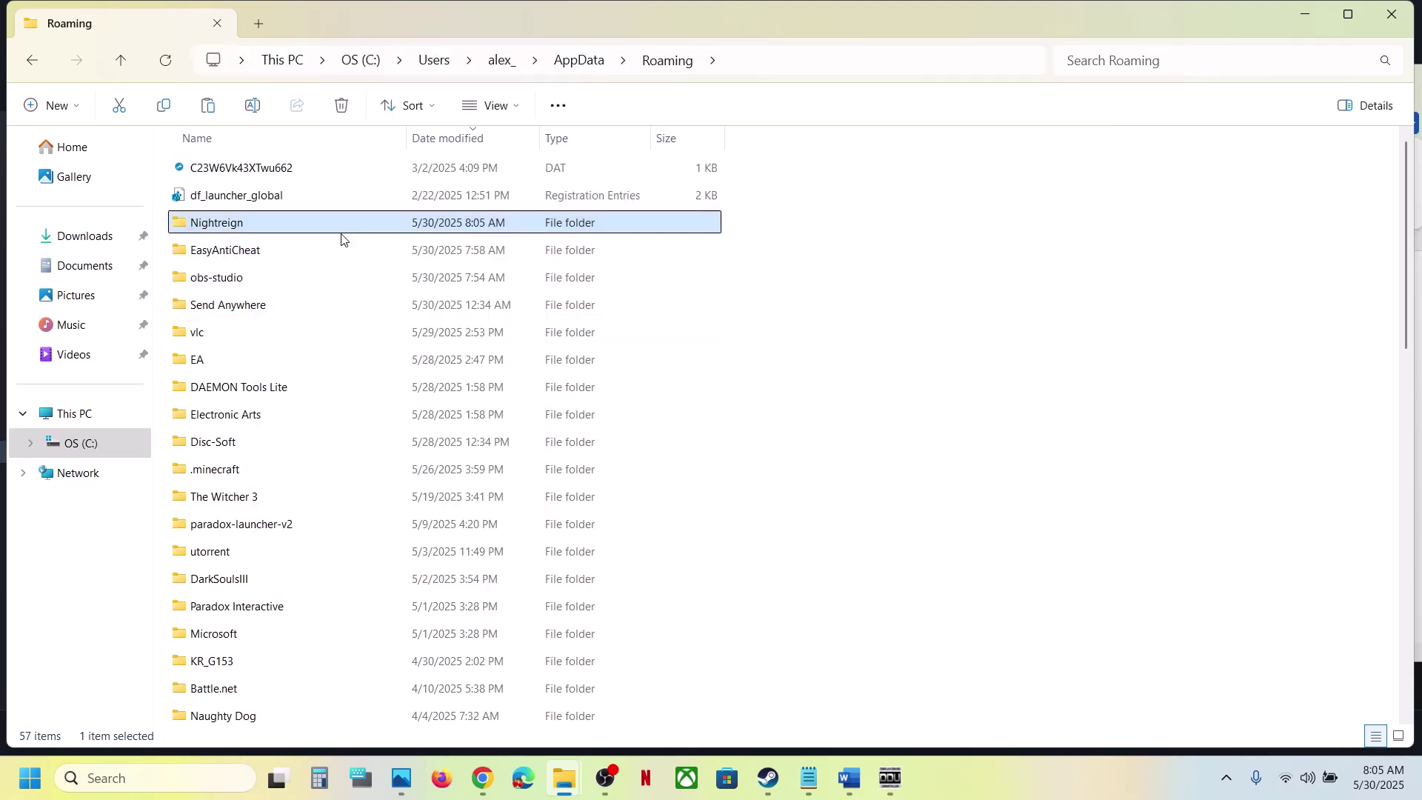
pyautogui.press('super+d')
pyautogui.hotkey('ctrl', 'v')
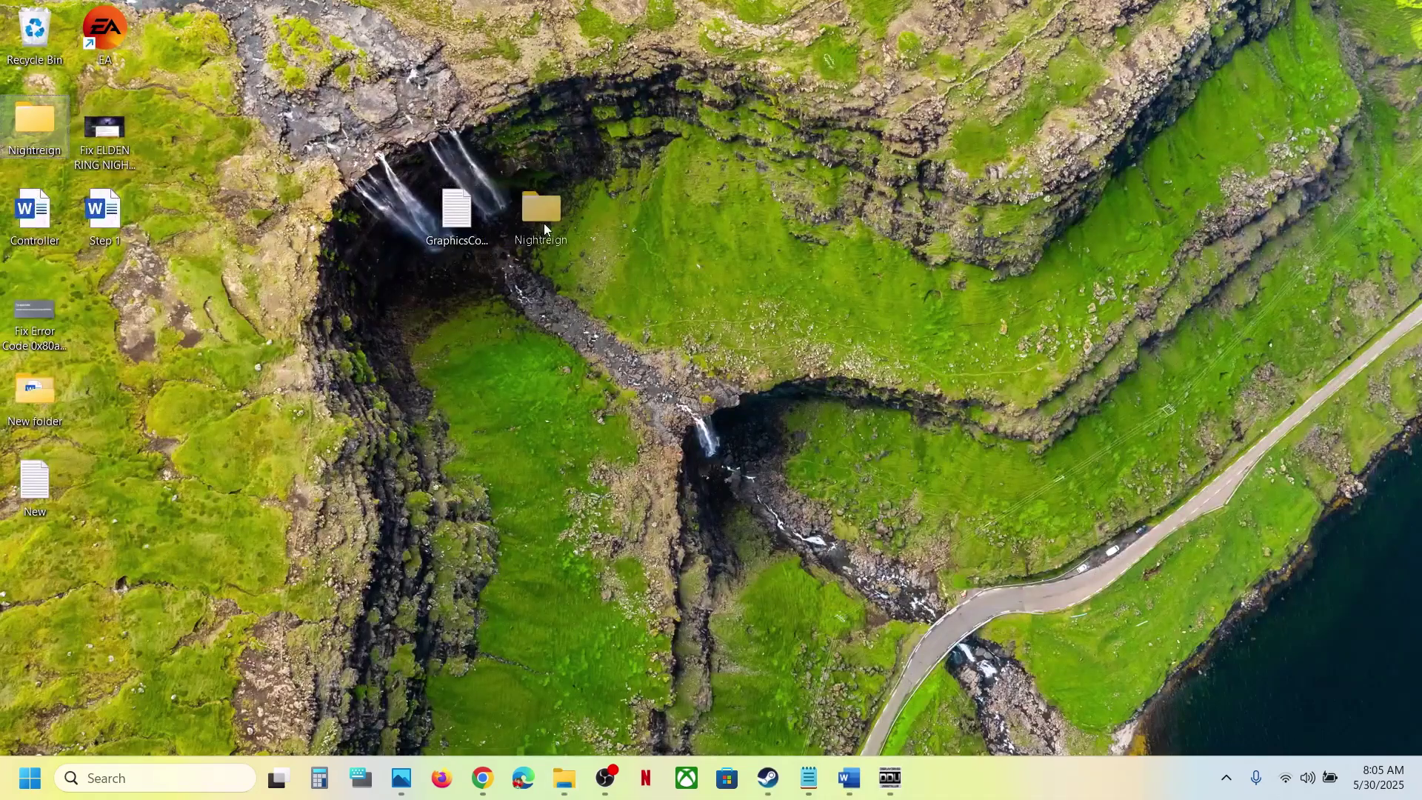
pyautogui.moveTo(543, 224); pyautogui.dragTo(542, 227)
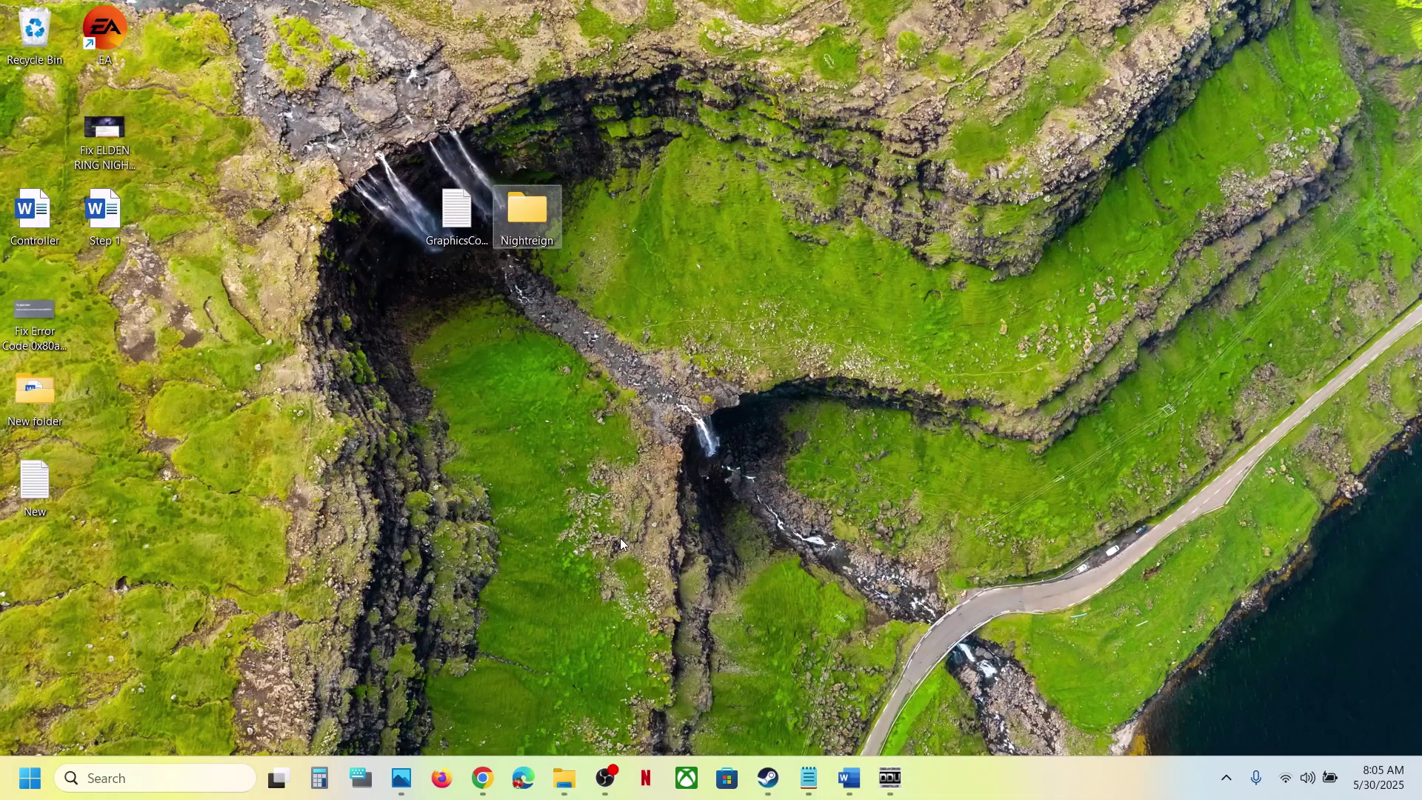
pyautogui.moveTo(564, 778)
pyautogui.click(763, 666)
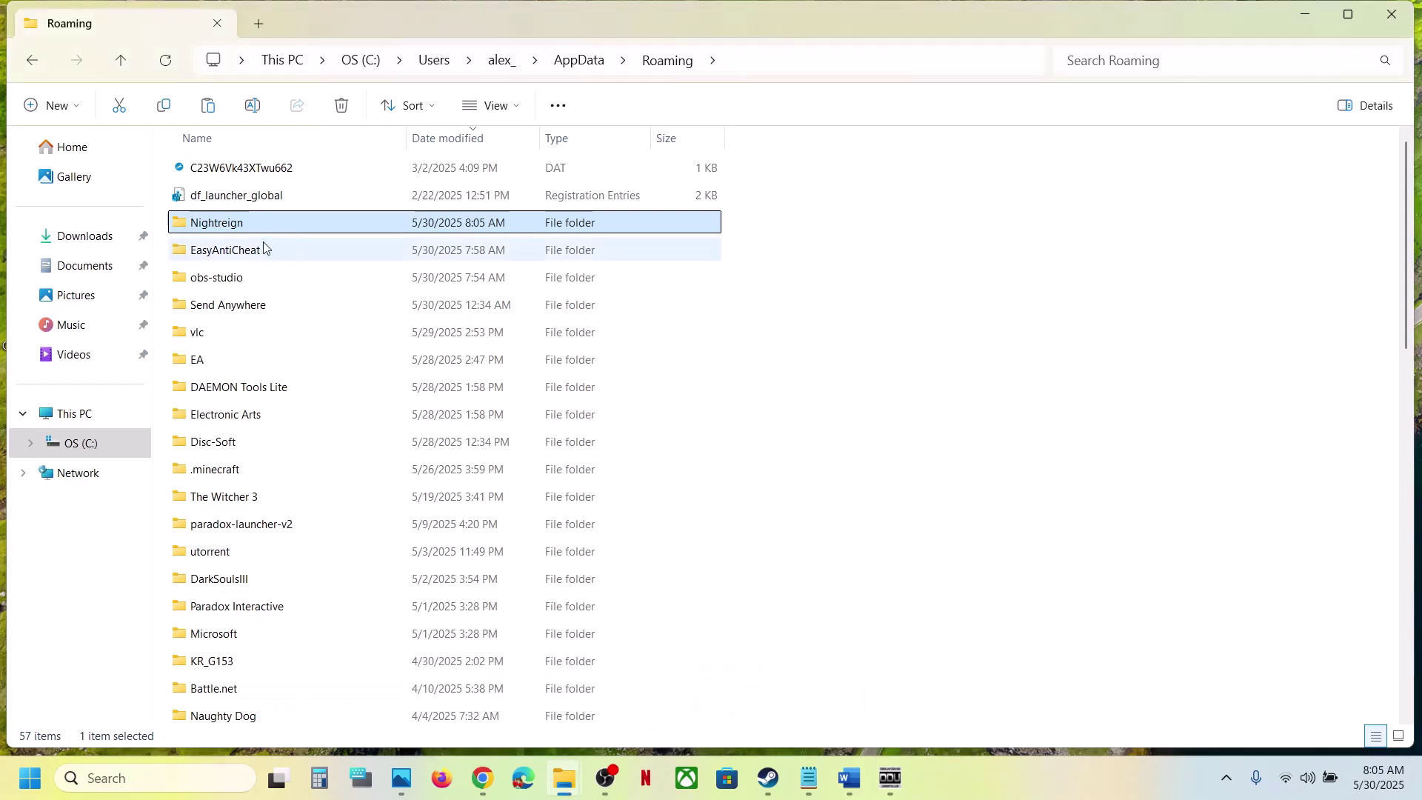
# Rename the Nightreign save folder in the Roaming directory to Nightreign.old
pyautogui.rightClick(244, 223)
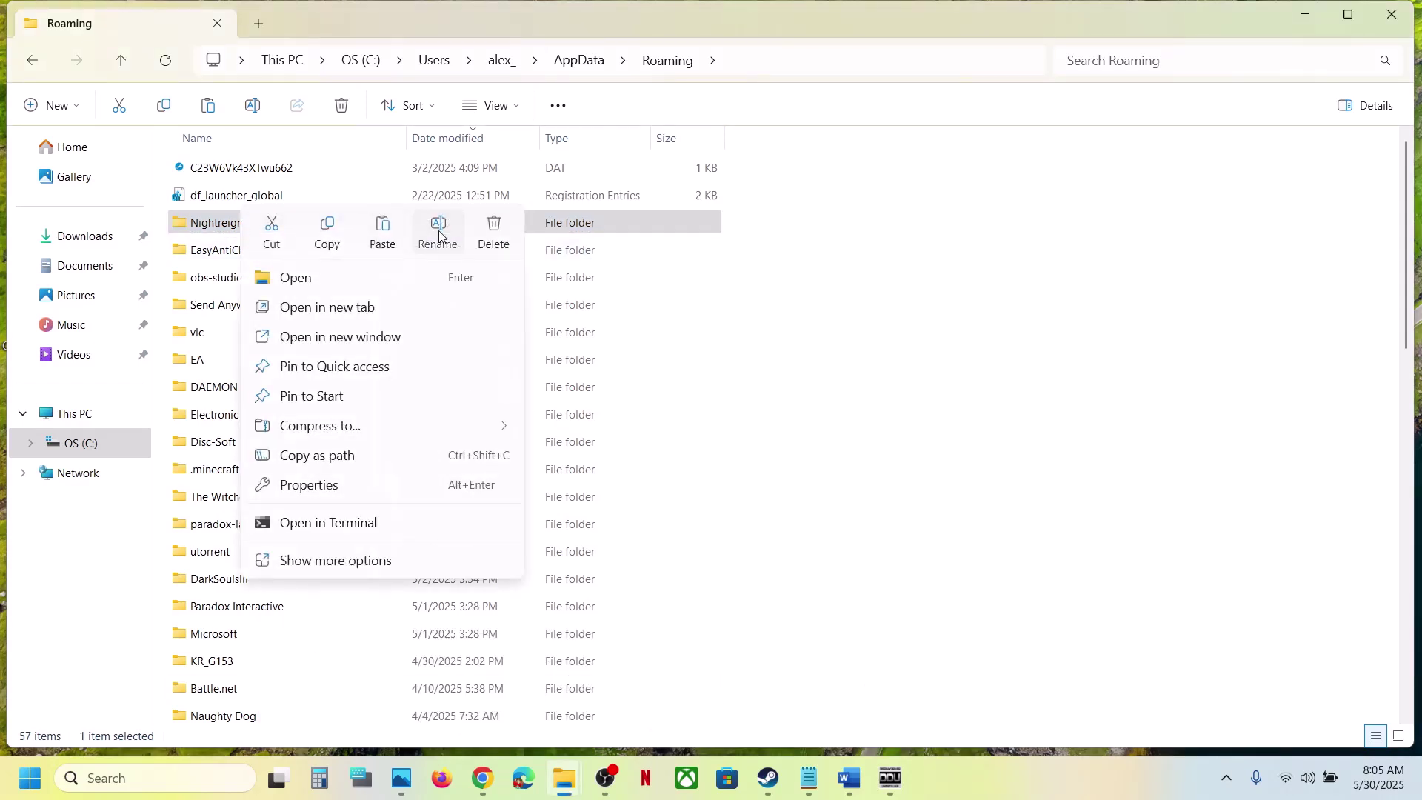
pyautogui.click(439, 236)
pyautogui.click(271, 222)
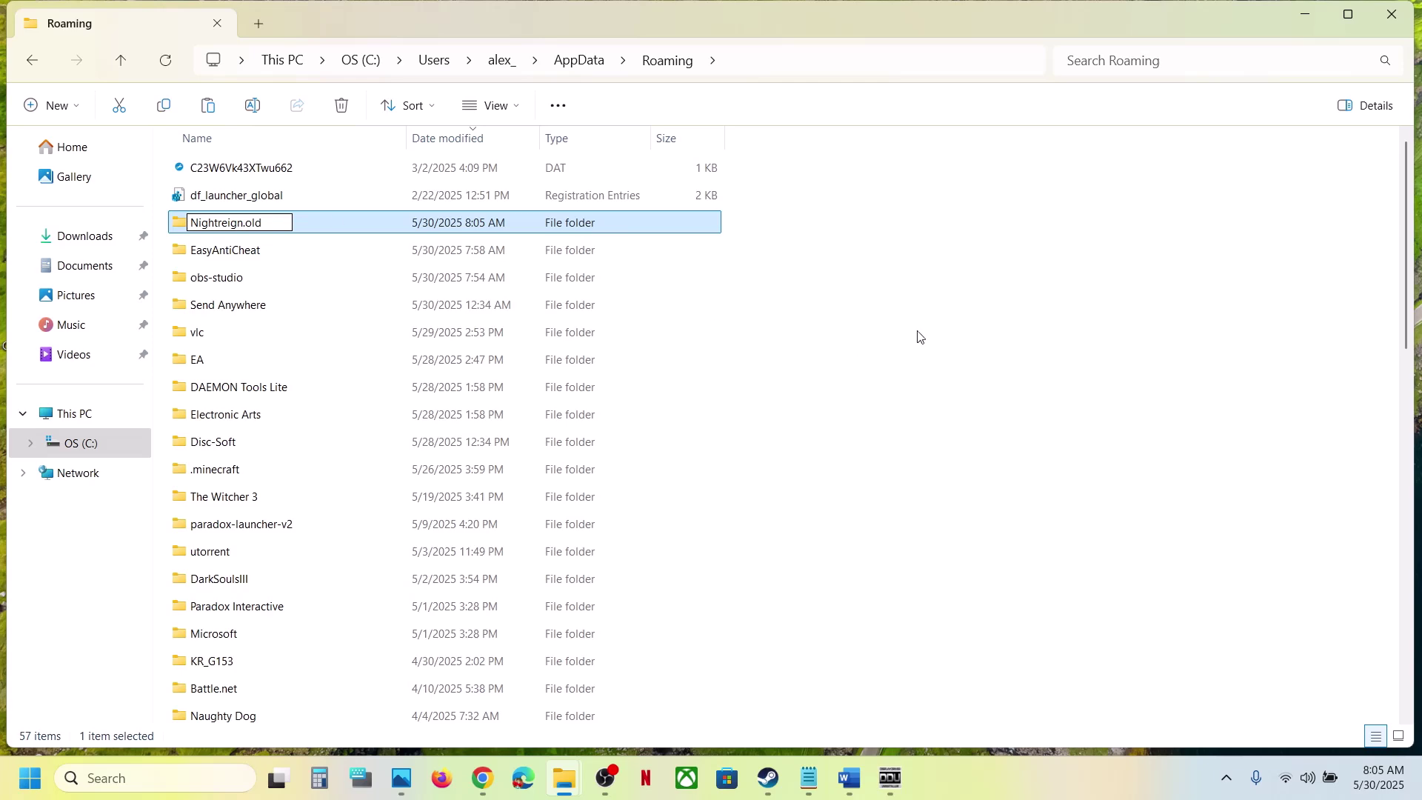
pyautogui.click(1035, 326)
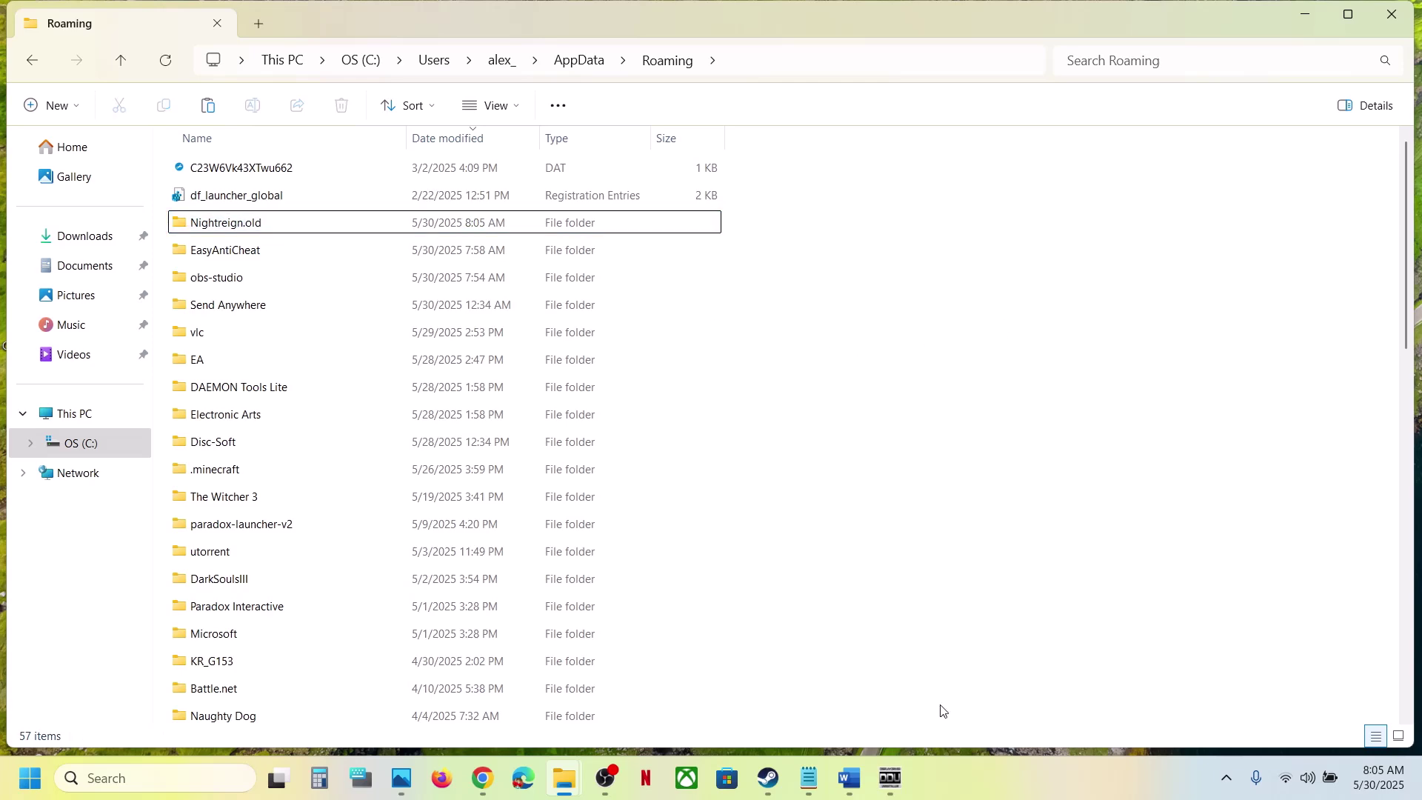
# Bring up Steam, then highlight Step 12's instruction to verify the game files in the Word document
pyautogui.click(767, 778)
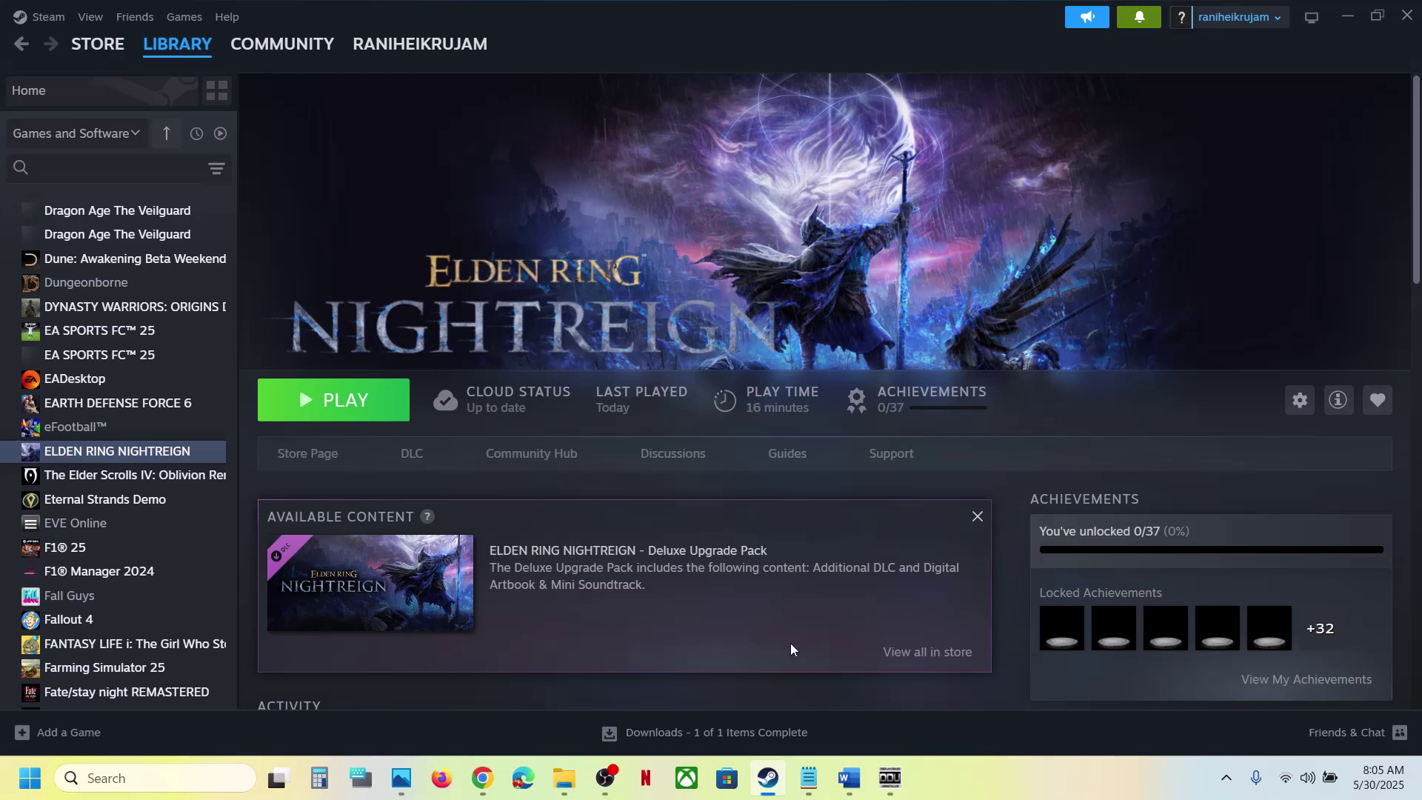
pyautogui.click(853, 792)
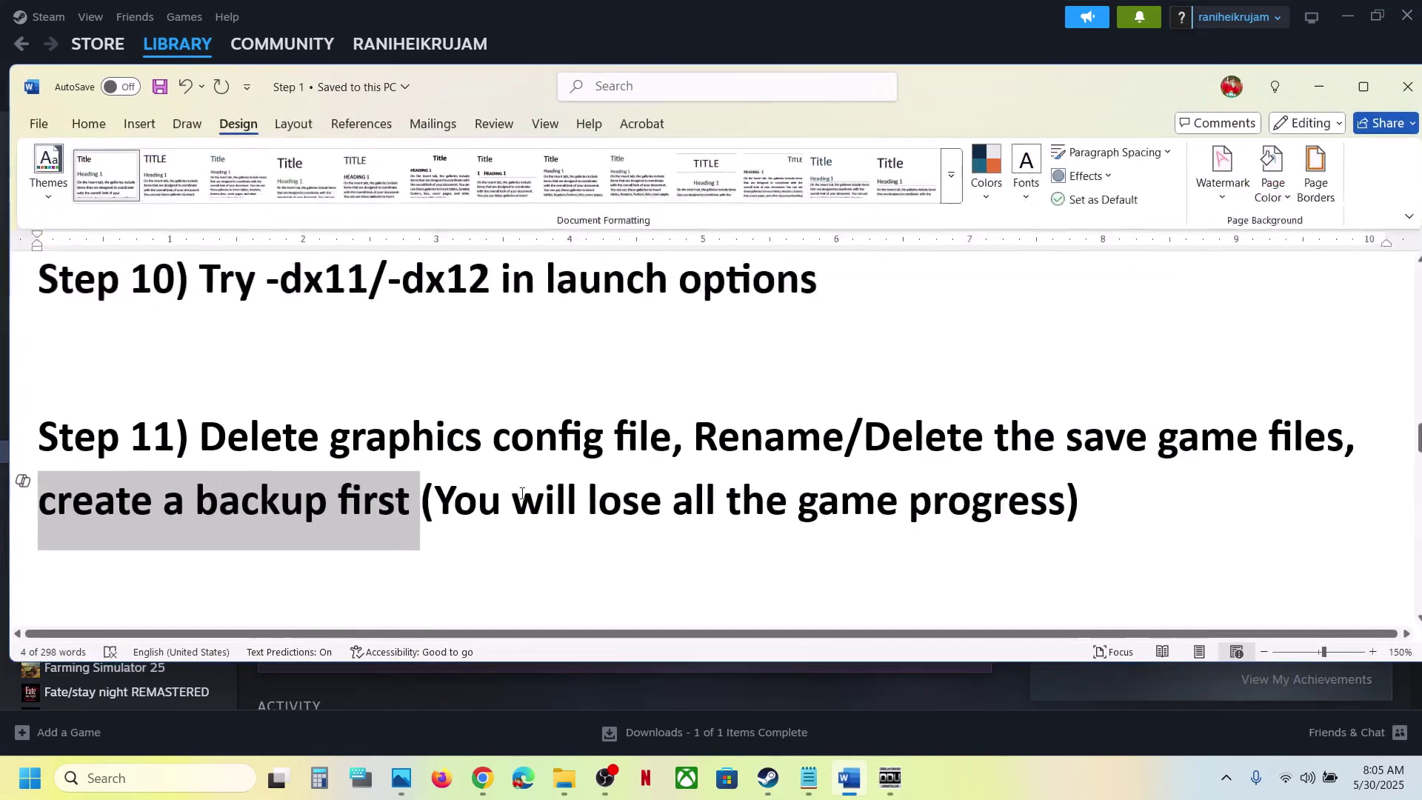
pyautogui.scroll(-3, 313, 481)
pyautogui.moveTo(199, 478); pyautogui.dragTo(601, 481)
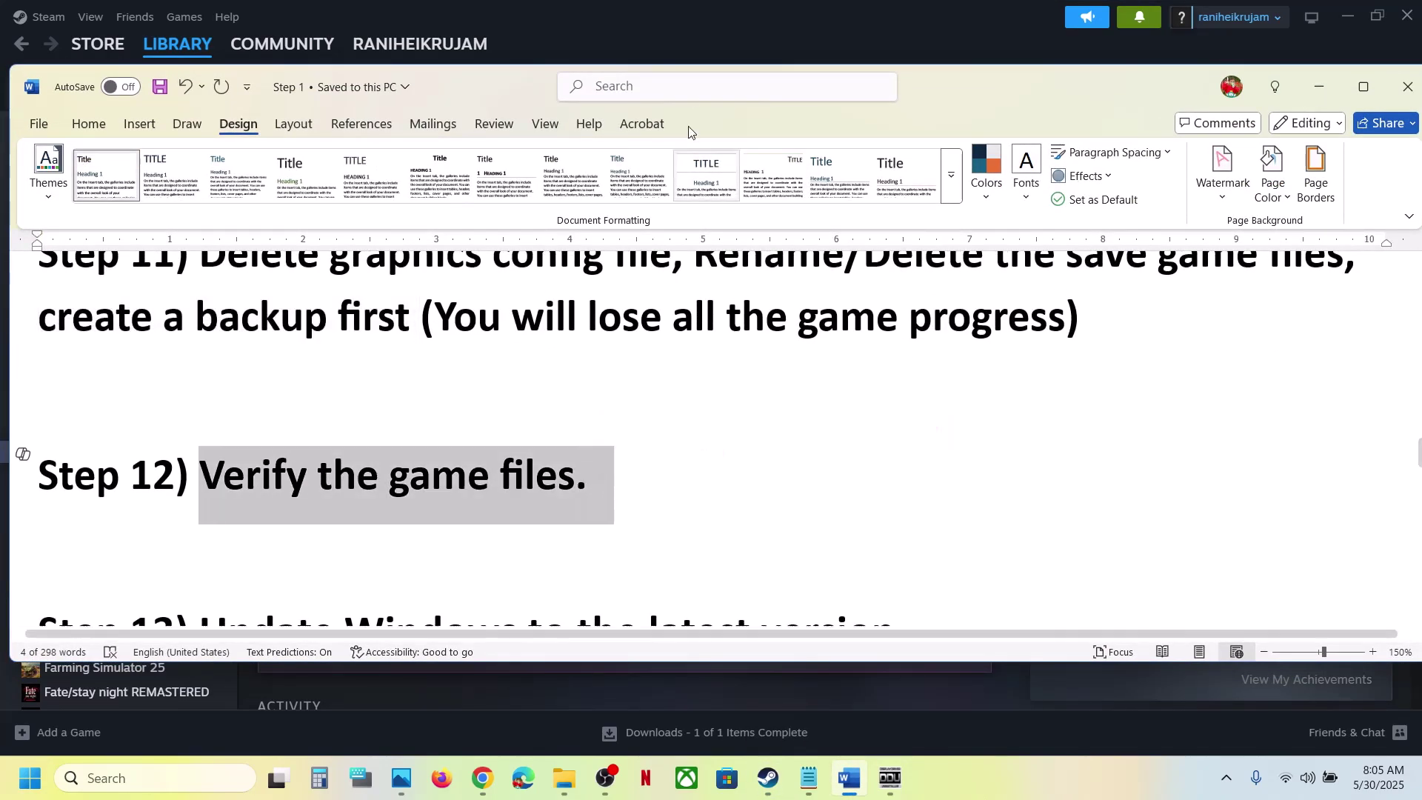
# Return to Steam and view ELDEN RING NIGHTREIGN's Installed Files properties with the option to verify game file integrity, then close them
pyautogui.click(660, 37)
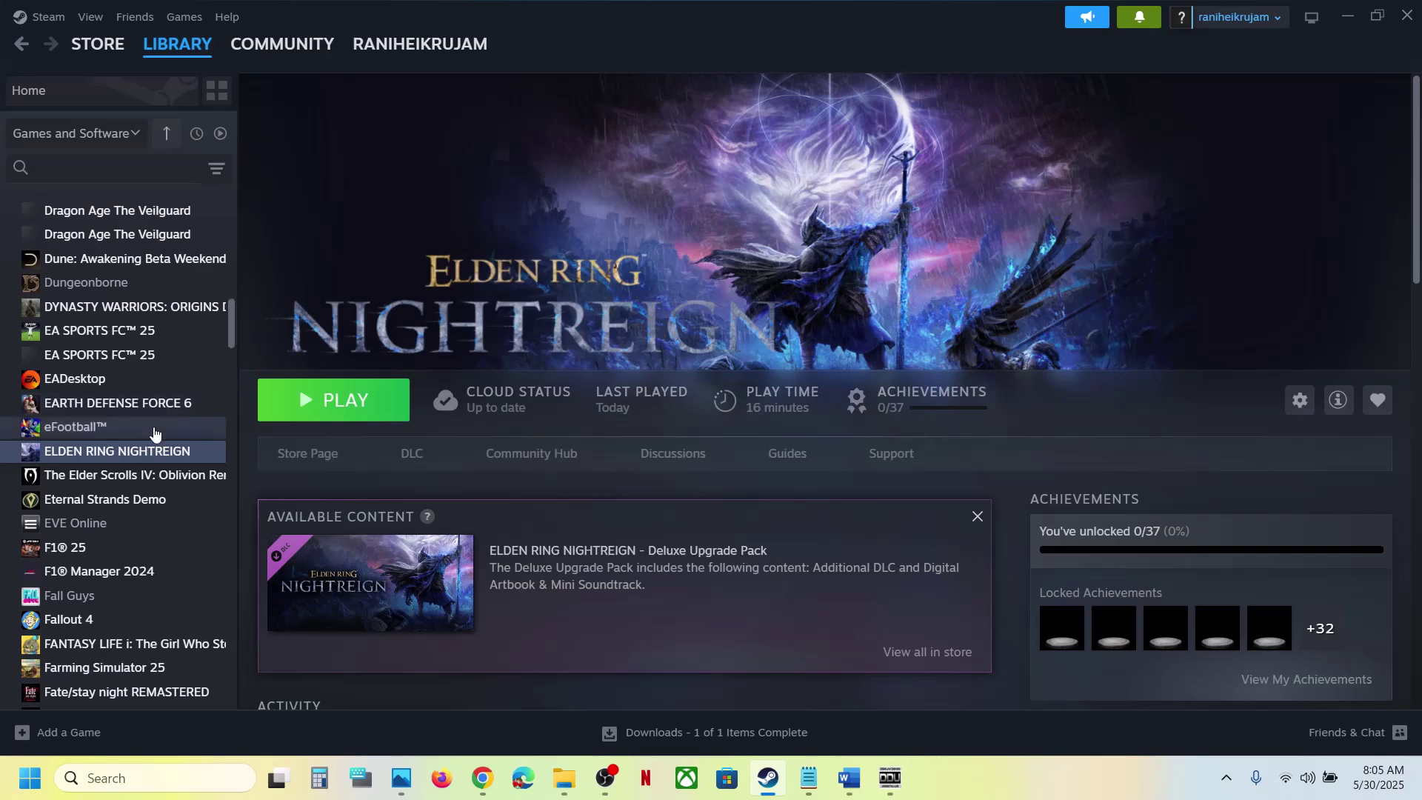
pyautogui.rightClick(121, 452)
pyautogui.click(178, 591)
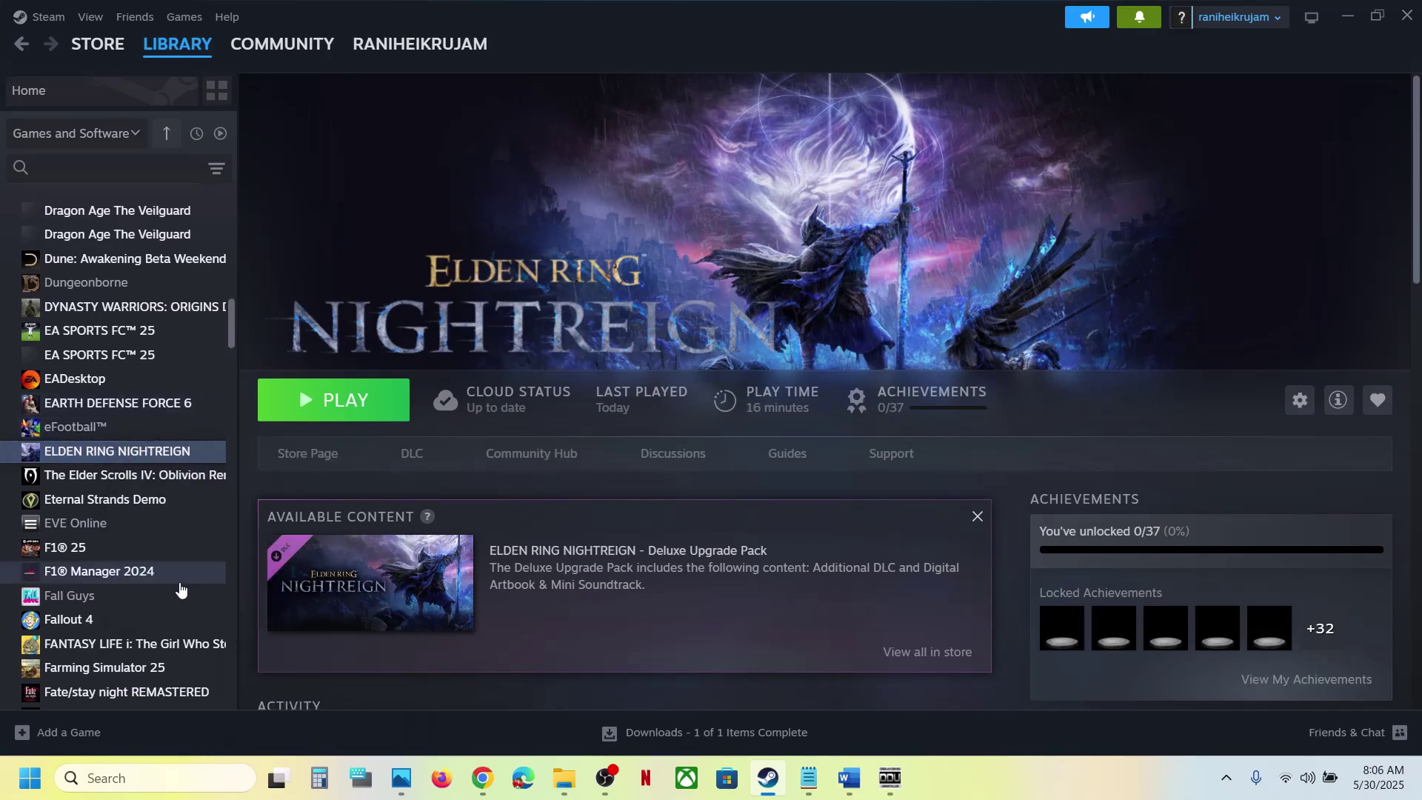
pyautogui.click(423, 287)
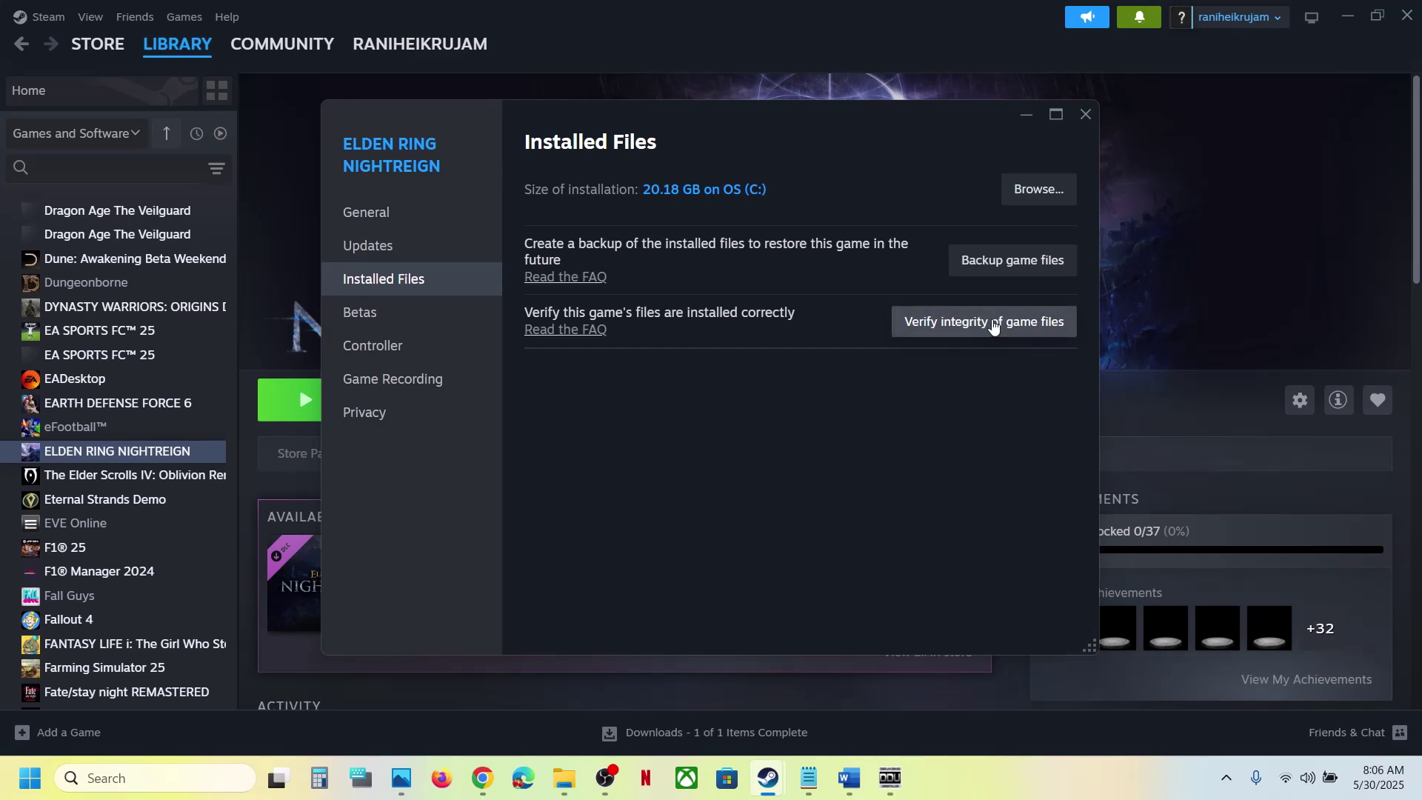
pyautogui.click(1087, 115)
# Switch to the Word document and highlight "Windows to the latest version" in Step 13
pyautogui.click(850, 778)
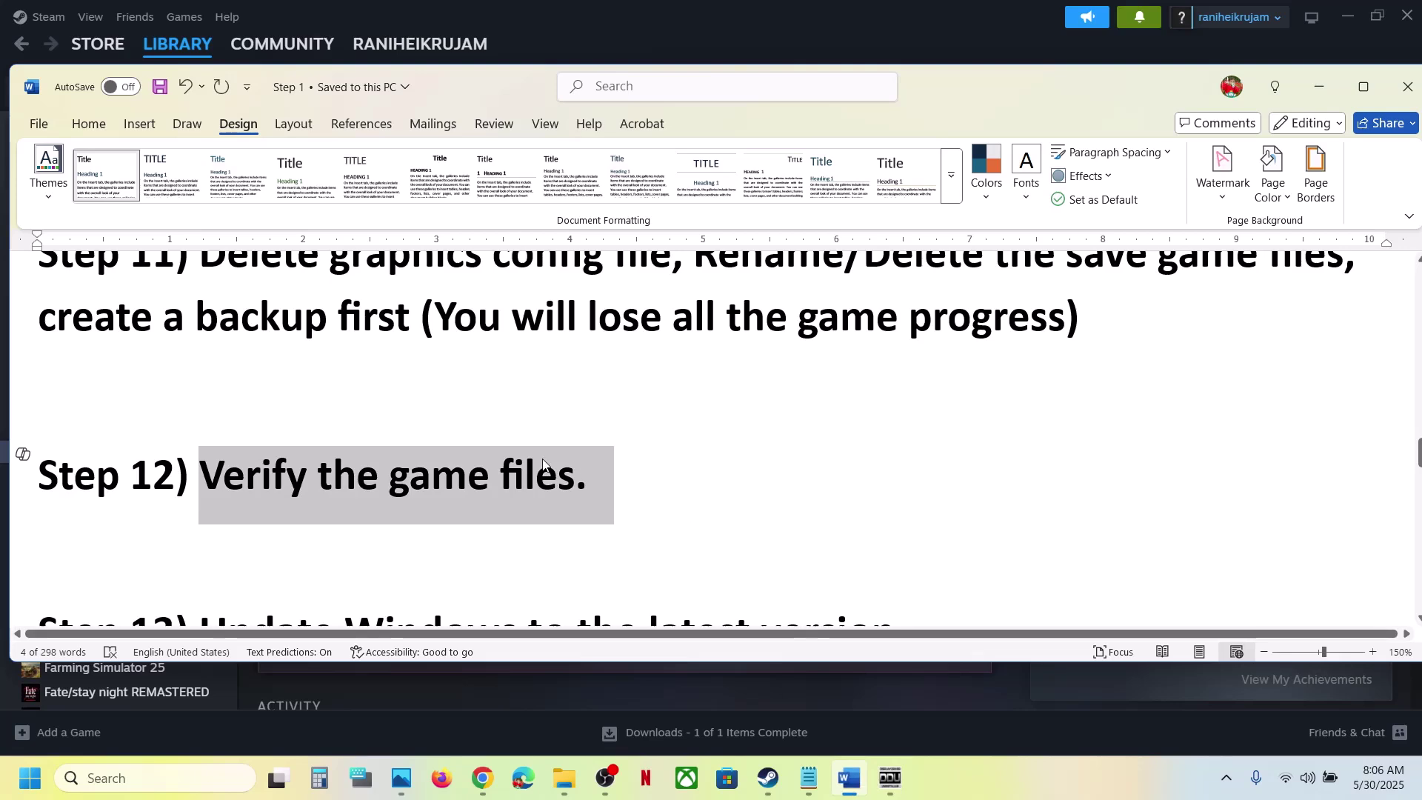
pyautogui.scroll(-2, 358, 476)
pyautogui.moveTo(358, 475); pyautogui.dragTo(898, 478)
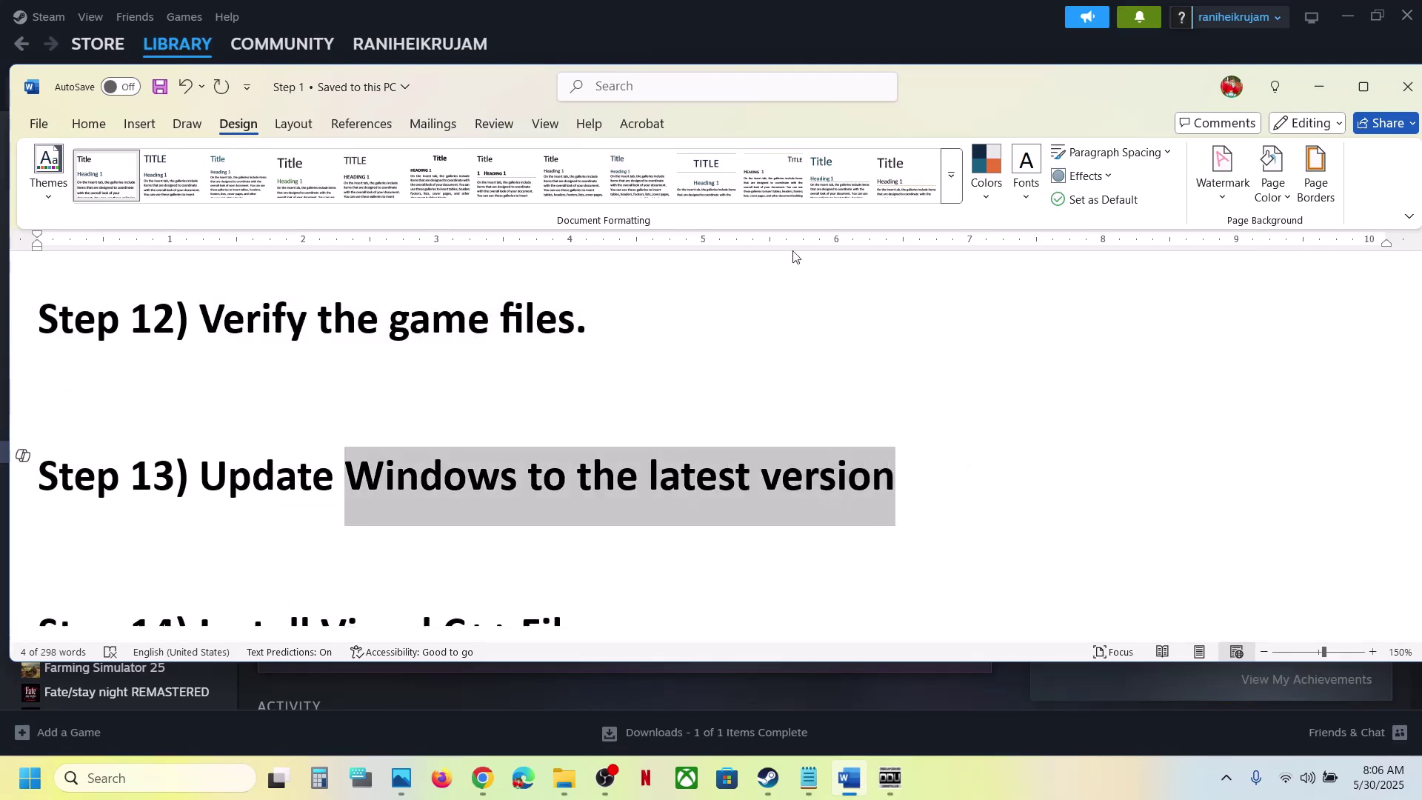
# Leave the document, open Windows Update in Windows Settings and check for updates
pyautogui.click(738, 37)
pyautogui.press('super+i')
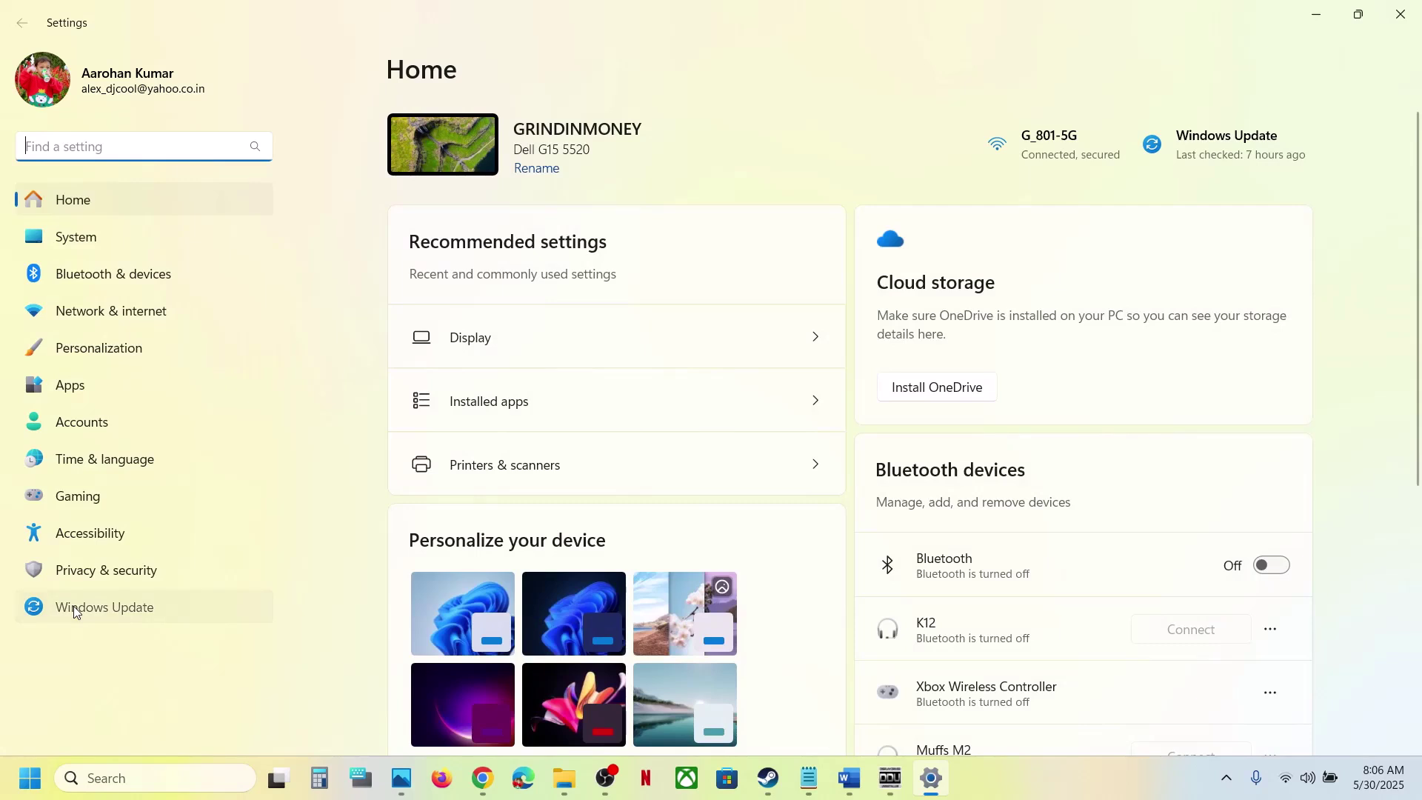
pyautogui.click(74, 606)
pyautogui.click(1246, 153)
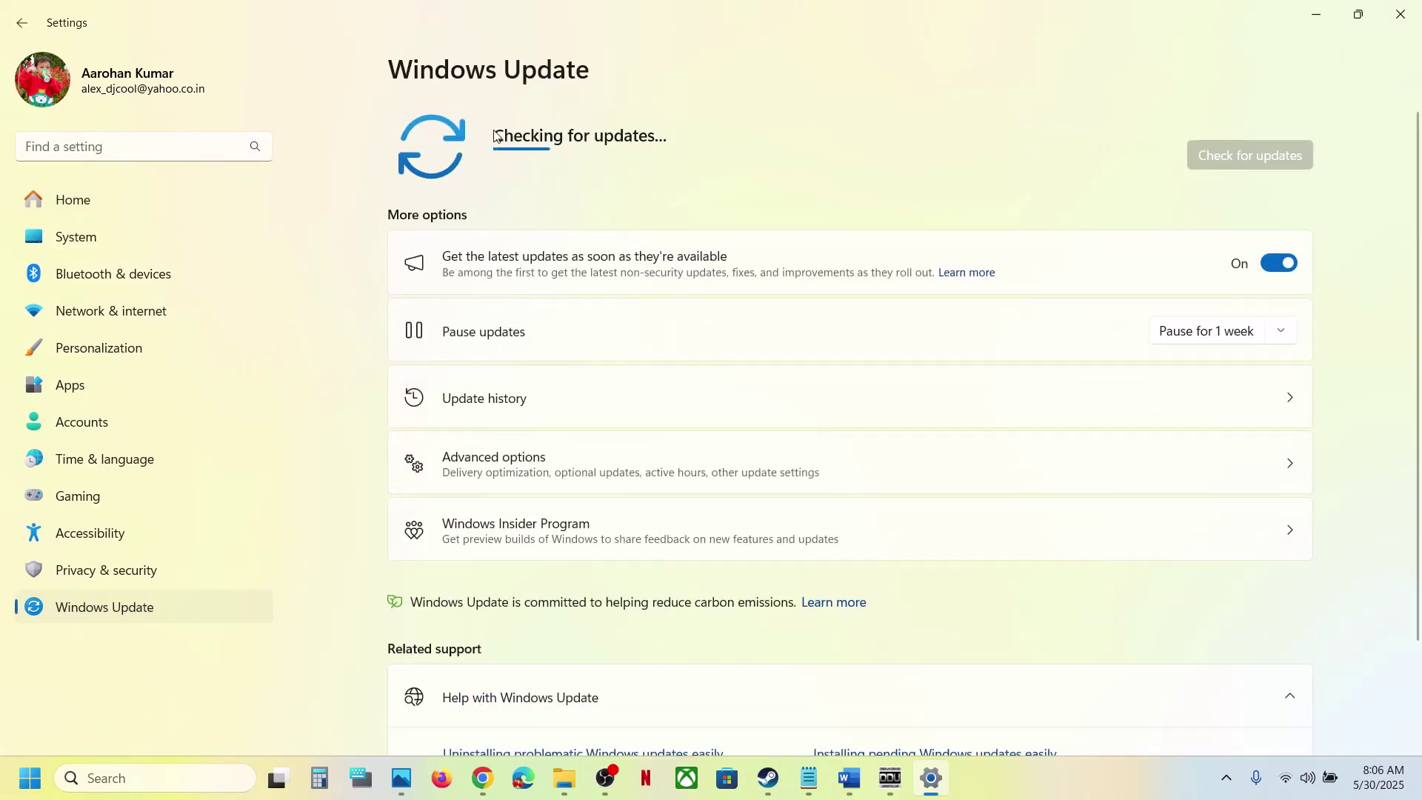
# Show the PC's power options, including Restart, and dismiss them without choosing any
pyautogui.click(30, 787)
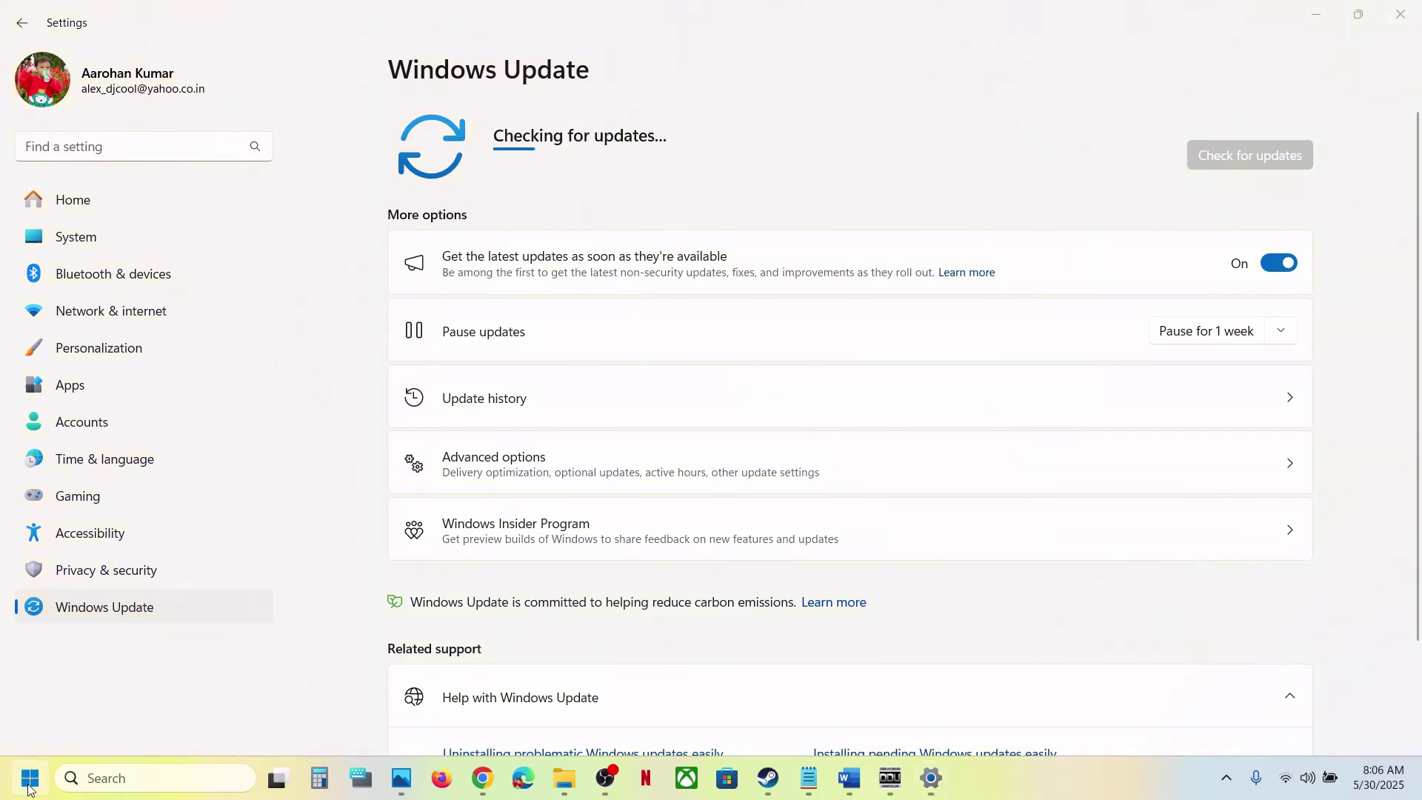
pyautogui.click(539, 714)
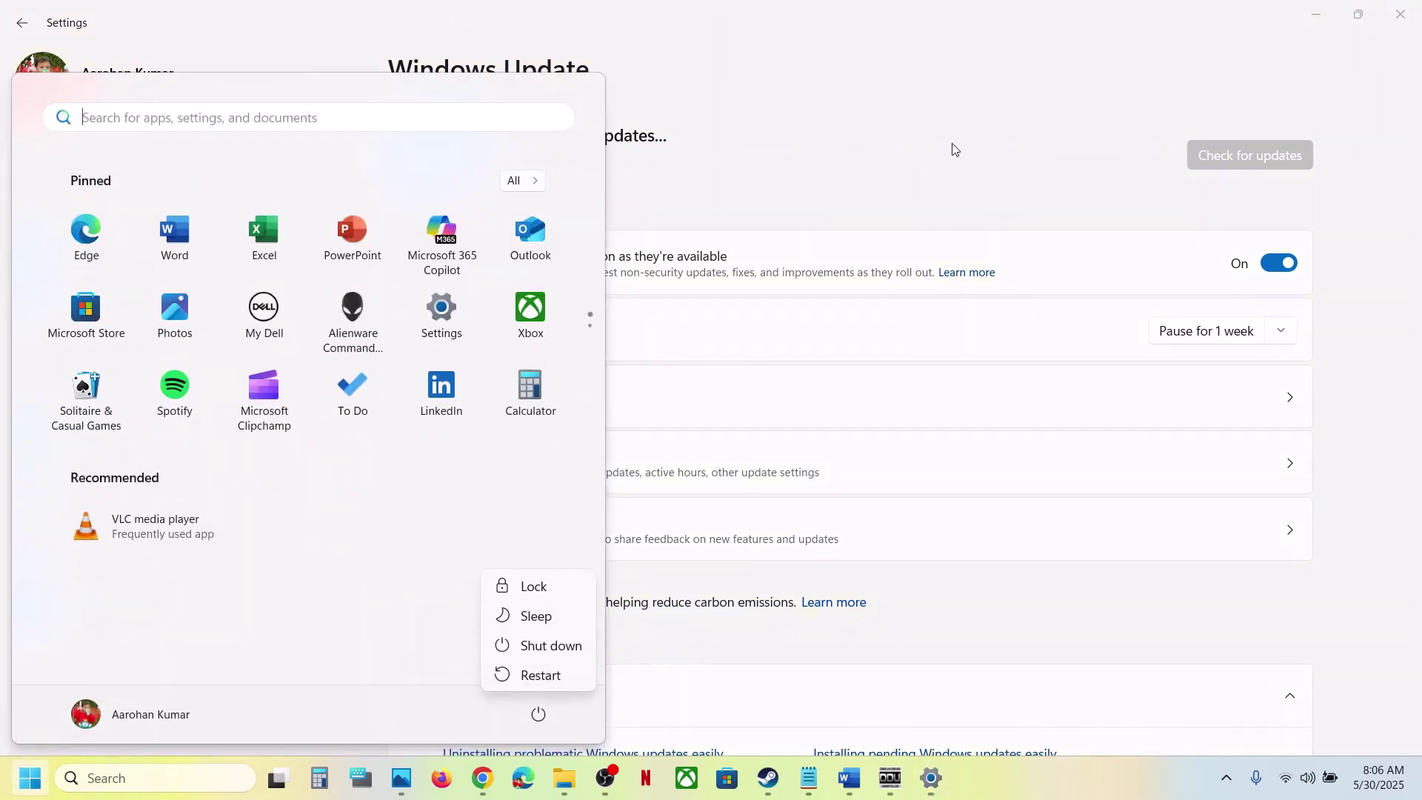
pyautogui.press('Escape')
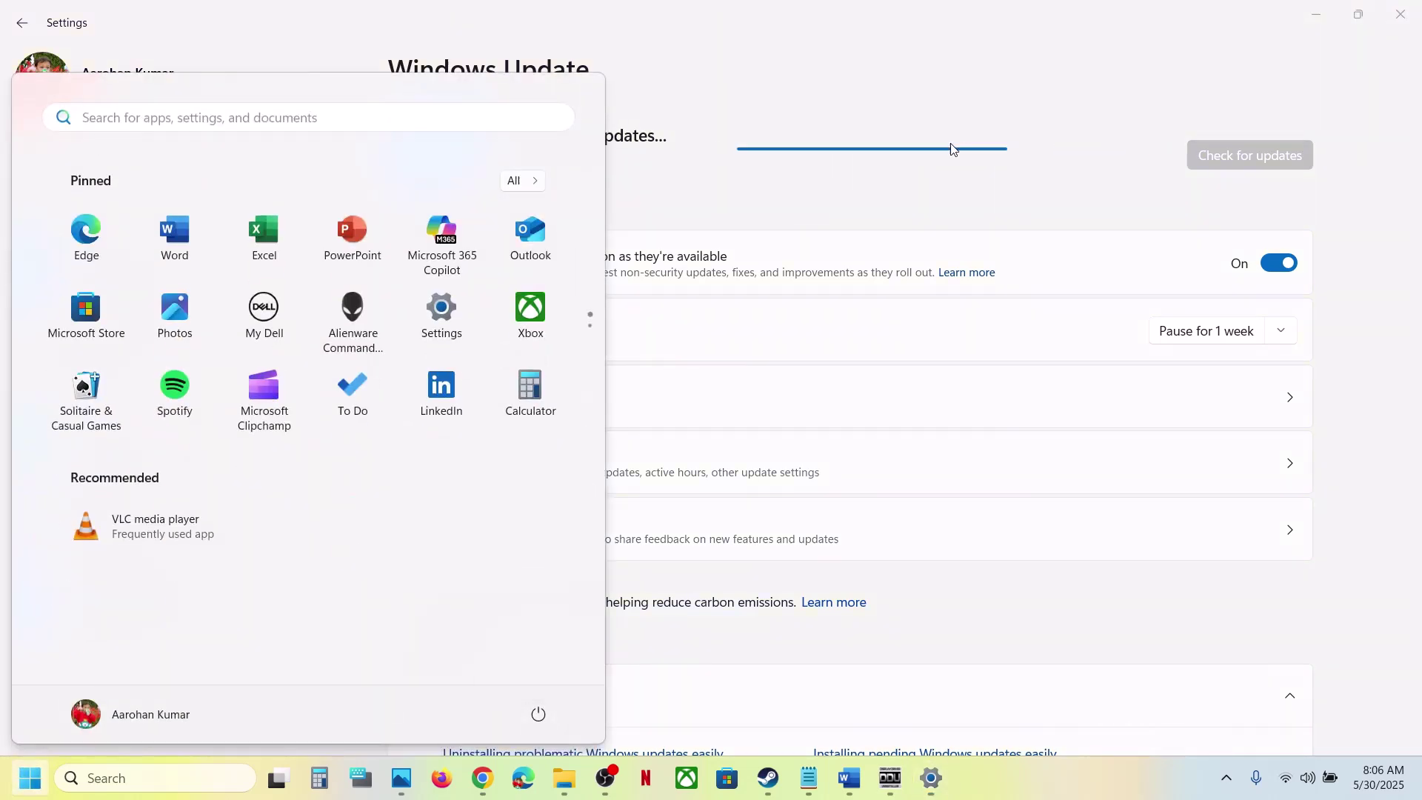
# Return to the Word document and select the full Visual C++ download link under Step 14
pyautogui.click(771, 794)
pyautogui.click(849, 777)
pyautogui.scroll(-1, 587, 561)
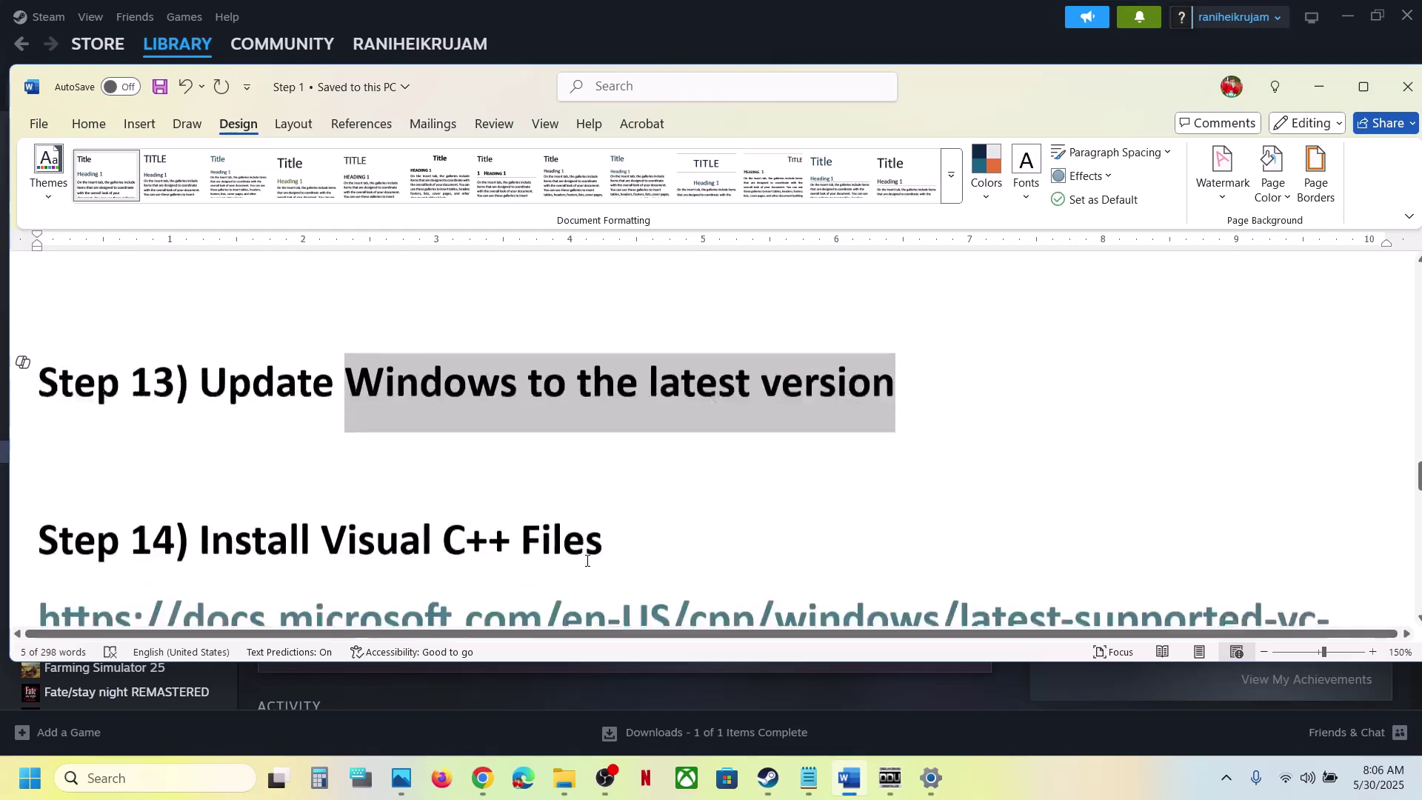
pyautogui.scroll(-2, 587, 560)
pyautogui.rightClick(585, 487)
pyautogui.press('Escape')
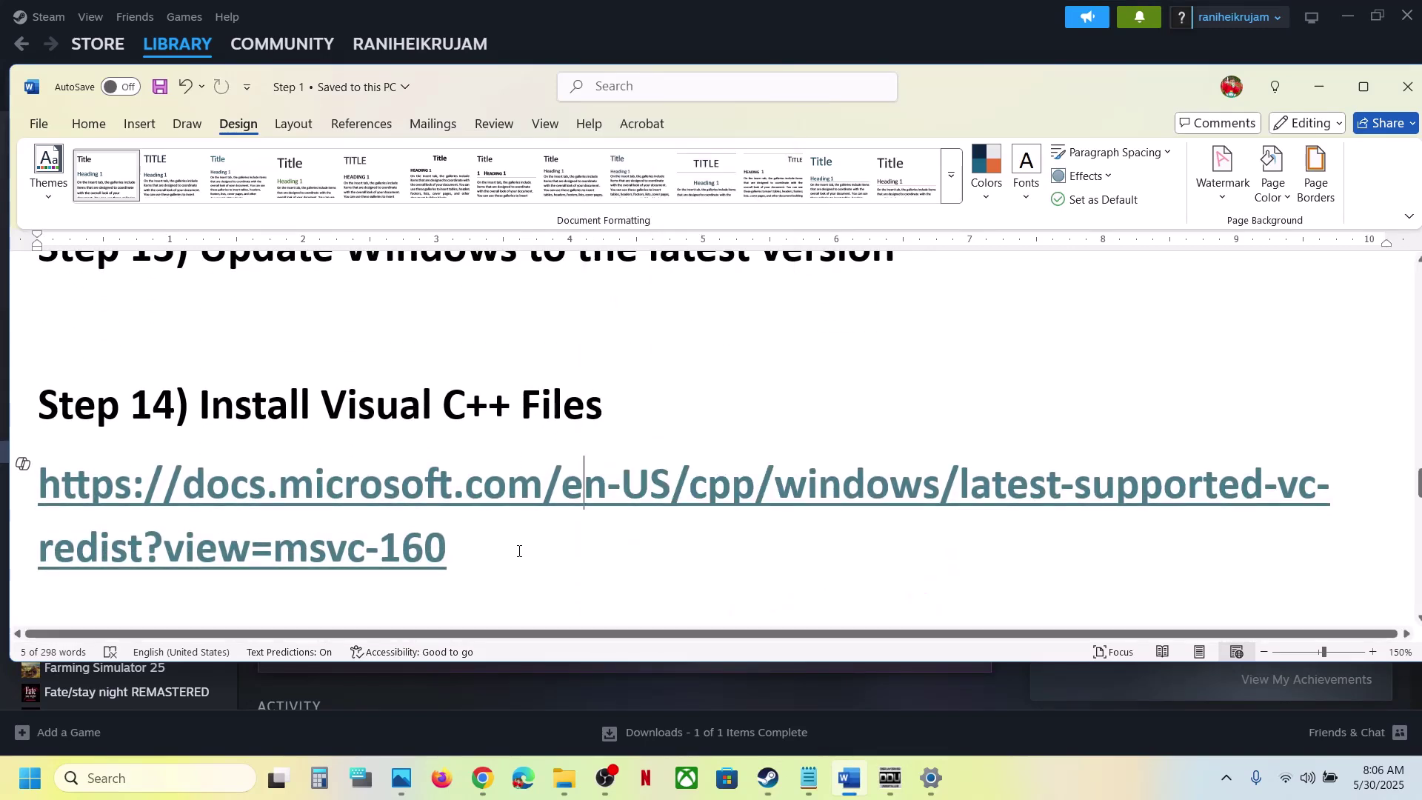
pyautogui.moveTo(486, 533); pyautogui.dragTo(27, 493)
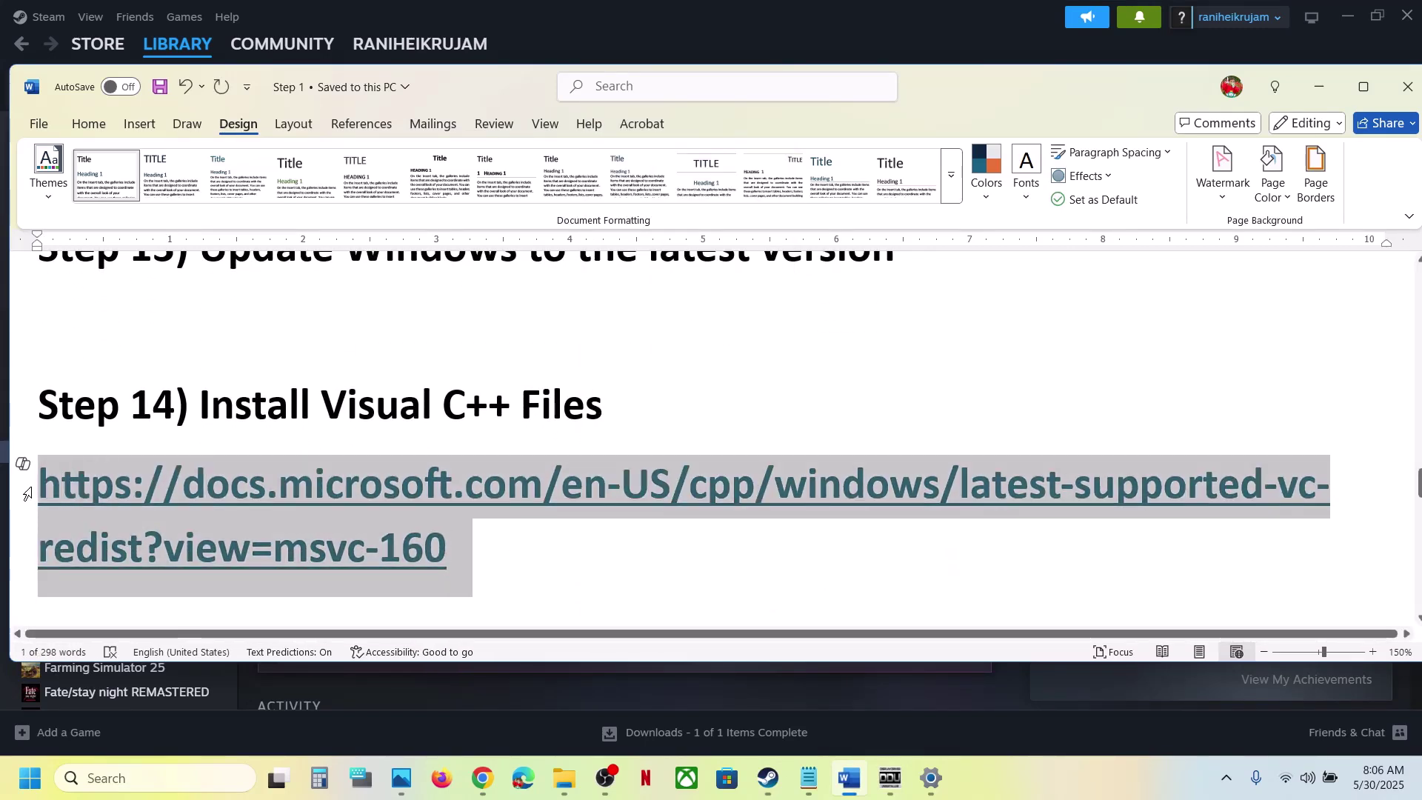
# Open the Visual C++ link in a new Chrome tab and go to the Visual Studio 2015, 2017, 2019 and 2022 download table
pyautogui.click(485, 771)
pyautogui.click(269, 19)
pyautogui.write('learn.microsoft.com/en-us/cpp/windows/latest-supported-vc-redist?view=msvc-160')
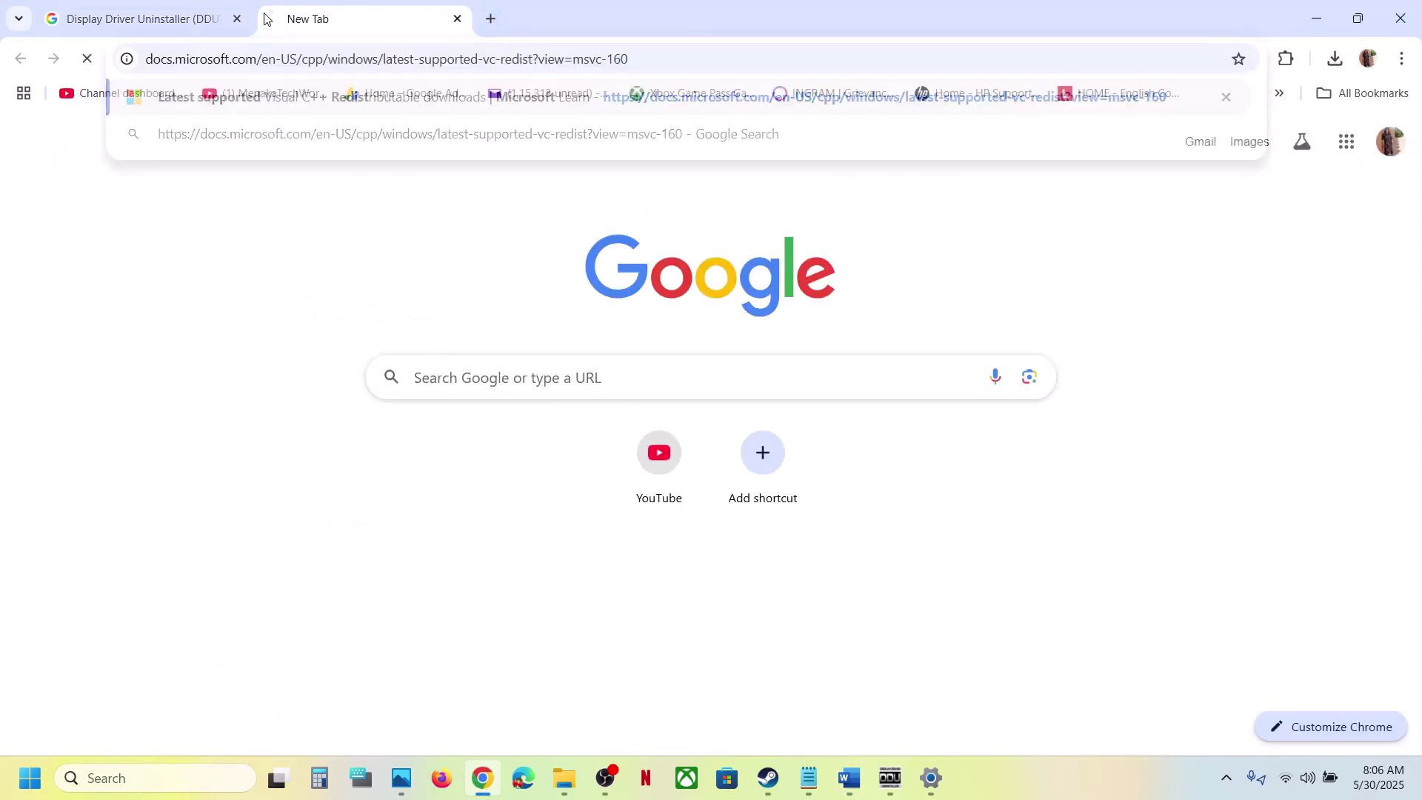
pyautogui.press('Return')
pyautogui.scroll(-9, 542, 250)
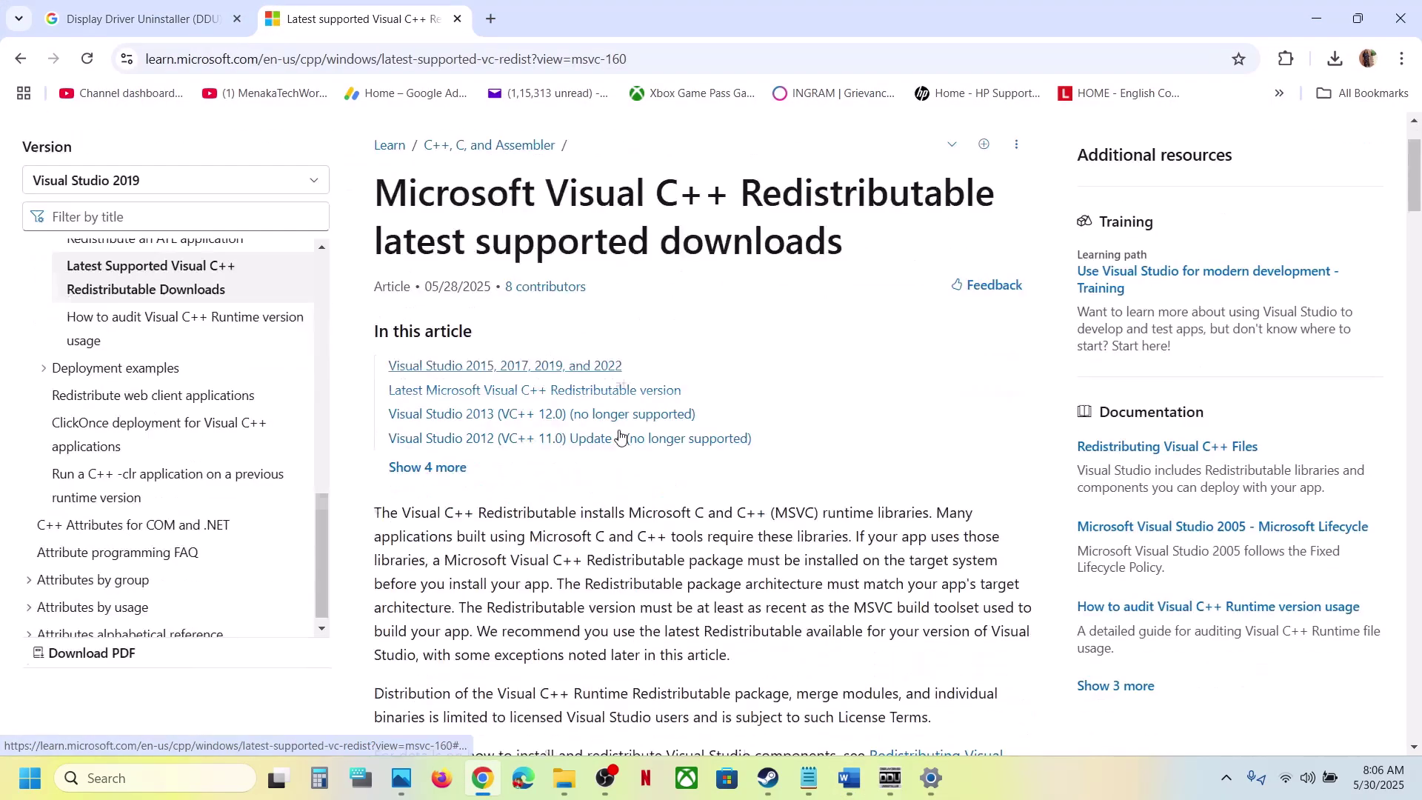
pyautogui.moveTo(485, 295); pyautogui.dragTo(839, 335)
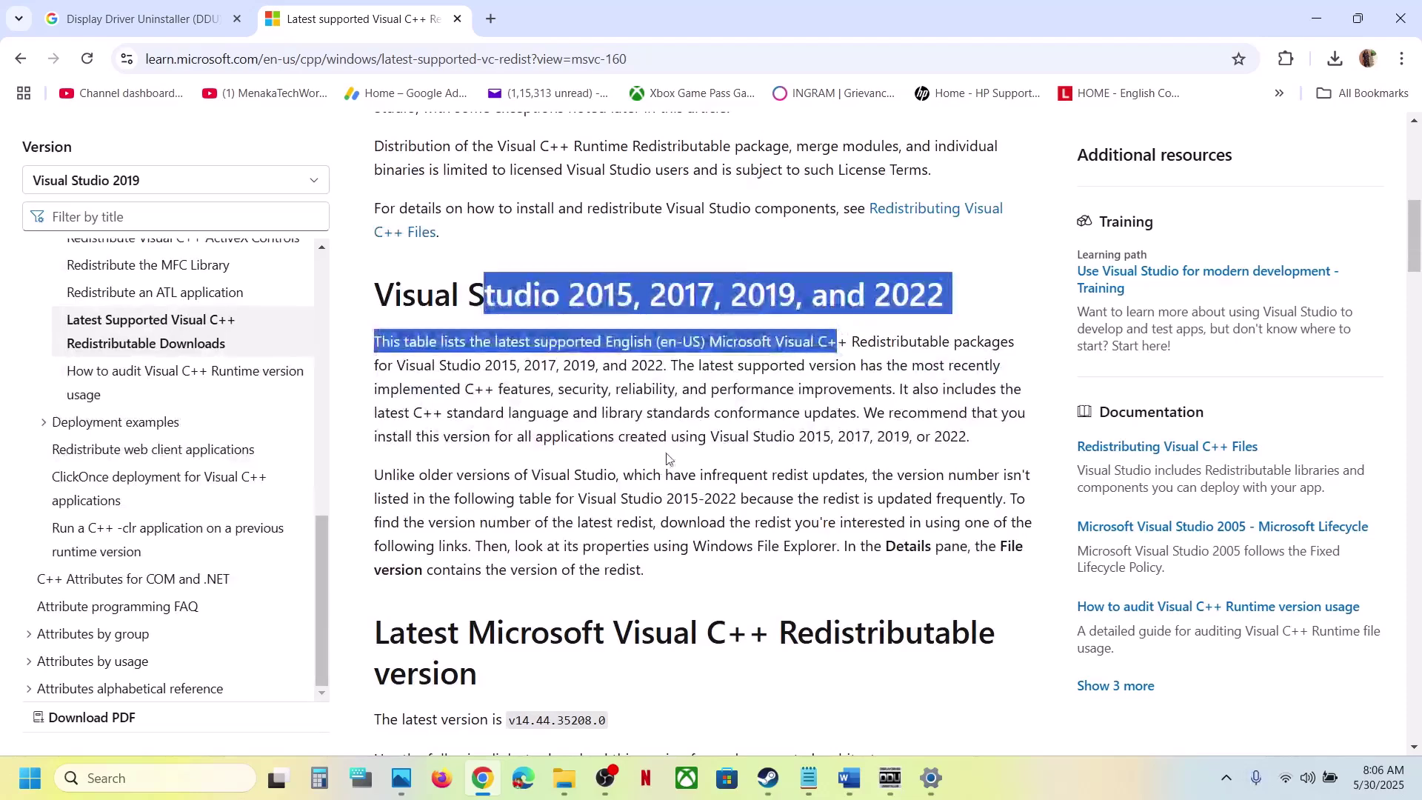
pyautogui.scroll(-8, 662, 467)
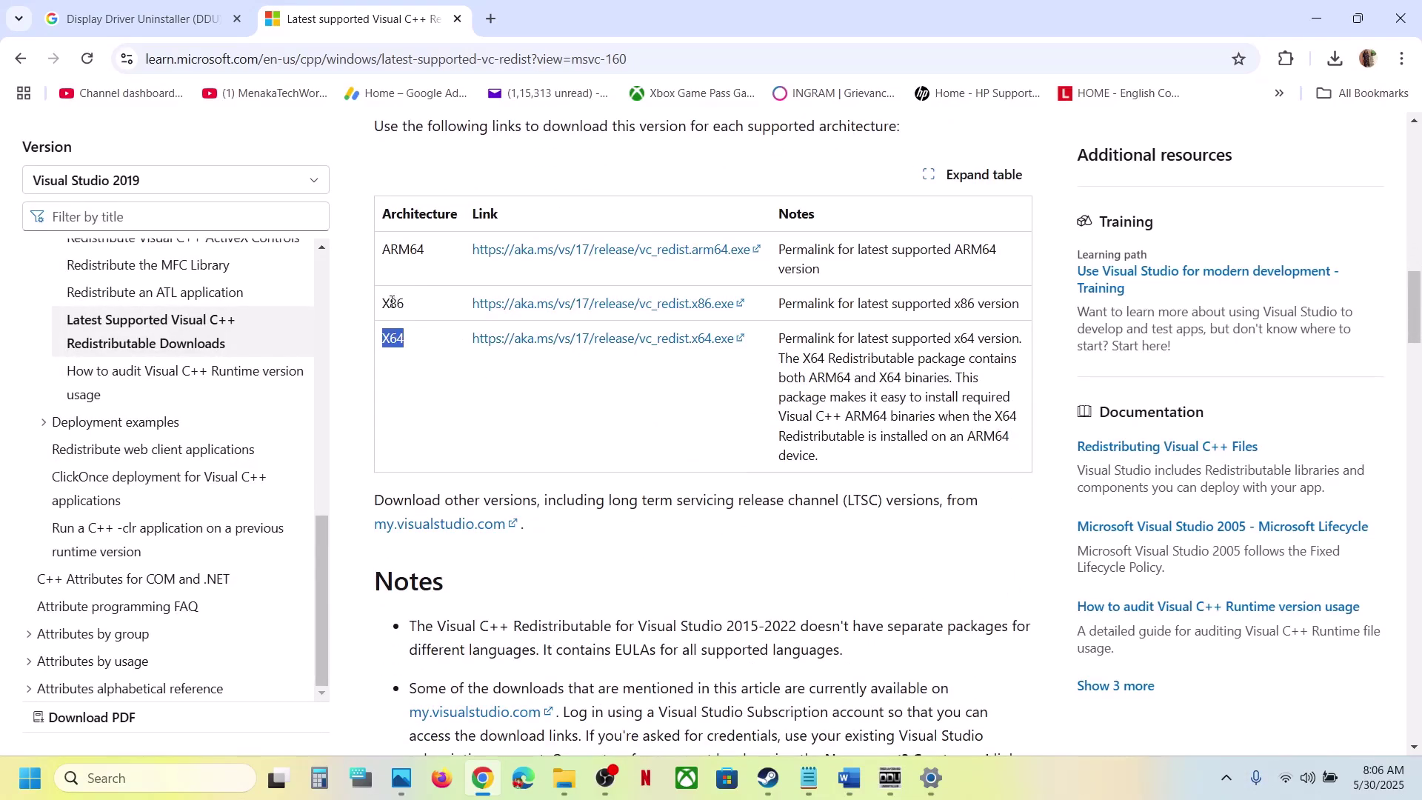
# Download the X86 Visual C++ redistributable, run its installer and start the repair
pyautogui.click(601, 309)
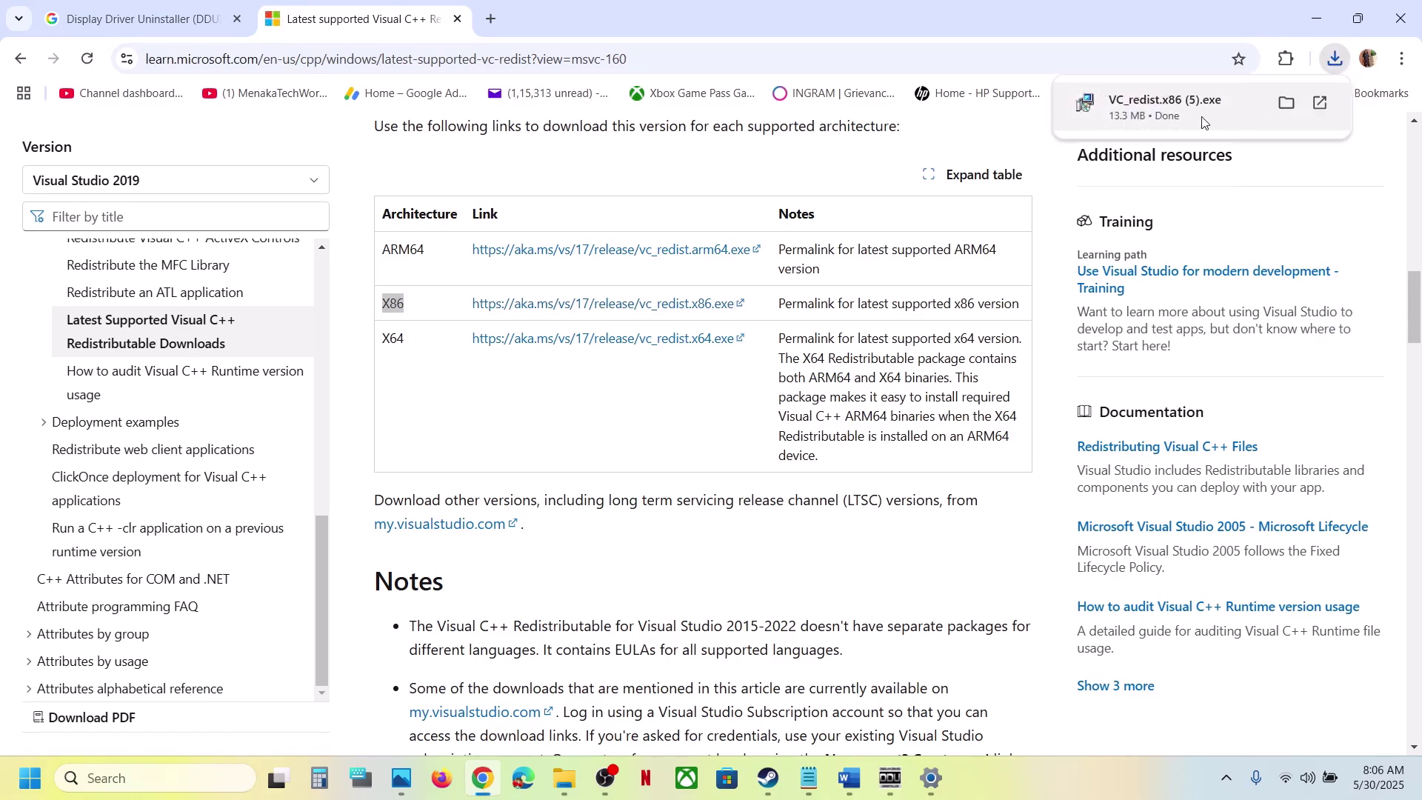
pyautogui.click(1203, 122)
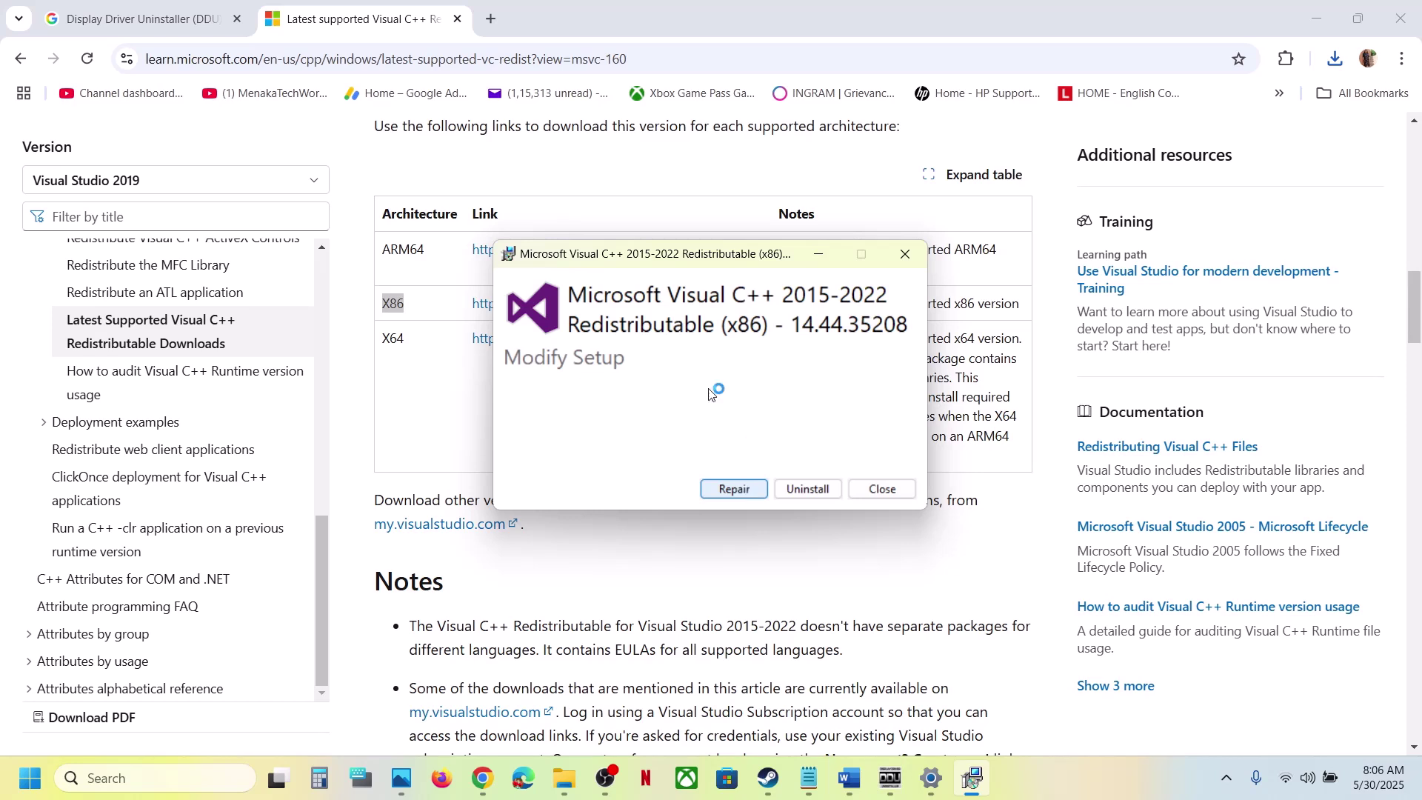
pyautogui.click(735, 489)
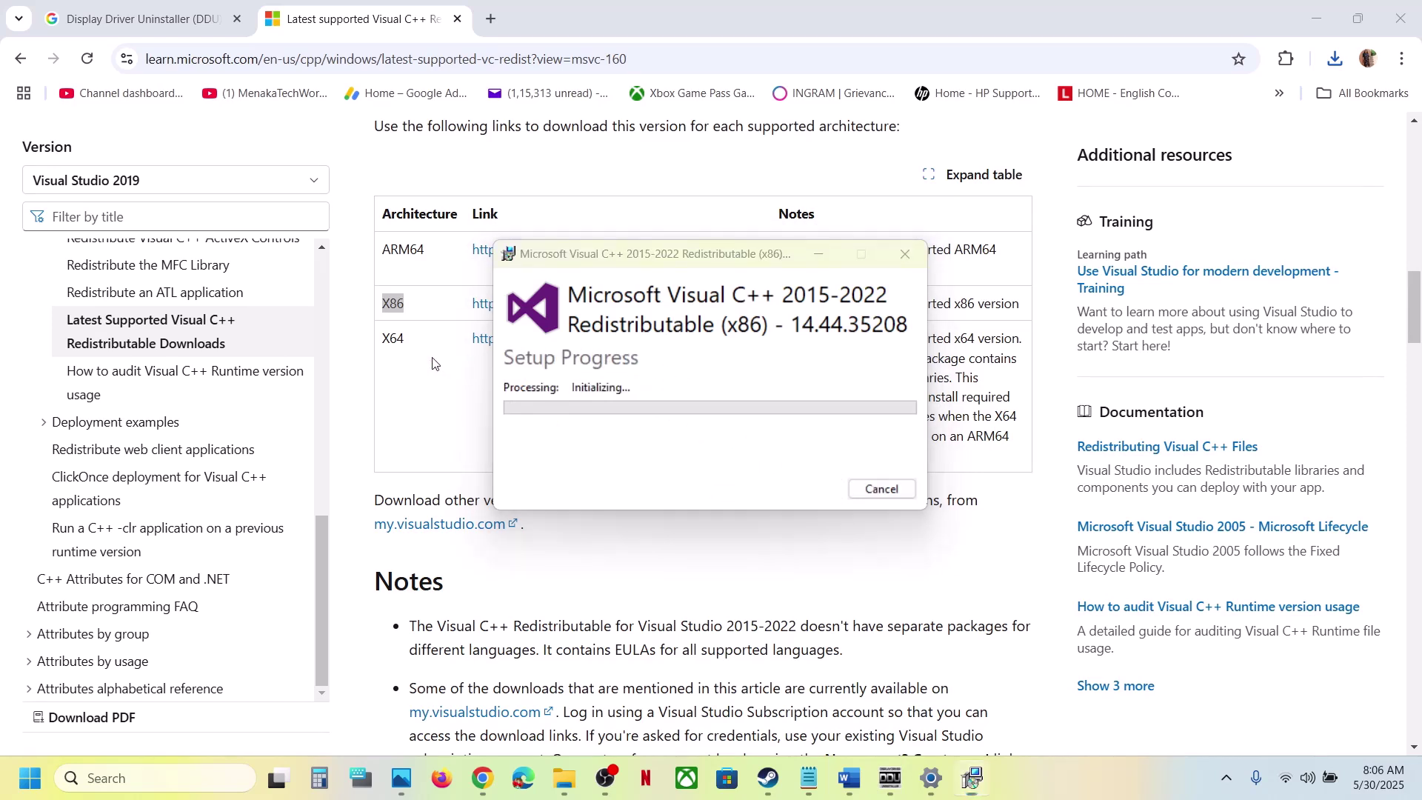
# Download the X64 Visual C++ redistributable, run its installer, agree to the license terms and start the installation
pyautogui.doubleClick(393, 338)
pyautogui.click(561, 342)
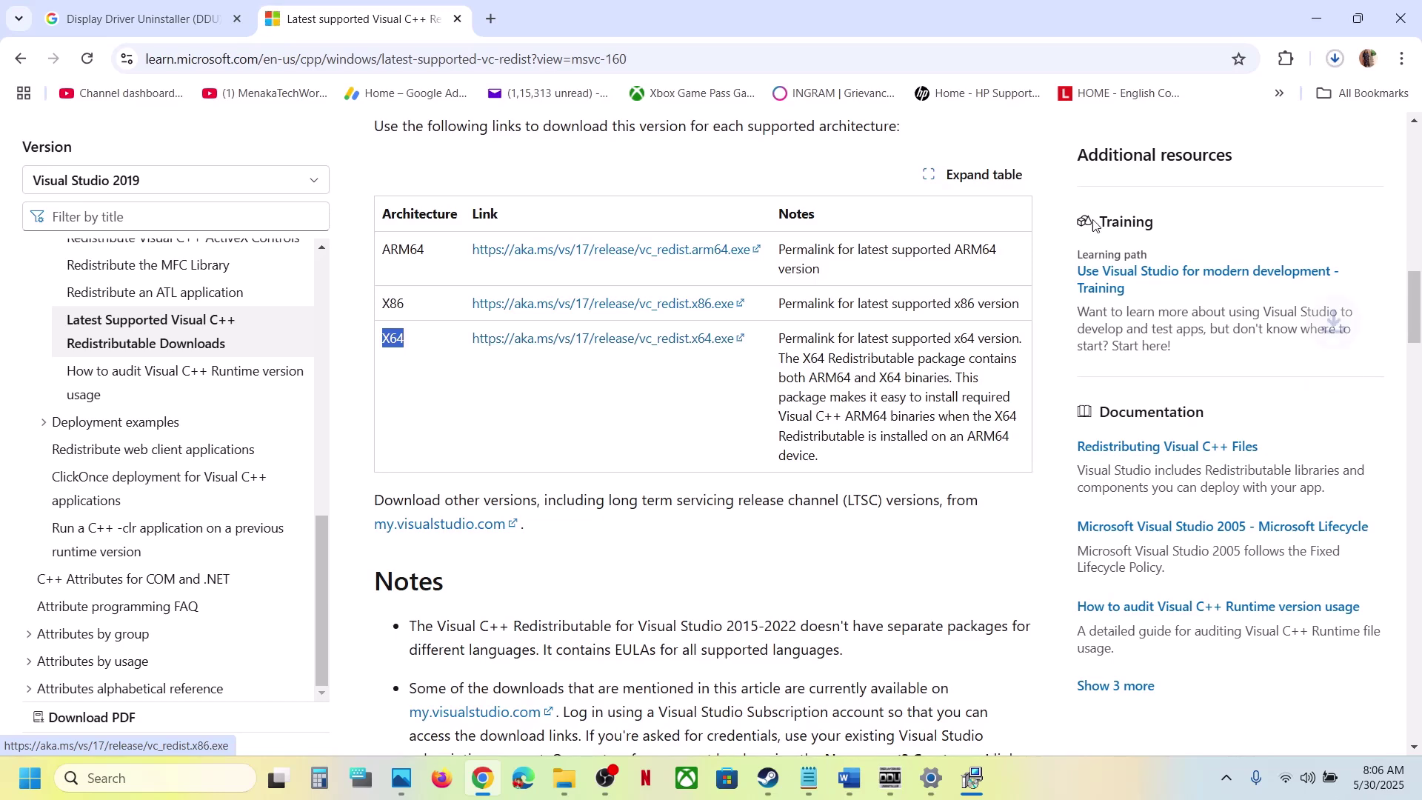
pyautogui.click(1336, 66)
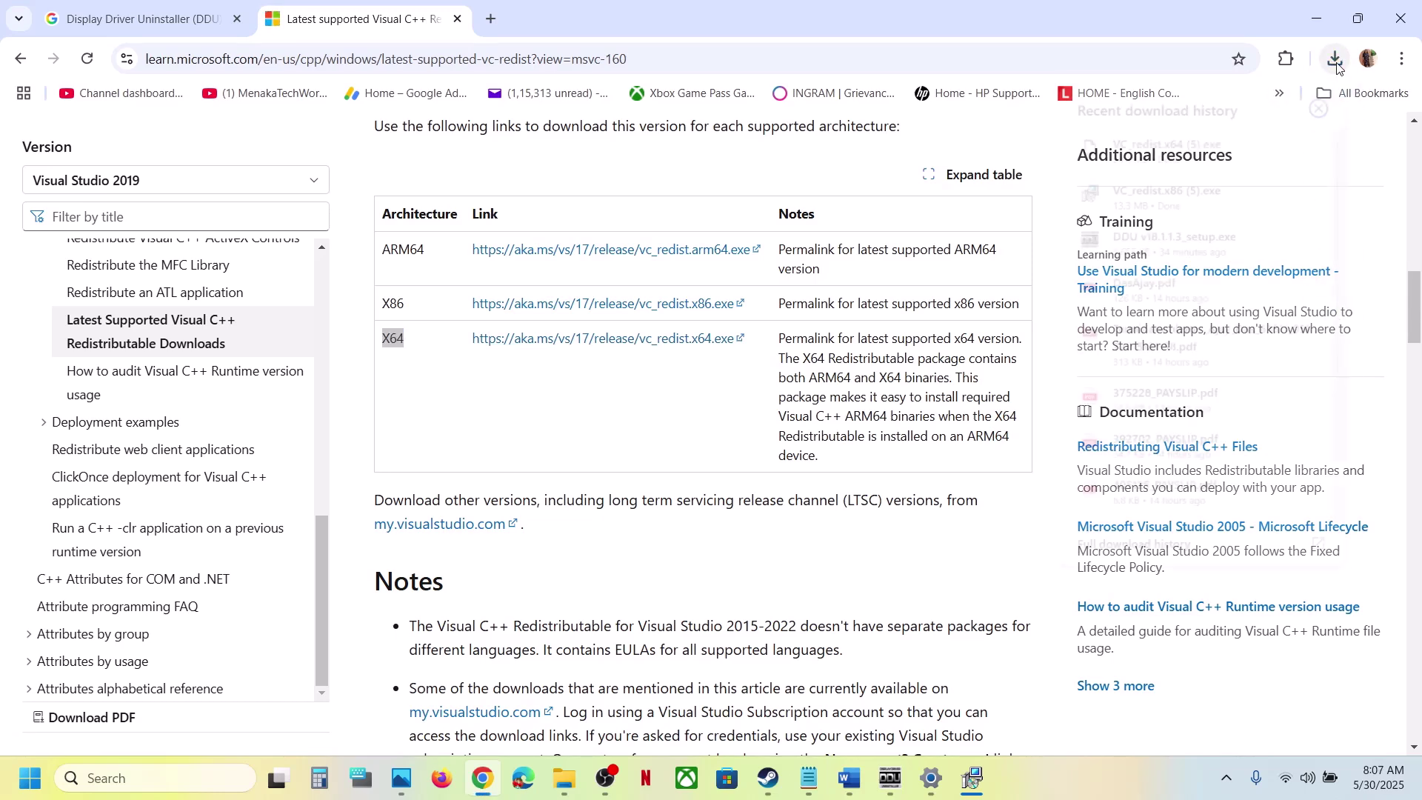
pyautogui.click(1155, 141)
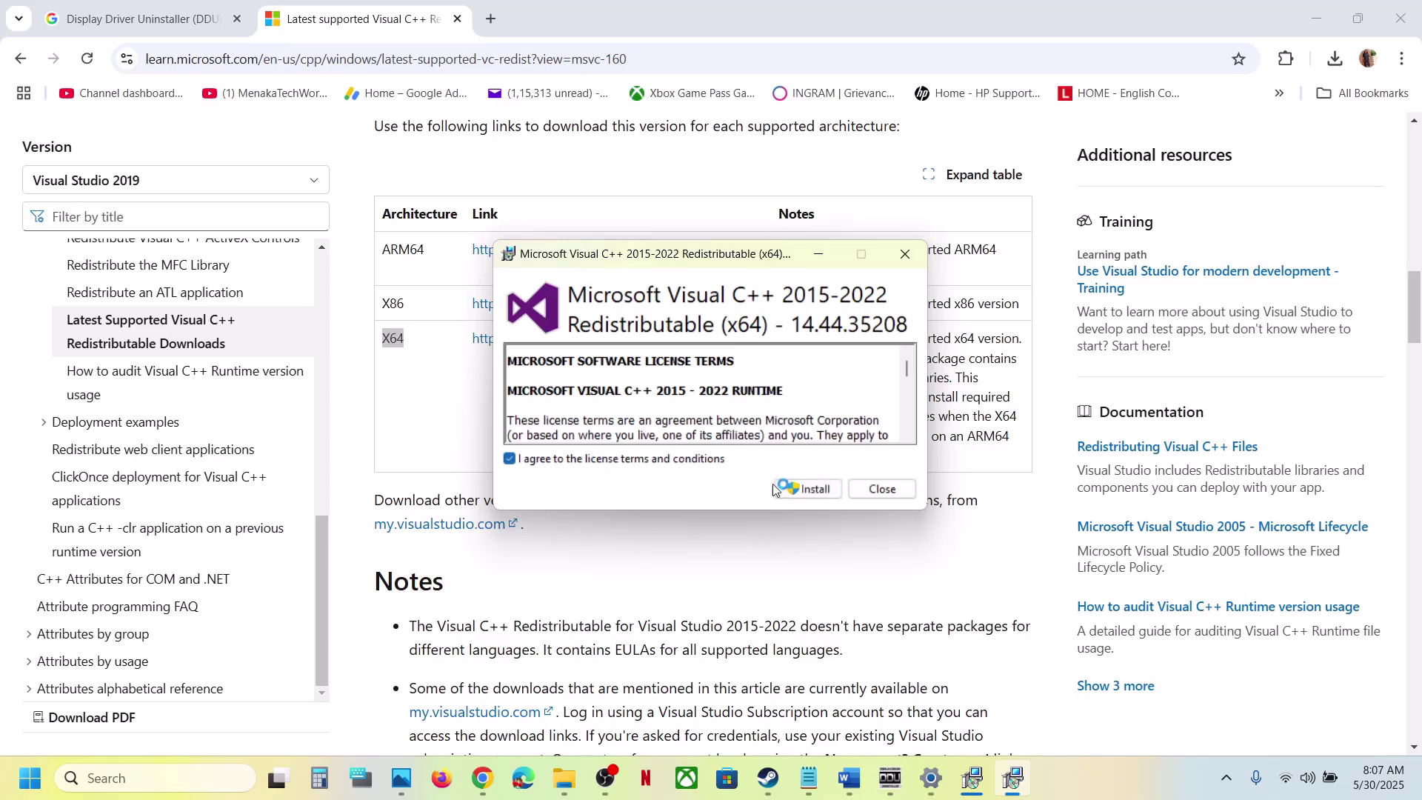
pyautogui.click(805, 491)
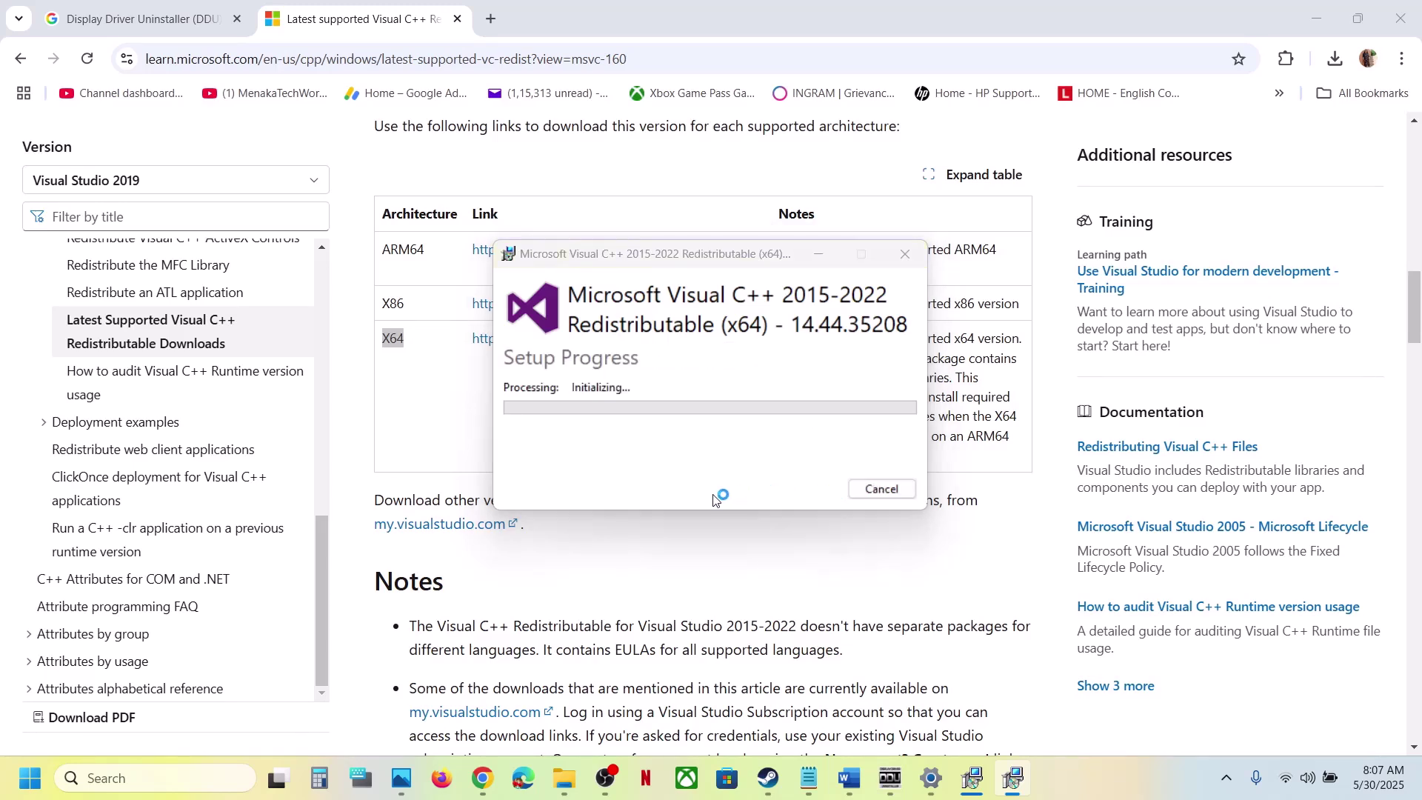
# Bring the x86 setup window forward and place the x86 and x64 setup windows side by side
pyautogui.click(974, 783)
pyautogui.moveTo(711, 265); pyautogui.dragTo(438, 346)
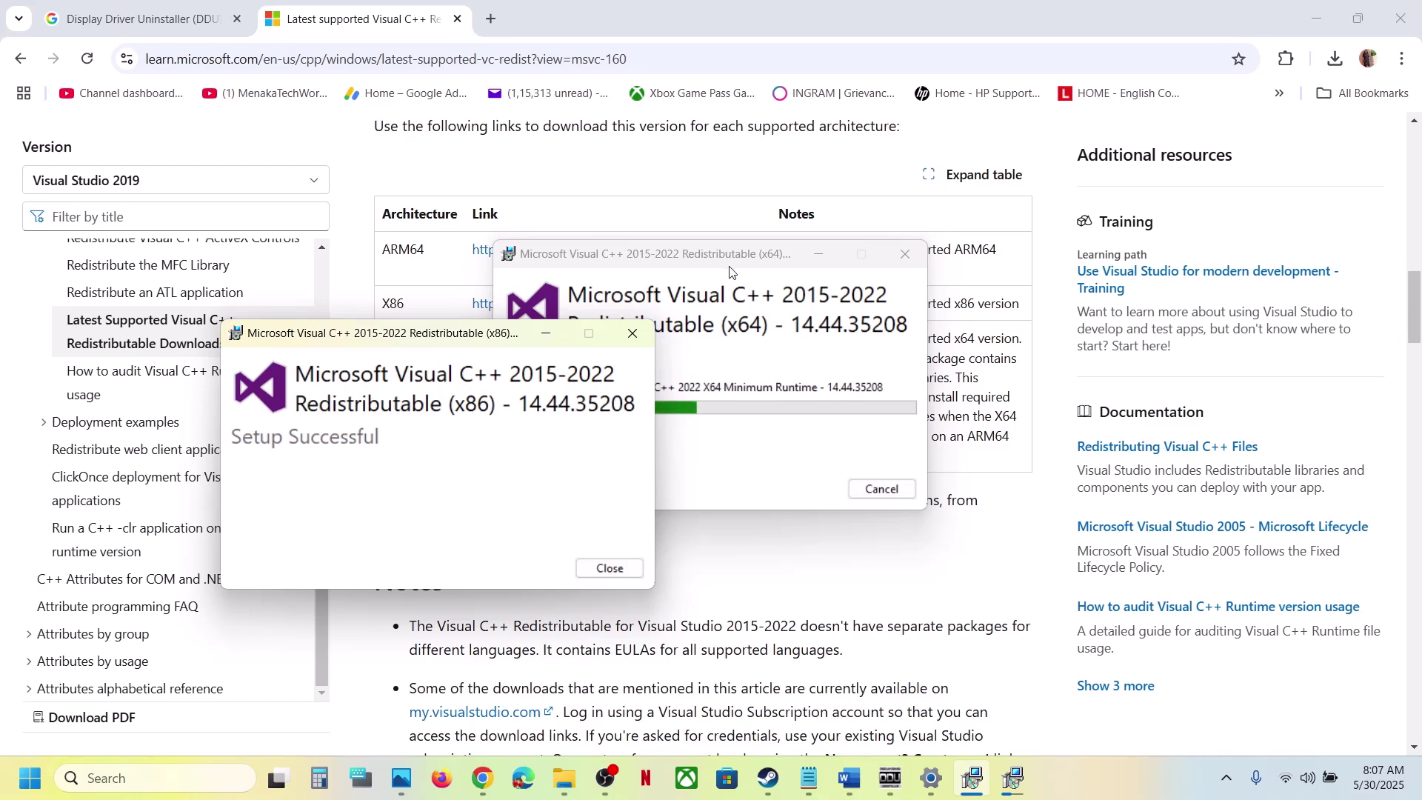
pyautogui.moveTo(730, 272); pyautogui.dragTo(892, 348)
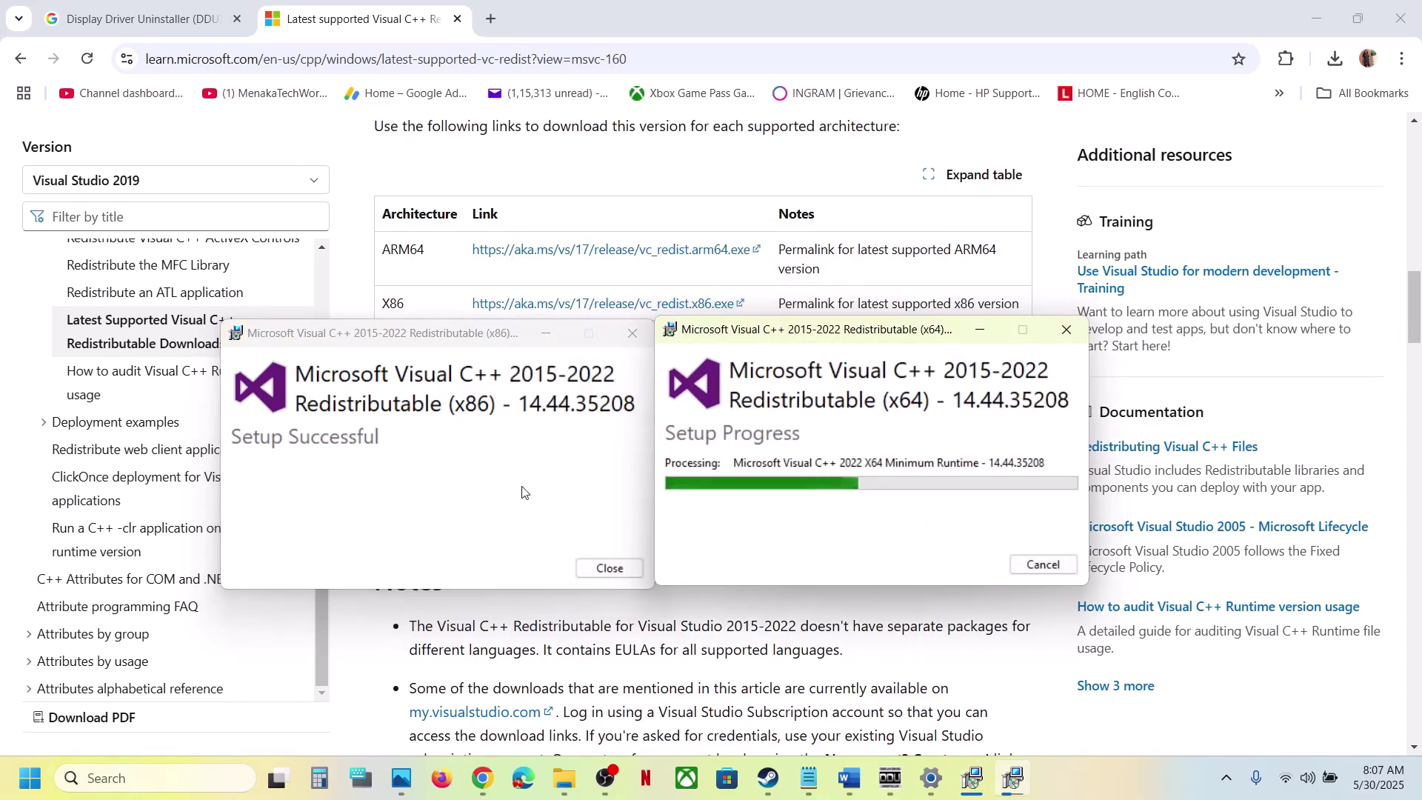
# Return to the download page, look through the older Visual C++ versions, and bring up the PC's power options with Restart
pyautogui.click(414, 645)
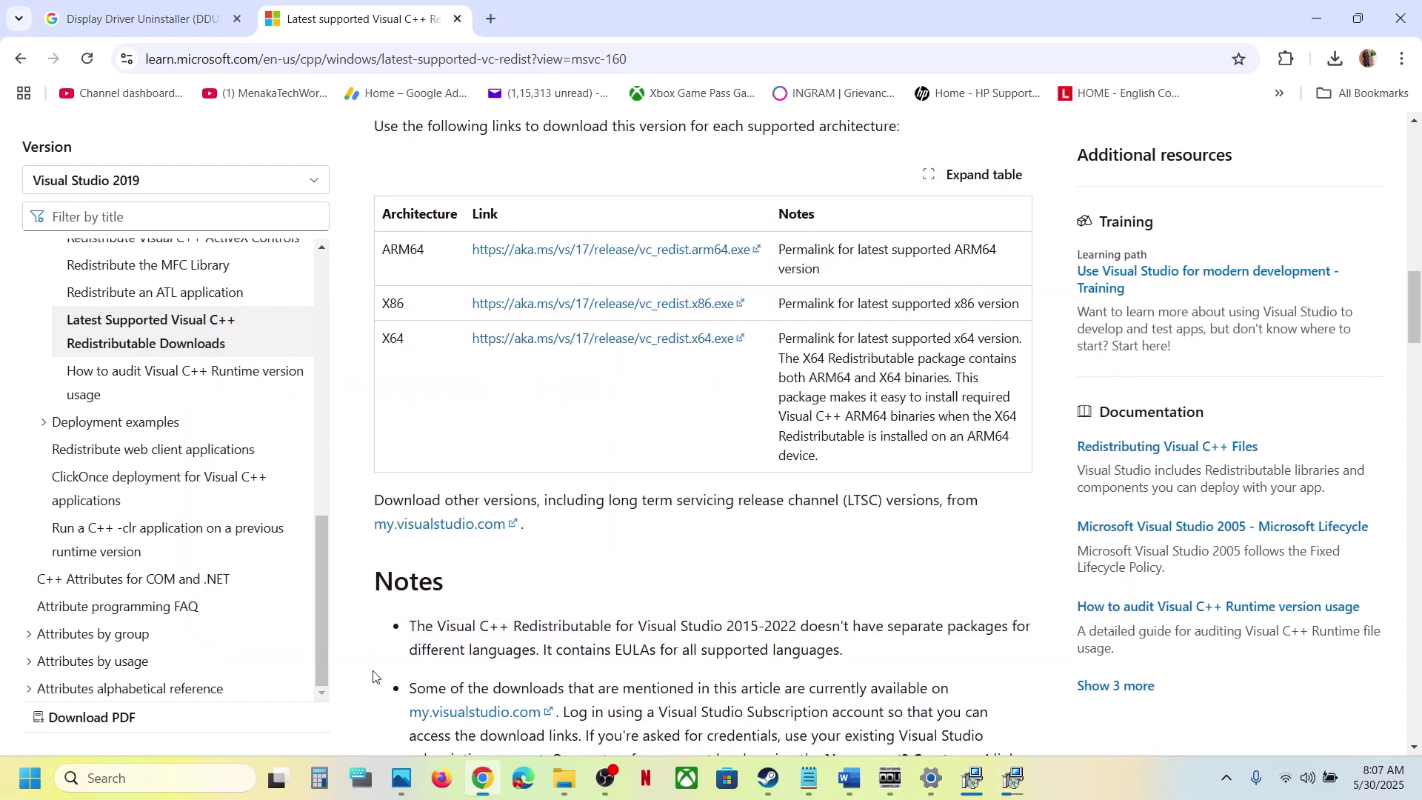
pyautogui.scroll(-15, 415, 645)
pyautogui.click(18, 784)
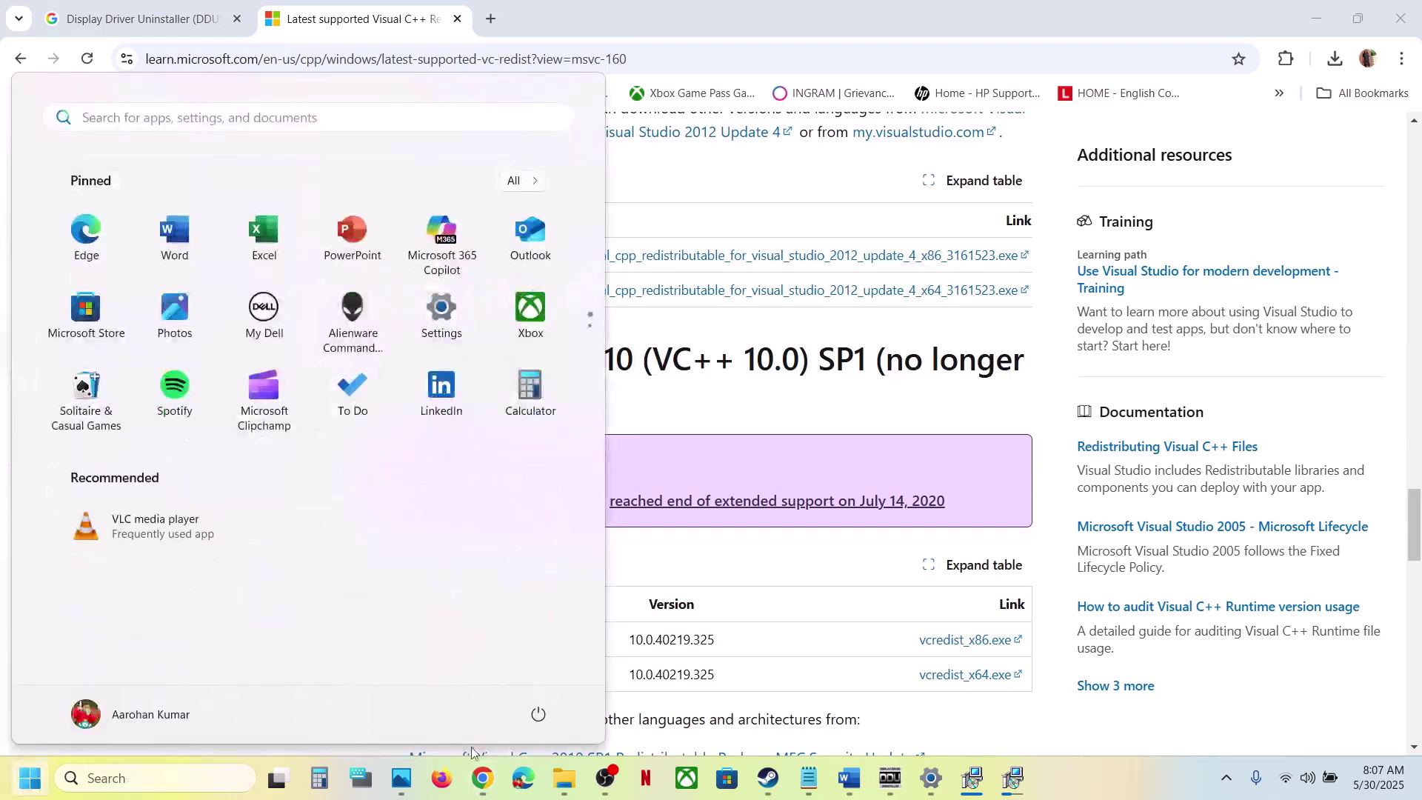
pyautogui.click(534, 715)
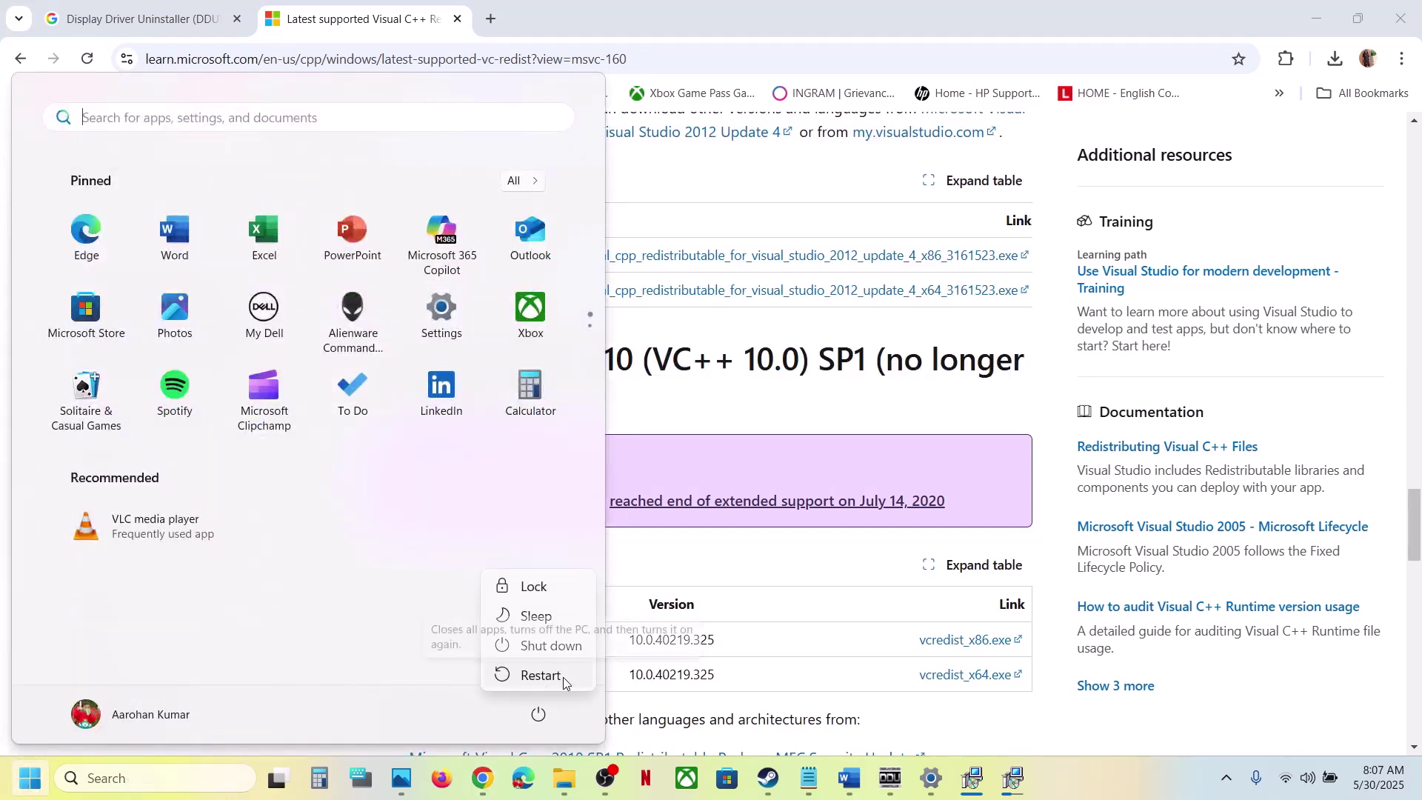
# Switch to the Word troubleshooting notes and read the start of Step 15 on unplugging external devices, controllers, extra monitors and disabling the Steam overlay
pyautogui.click(768, 780)
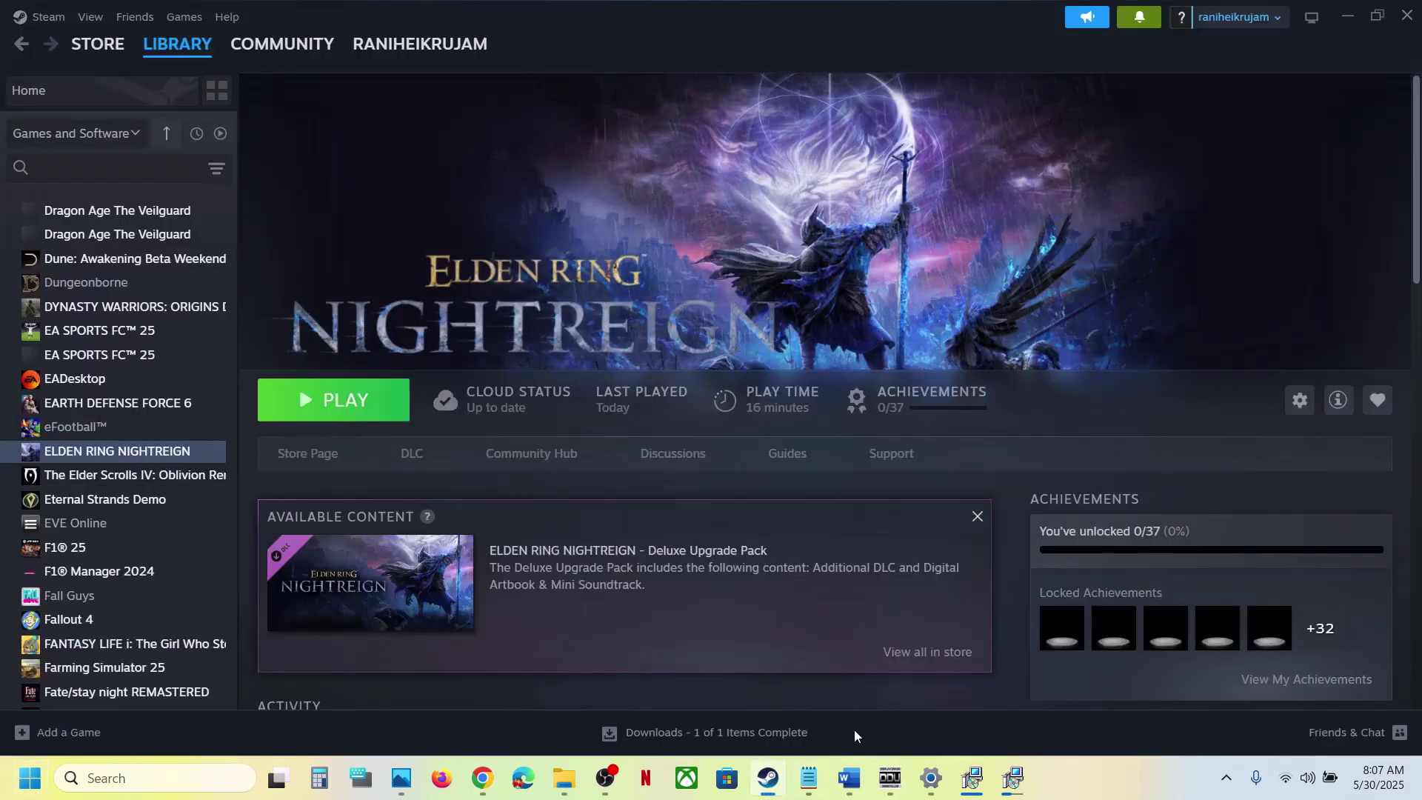
pyautogui.click(850, 777)
pyautogui.scroll(-3, 651, 506)
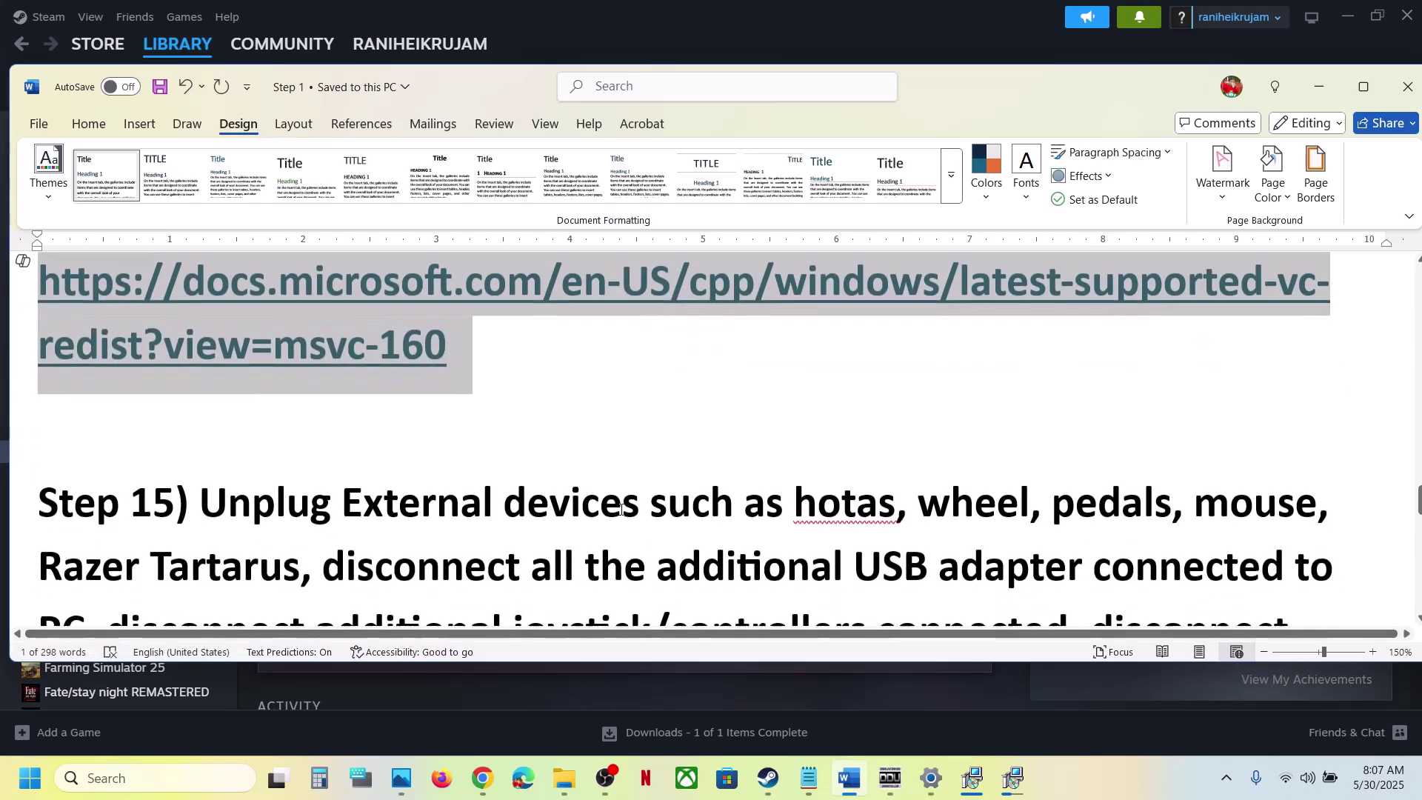
pyautogui.scroll(-2, 620, 508)
pyautogui.moveTo(201, 372); pyautogui.dragTo(957, 456)
pyautogui.click(957, 456)
pyautogui.scroll(-2, 530, 447)
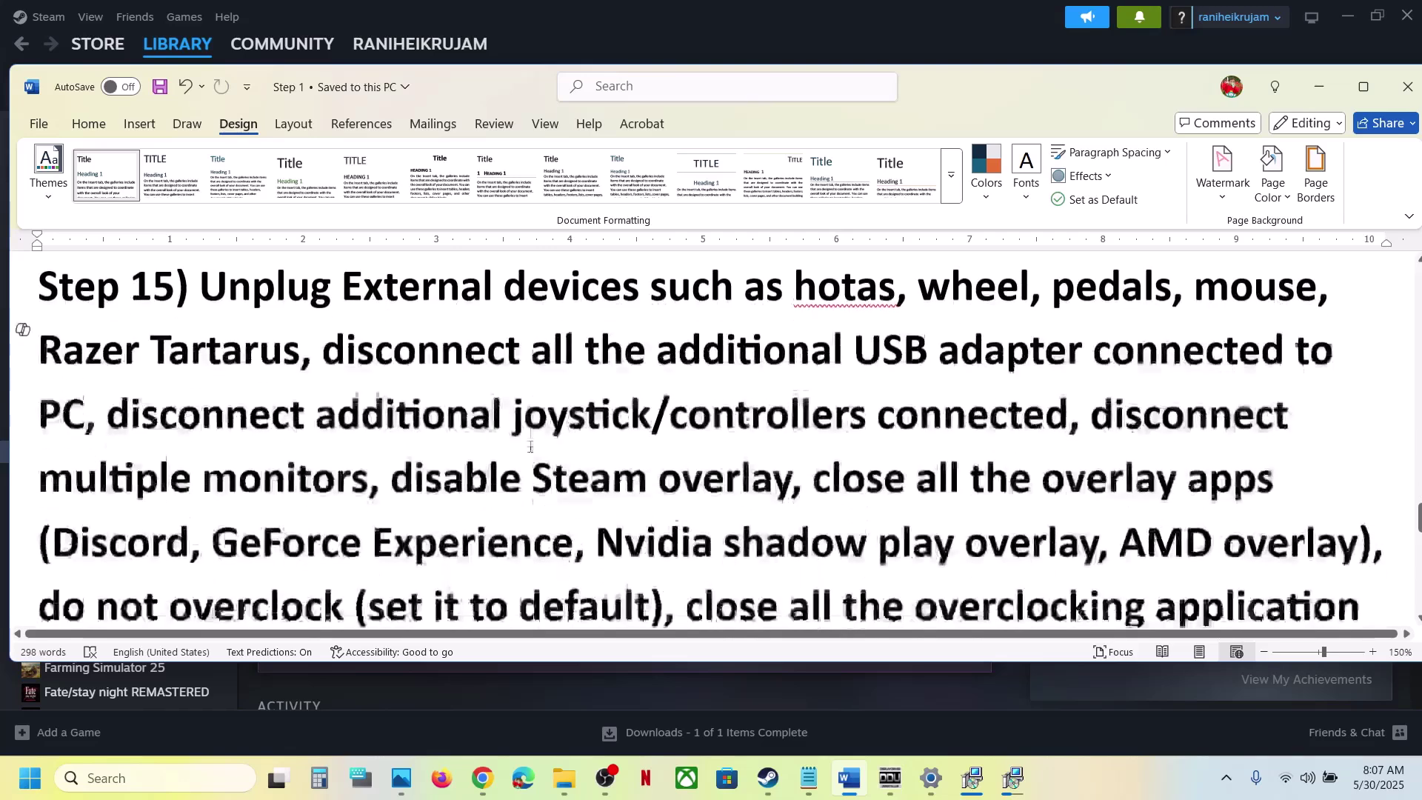
pyautogui.moveTo(145, 391); pyautogui.dragTo(1030, 413)
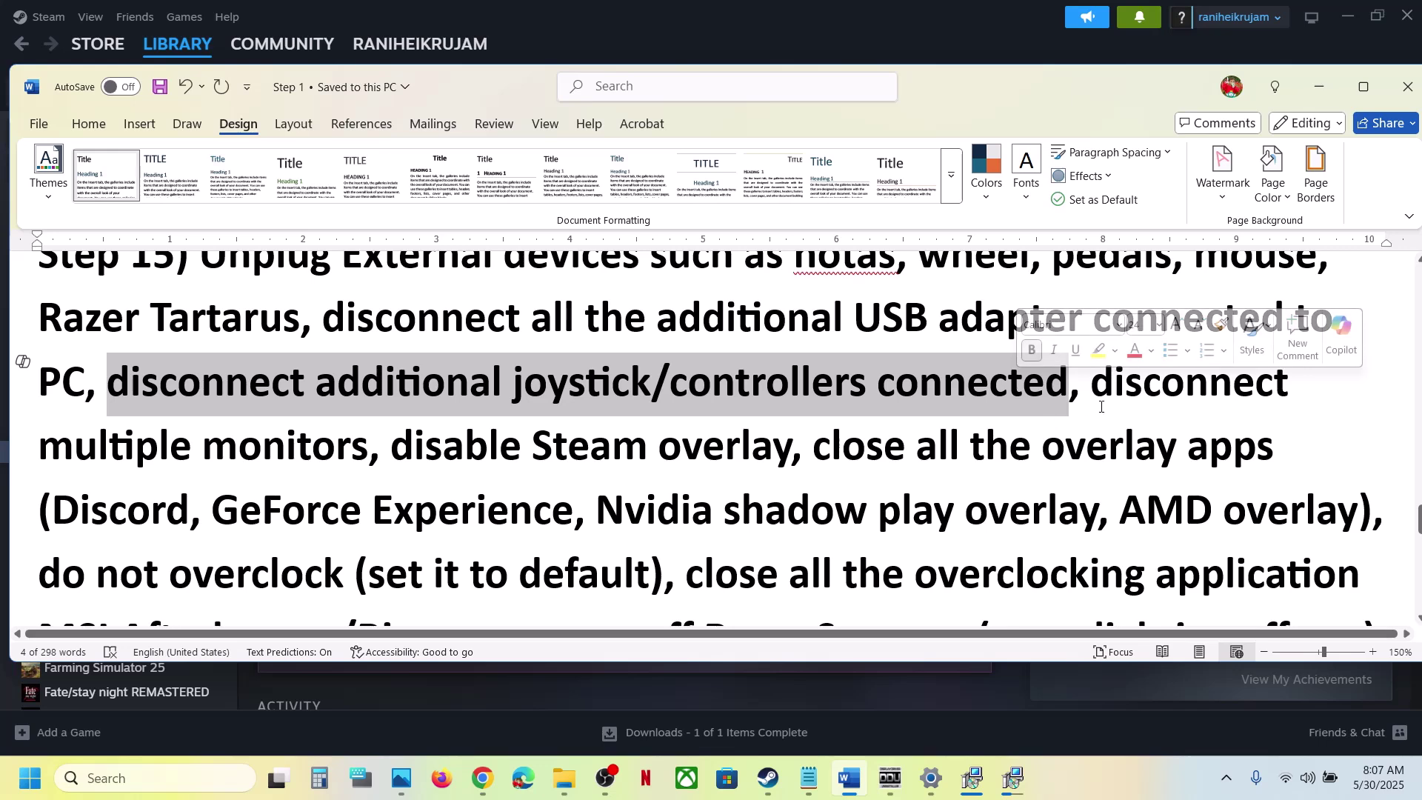
pyautogui.moveTo(1093, 393); pyautogui.dragTo(790, 426)
pyautogui.scroll(-1, 375, 441)
# In Steam, check the in-game Steam Overlay setting in ELDEN RING NIGHTREIGN's properties, and close the properties window
pyautogui.click(767, 780)
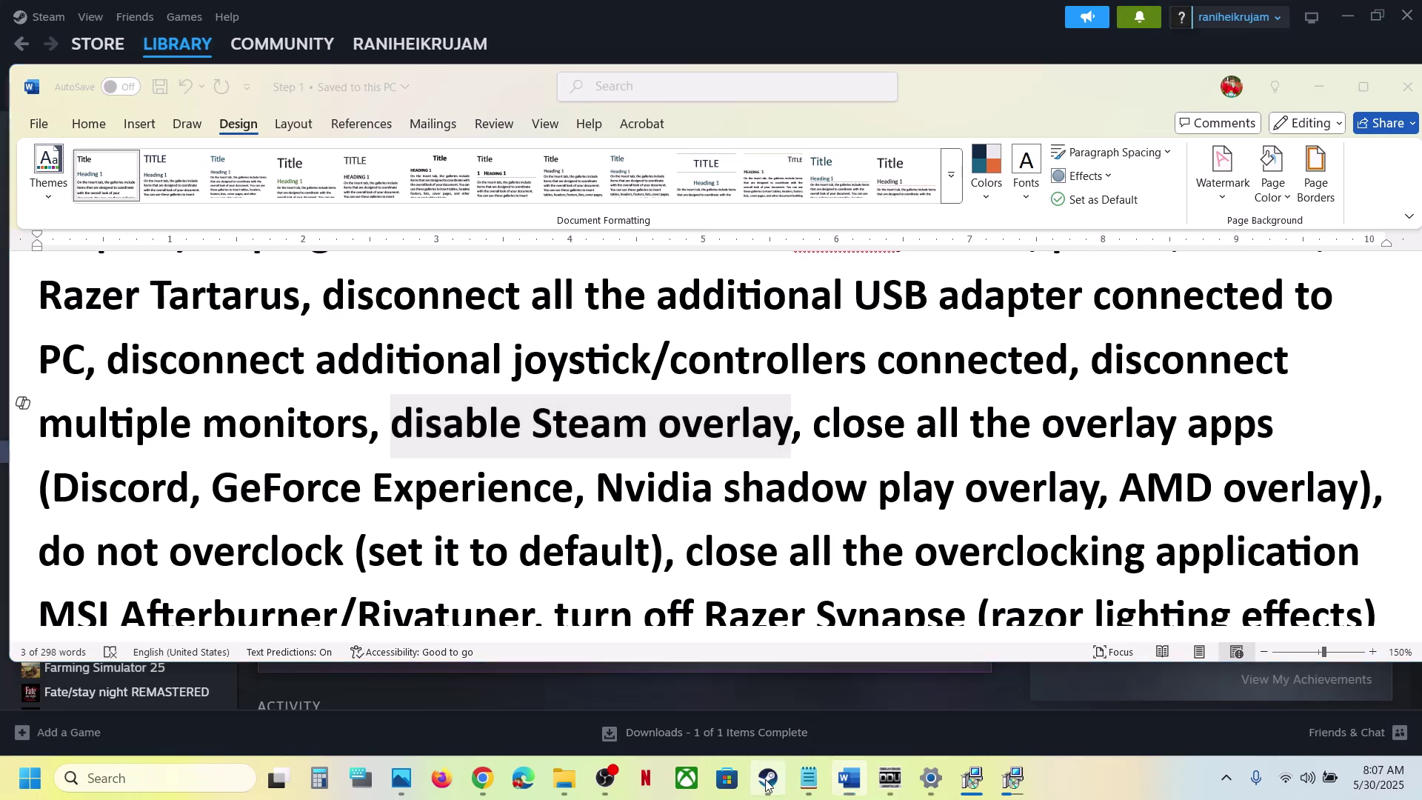
pyautogui.rightClick(158, 449)
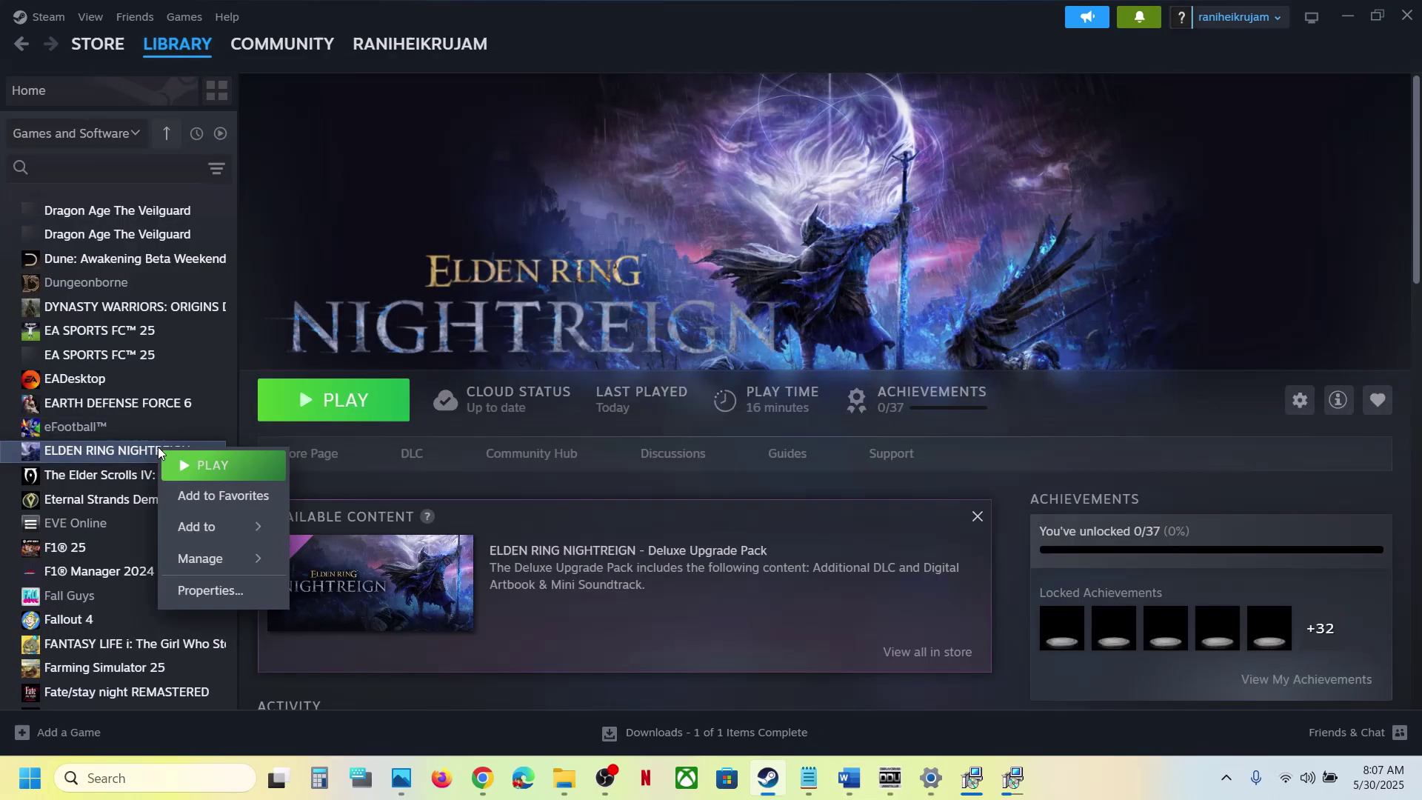
pyautogui.click(208, 591)
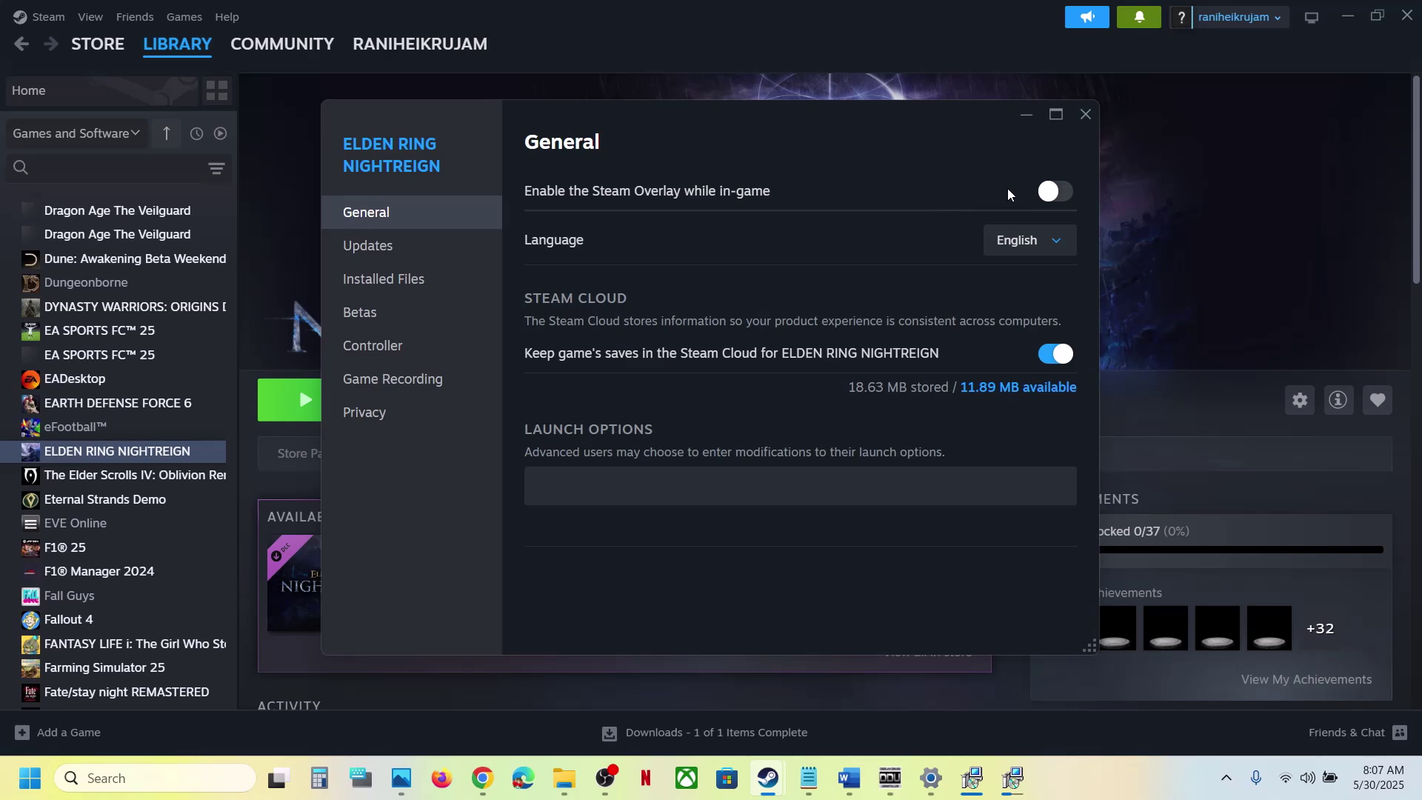
pyautogui.click(1082, 117)
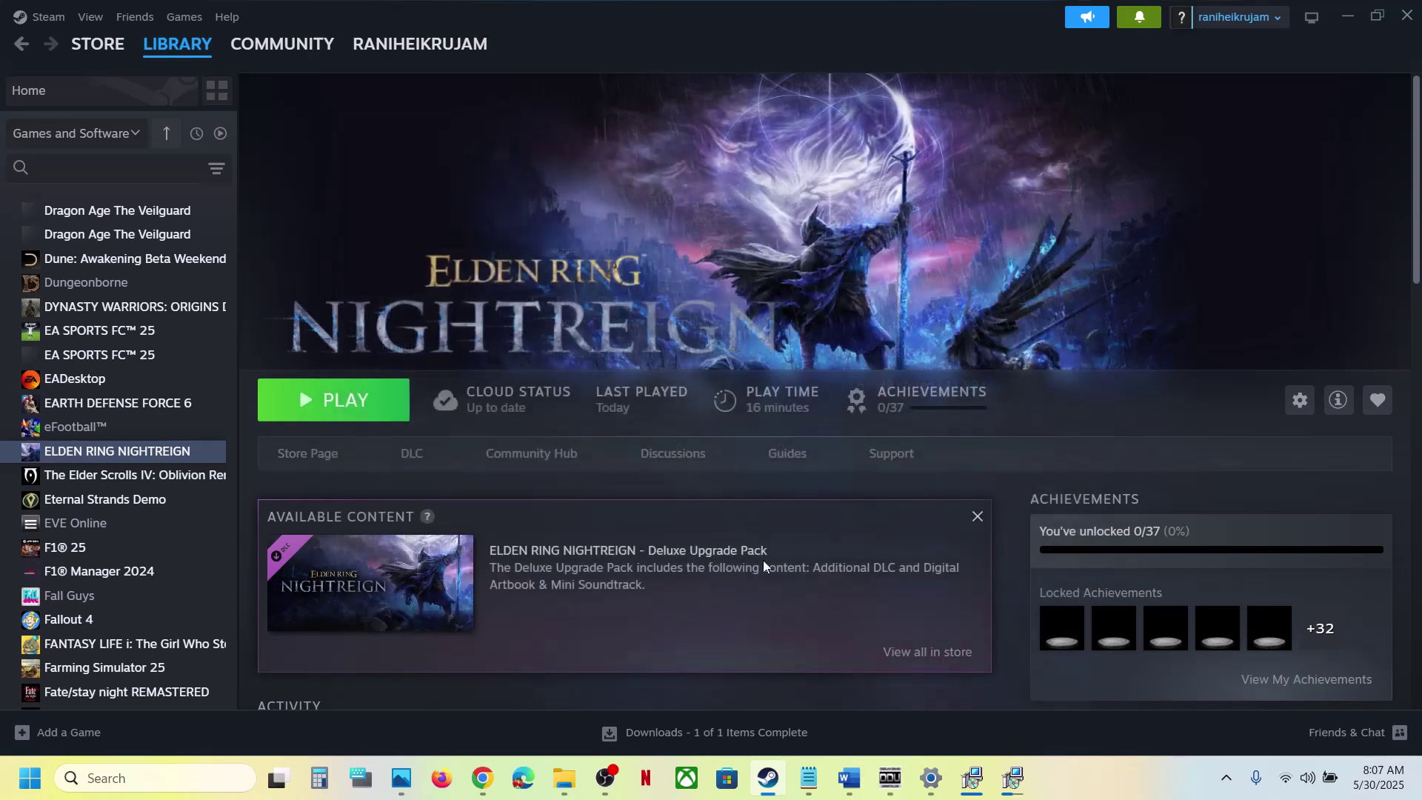
# Return to the Word notes and review the Step 15 advice on closing overlay apps such as Discord and GeForce Experience
pyautogui.click(848, 770)
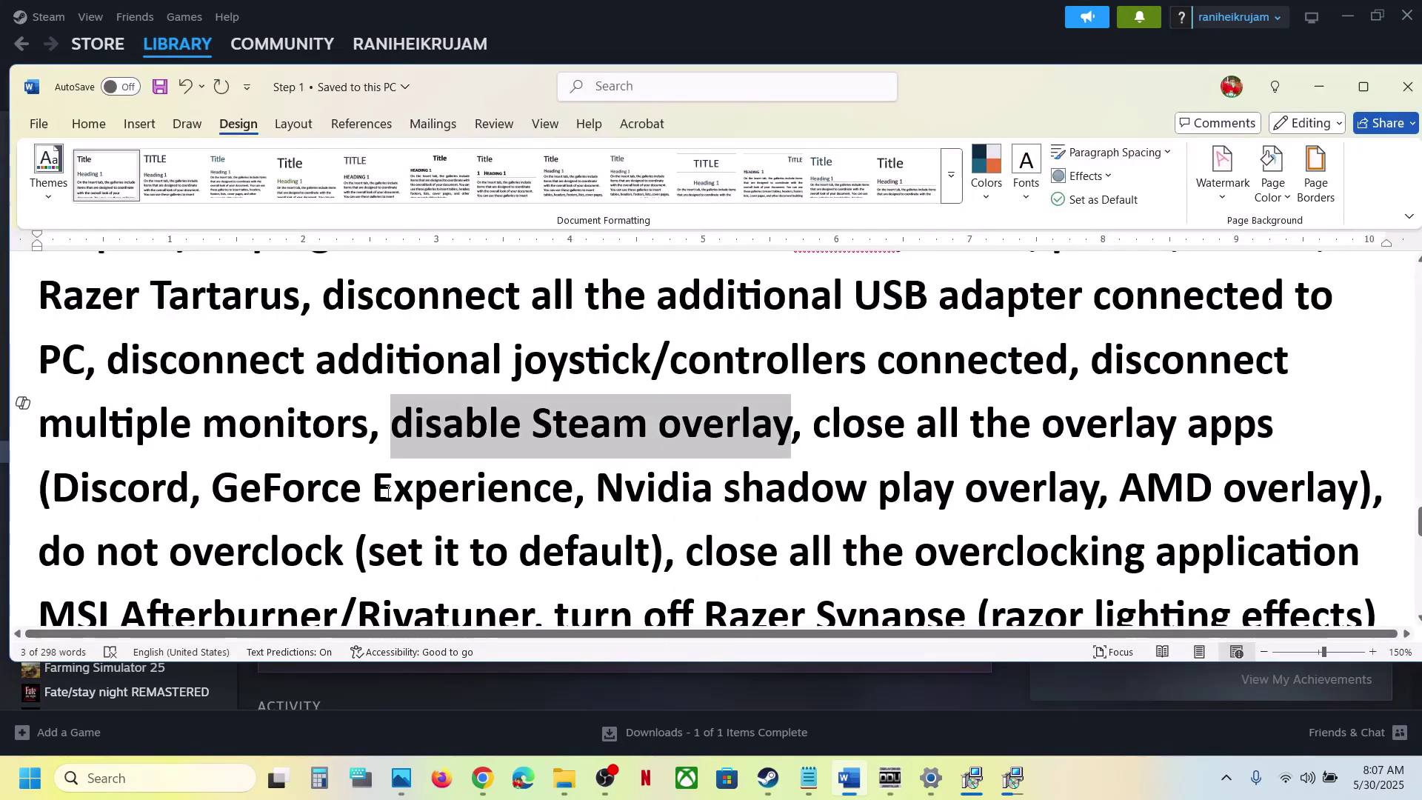
pyautogui.doubleClick(151, 487)
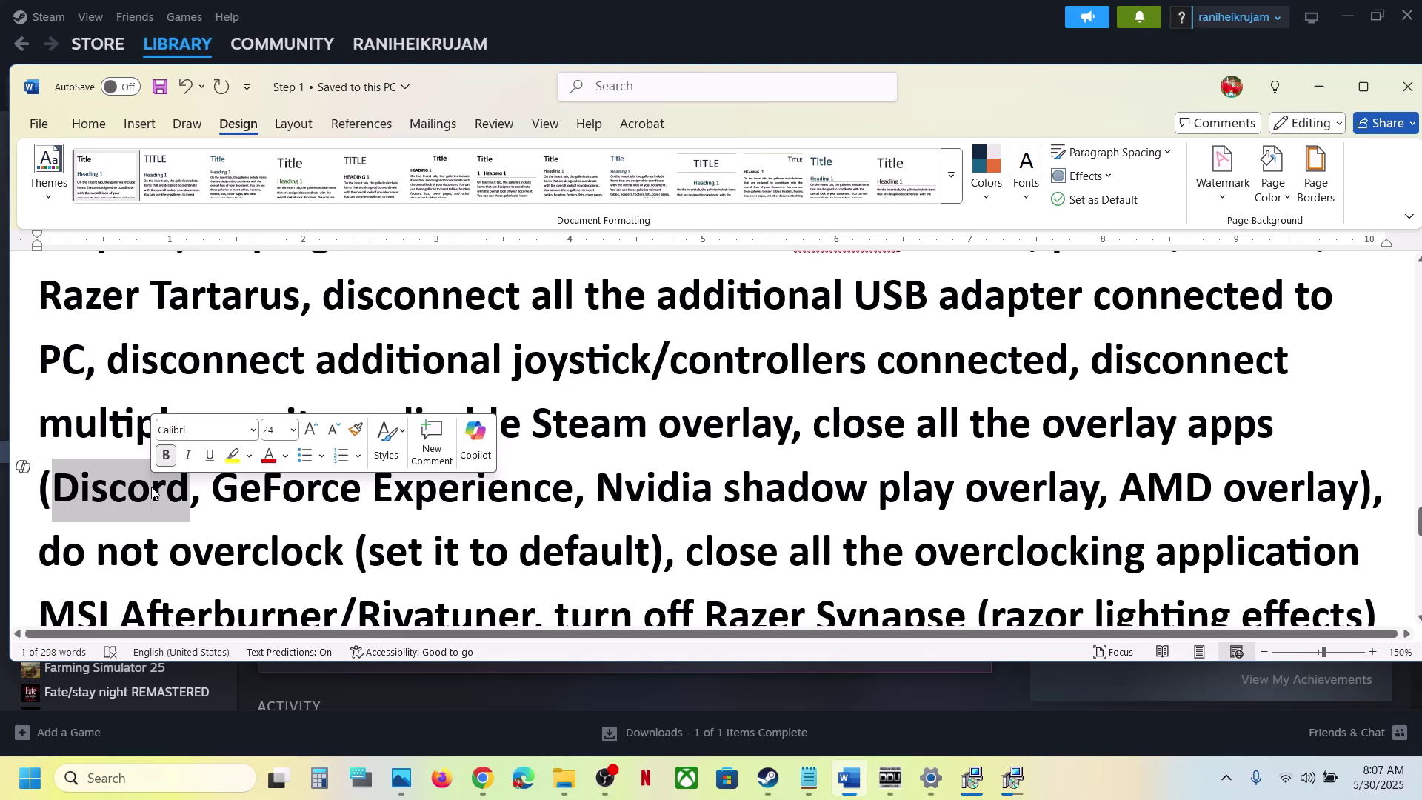
pyautogui.doubleClick(268, 498)
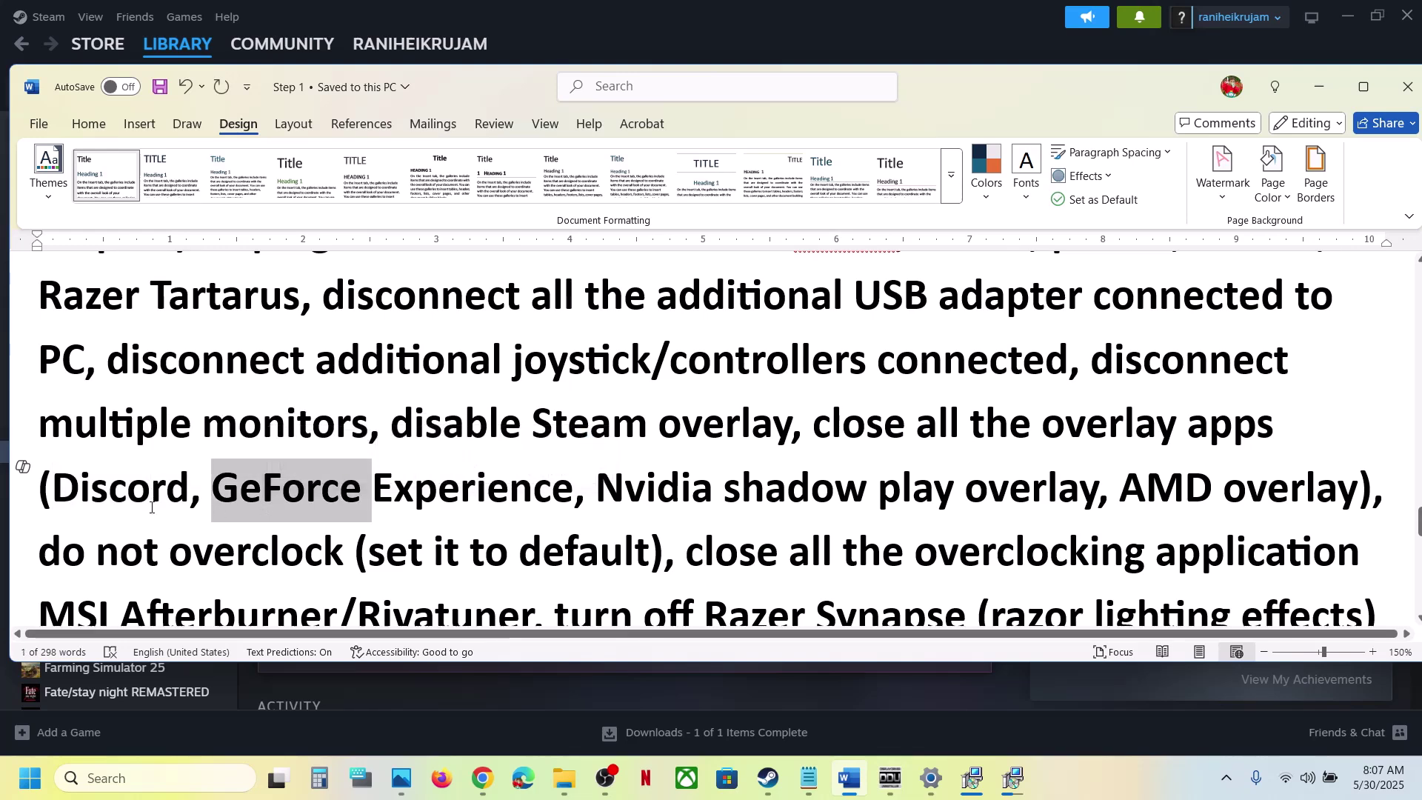
pyautogui.doubleClick(132, 502)
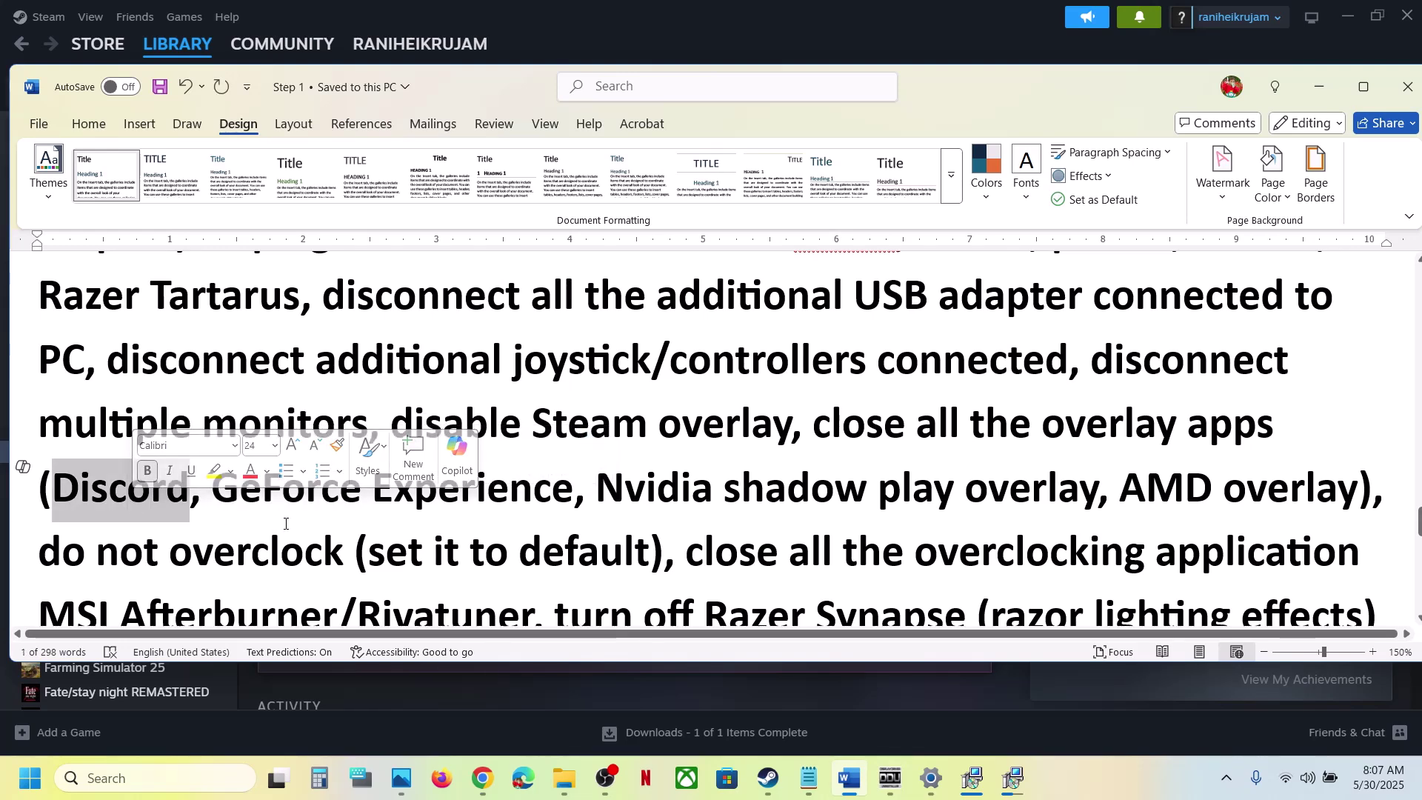
pyautogui.click(265, 495)
pyautogui.doubleClick(268, 497)
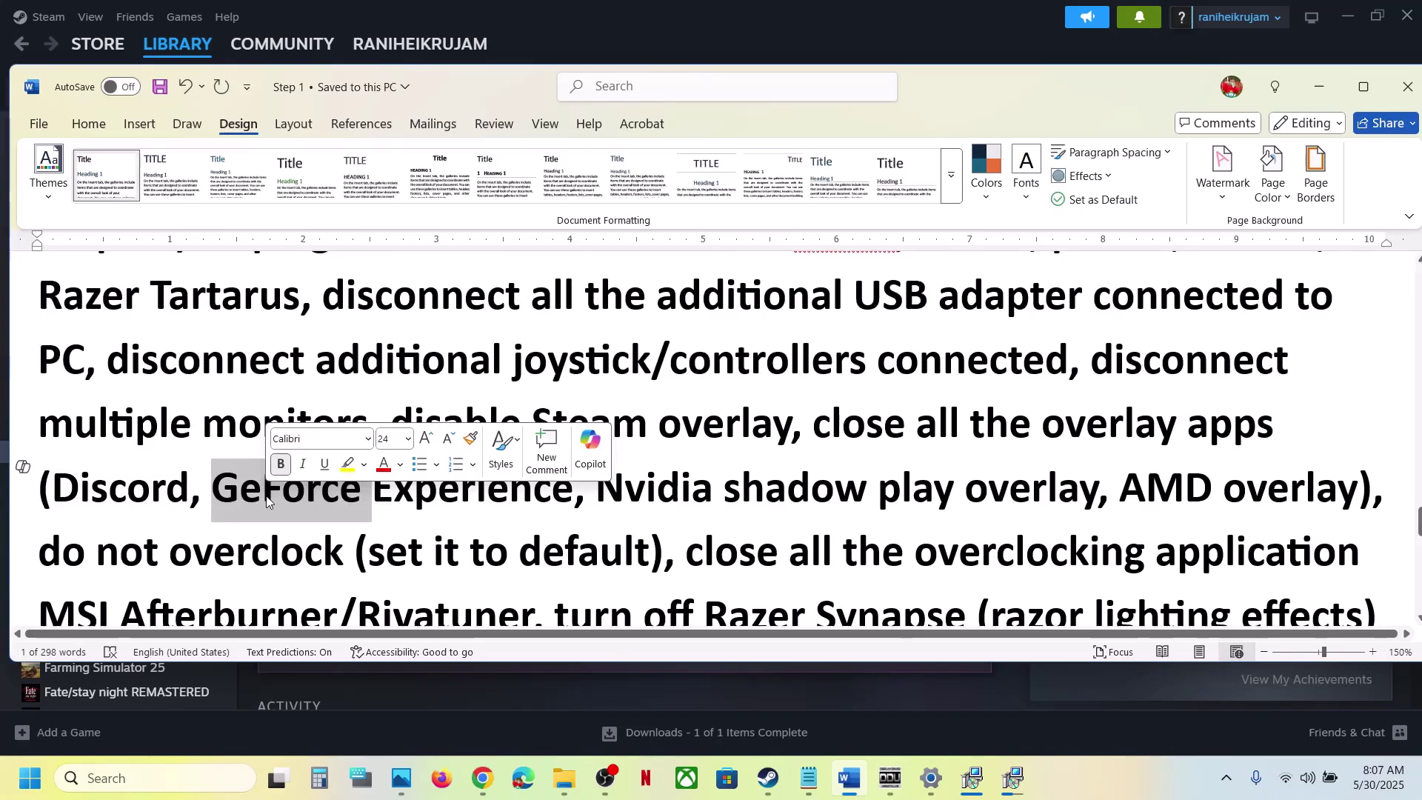
pyautogui.click(262, 495)
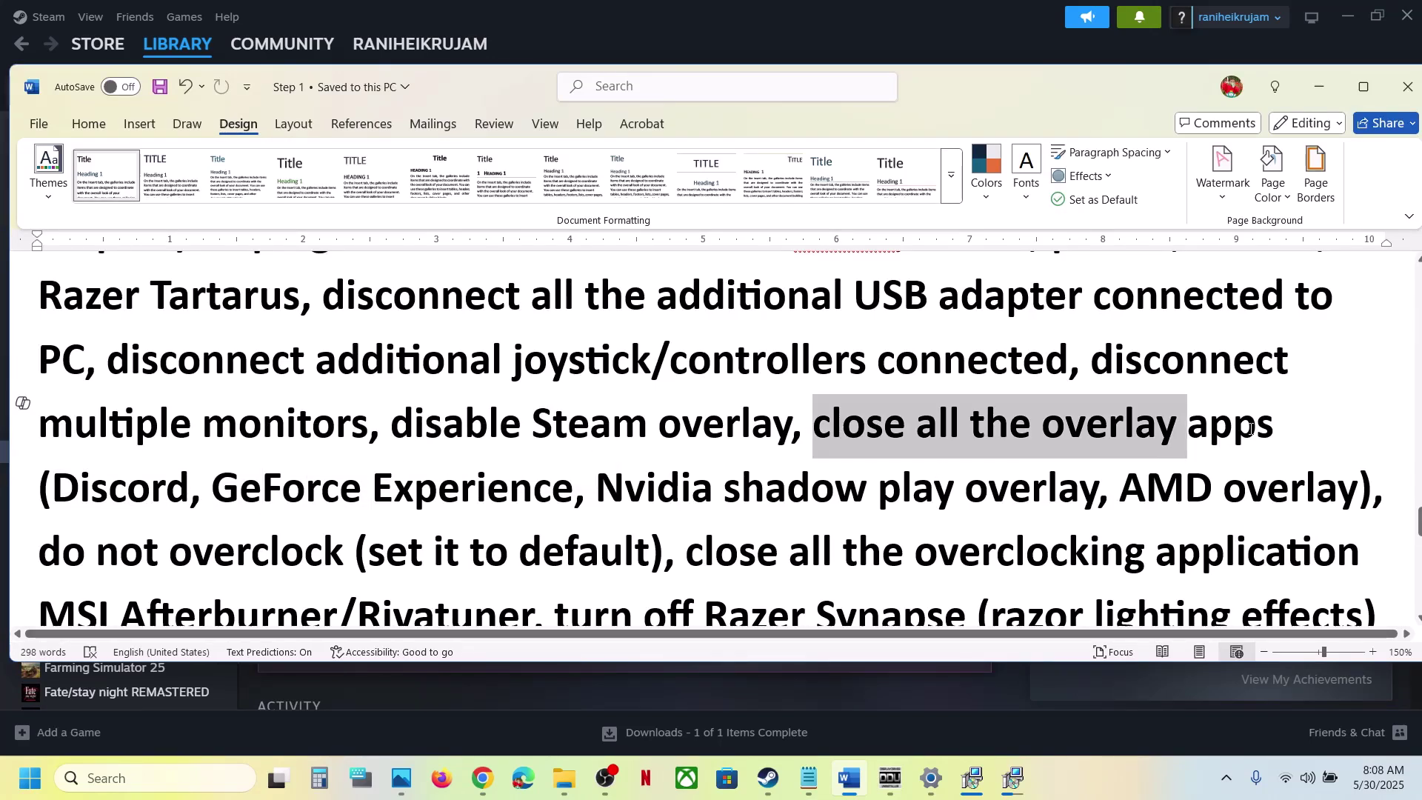
pyautogui.moveTo(849, 441); pyautogui.dragTo(1278, 428)
# Read the rest of Step 15 on overclocking, lighting software, third-party services and undervolting, continuing to Step 16 on virtual memory
pyautogui.scroll(-2, 696, 415)
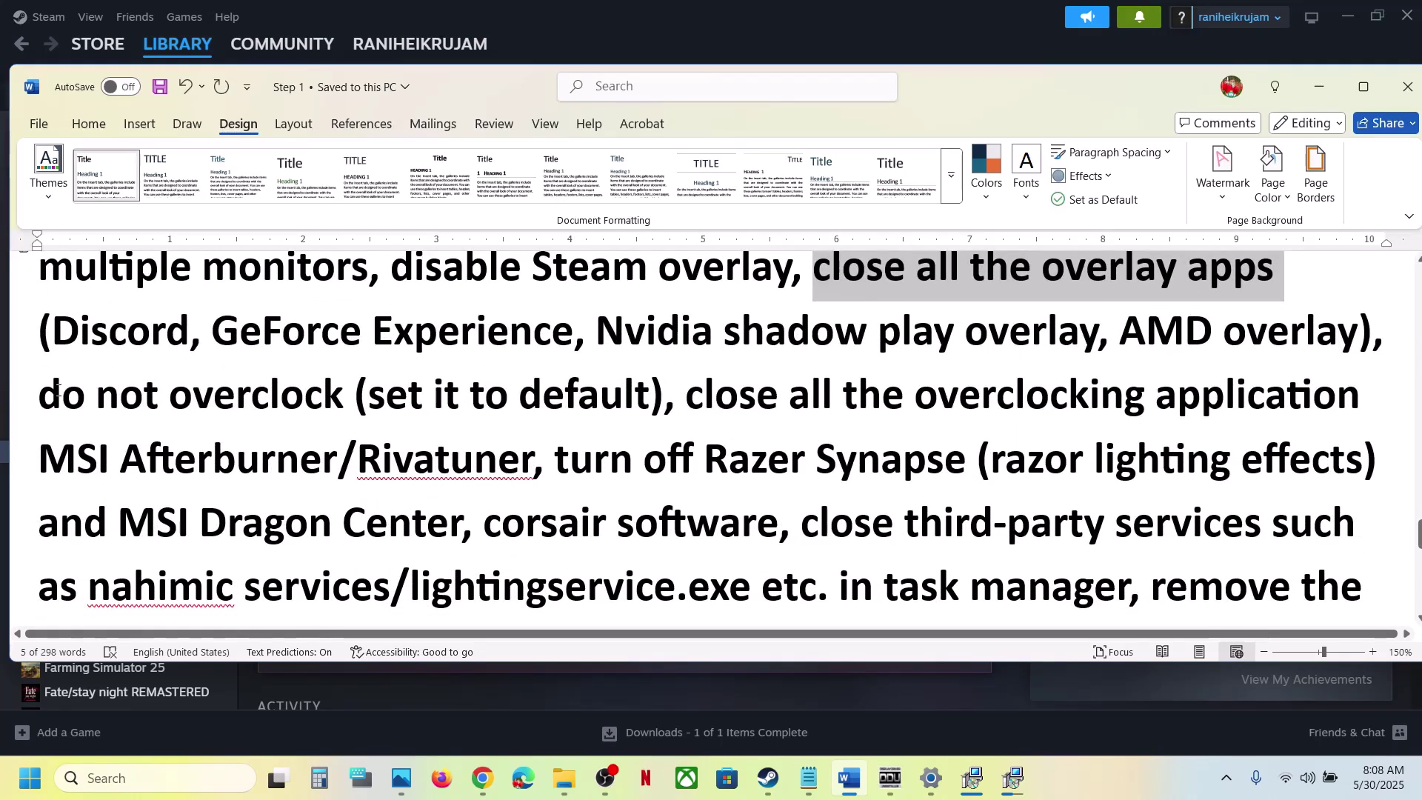
pyautogui.moveTo(57, 390); pyautogui.dragTo(530, 459)
pyautogui.click(474, 460)
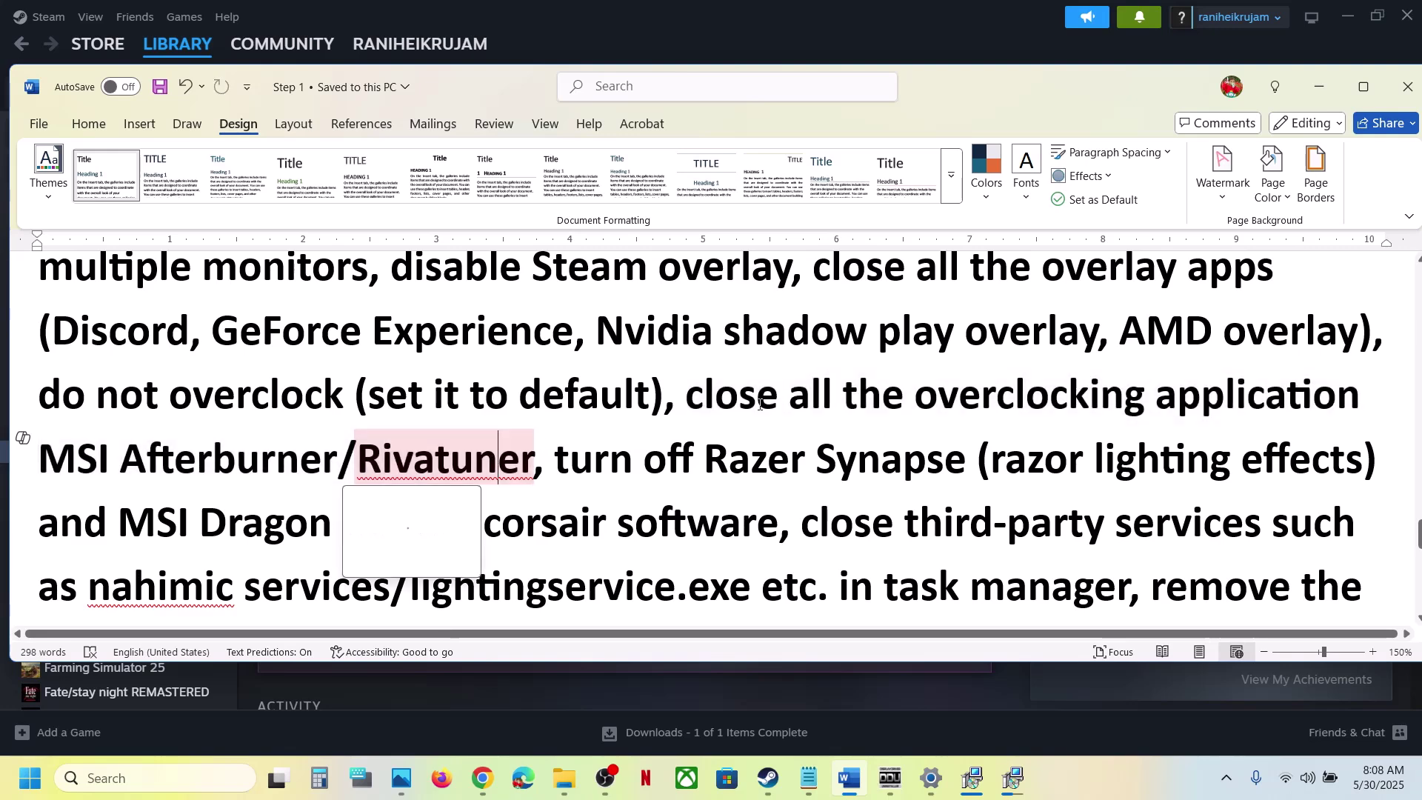
pyautogui.moveTo(748, 402); pyautogui.dragTo(1148, 393)
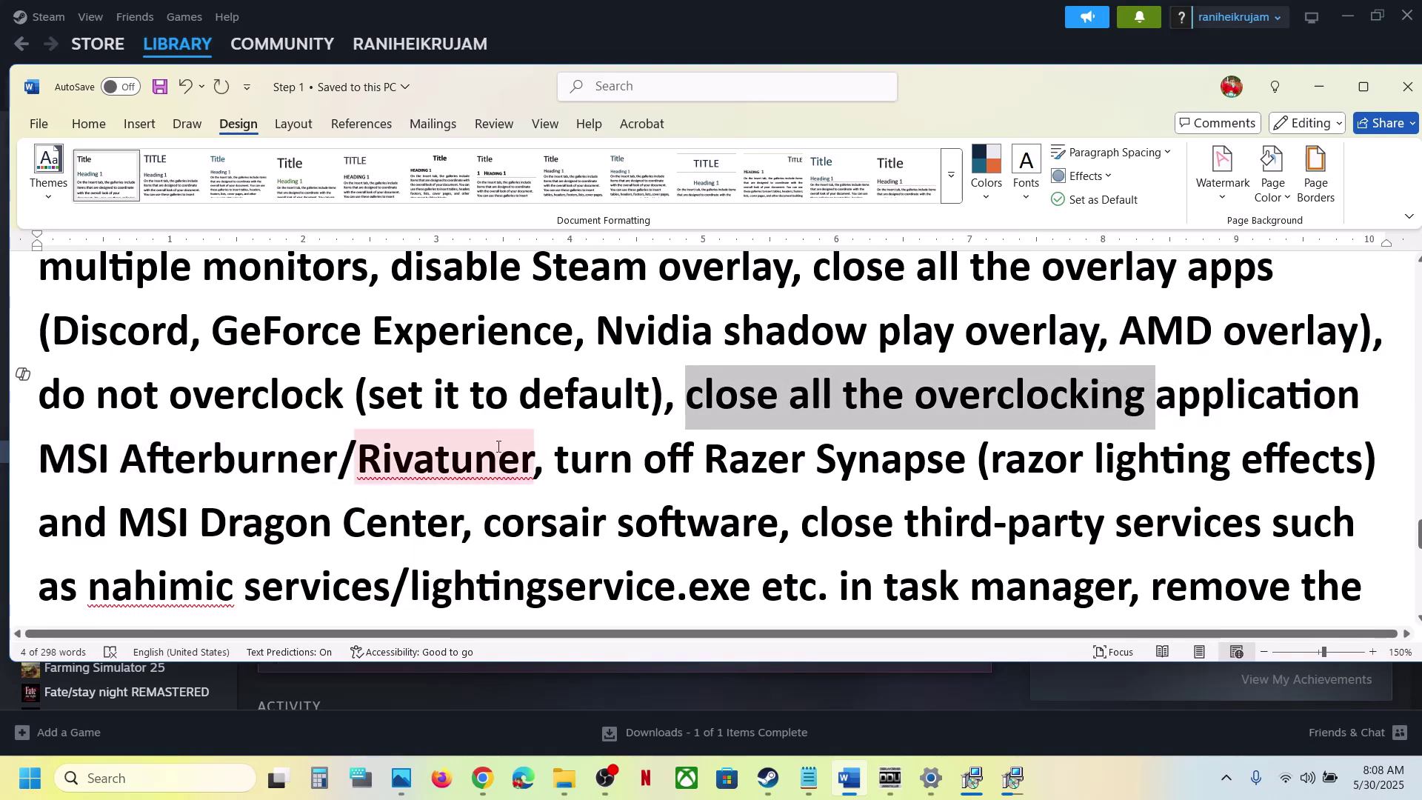
pyautogui.scroll(-2, 498, 447)
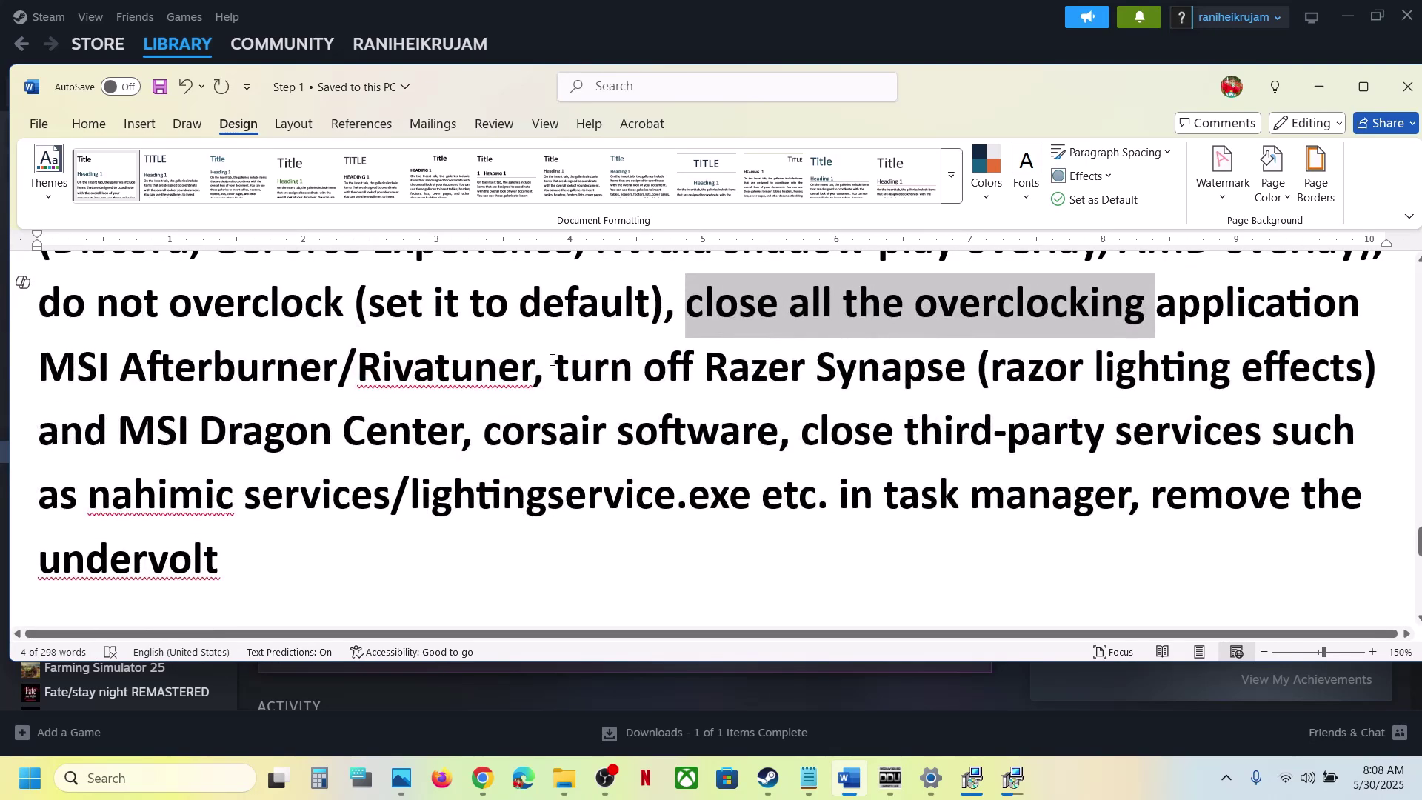
pyautogui.moveTo(556, 368); pyautogui.dragTo(702, 370)
pyautogui.moveTo(779, 419); pyautogui.dragTo(1129, 497)
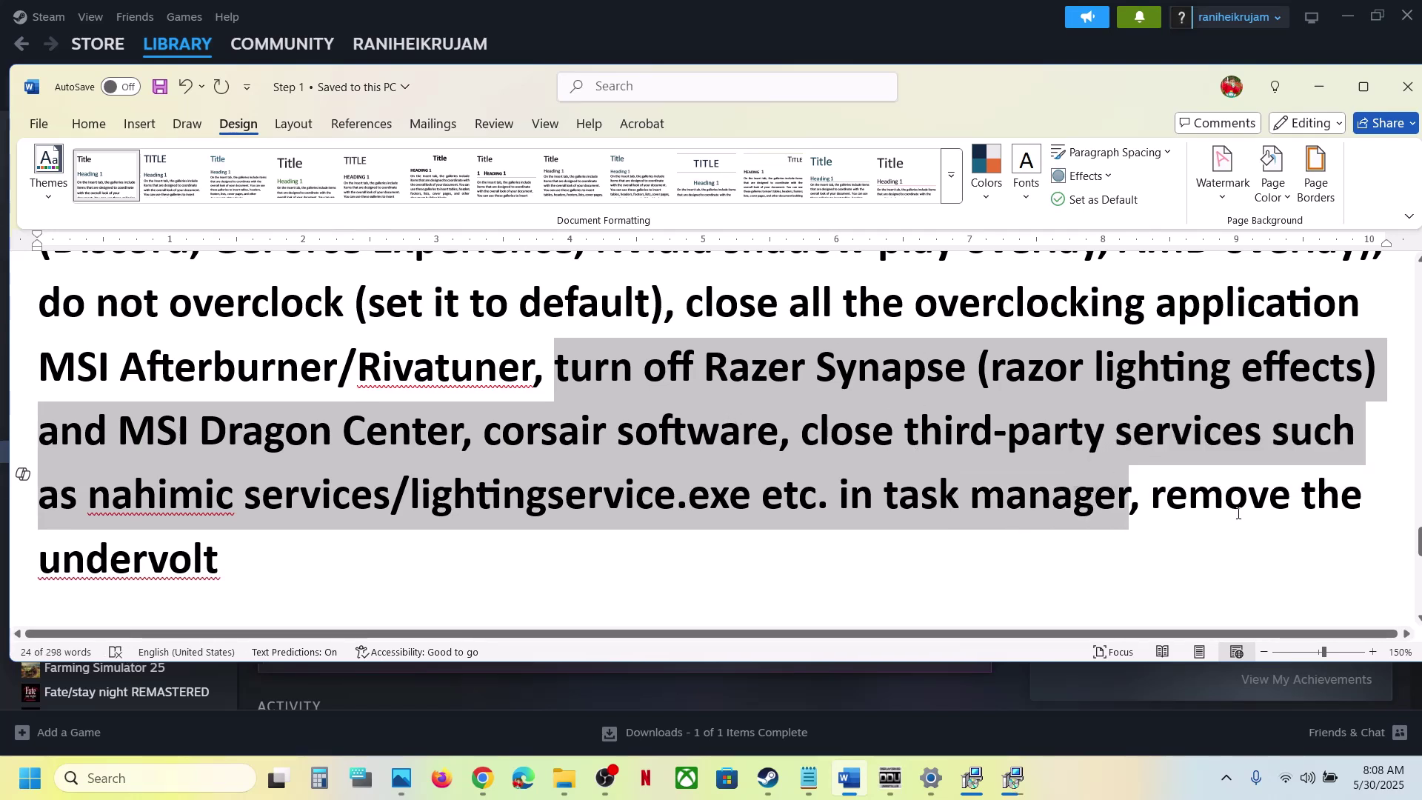
pyautogui.moveTo(1152, 494); pyautogui.dragTo(1225, 540)
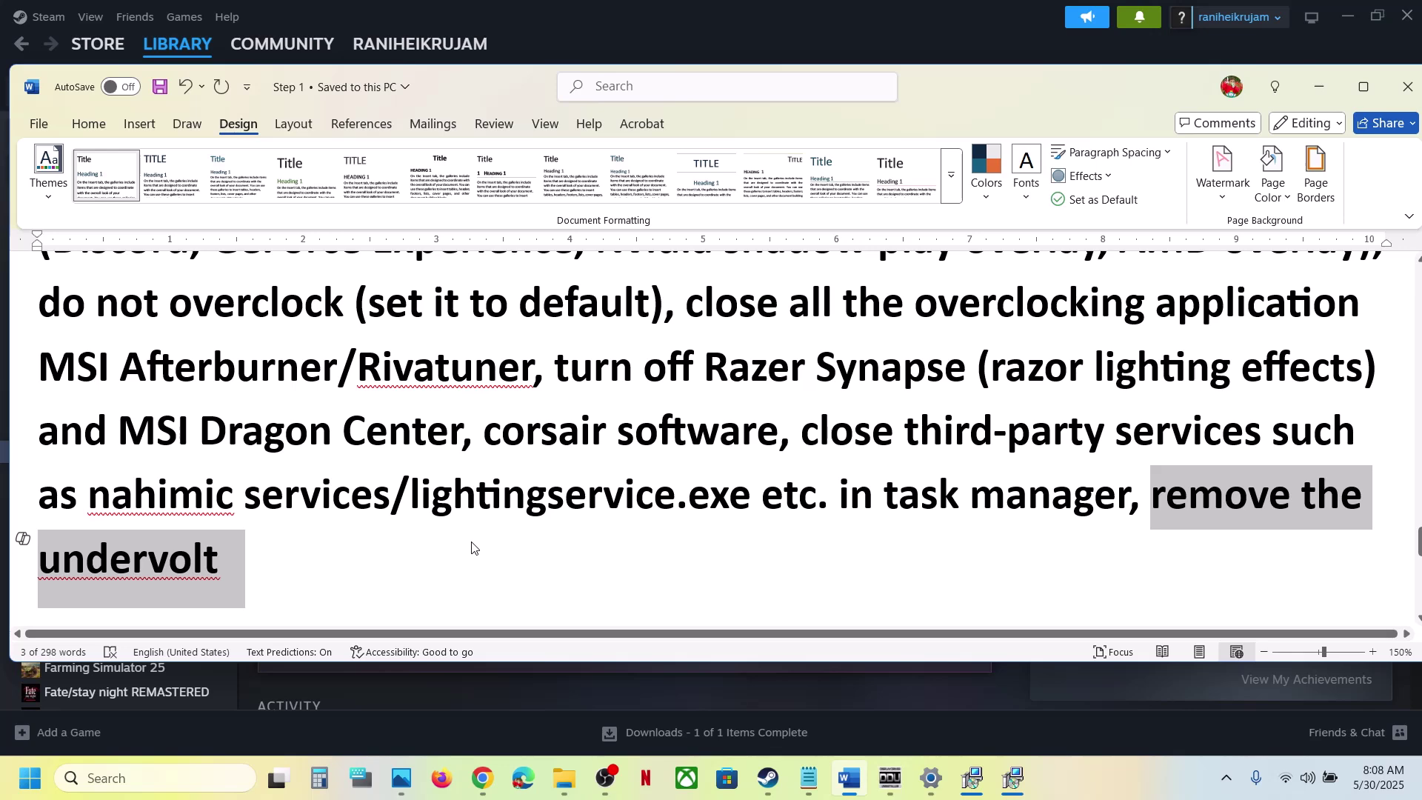
pyautogui.scroll(-2, 475, 546)
pyautogui.scroll(-3, 473, 542)
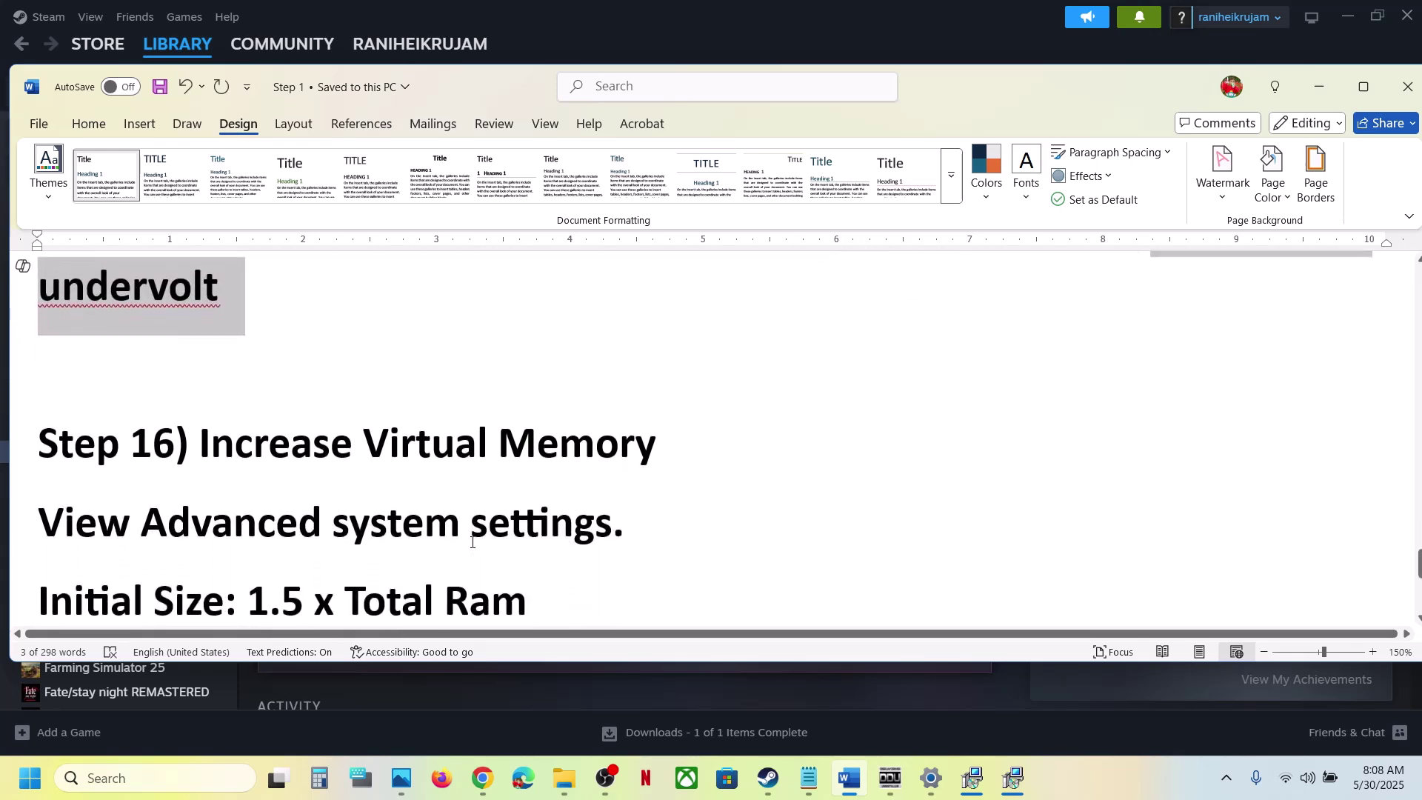
# Search Windows for "Advanced system settings", open System Properties and move its window towards the middle of the screen
pyautogui.click(1094, 770)
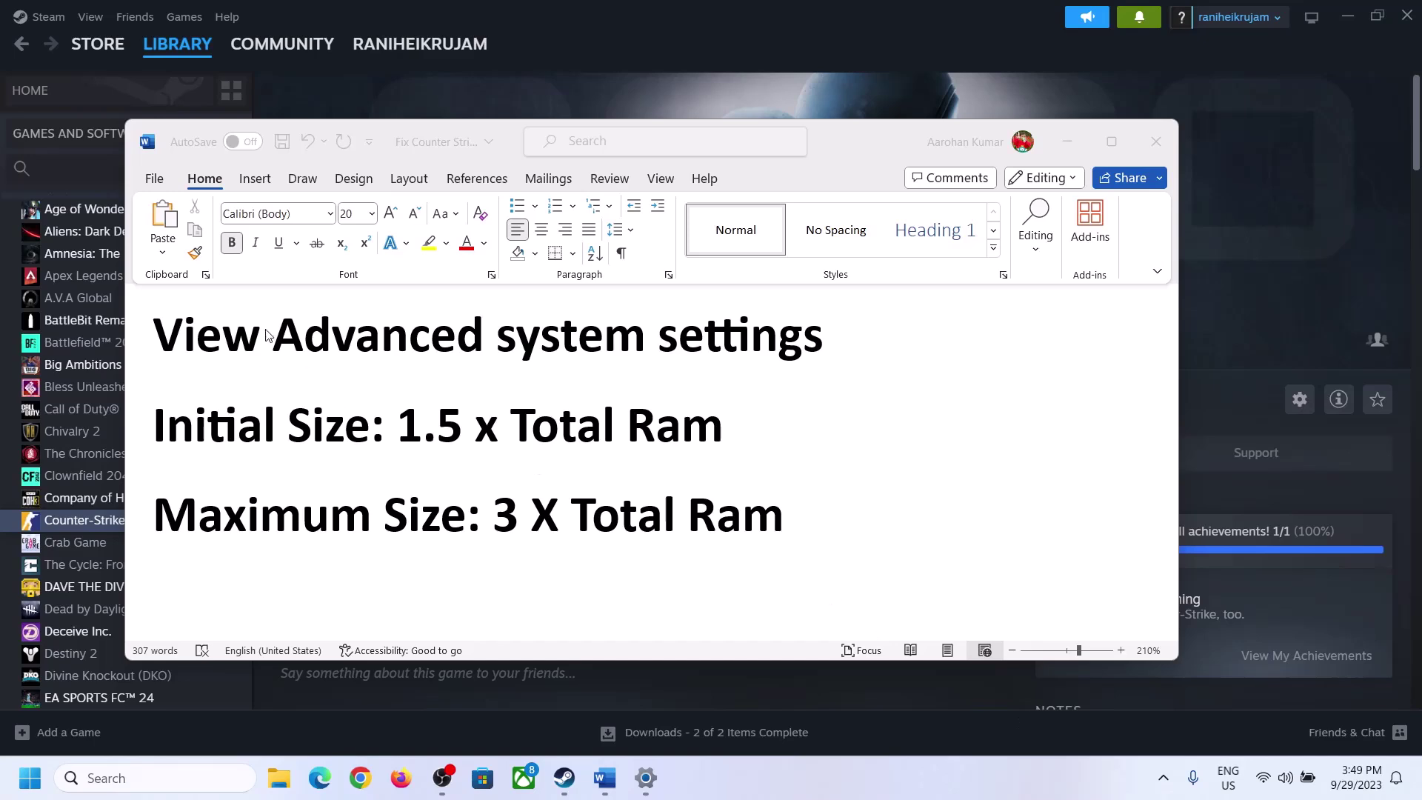
pyautogui.click(173, 342)
pyautogui.moveTo(169, 342); pyautogui.dragTo(790, 351)
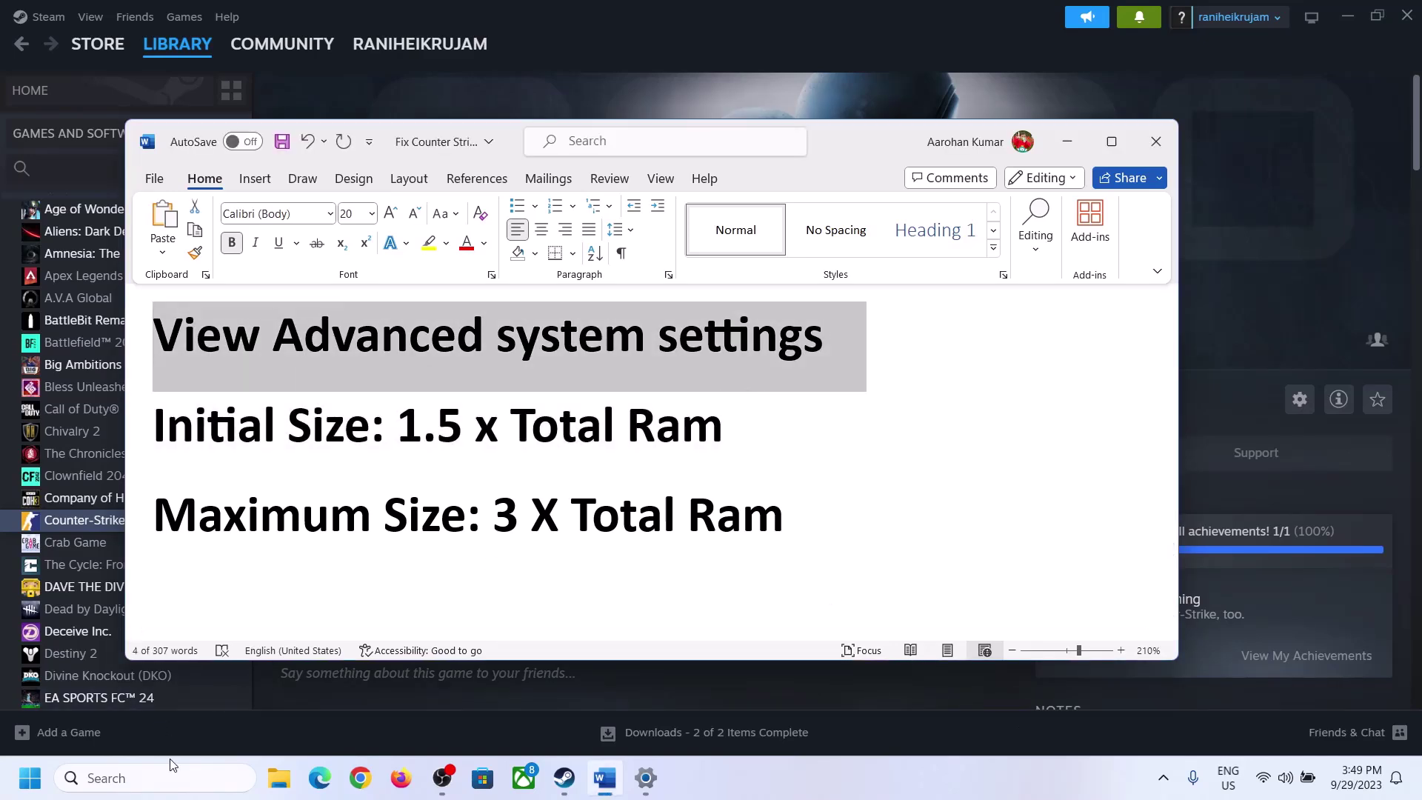
pyautogui.click(170, 774)
pyautogui.write('Advanced system settings')
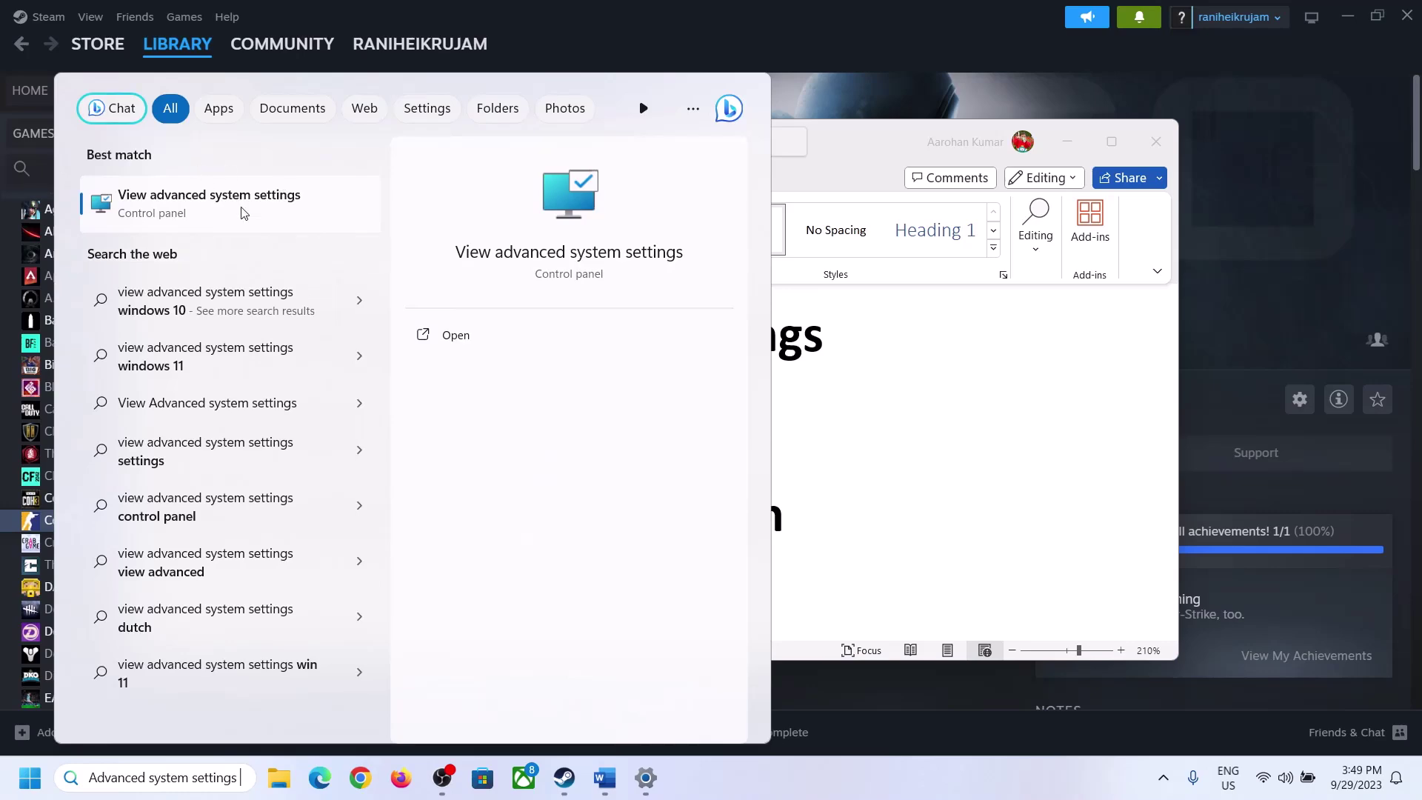
pyautogui.click(200, 216)
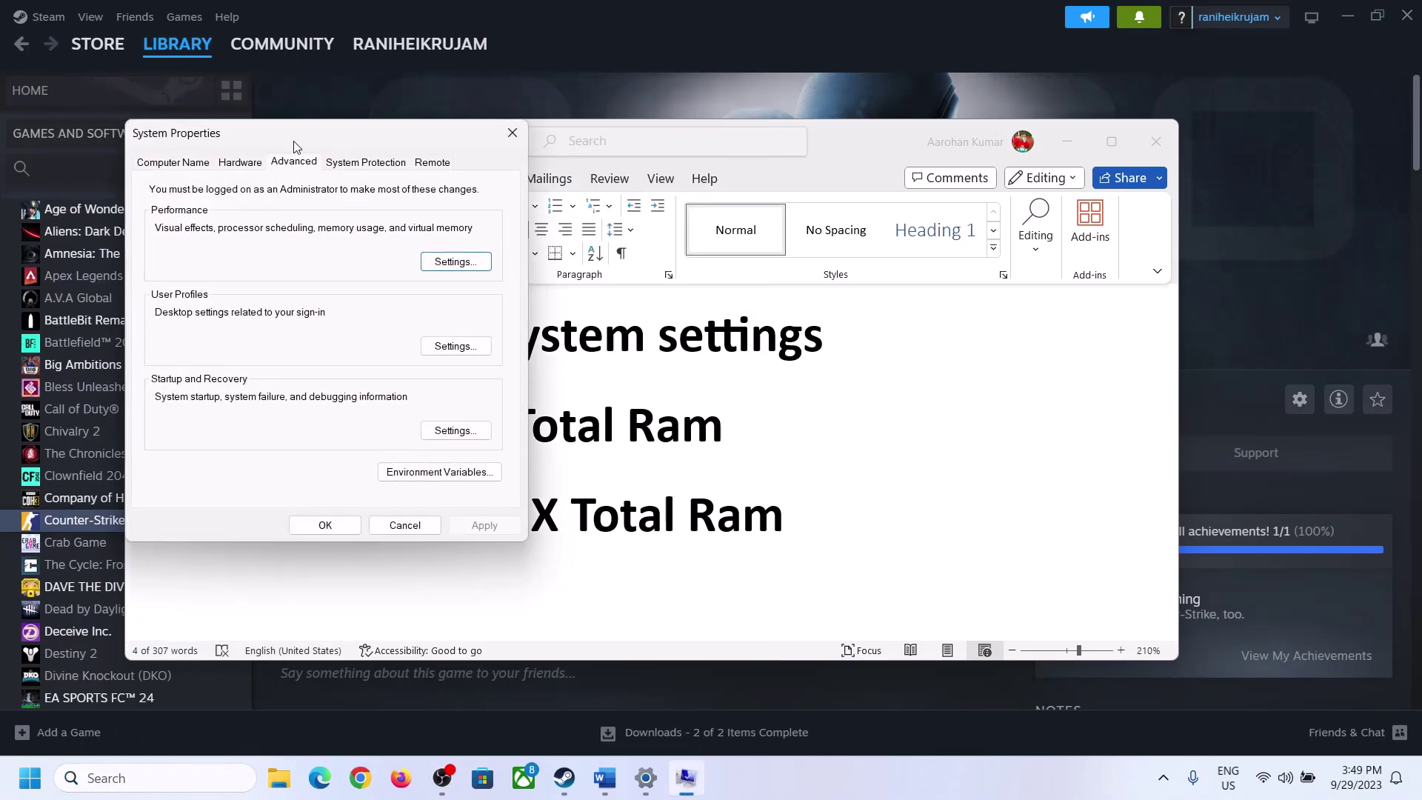
pyautogui.moveTo(297, 143); pyautogui.dragTo(638, 257)
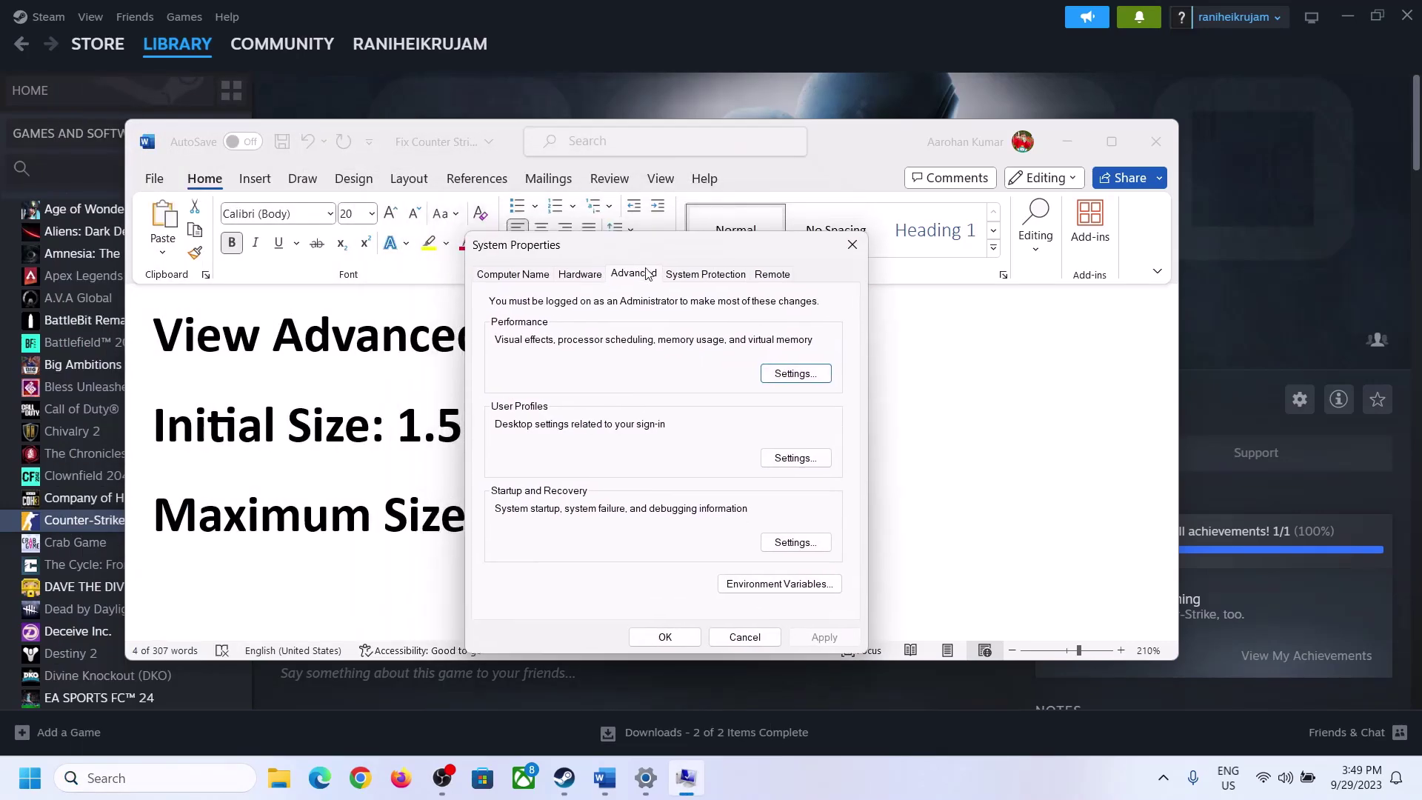
# Open the virtual memory settings, turn off automatic paging file management for all drives, and choose Custom size for drive C:
pyautogui.click(796, 374)
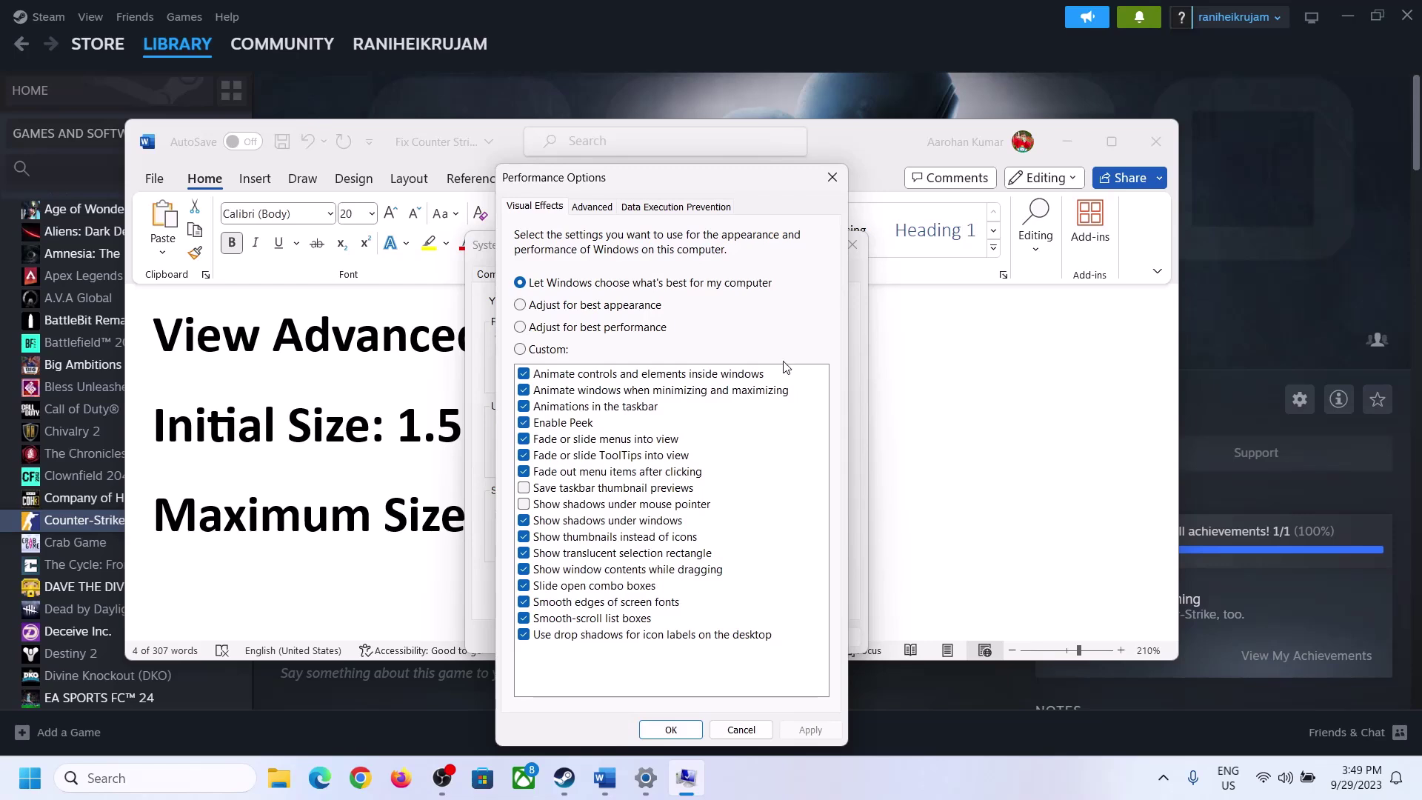
pyautogui.click(592, 207)
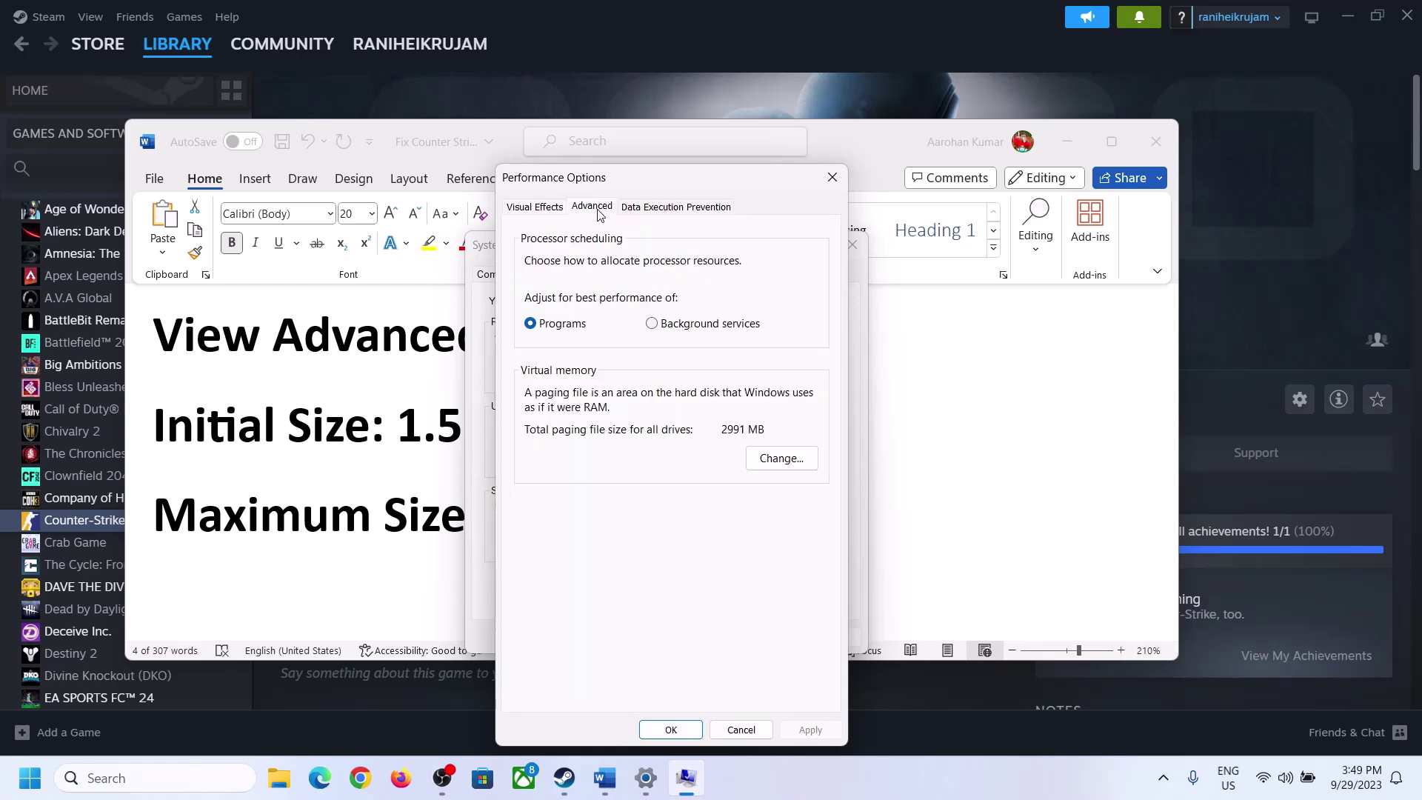
pyautogui.click(787, 459)
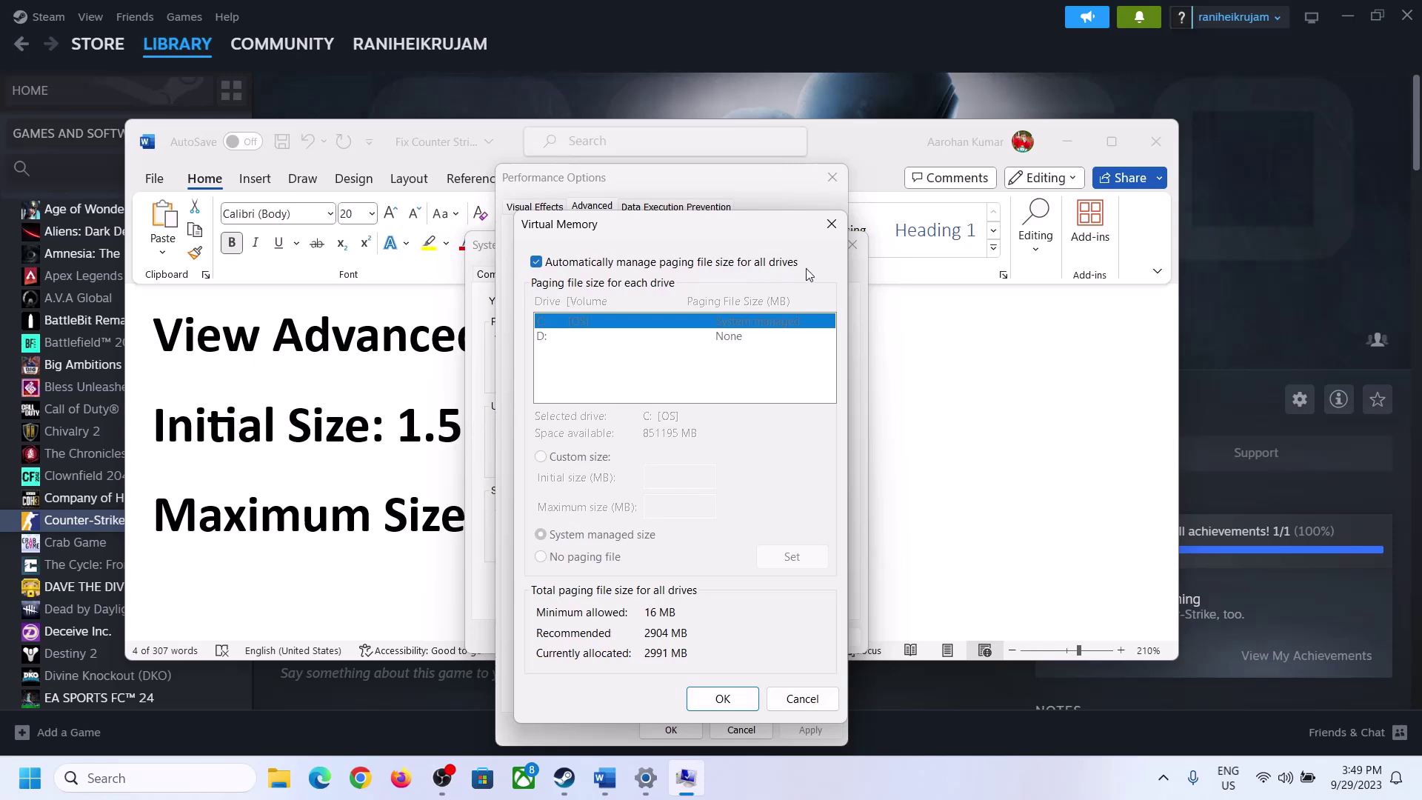
pyautogui.click(537, 262)
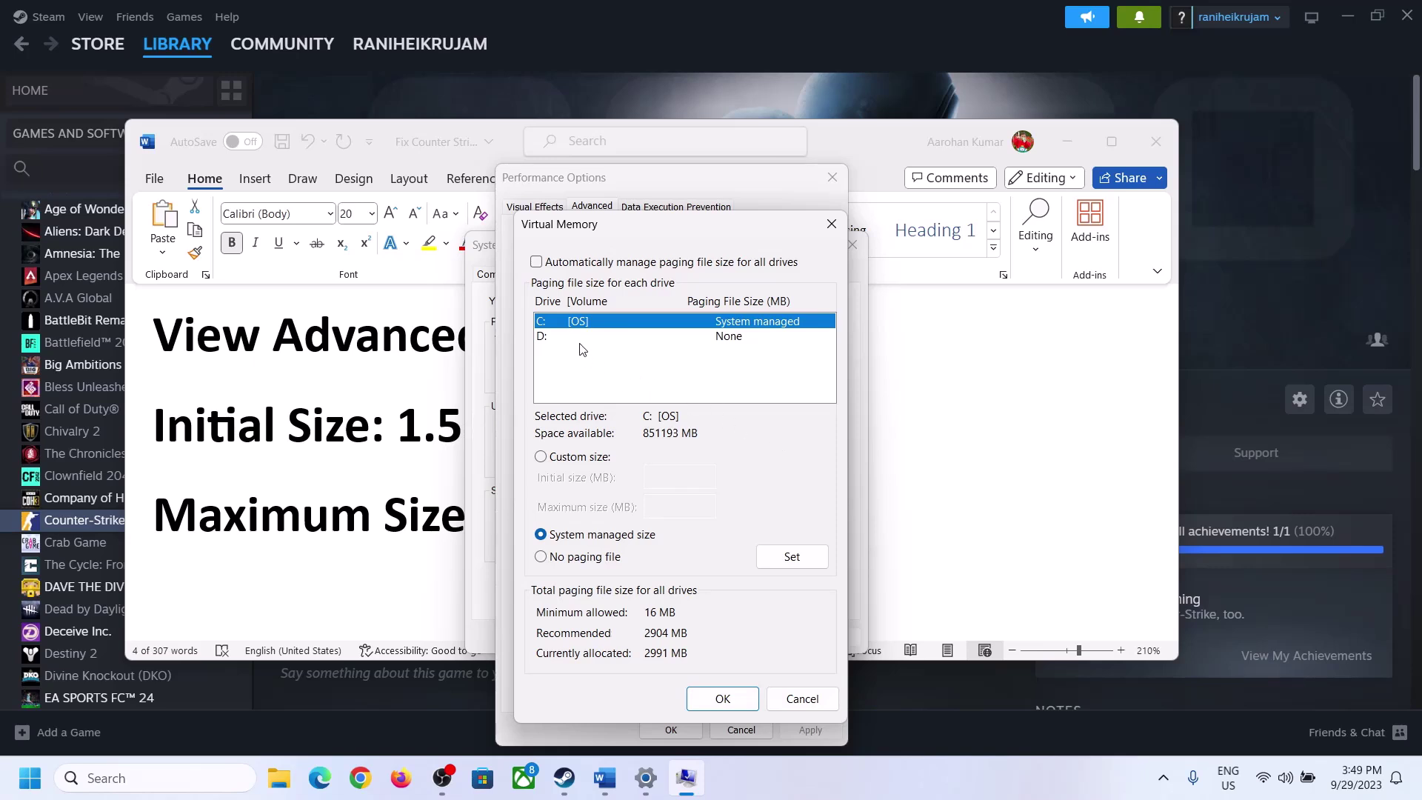
pyautogui.click(542, 459)
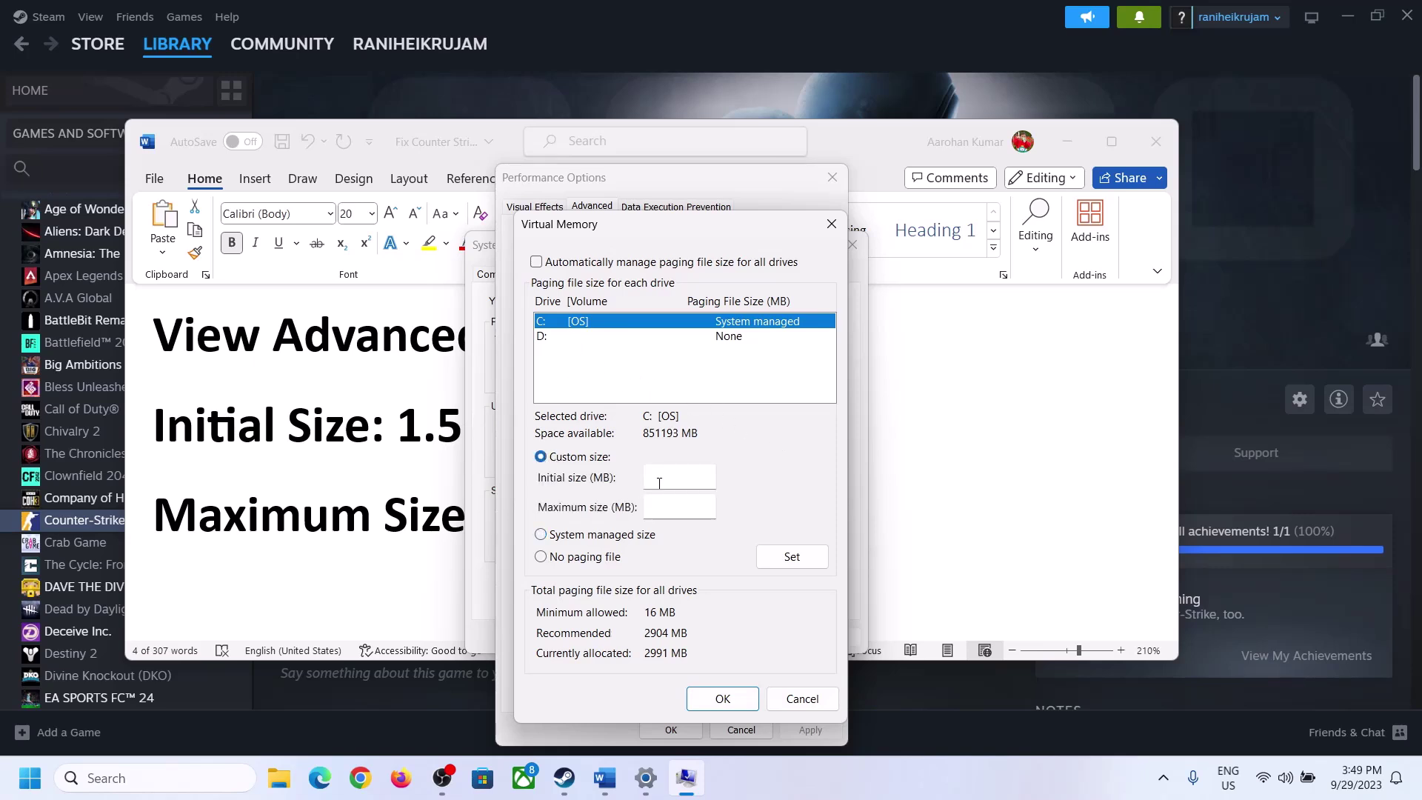
# Select the "1.5 x Total Ram" formula in the notes and look up the PC's installed RAM in the system's About information
pyautogui.click(385, 442)
pyautogui.moveTo(397, 428); pyautogui.dragTo(472, 428)
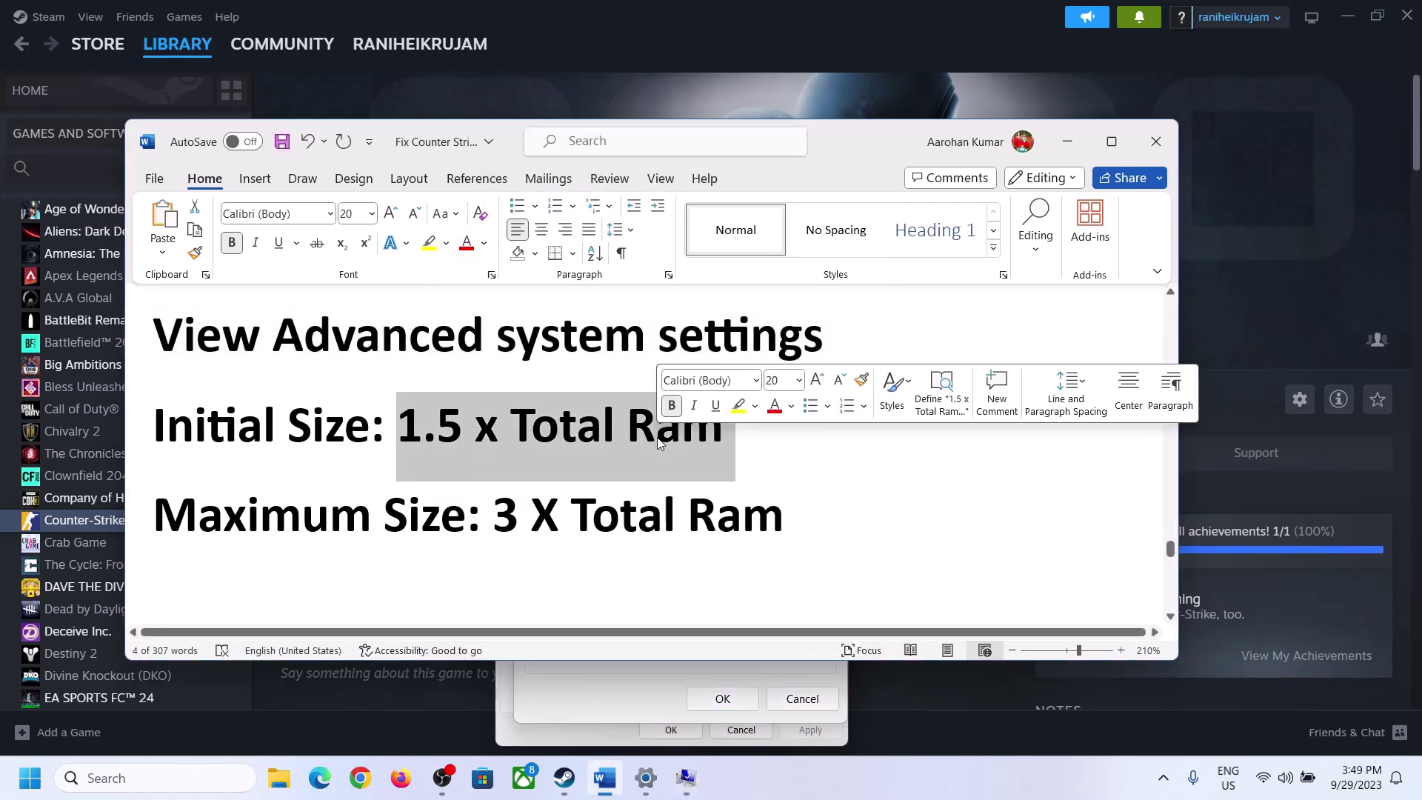
pyautogui.click(647, 780)
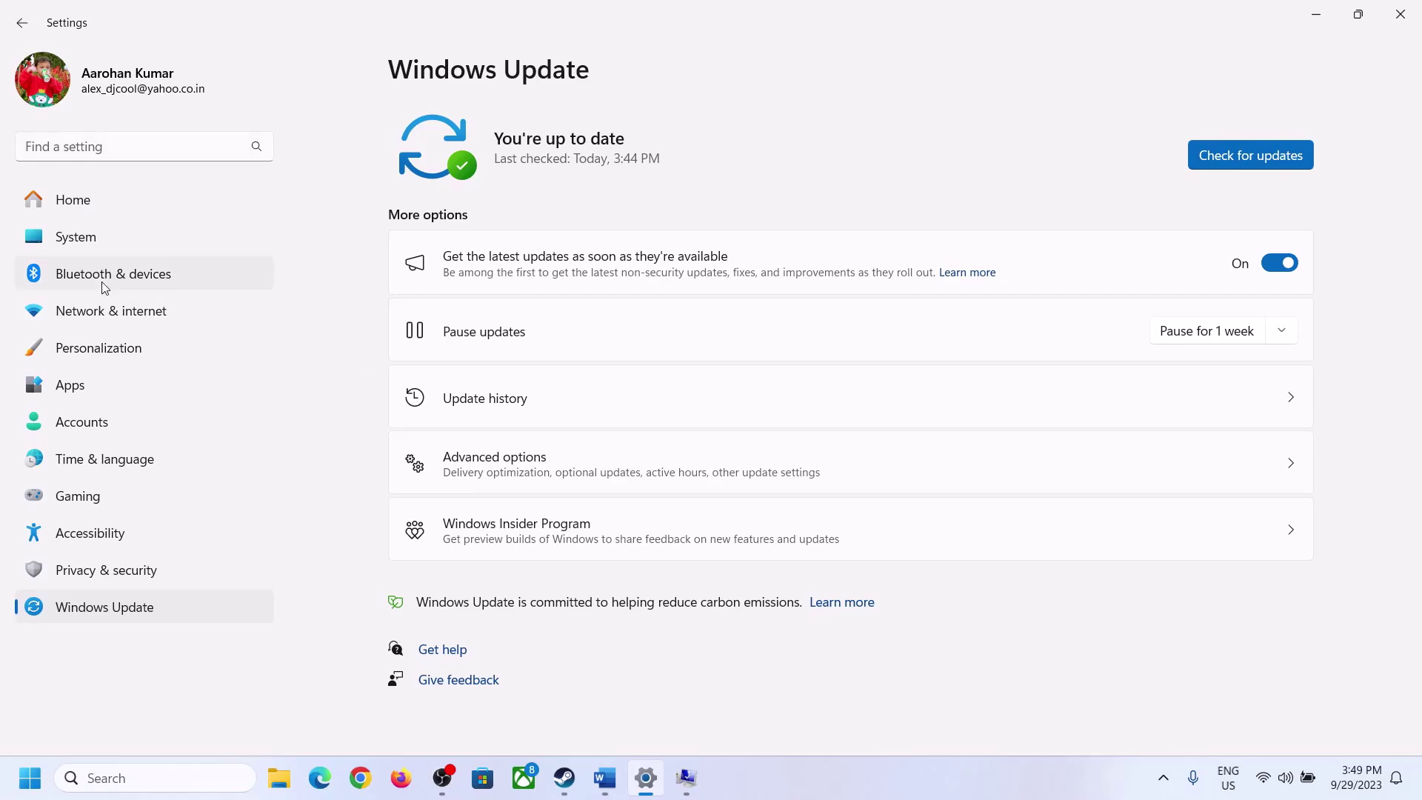
pyautogui.click(65, 246)
pyautogui.scroll(-8, 474, 593)
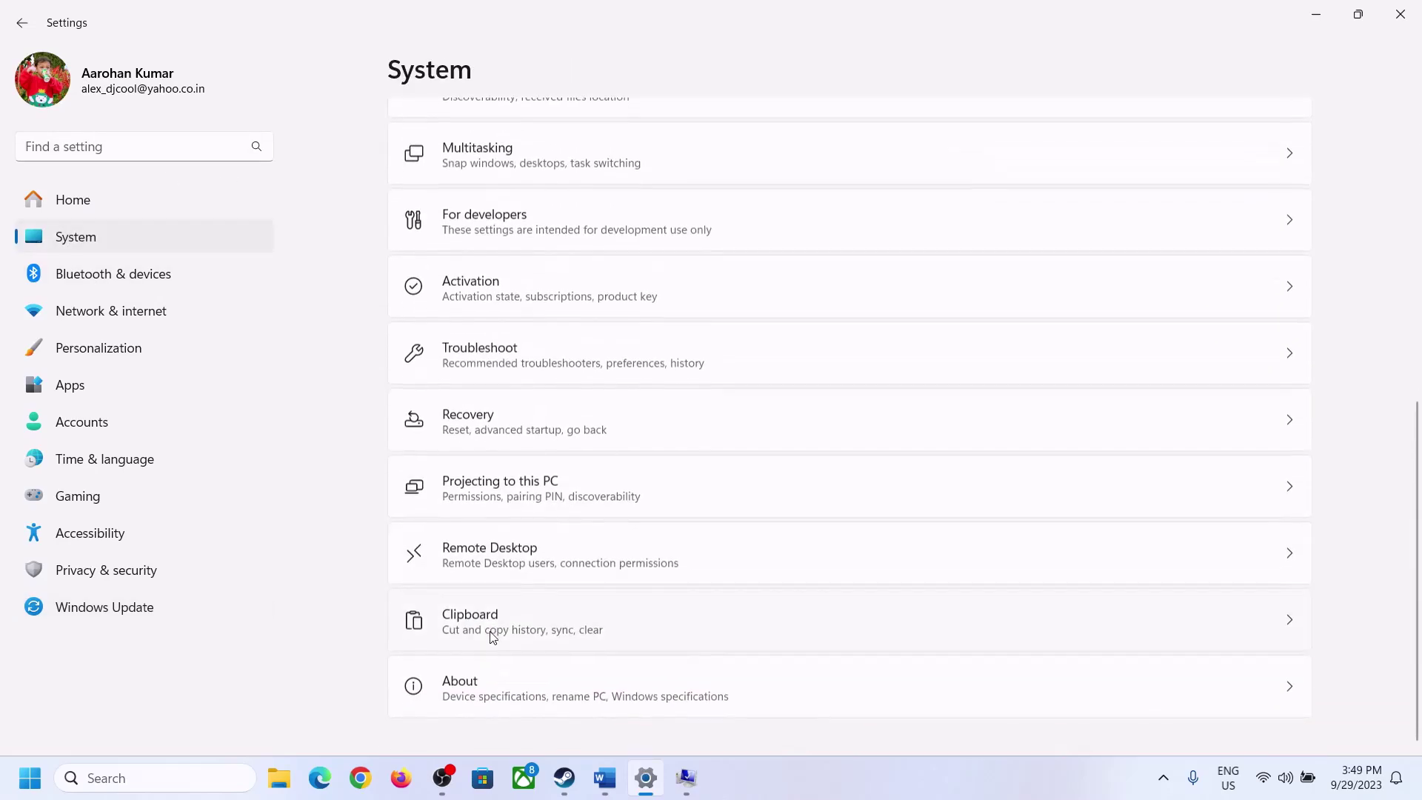
pyautogui.click(469, 703)
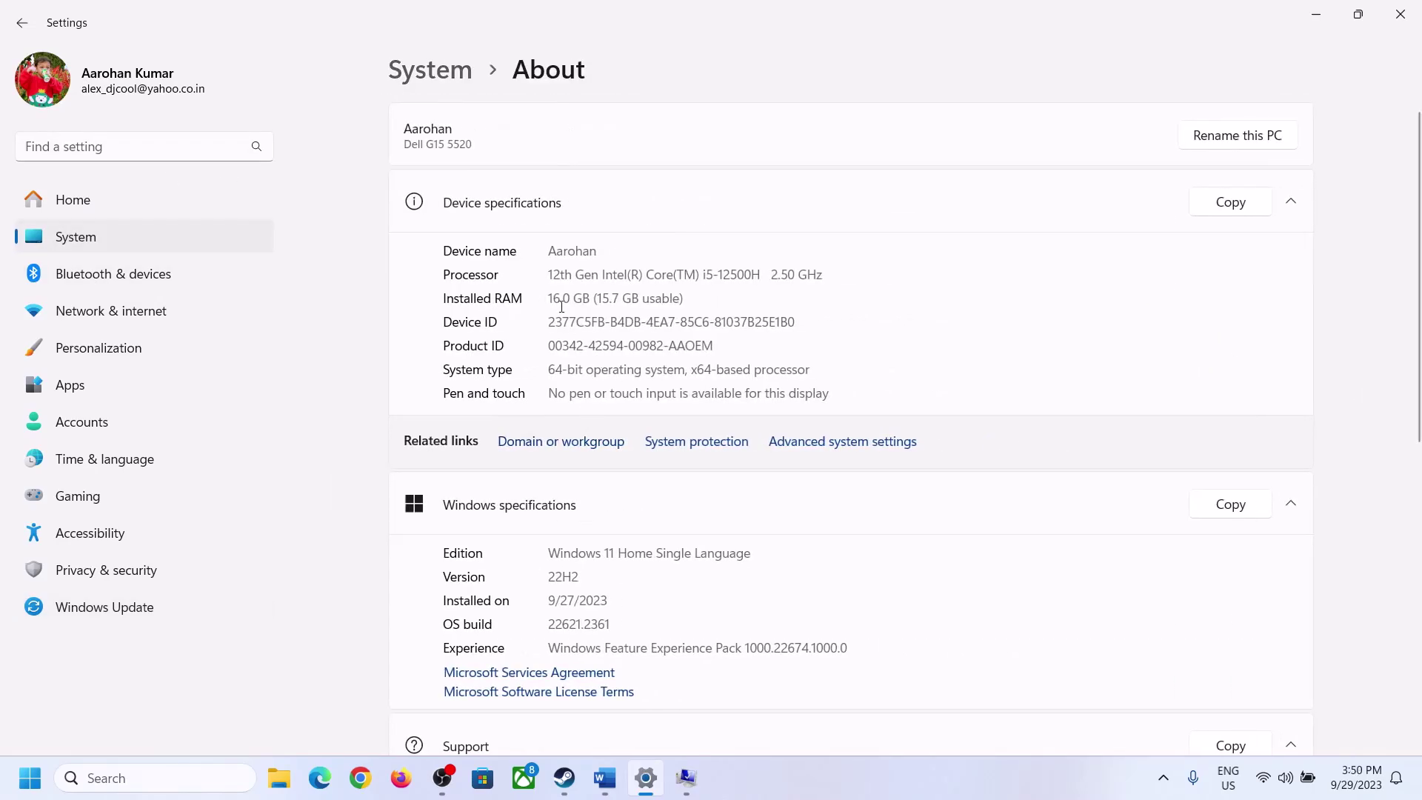
# Highlight the installed RAM amount in the device specifications and return to the Virtual Memory dialog
pyautogui.moveTo(561, 297); pyautogui.dragTo(555, 298)
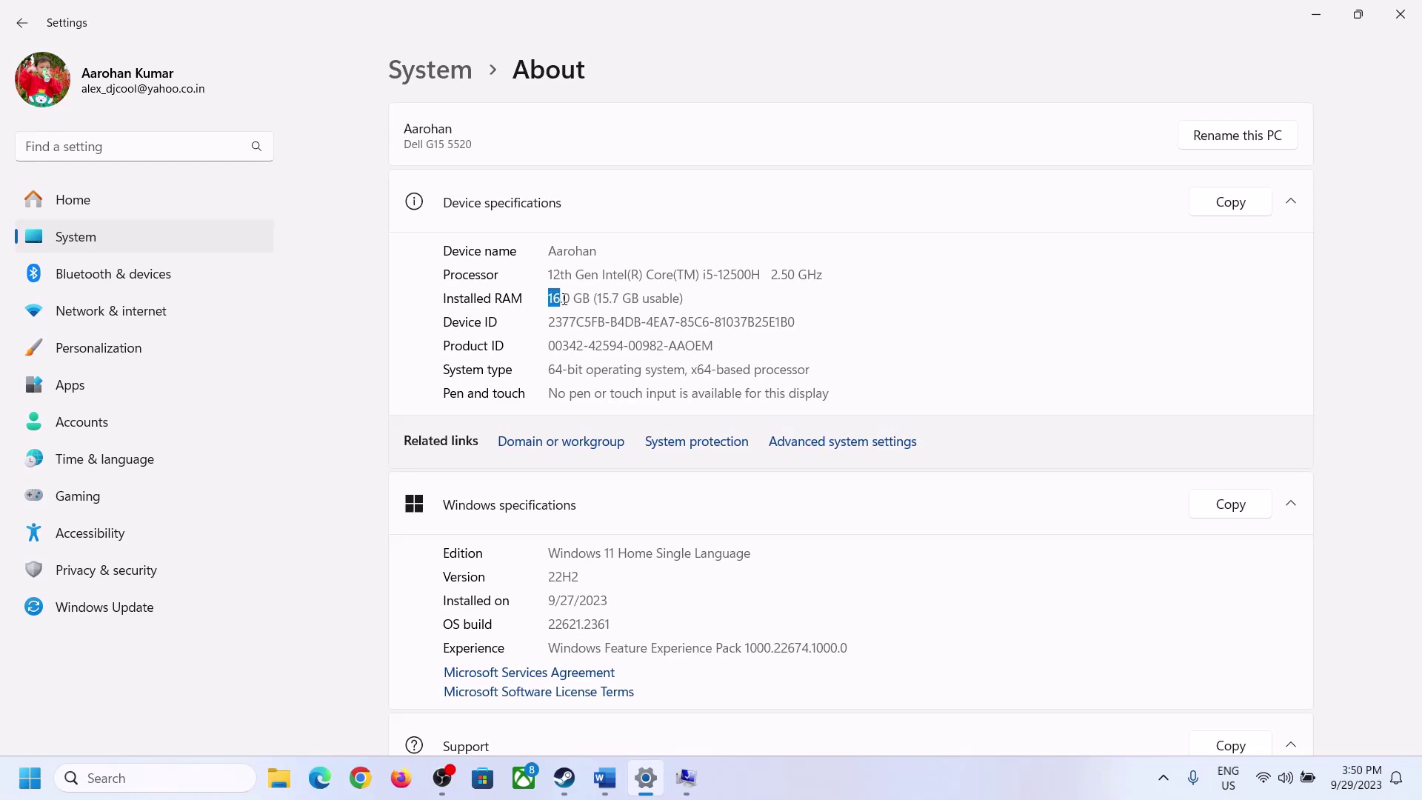
pyautogui.click(559, 296)
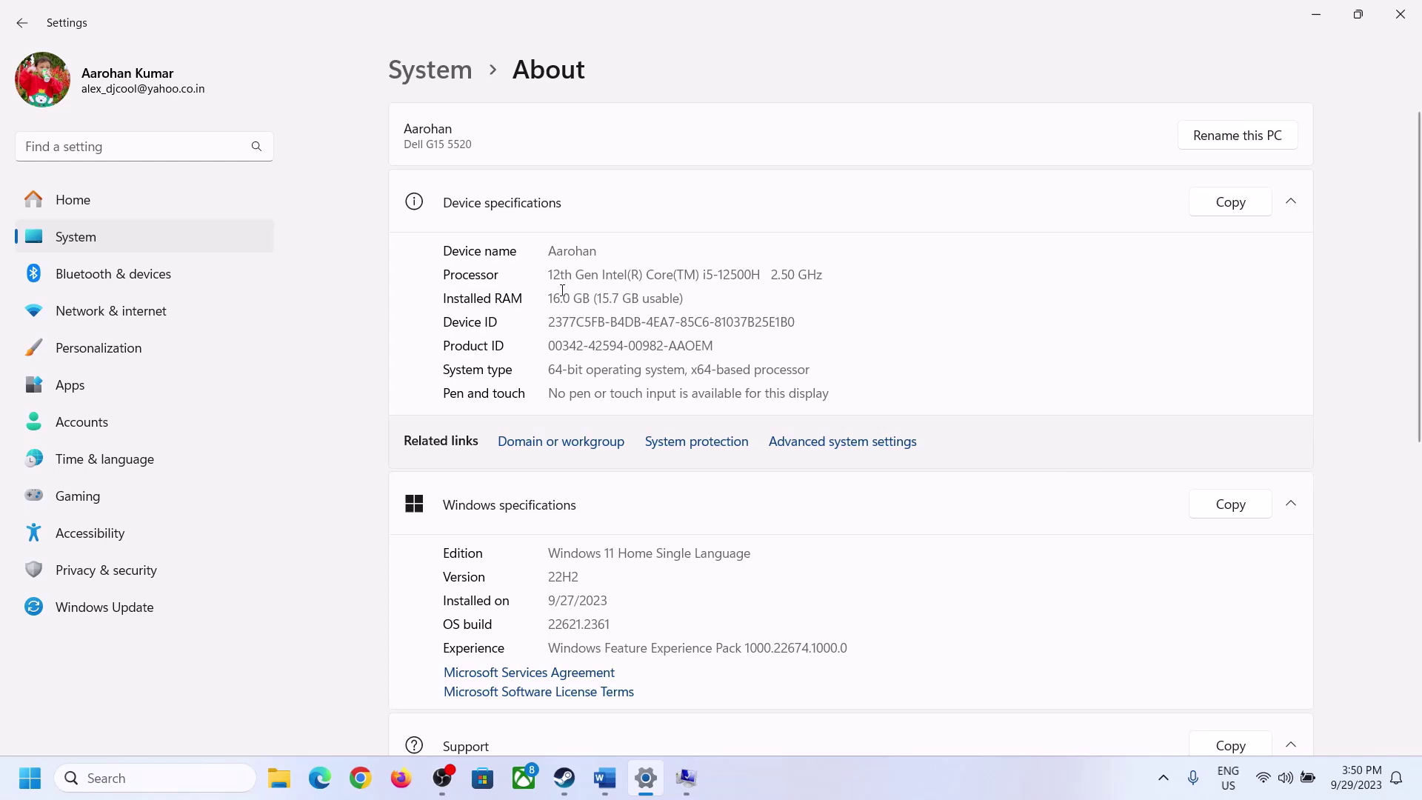
pyautogui.moveTo(562, 291); pyautogui.dragTo(542, 290)
pyautogui.click(686, 776)
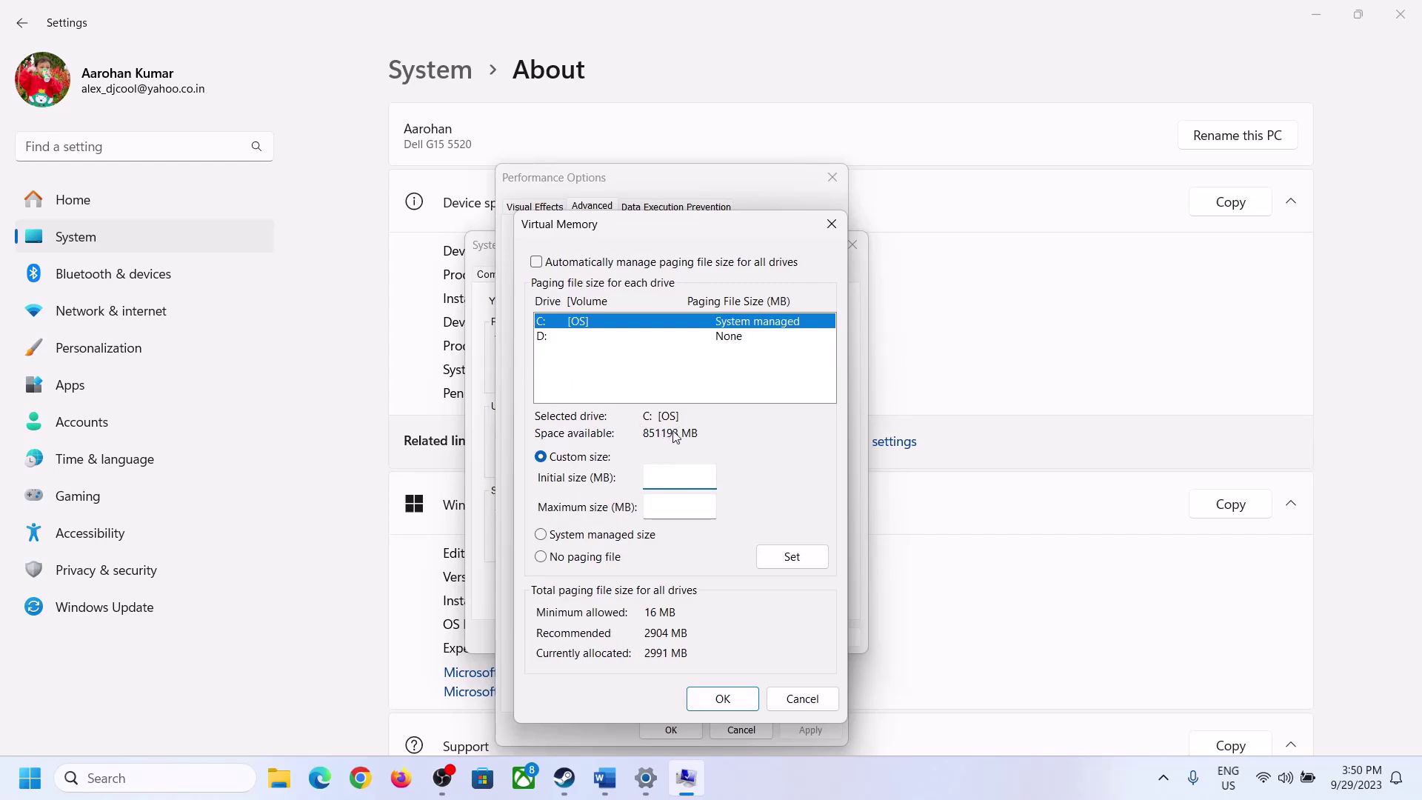
pyautogui.moveTo(646, 778)
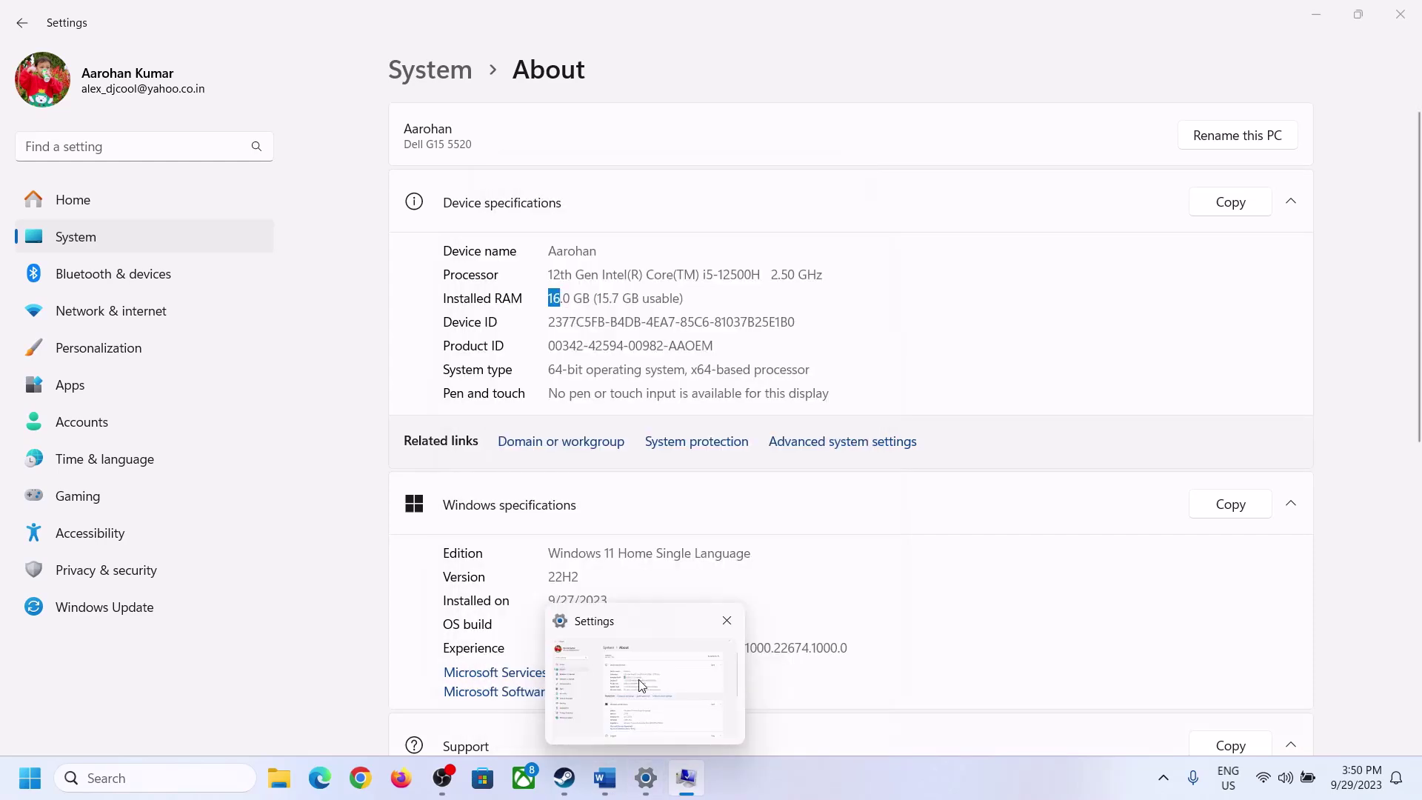
# Run calc to open Calculator, place it beside the Virtual Memory dialog and bring up the paging size formulas in the Word notes
pyautogui.press('super+r')
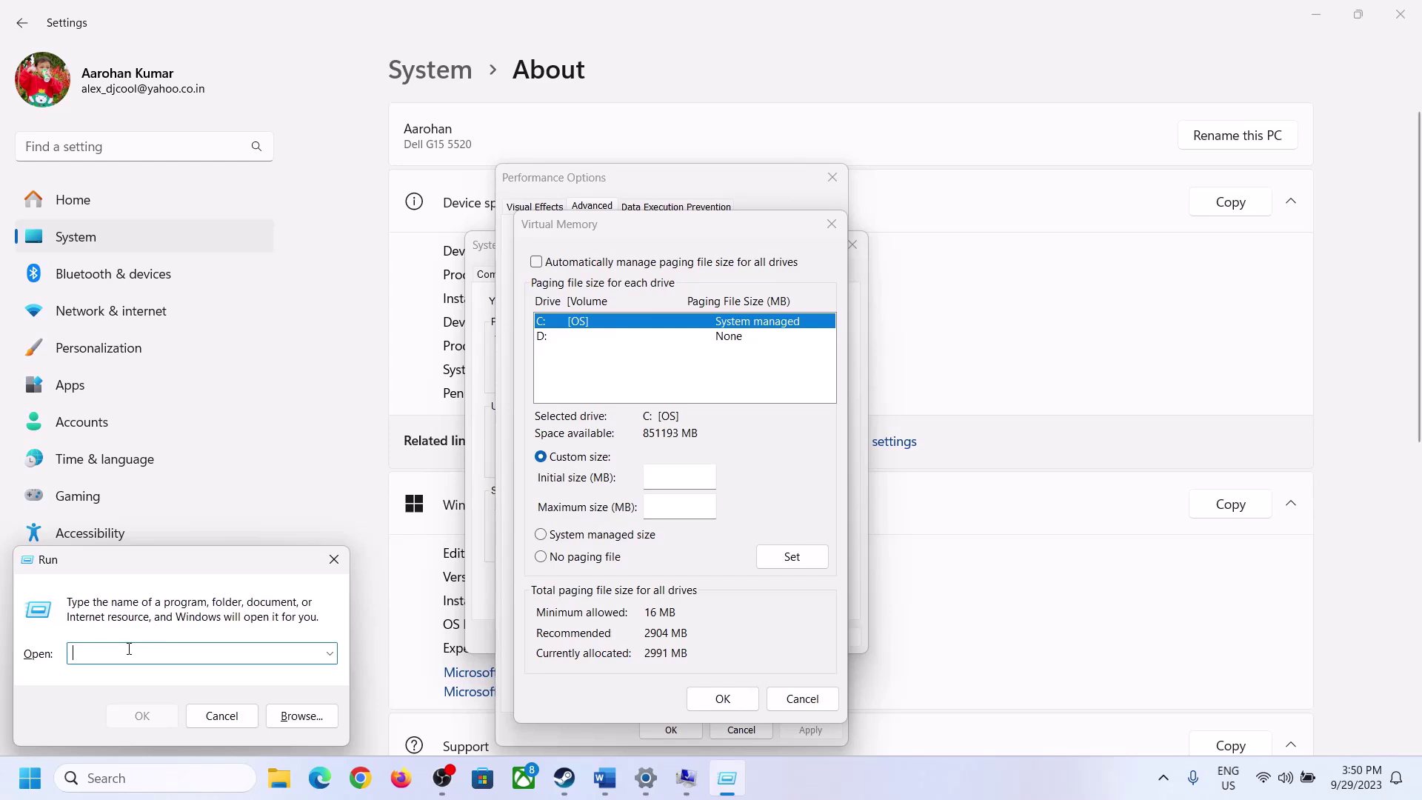
pyautogui.write('cal')
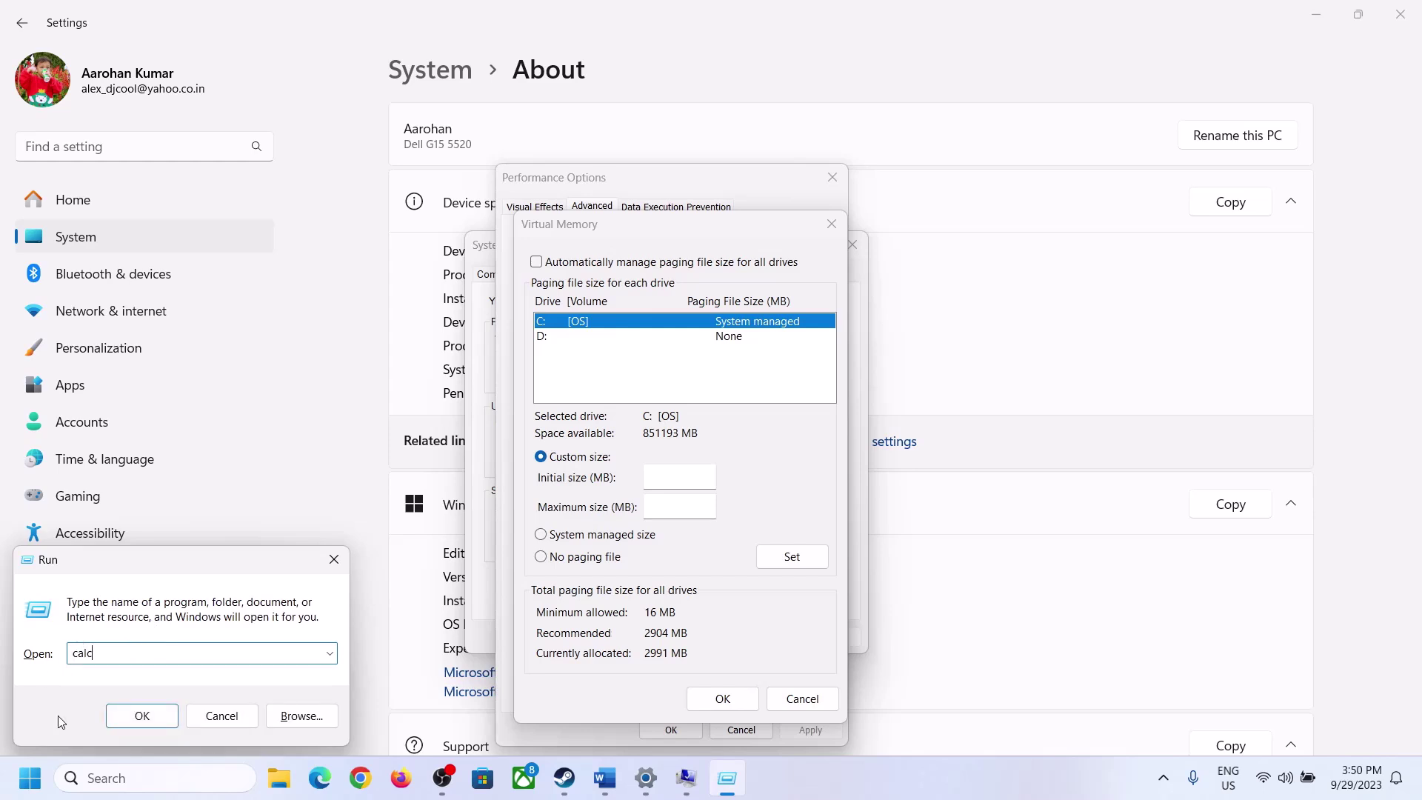
pyautogui.write('c')
pyautogui.click(141, 715)
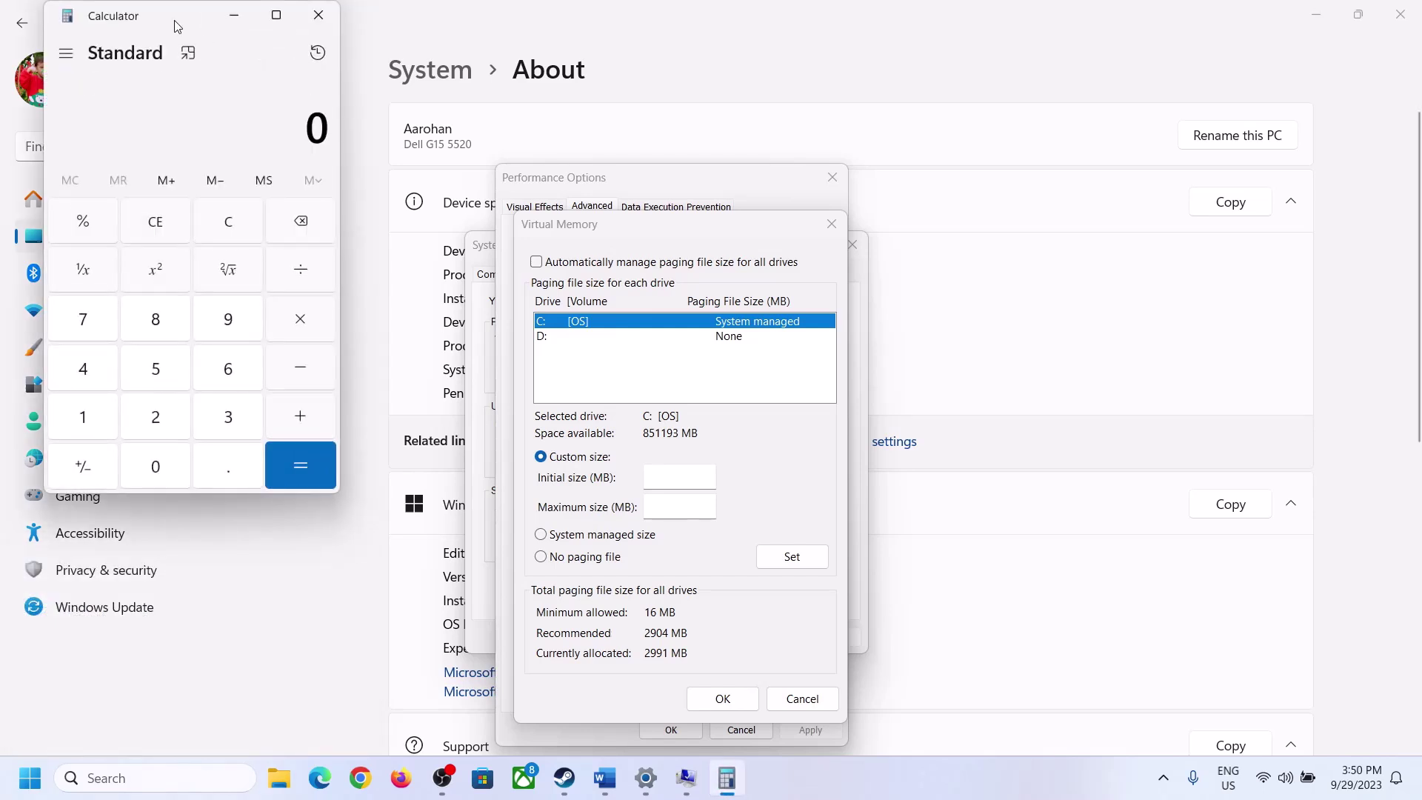
pyautogui.moveTo(174, 20); pyautogui.dragTo(1035, 237)
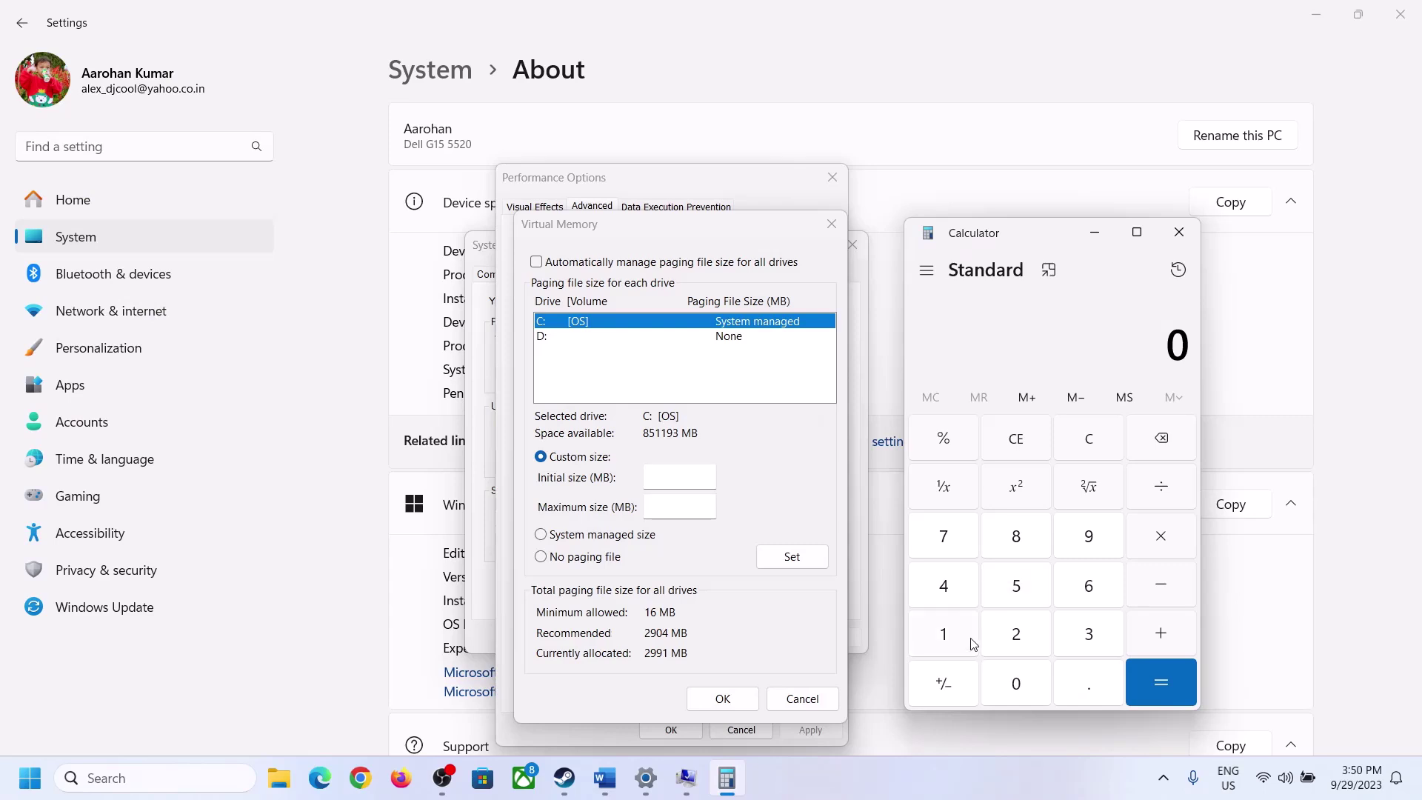
pyautogui.click(604, 778)
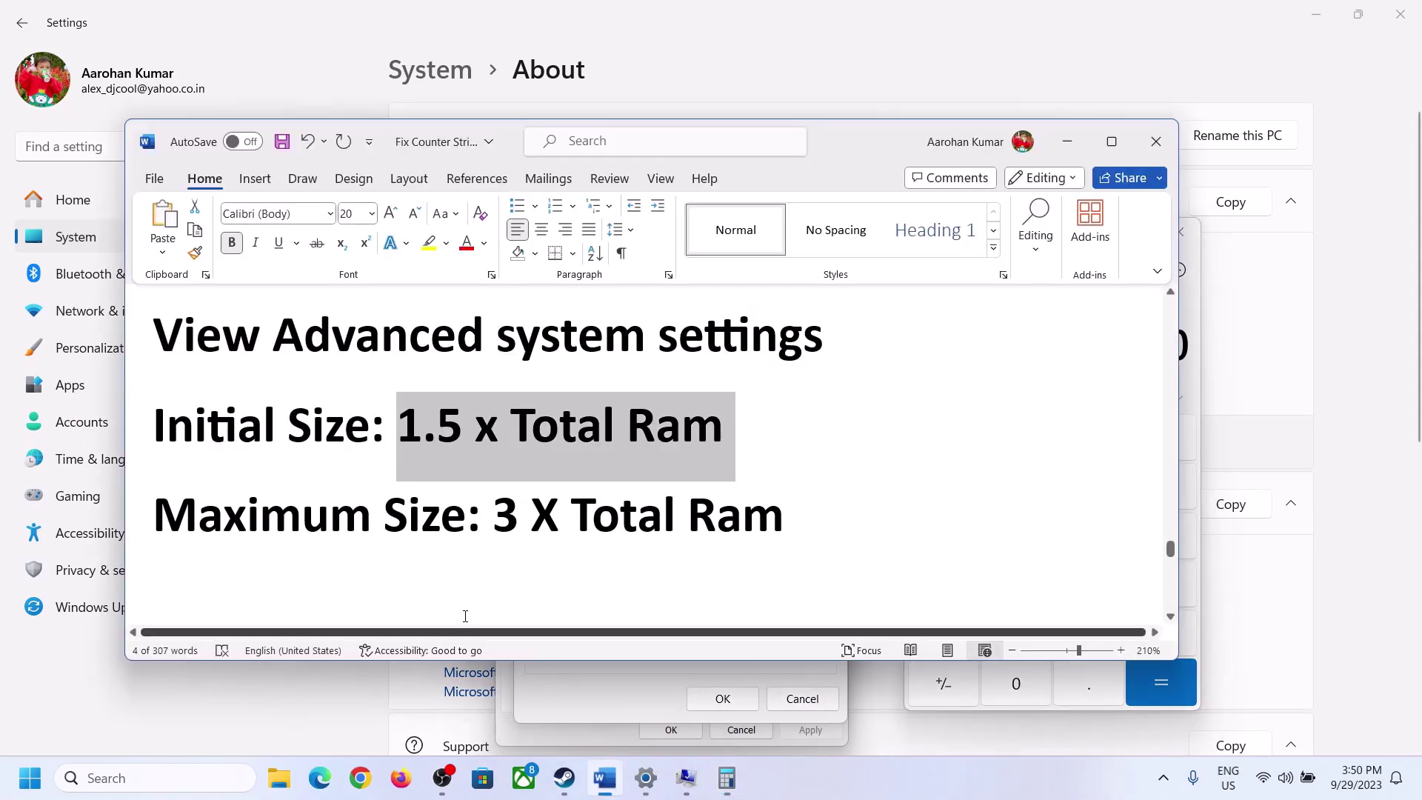
pyautogui.click(734, 783)
pyautogui.click(943, 634)
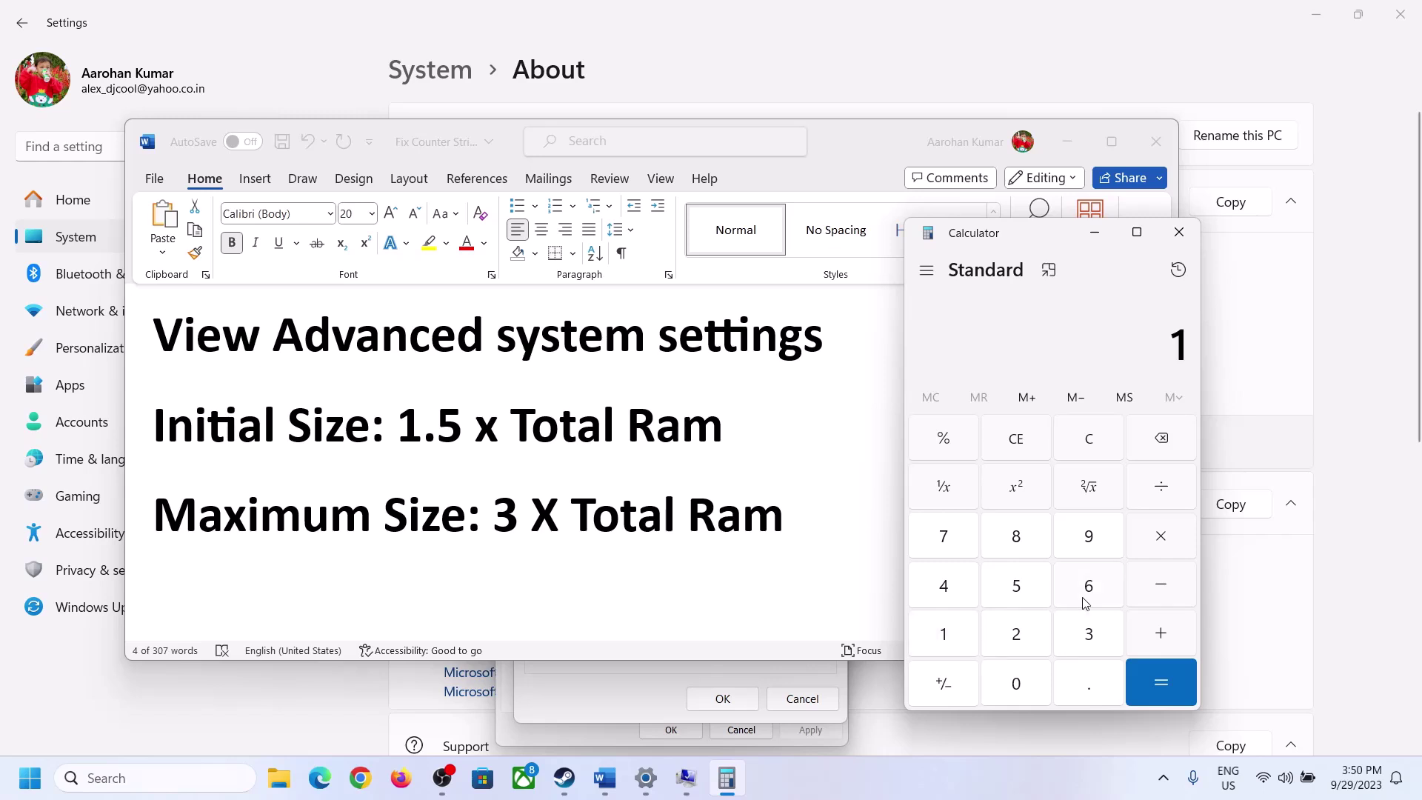
pyautogui.click(1084, 602)
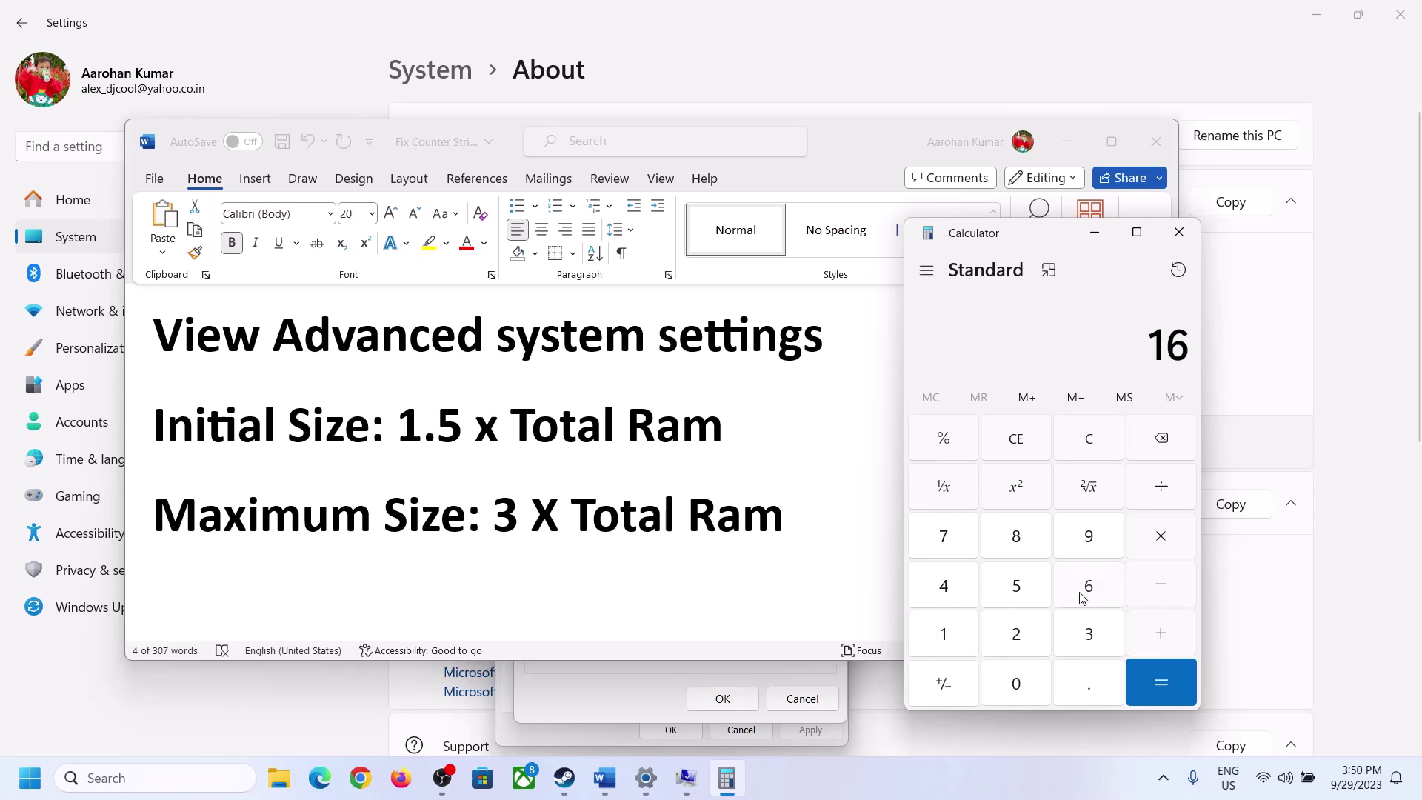
pyautogui.click(1092, 445)
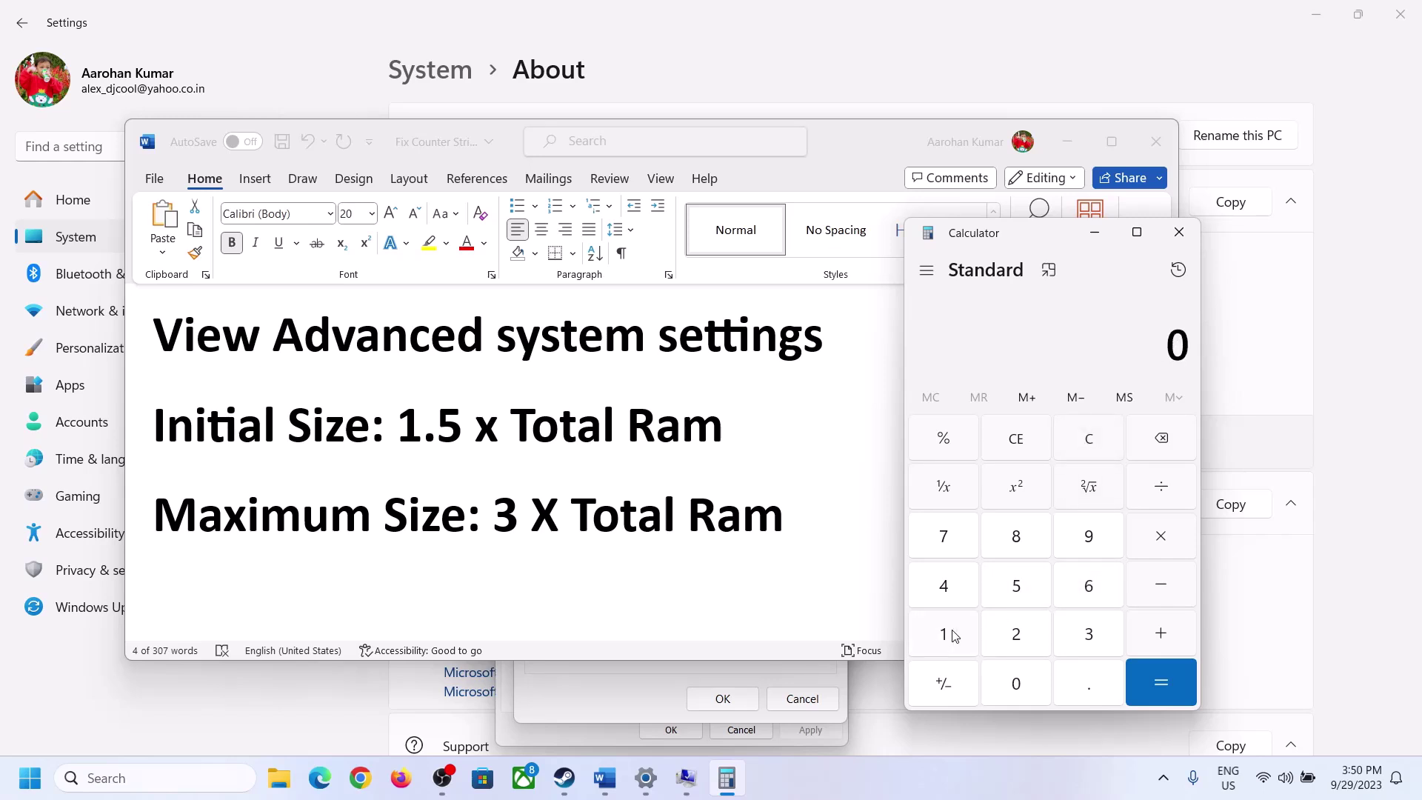
# Multiply 16 by 1024 in Calculator to convert the installed RAM to megabytes
pyautogui.click(955, 637)
pyautogui.click(1067, 593)
pyautogui.click(1160, 546)
pyautogui.click(942, 640)
pyautogui.click(1023, 685)
pyautogui.click(991, 622)
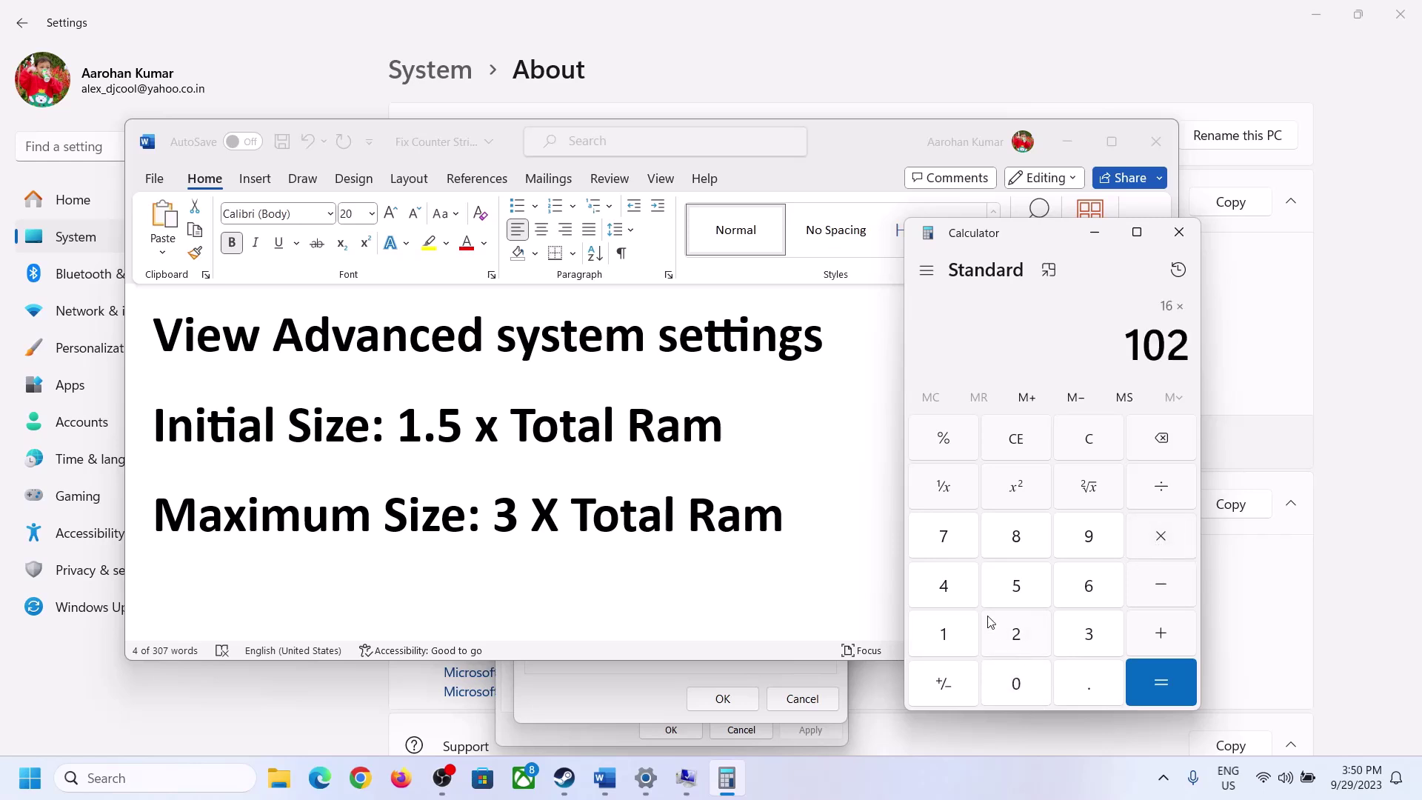
pyautogui.click(955, 600)
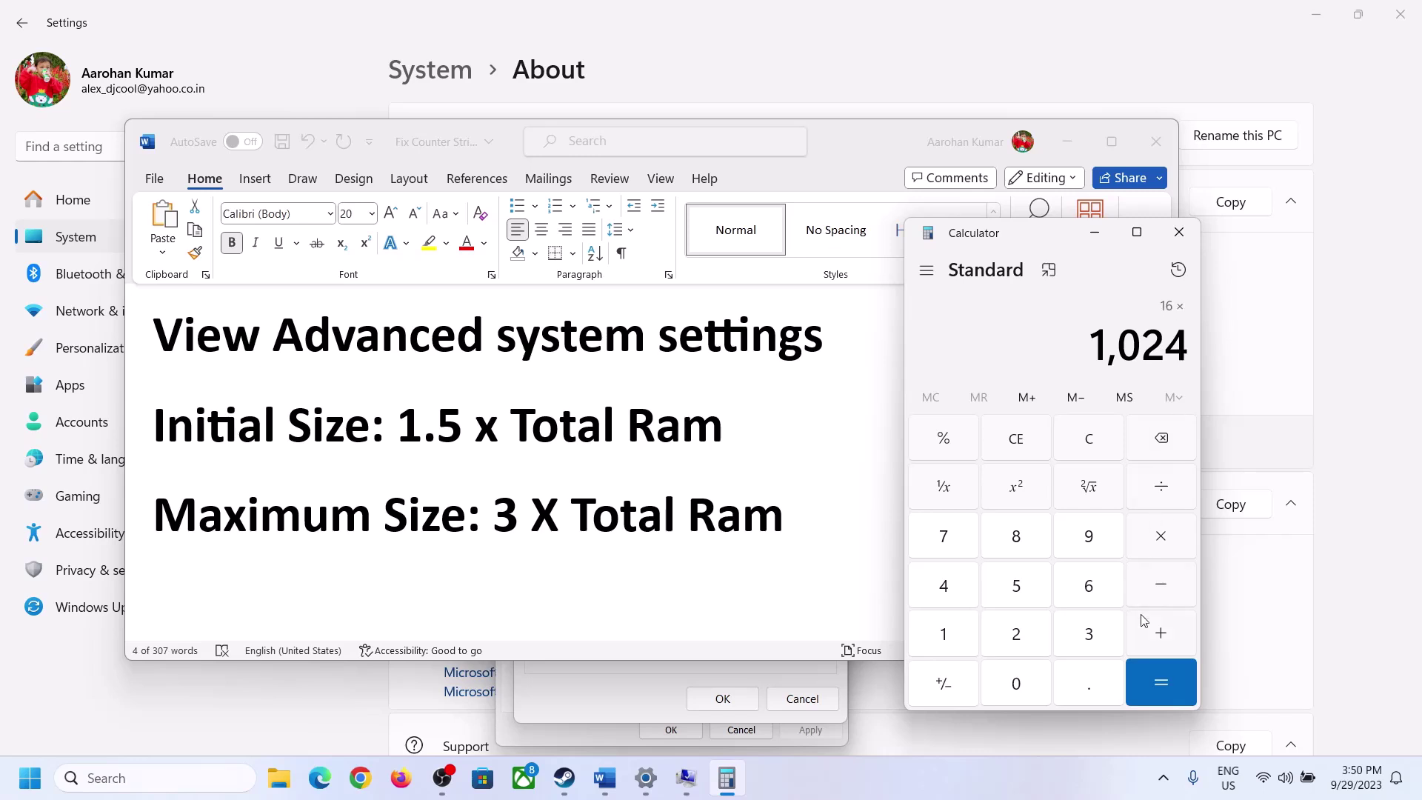
pyautogui.click(1160, 683)
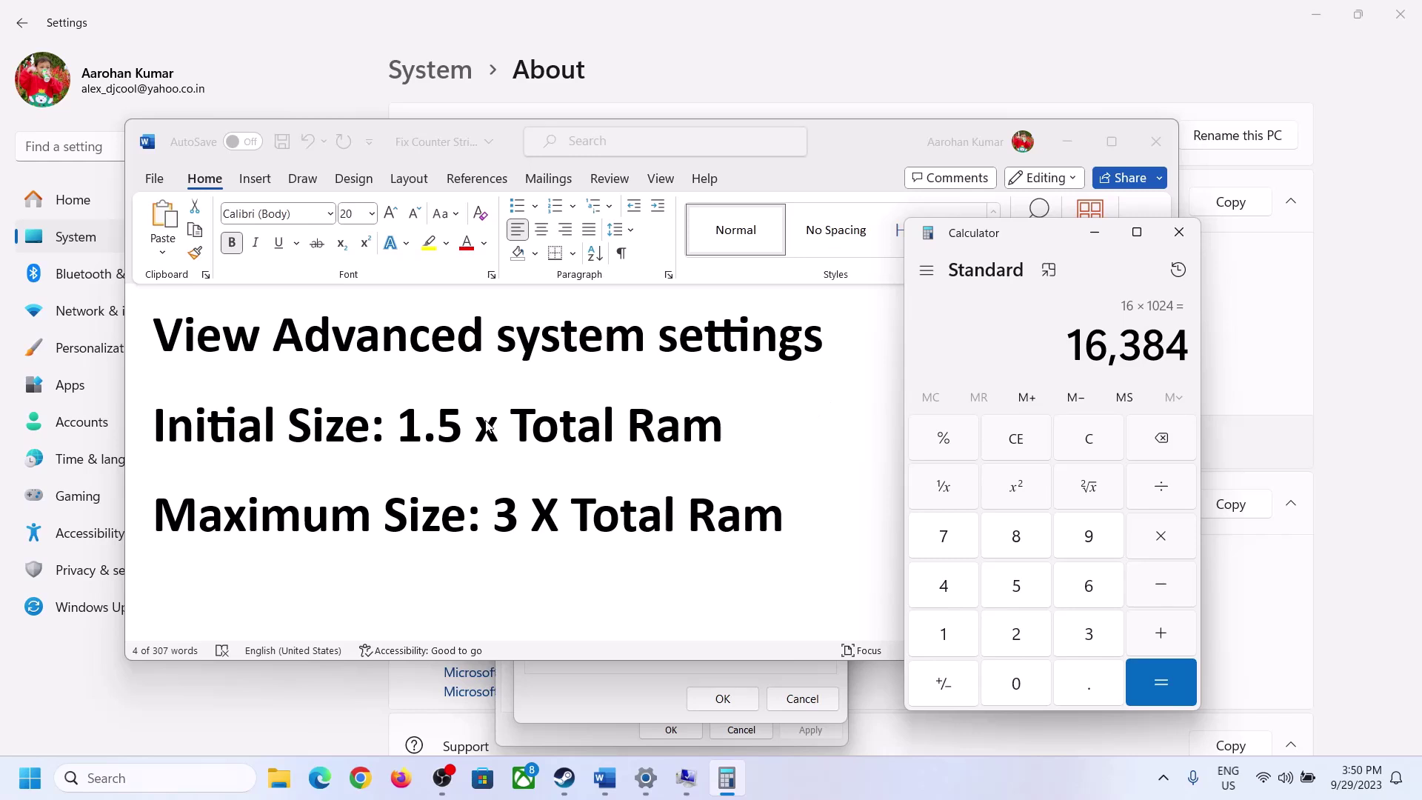
# Multiply the RAM in megabytes by 1.5 to calculate the initial paging file size
pyautogui.click(1164, 543)
pyautogui.click(944, 634)
pyautogui.click(1083, 695)
pyautogui.click(1026, 593)
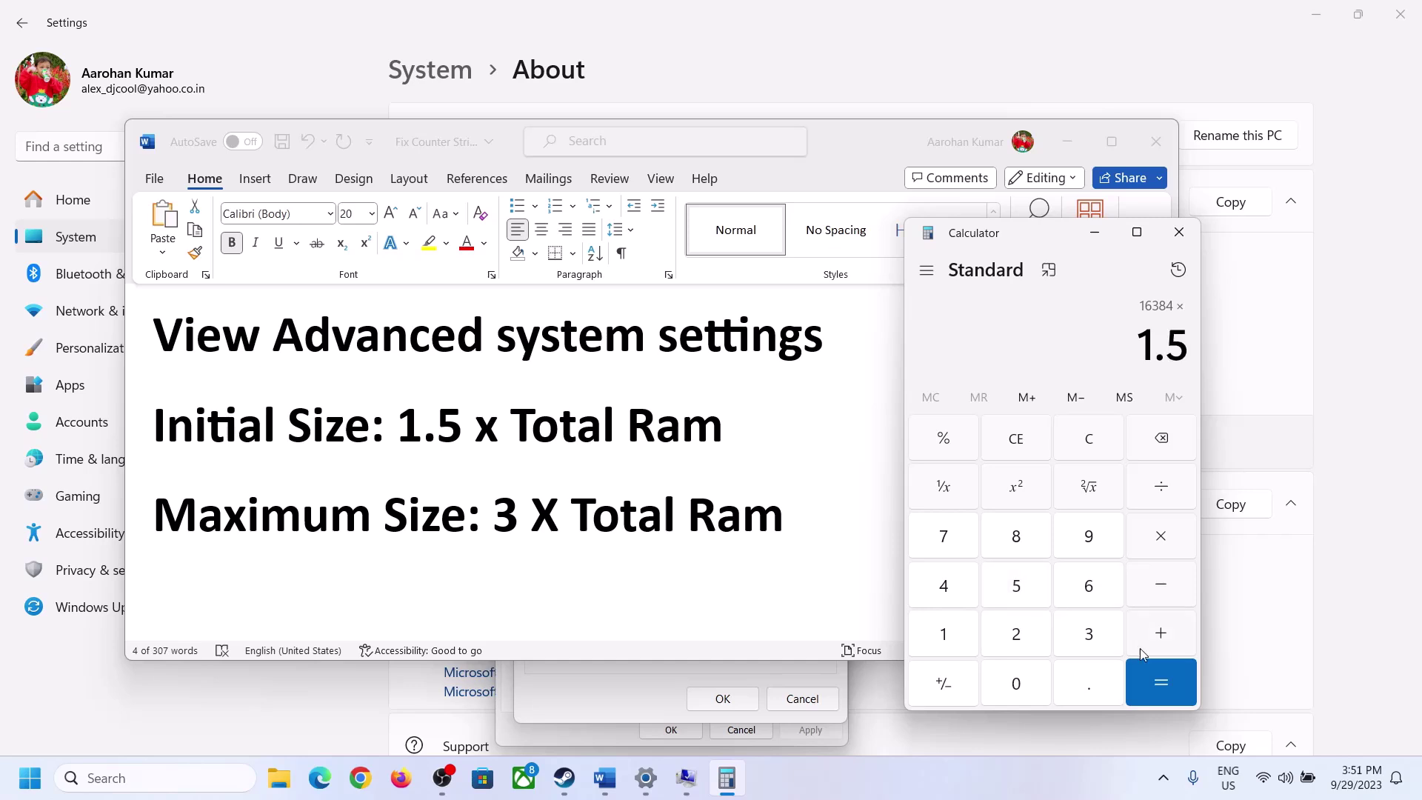
pyautogui.click(1156, 676)
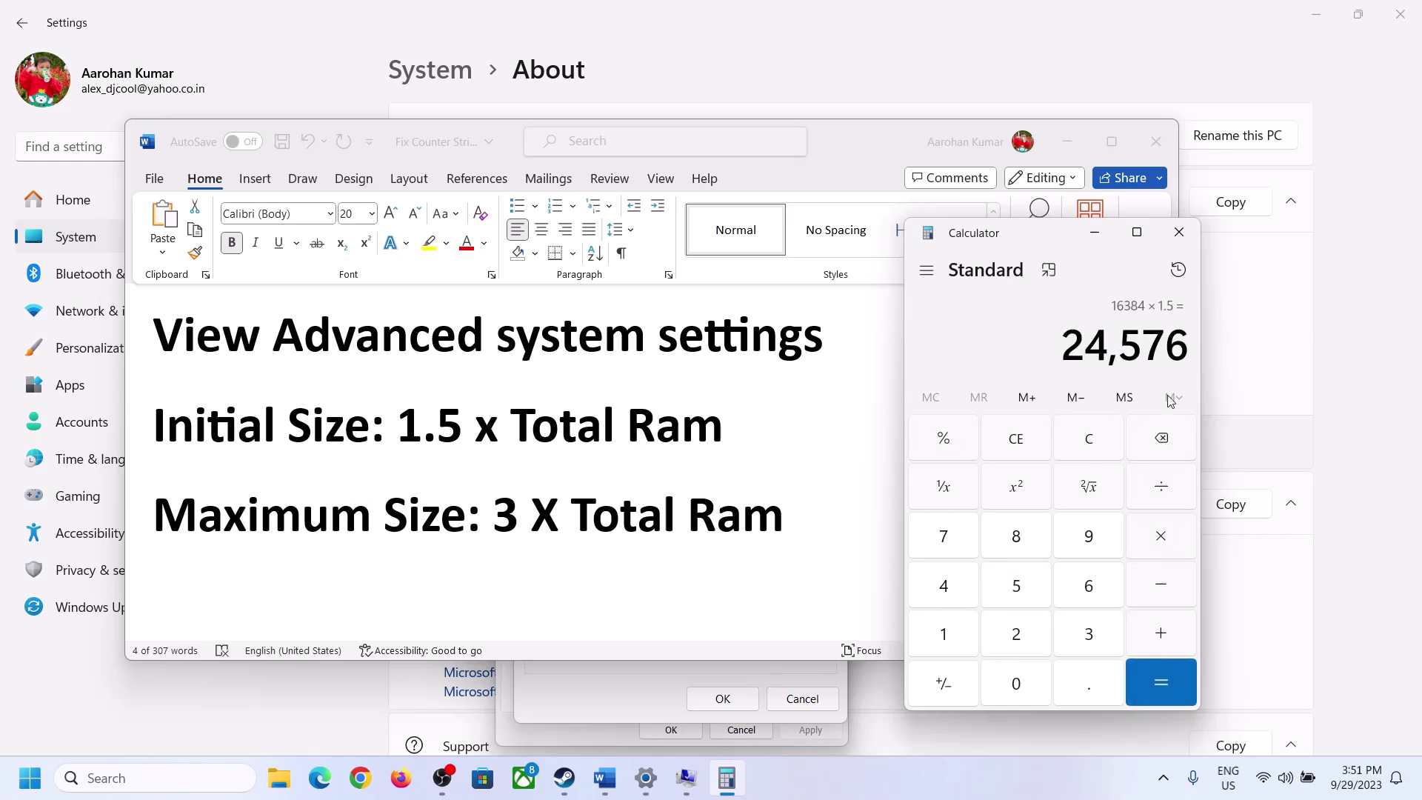
# Set the custom initial paging file size for drive C: to 24576 MB and make the maximum size ready for entry
pyautogui.click(638, 681)
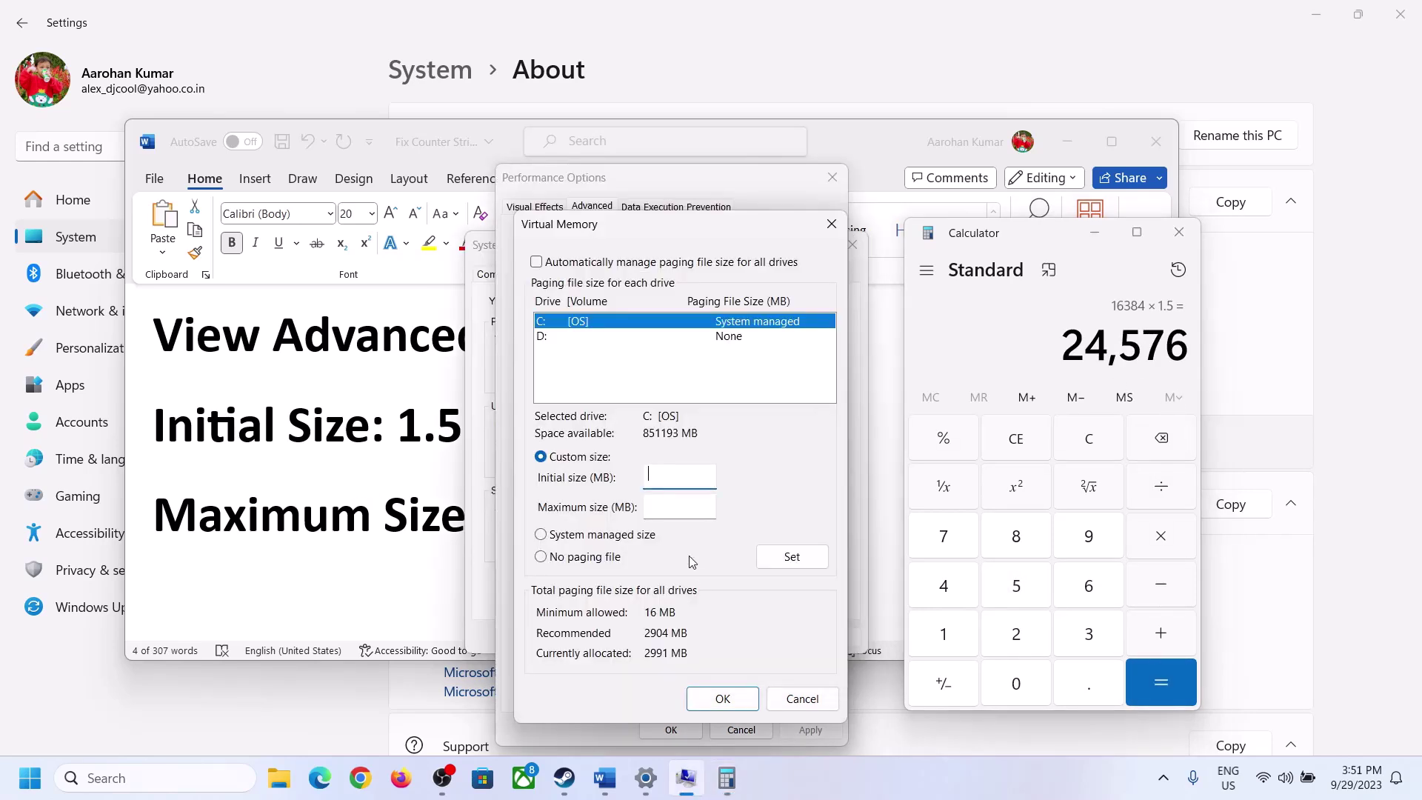
pyautogui.click(669, 474)
pyautogui.write('24576')
pyautogui.click(713, 506)
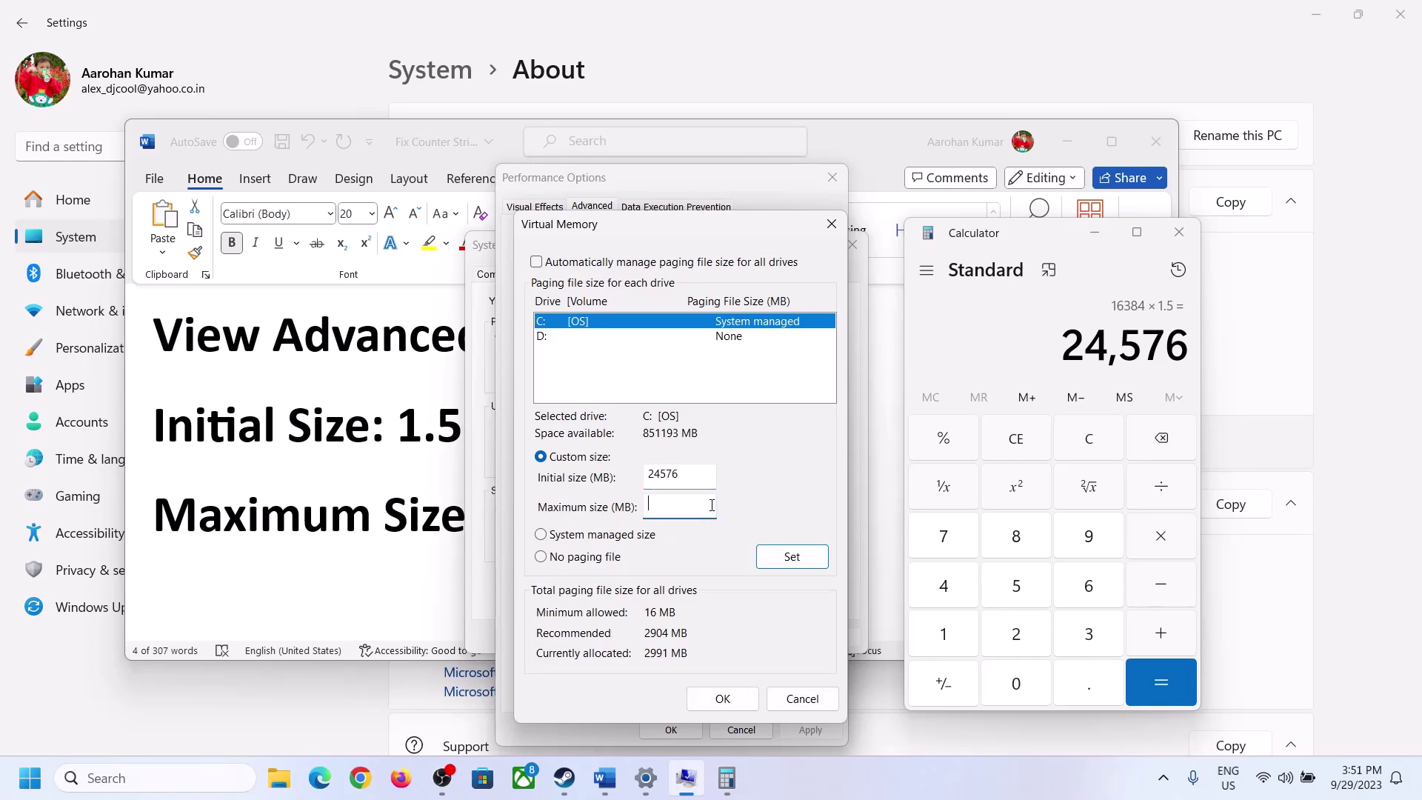
# Check the Maximum Size formula in the notes and the installed RAM in Settings, clearing the previous calculation
pyautogui.click(605, 778)
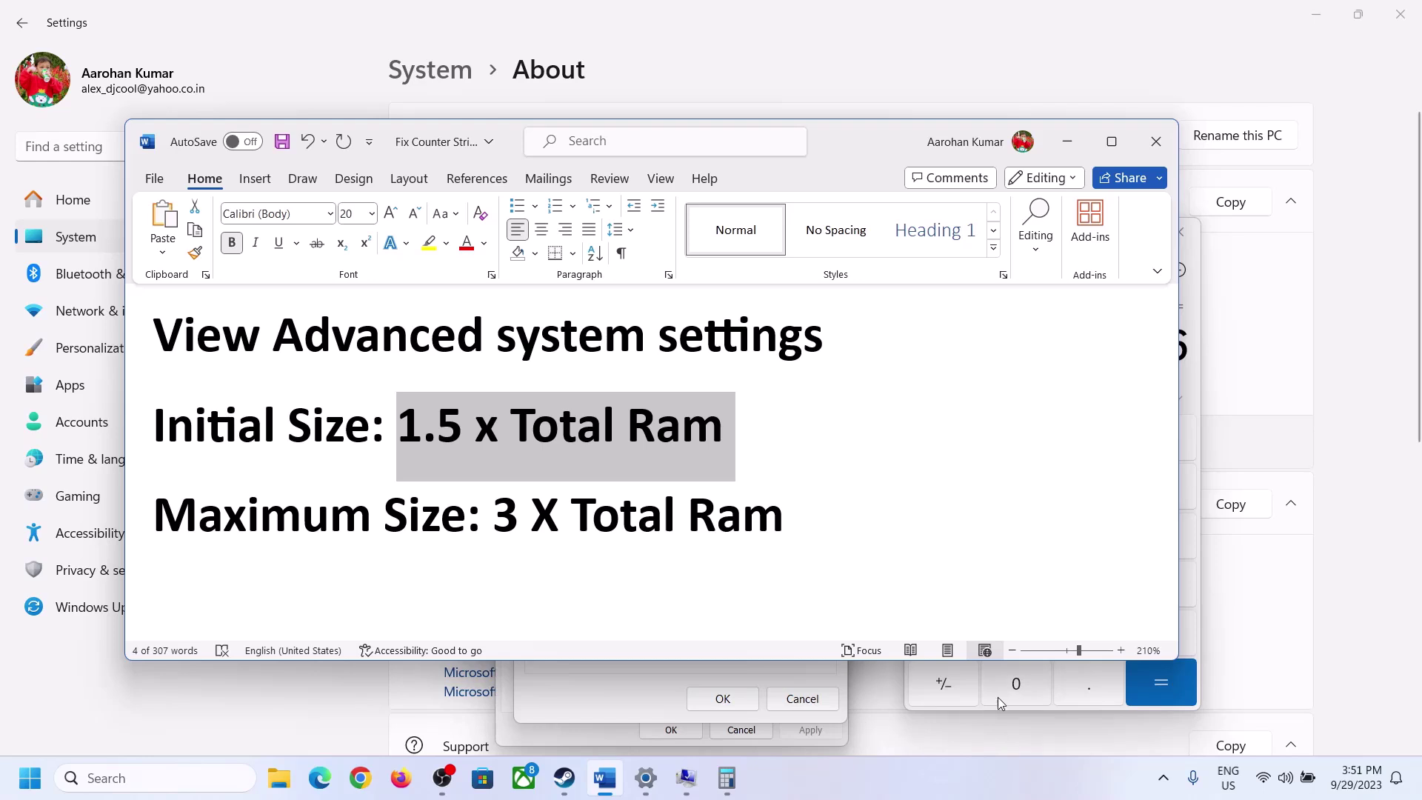
pyautogui.click(1194, 384)
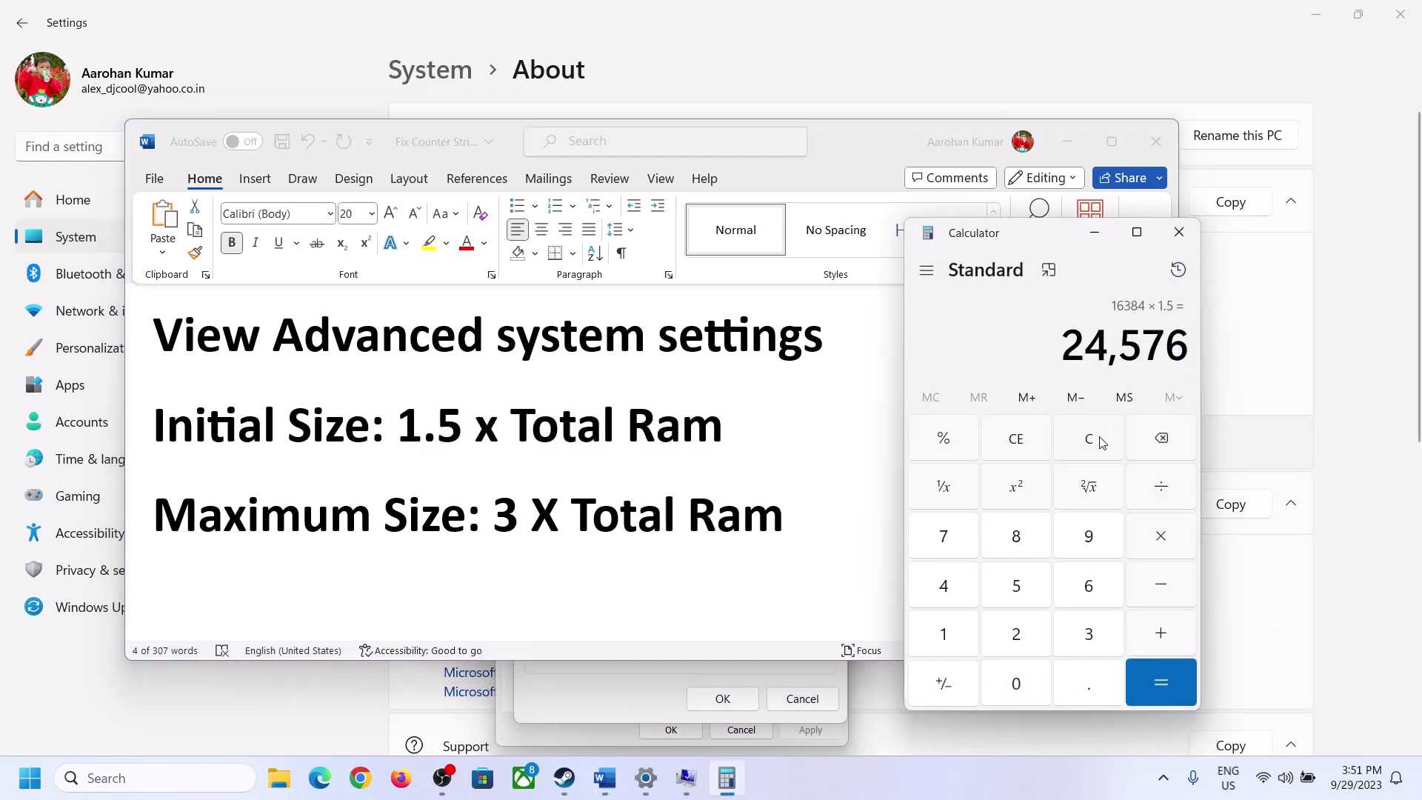
pyautogui.click(1089, 438)
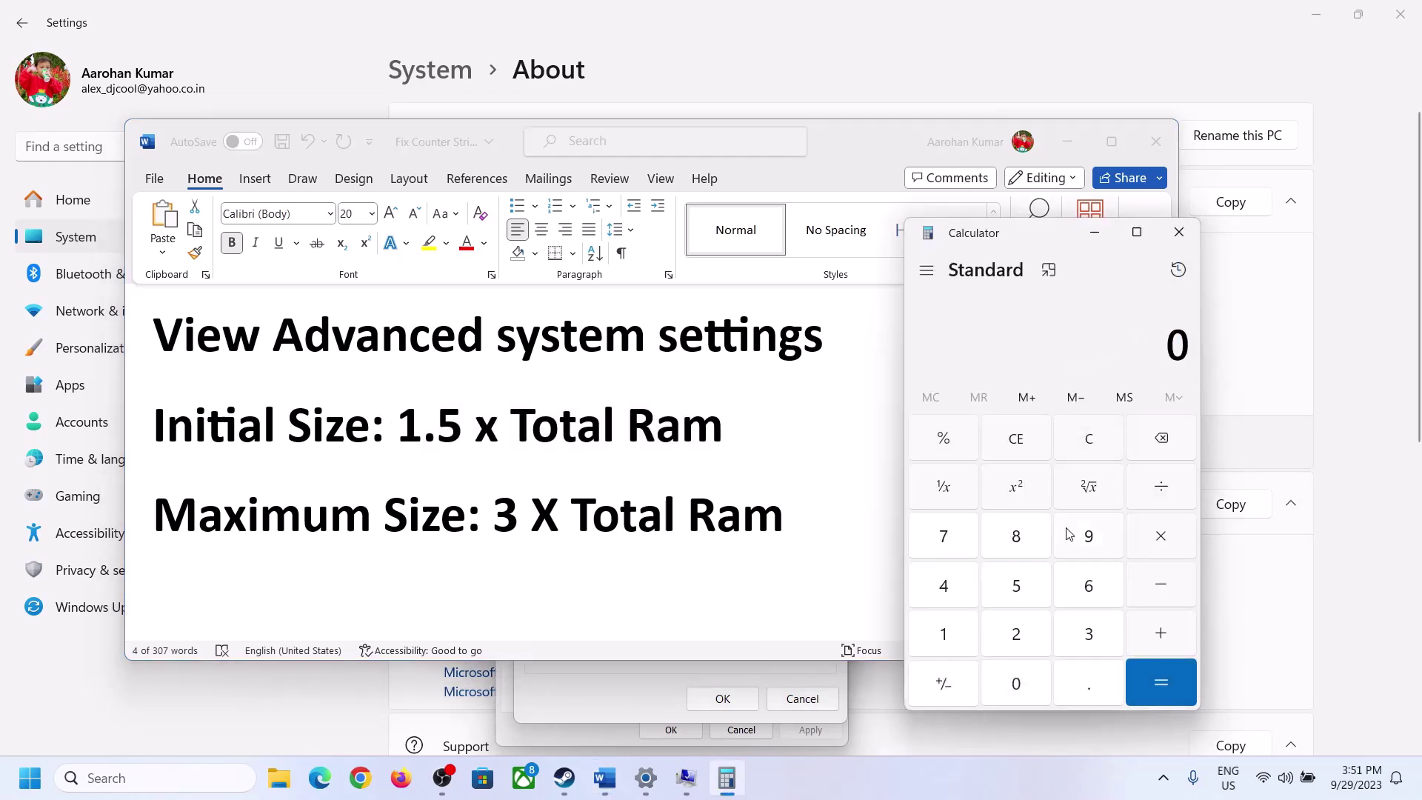
pyautogui.click(646, 777)
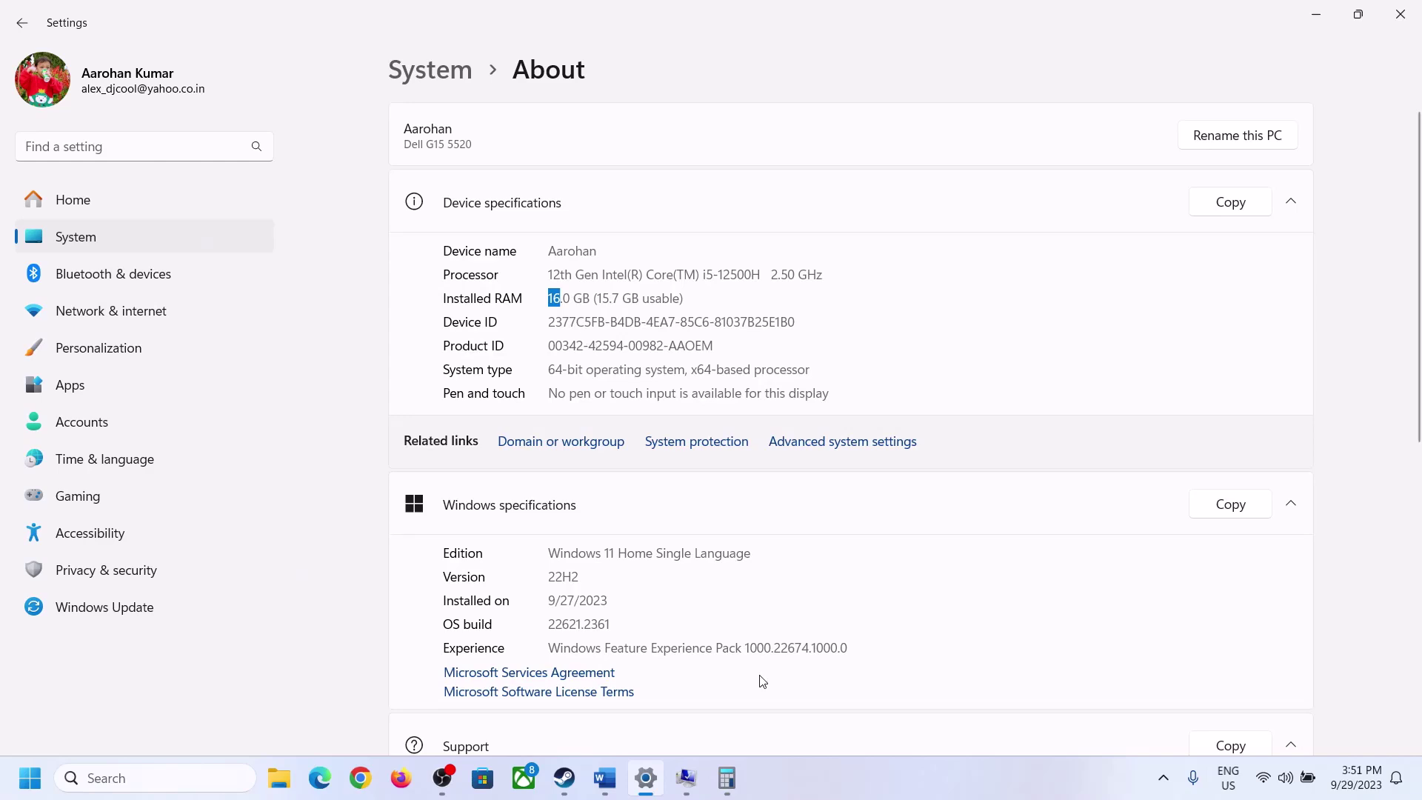
pyautogui.click(726, 778)
# Calculate 16 times 1024 again for the maximum size and bring the notes with its formula back into view
pyautogui.click(960, 631)
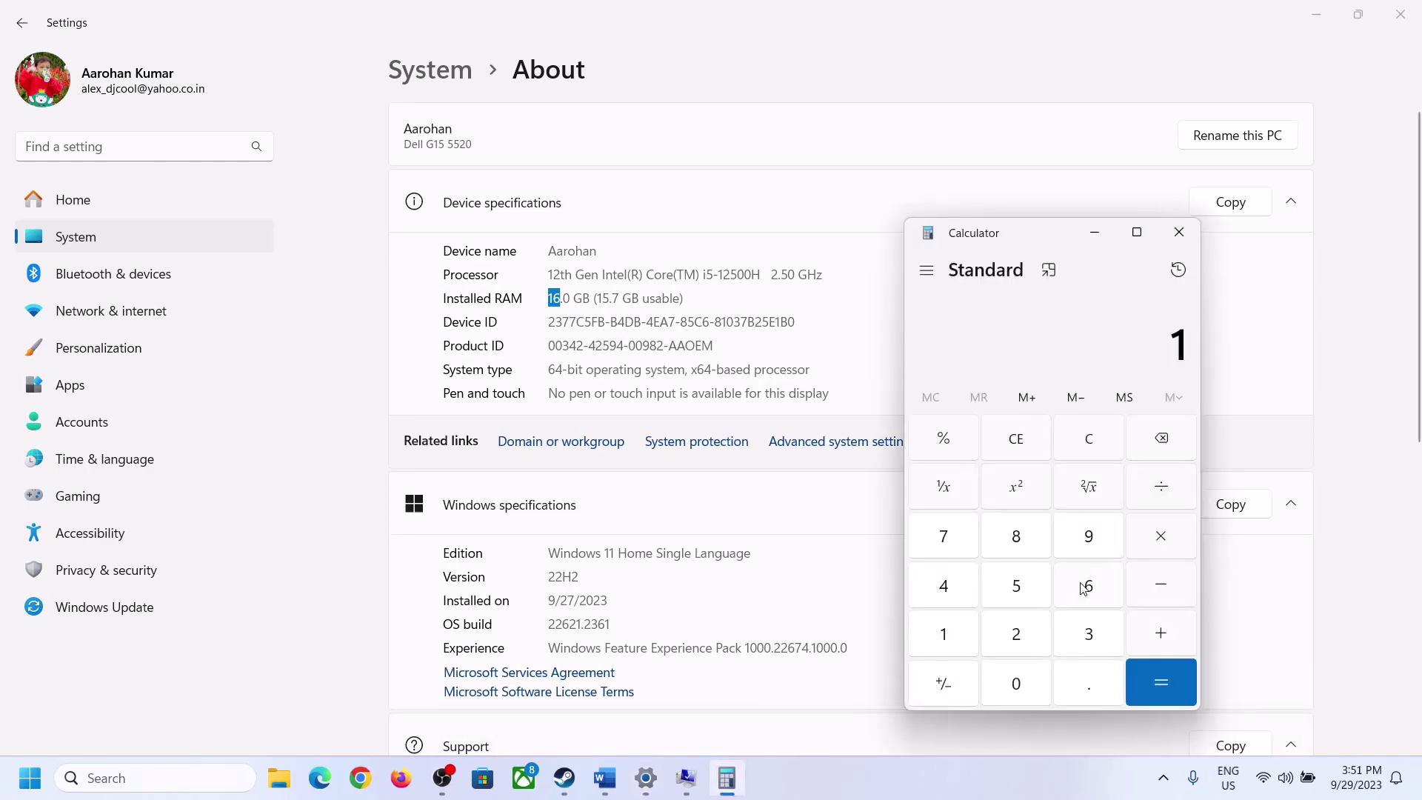
pyautogui.click(1086, 585)
pyautogui.click(1154, 538)
pyautogui.click(954, 628)
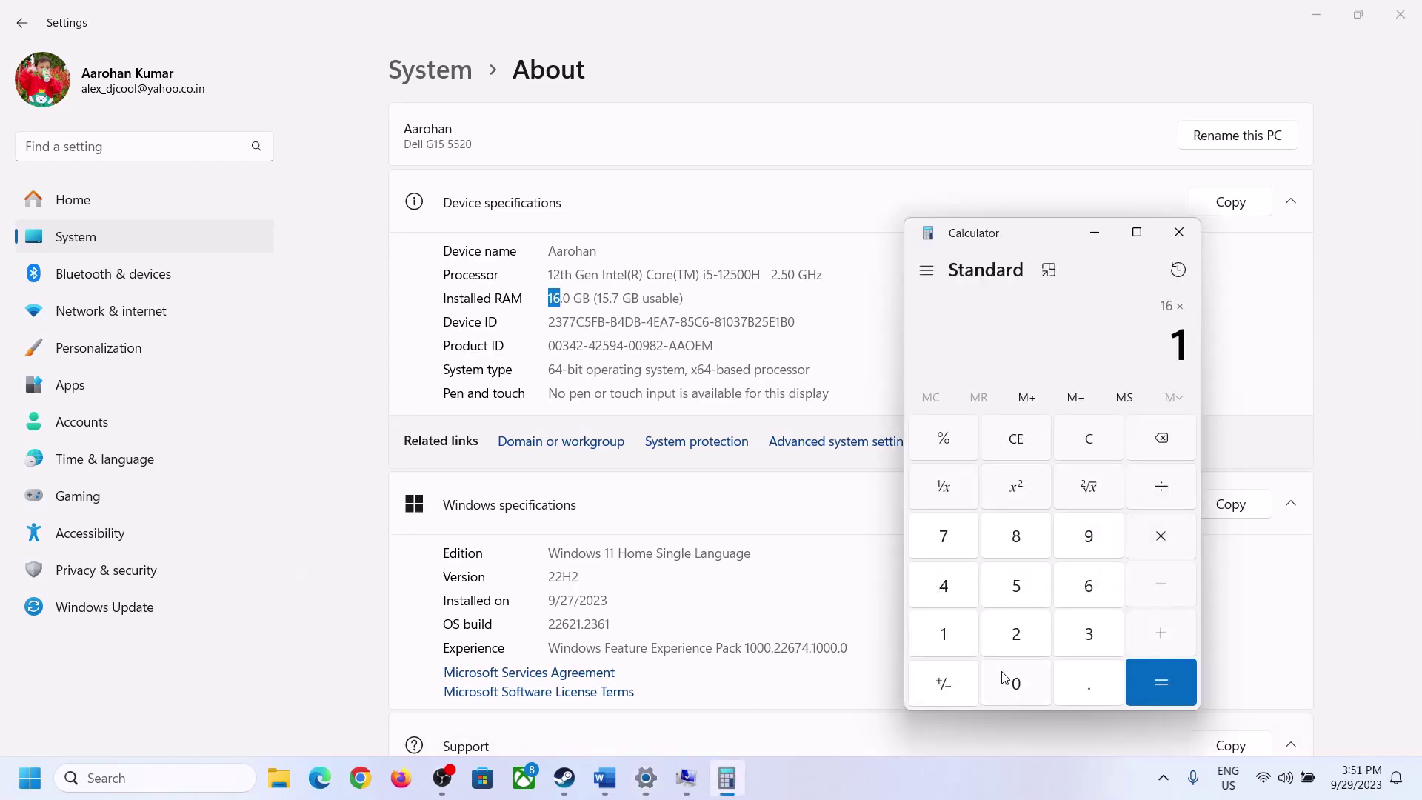
pyautogui.click(1003, 678)
pyautogui.click(1016, 633)
pyautogui.click(945, 583)
pyautogui.click(1144, 685)
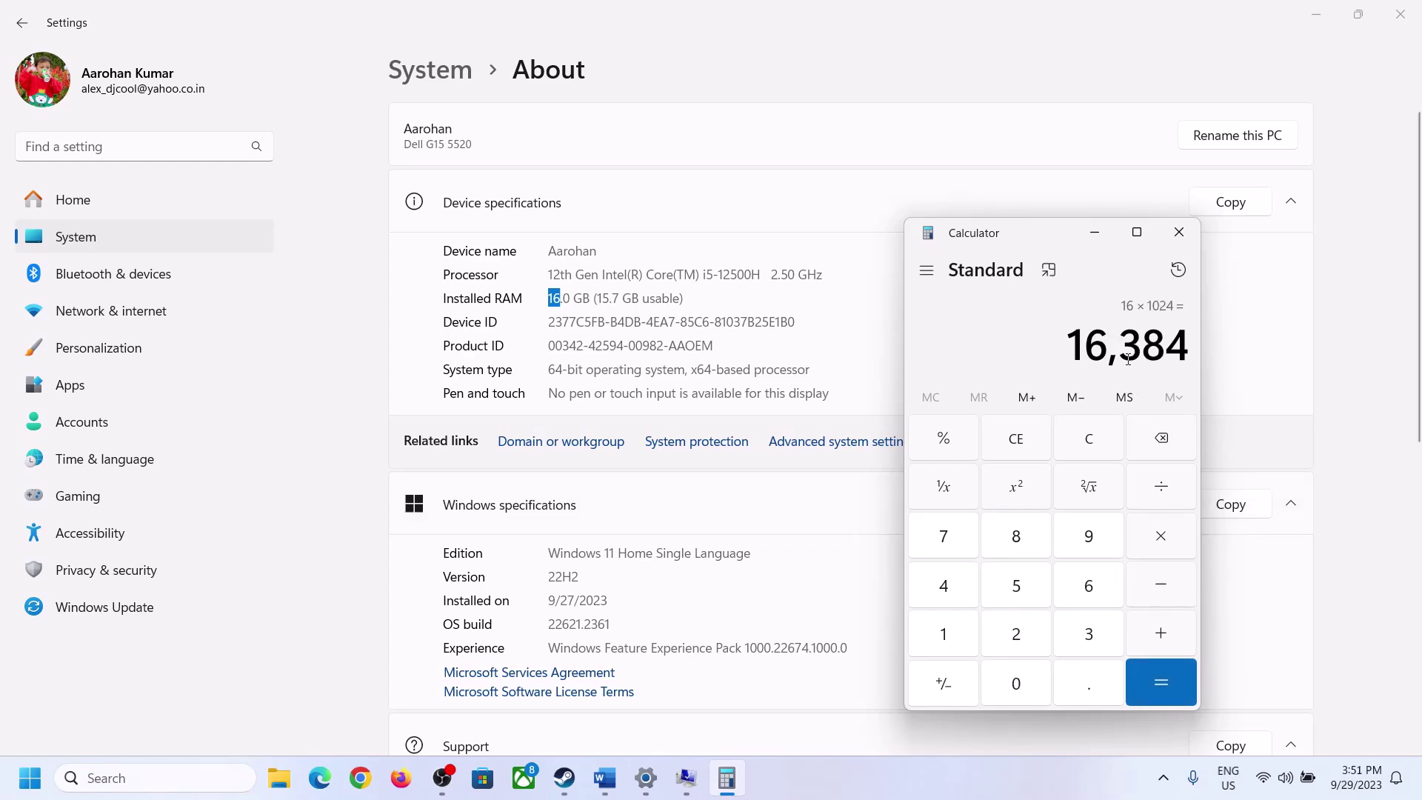
pyautogui.click(605, 777)
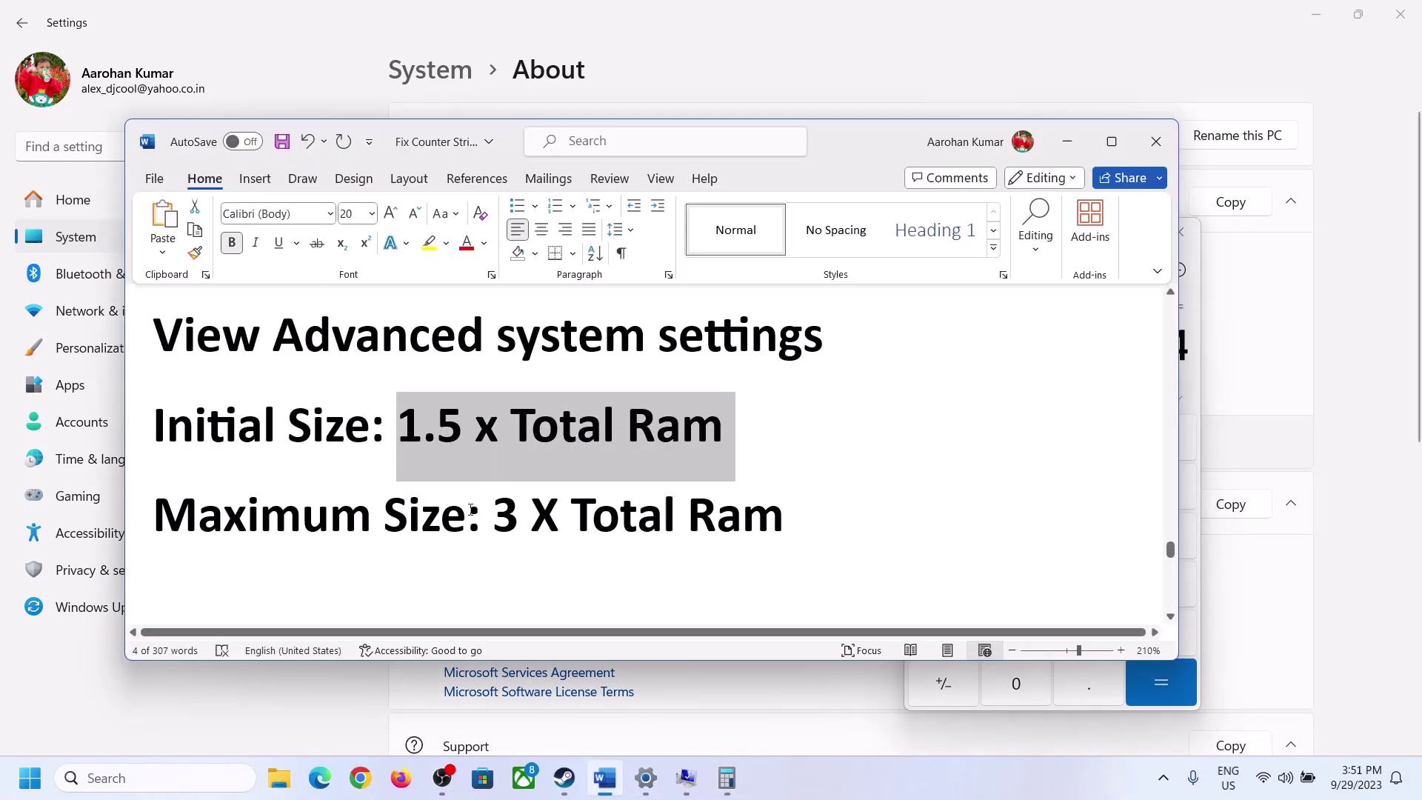